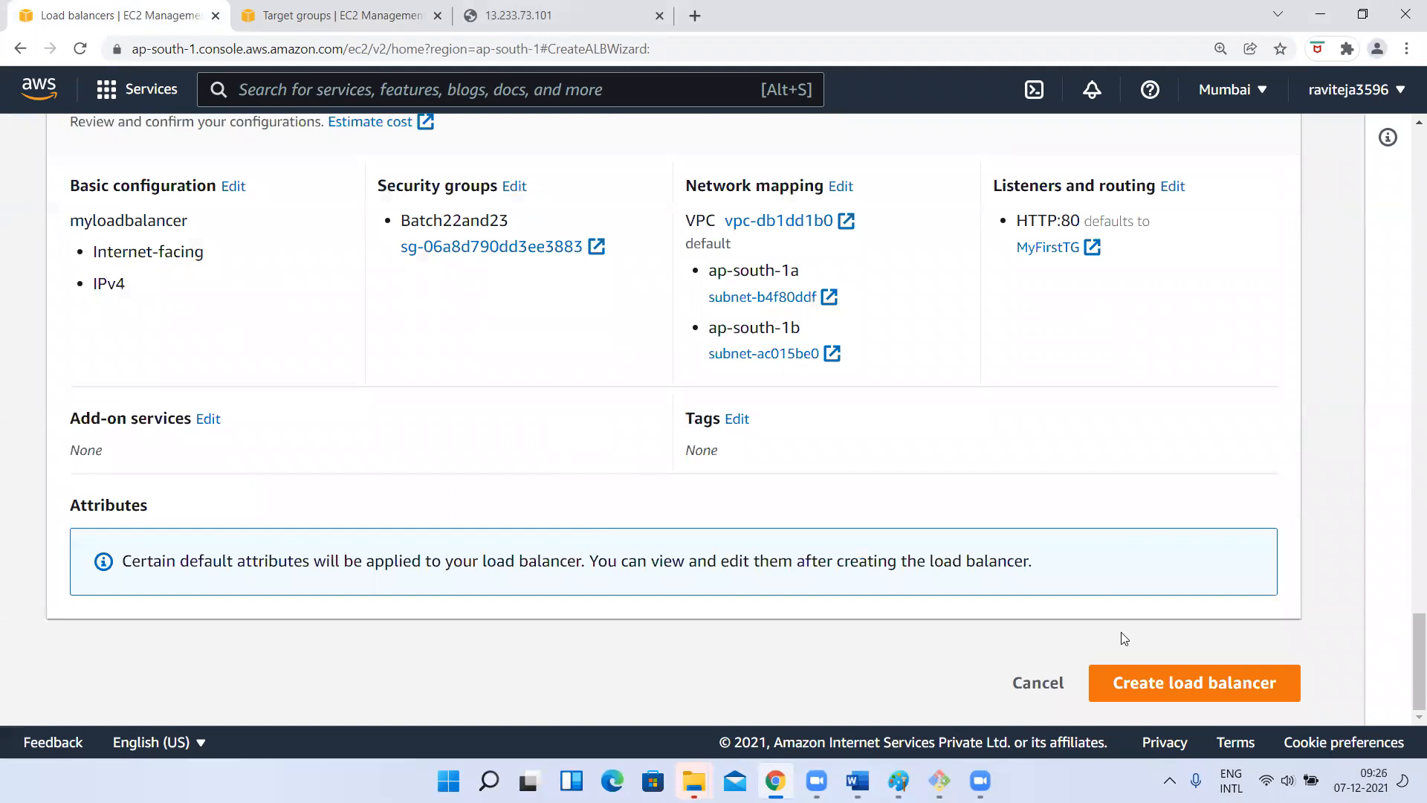
Create the load balancer myloadbalancer from the reviewed configuration and view its details
{"action": "left_click", "coordinate": [1143, 689]}
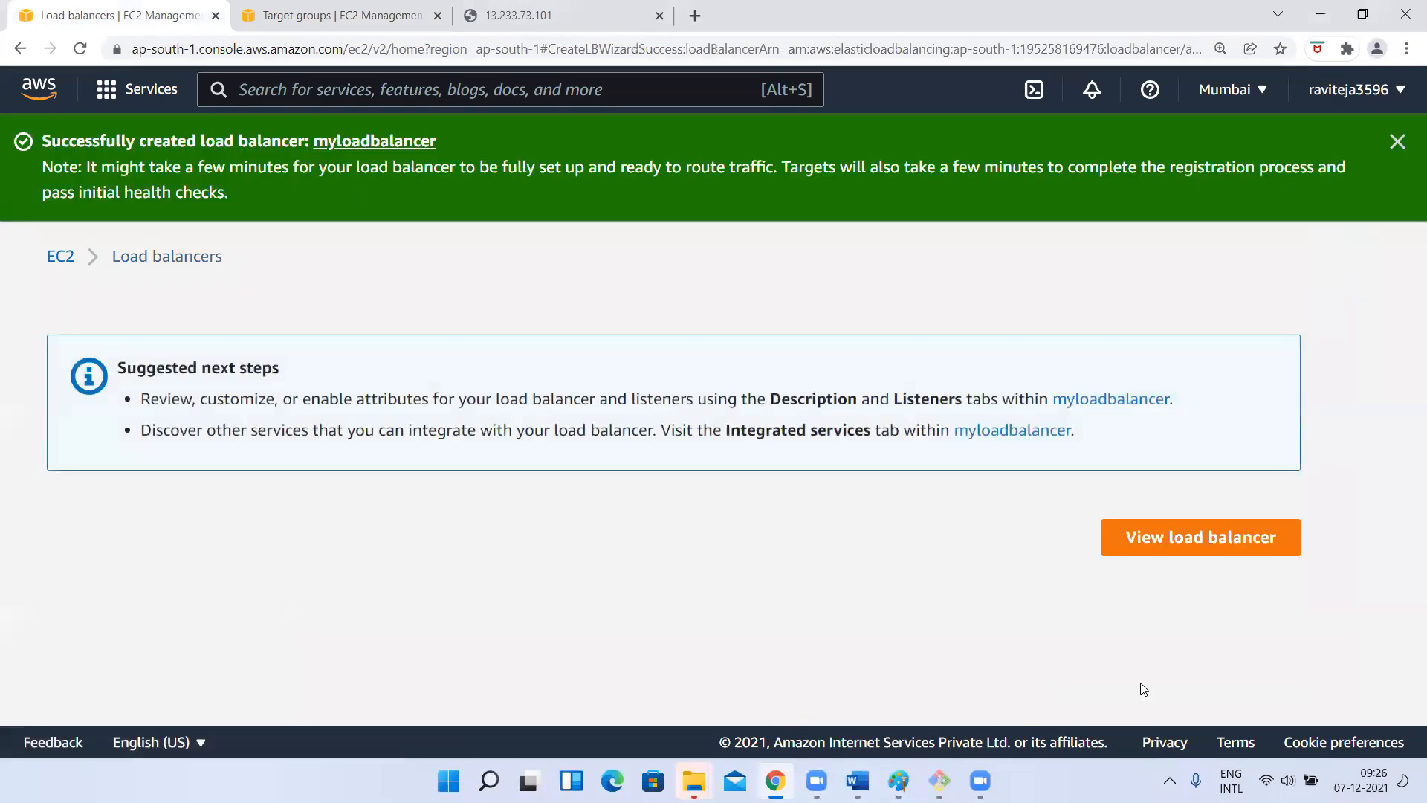
{"action": "left_click", "coordinate": [1142, 522]}
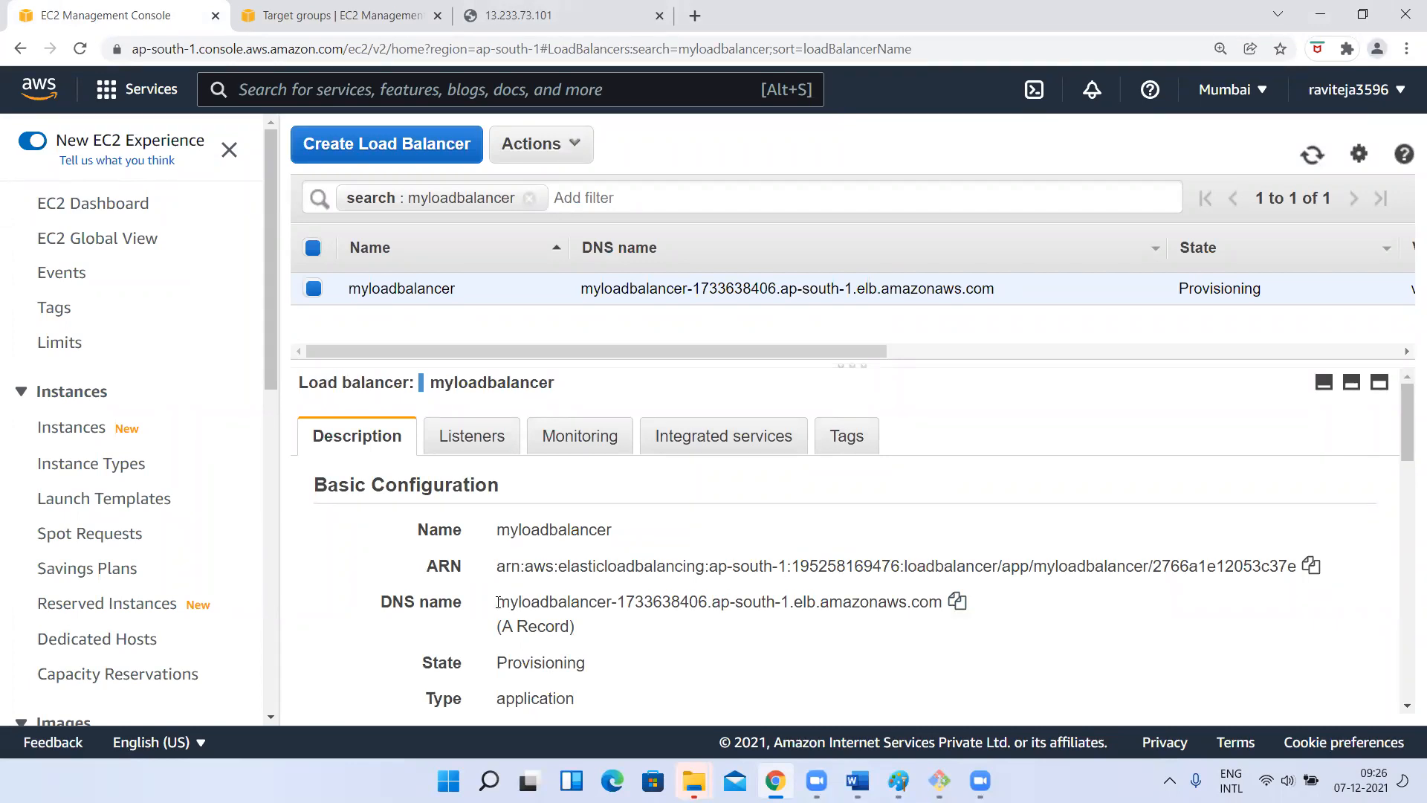
Examine the name, region and domain parts of myloadbalancer's DNS name, checking the region code against the list of AWS regions
{"action": "left_click_drag", "start_coordinate": [497, 602], "coordinate": [611, 604]}
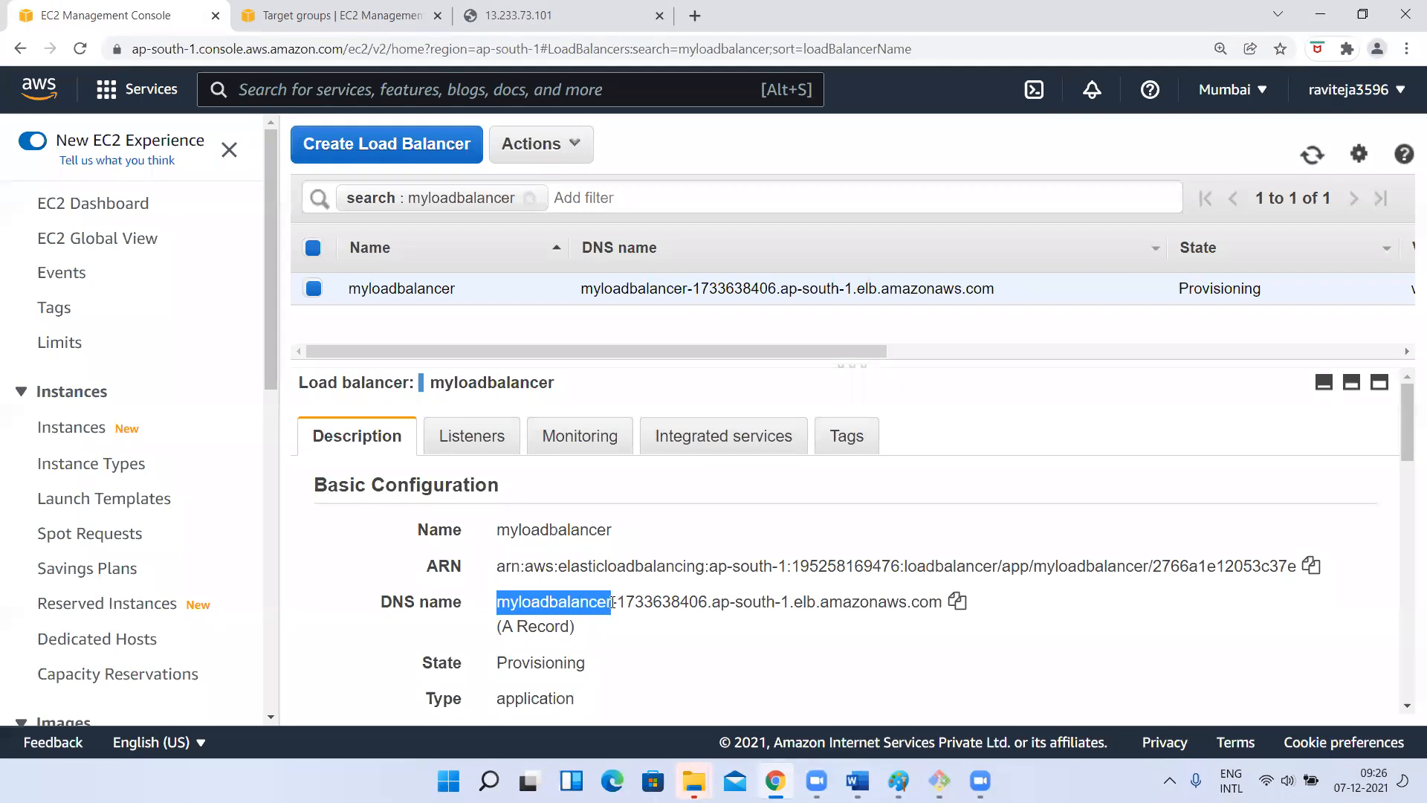
{"action": "left_click_drag", "start_coordinate": [712, 603], "coordinate": [792, 603]}
{"action": "left_click", "coordinate": [1246, 95]}
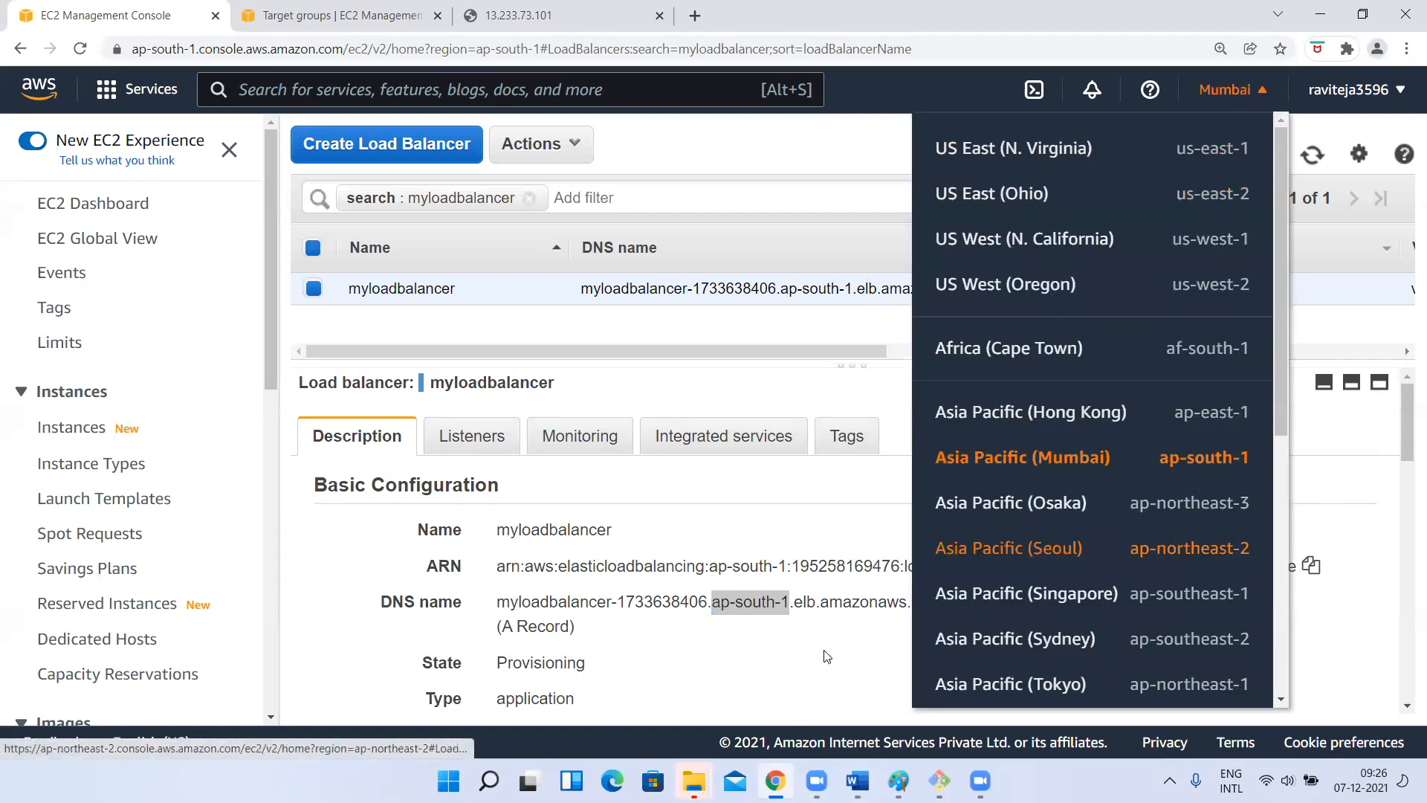
{"action": "left_click", "coordinate": [739, 674]}
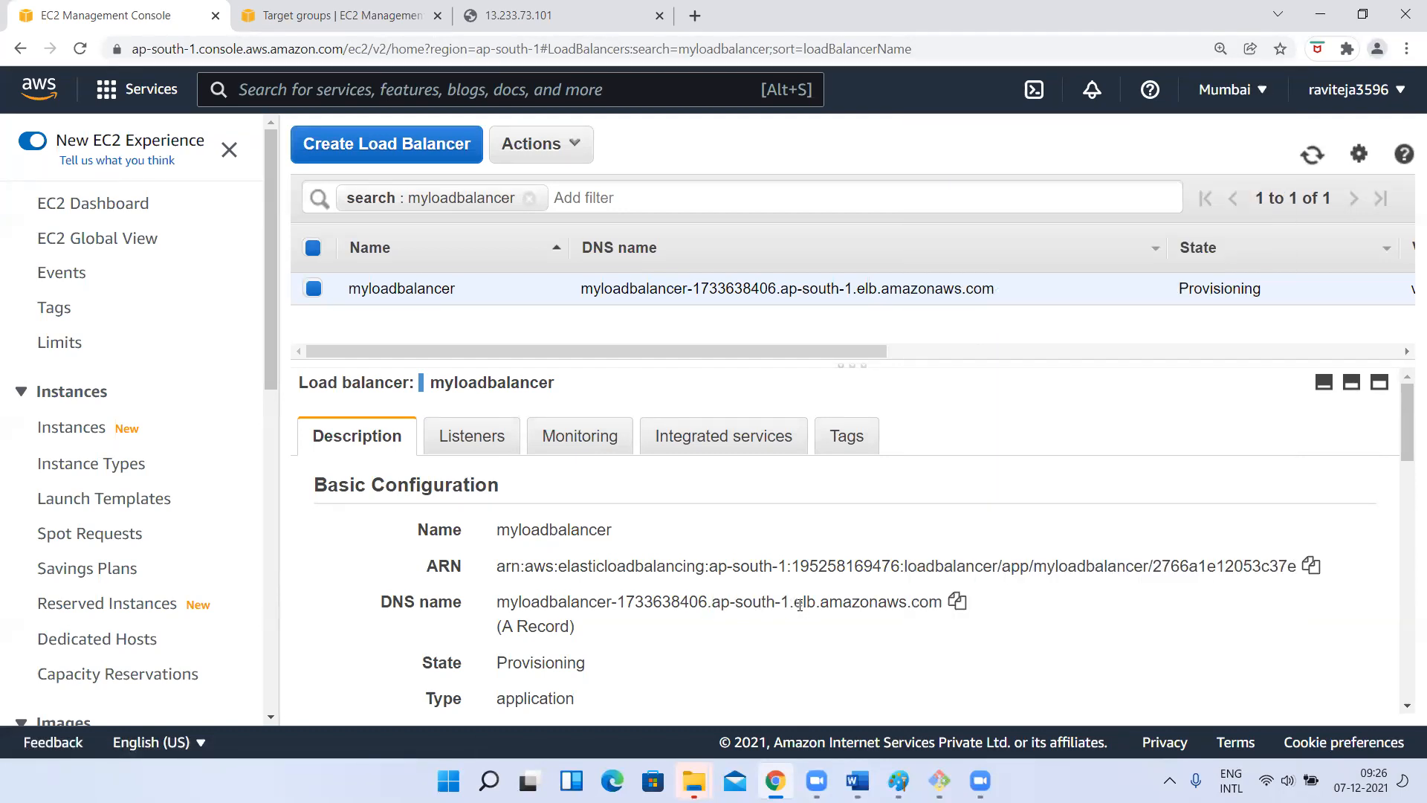
{"action": "left_click_drag", "start_coordinate": [798, 604], "coordinate": [938, 600]}
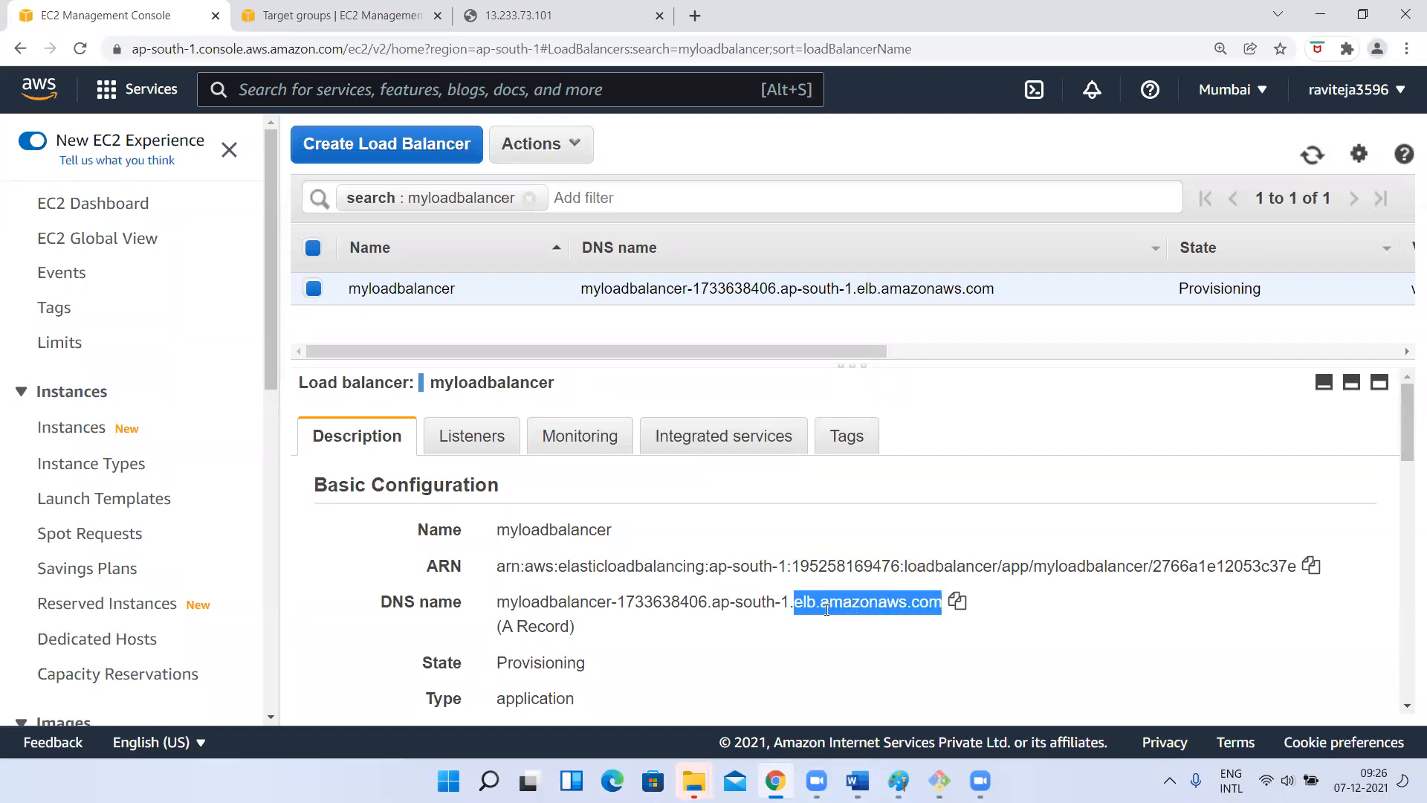
{"action": "double_click", "coordinate": [606, 600]}
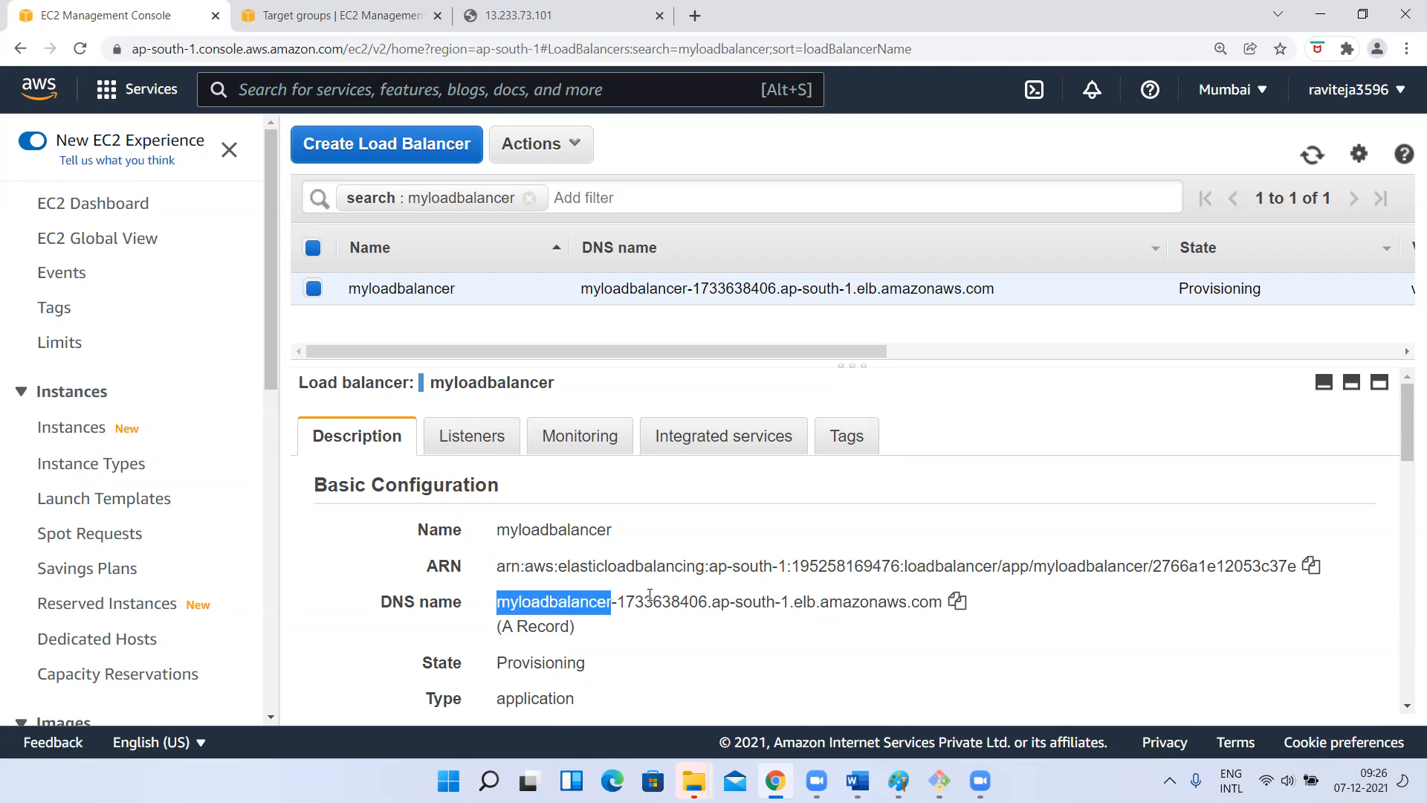
{"action": "left_click_drag", "start_coordinate": [712, 600], "coordinate": [821, 602]}
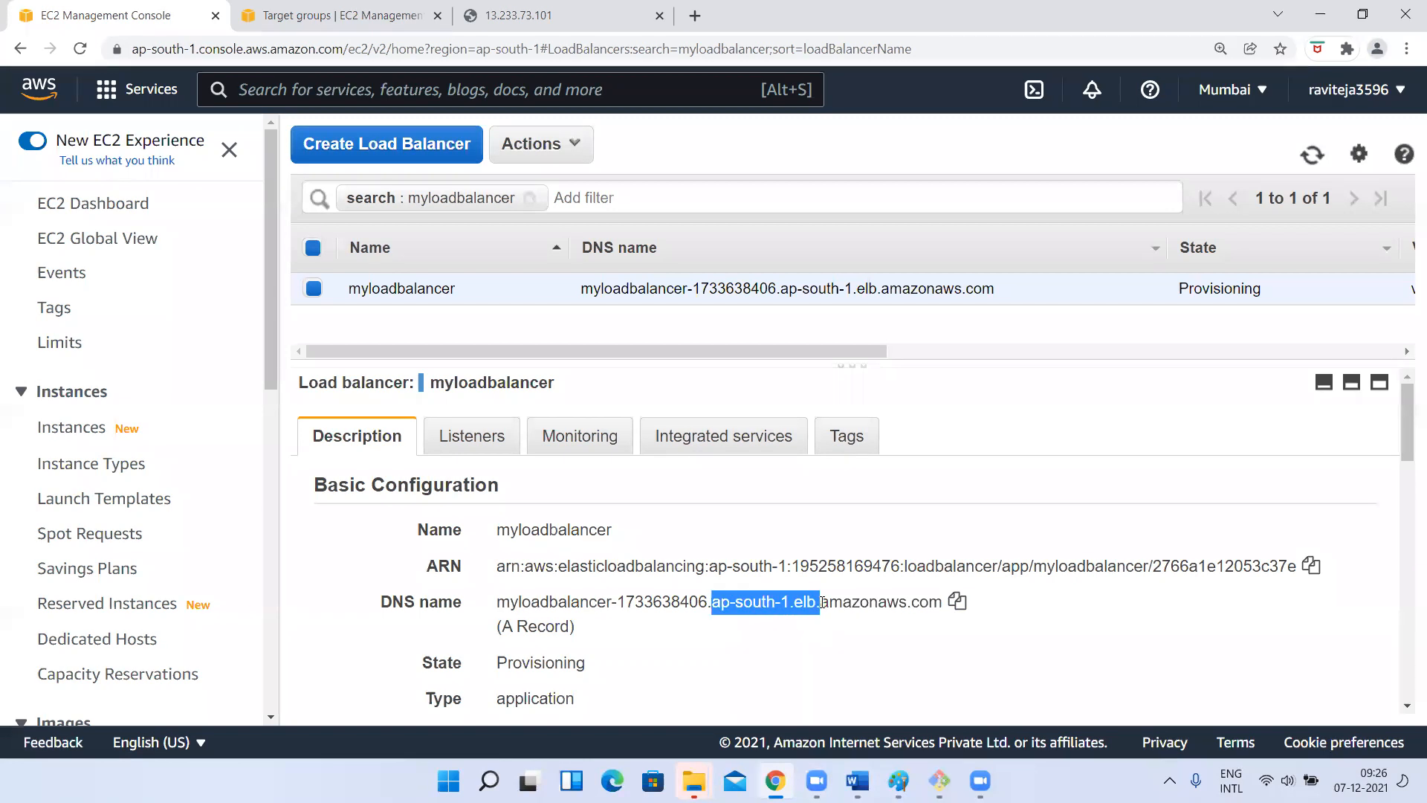
{"action": "left_click", "coordinate": [832, 640]}
{"action": "left_click_drag", "start_coordinate": [816, 602], "coordinate": [942, 602]}
Copy myloadbalancer's DNS name and open it as a web address in a new browser tab
{"action": "left_click", "coordinate": [959, 604]}
{"action": "left_click", "coordinate": [959, 604]}
{"action": "left_click", "coordinate": [1310, 154]}
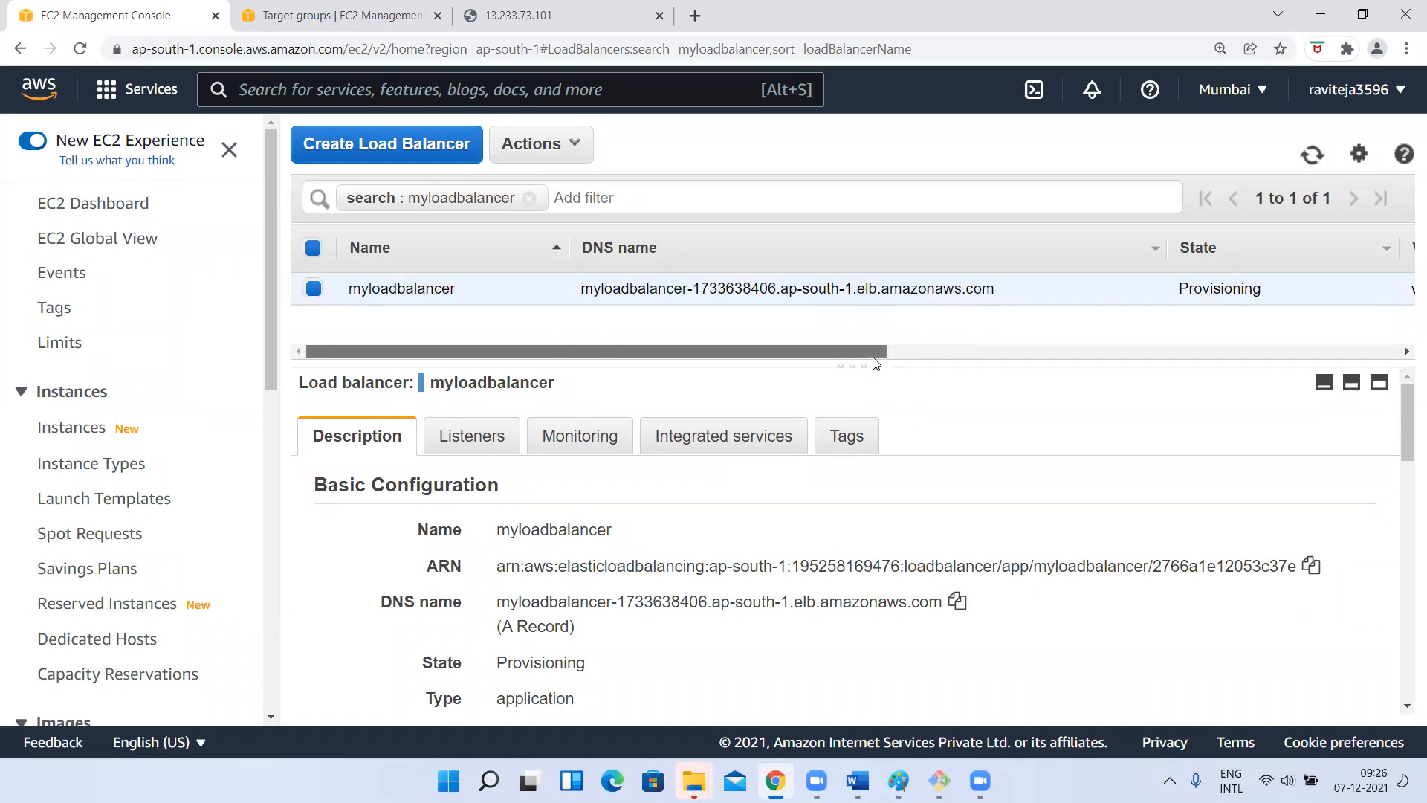
{"action": "left_click_drag", "start_coordinate": [877, 350], "coordinate": [1041, 354]}
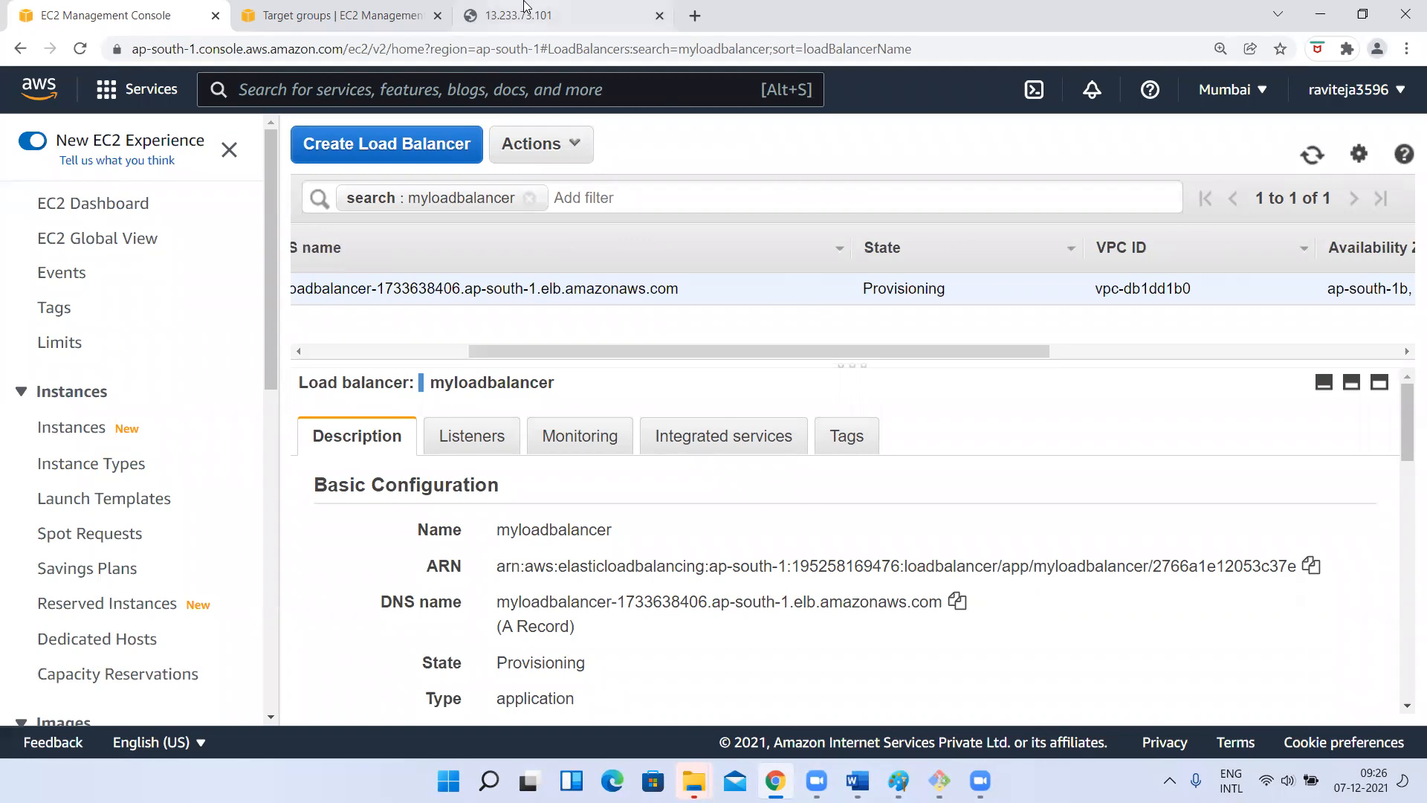
{"action": "left_click", "coordinate": [693, 18]}
{"action": "key", "text": "ctrl+v"}
{"action": "key", "text": "Return"}
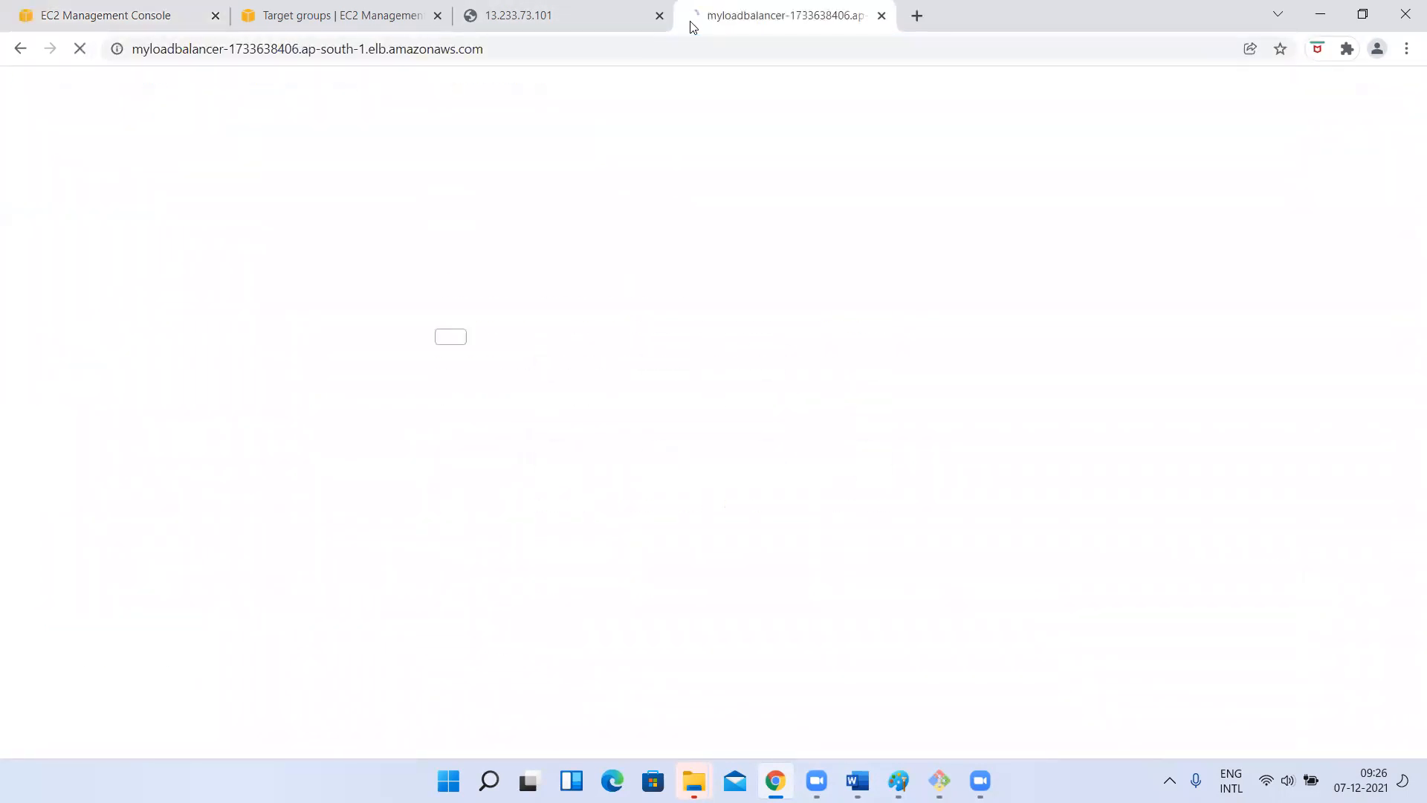
Return to the load balancer list and refresh it repeatedly to check the state and details of myloadbalancer
{"action": "left_click", "coordinate": [157, 16]}
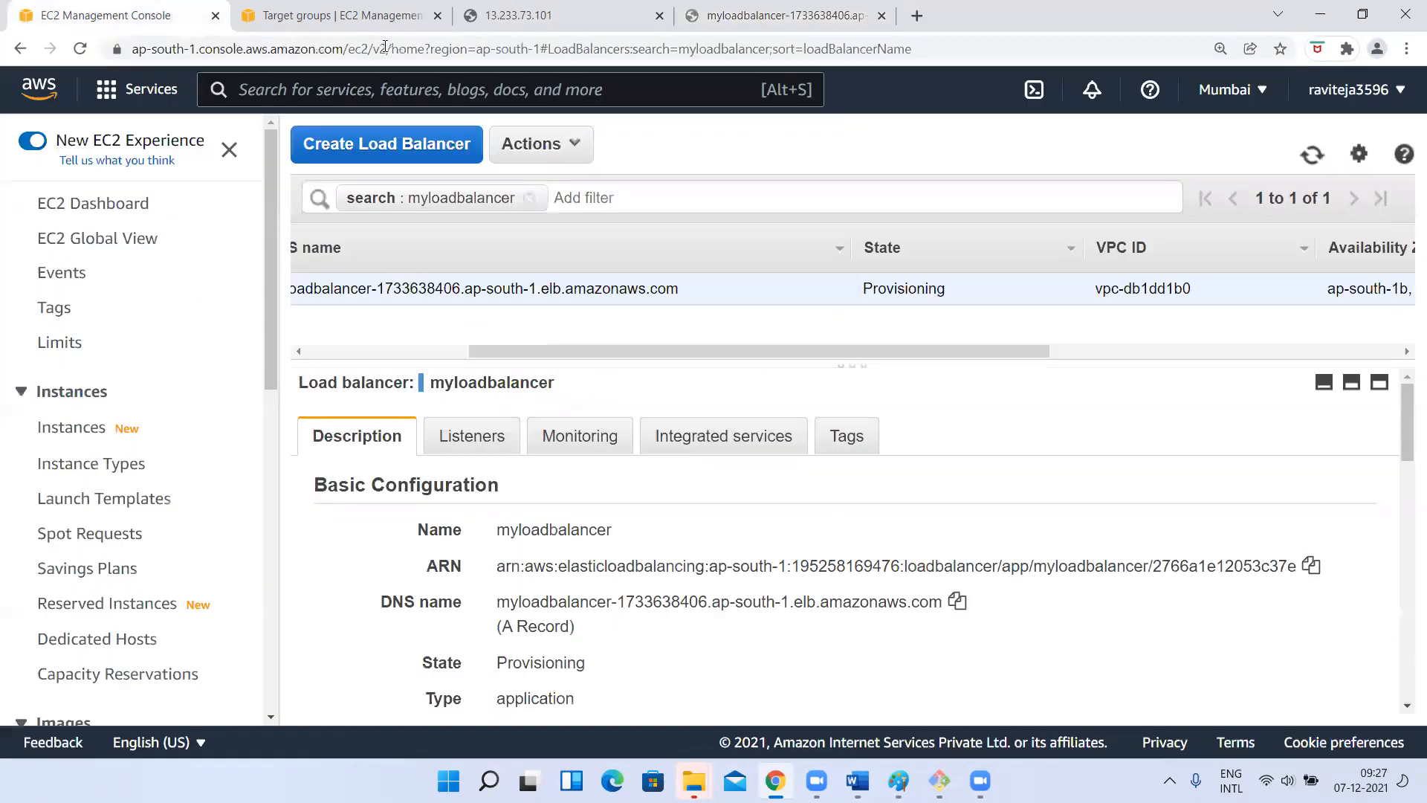
{"action": "left_click", "coordinate": [1312, 158]}
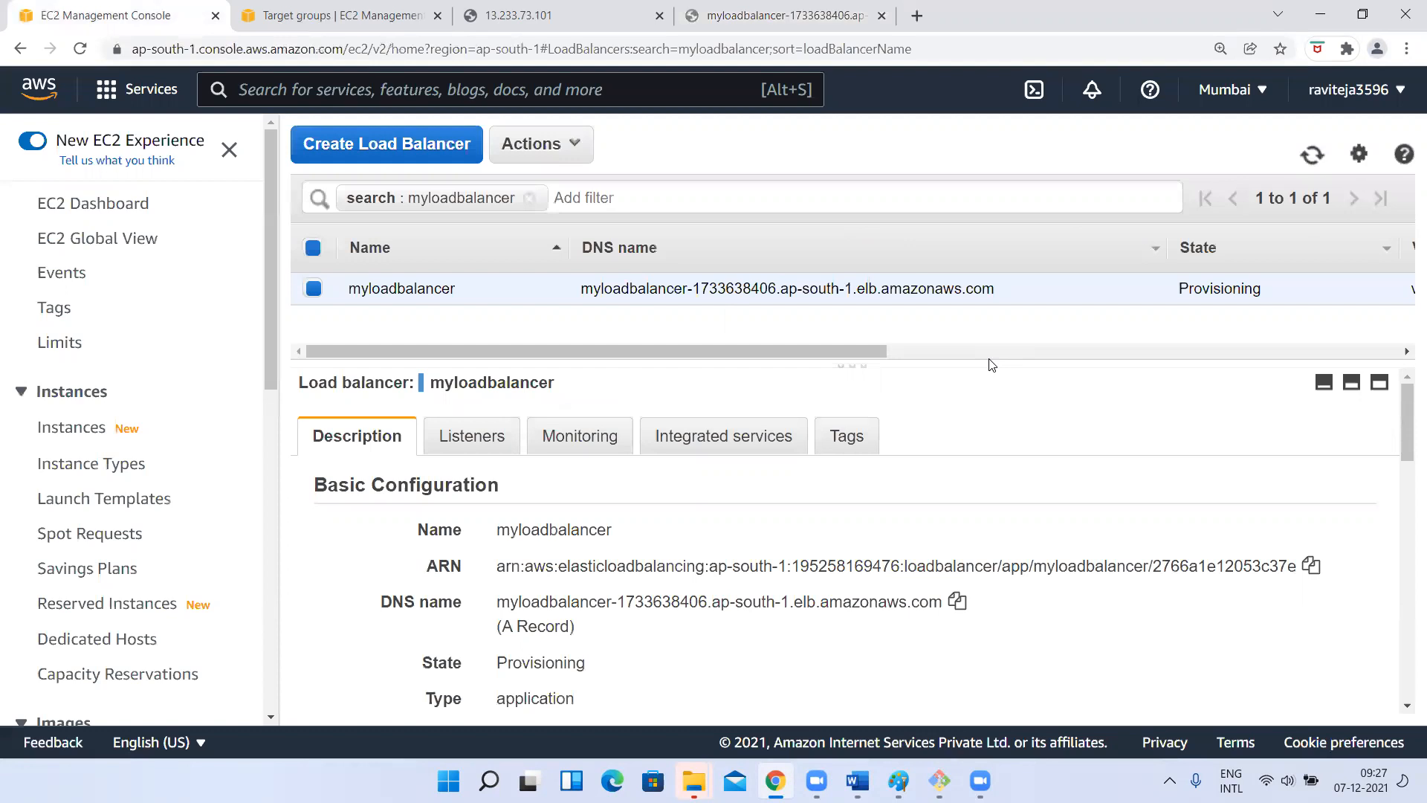
{"action": "left_click", "coordinate": [1307, 155]}
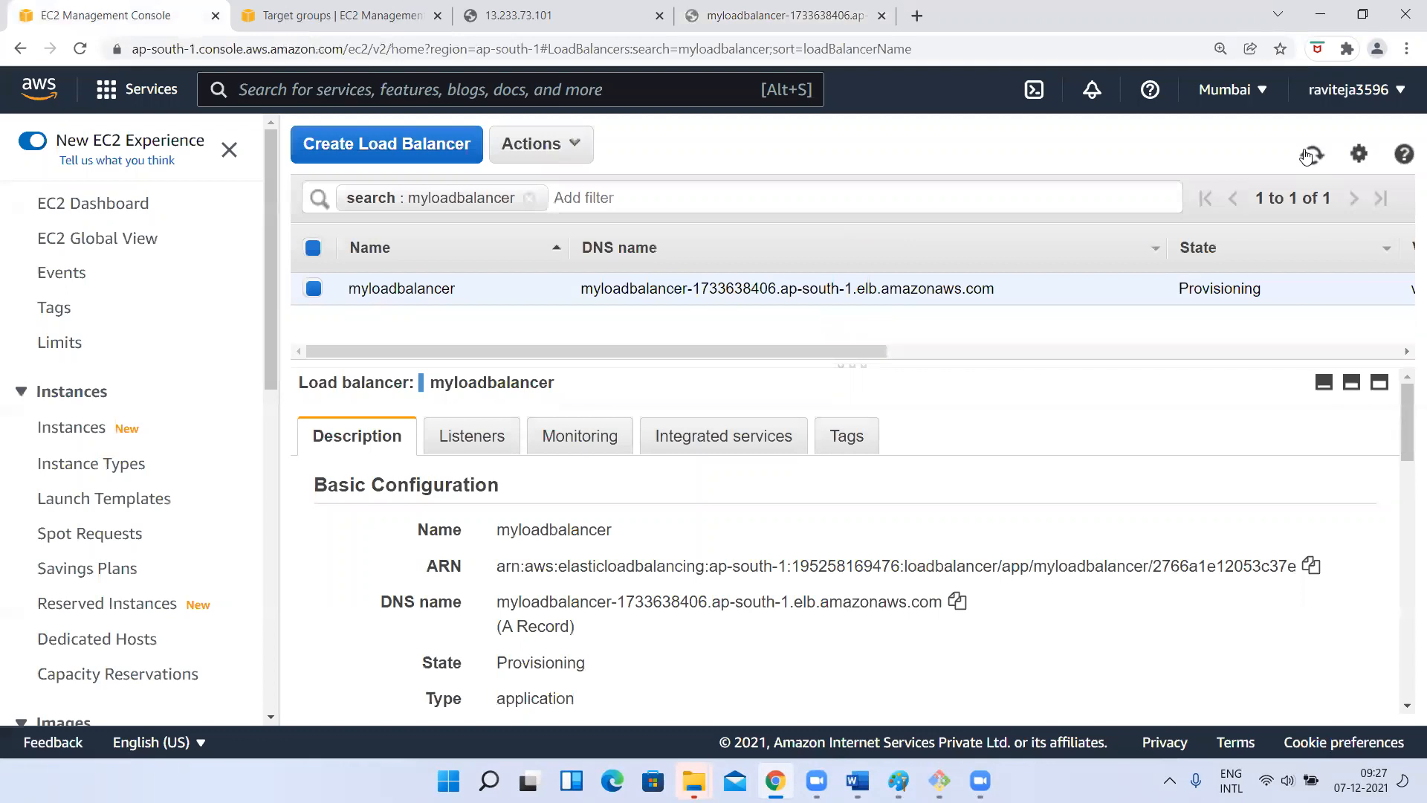
{"action": "left_click_drag", "start_coordinate": [1179, 288], "coordinate": [1279, 289]}
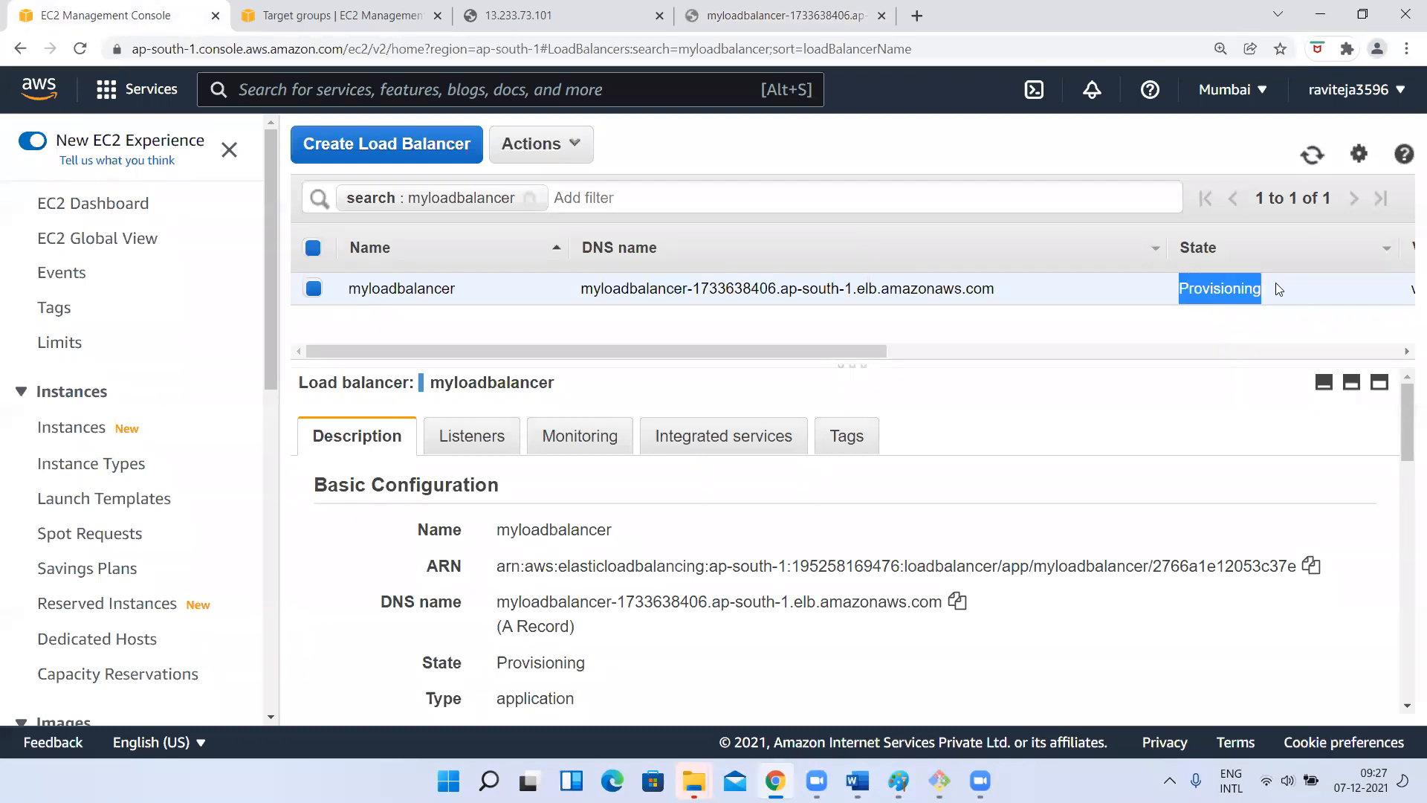
{"action": "left_click", "coordinate": [1066, 421]}
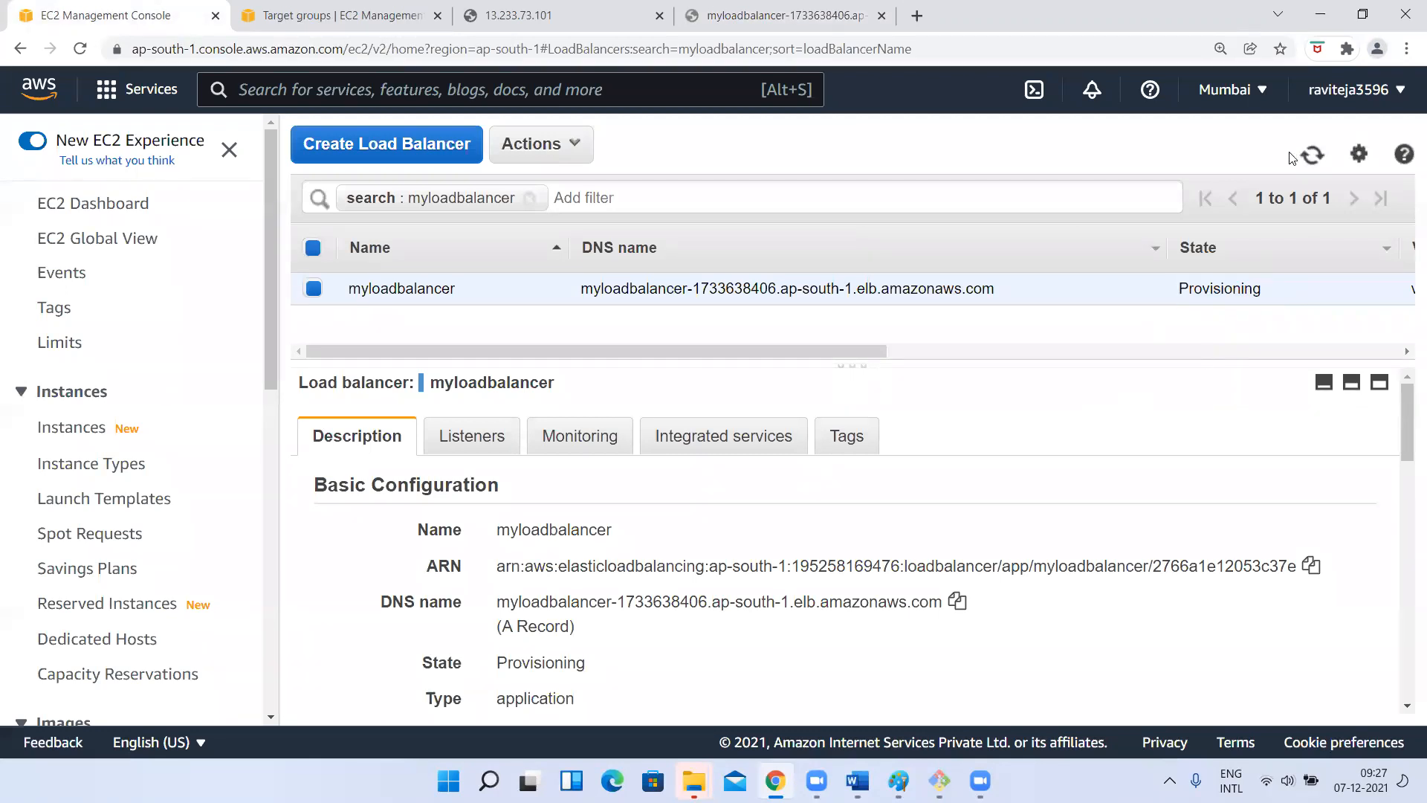
{"action": "left_click", "coordinate": [1312, 156]}
{"action": "left_click_drag", "start_coordinate": [890, 352], "coordinate": [1336, 333]}
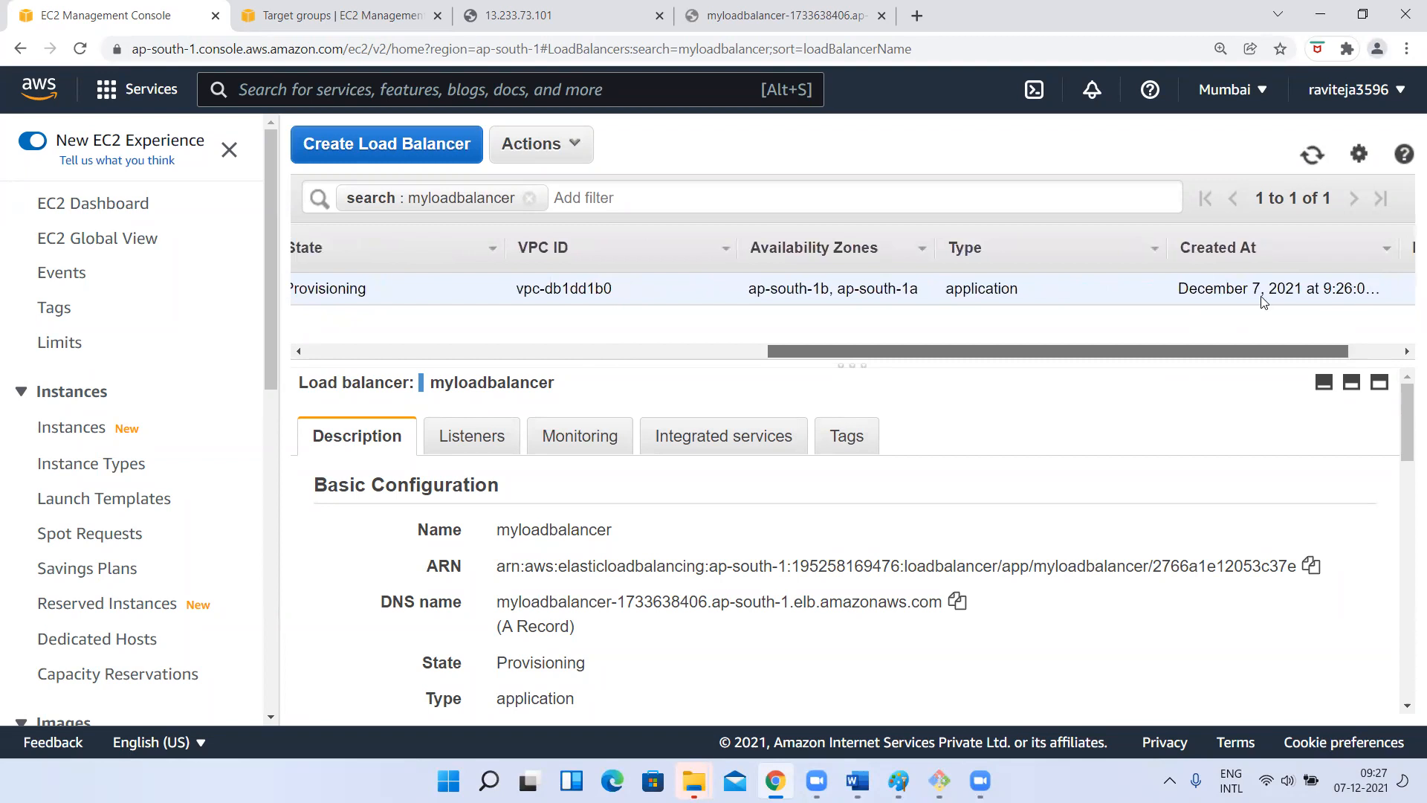
{"action": "left_click_drag", "start_coordinate": [1231, 351], "coordinate": [1027, 370]}
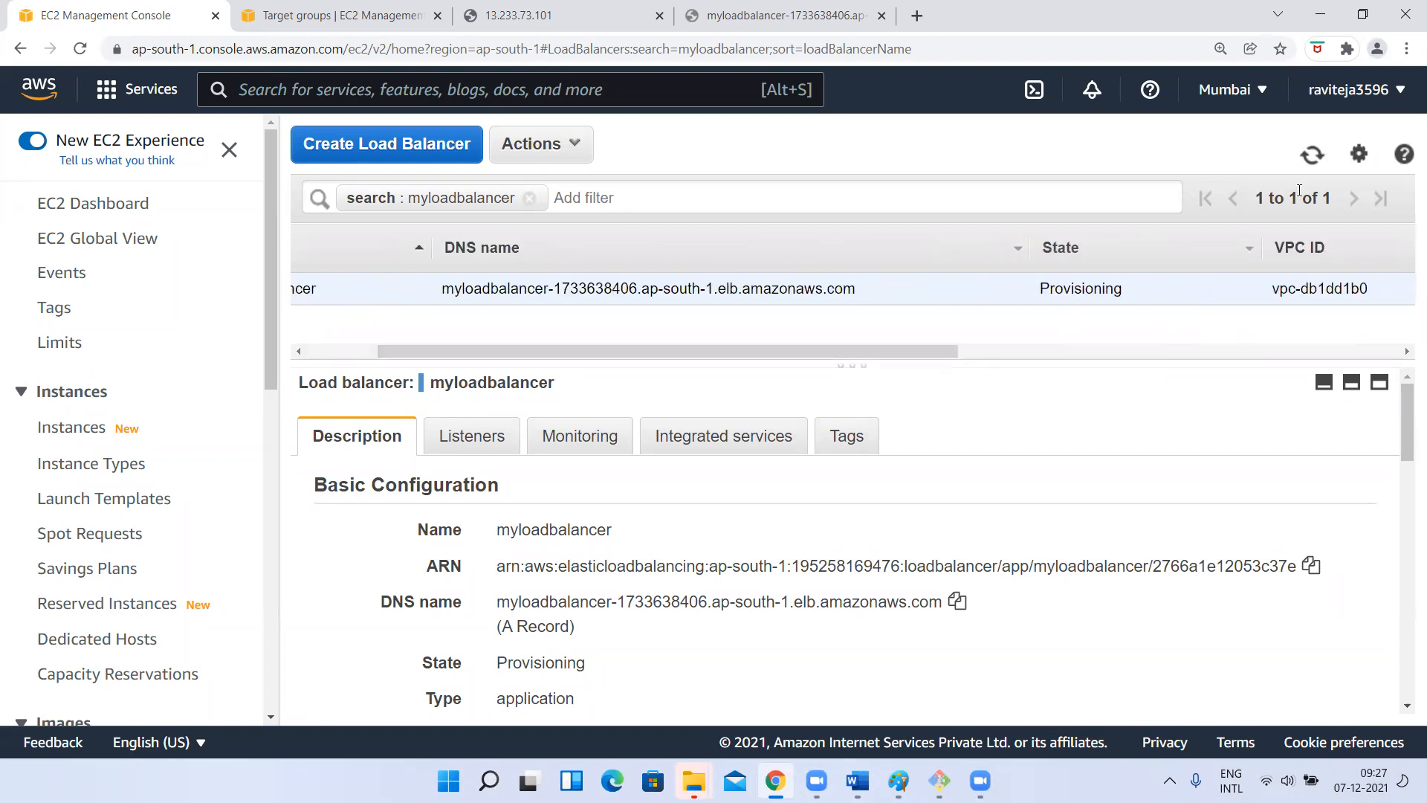
{"action": "left_click", "coordinate": [1307, 158]}
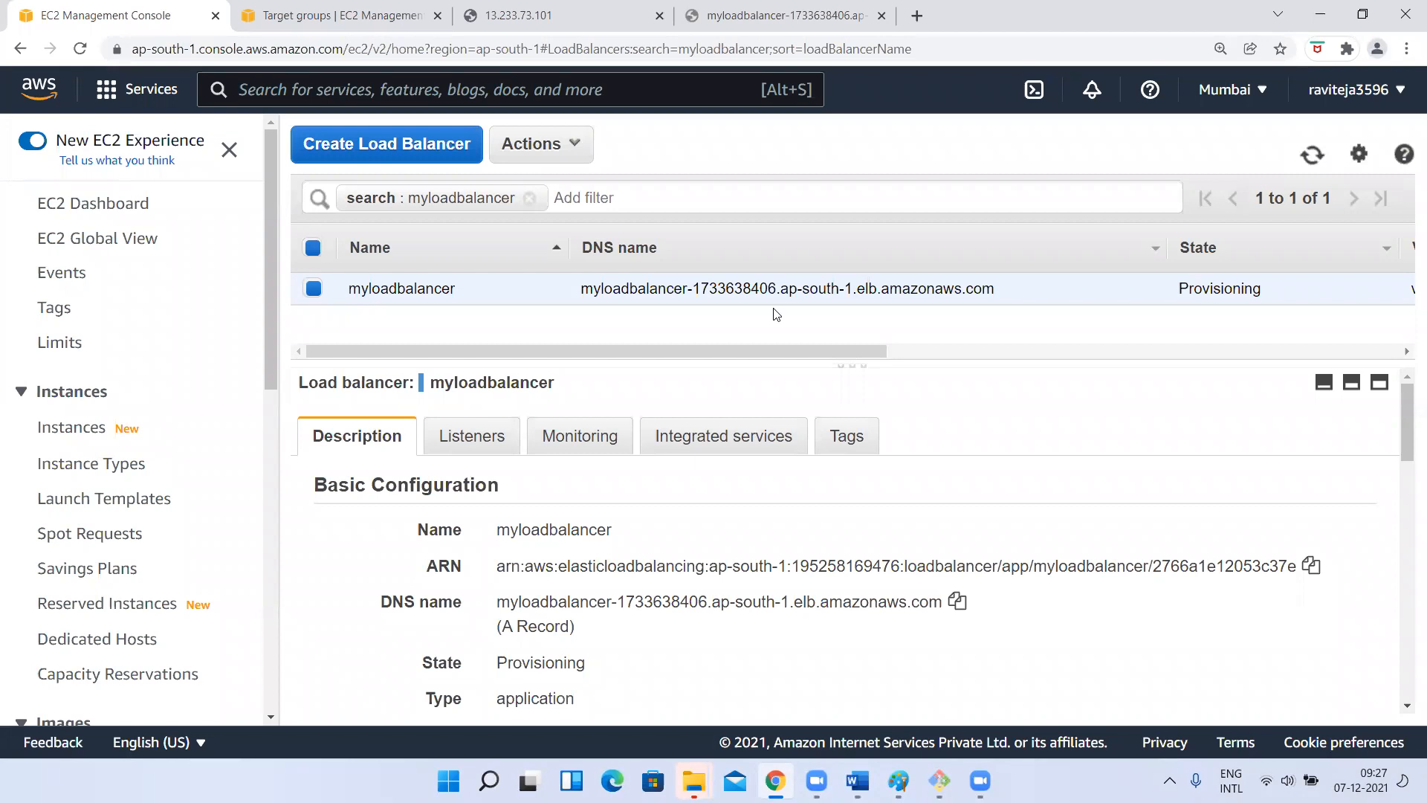
Start creating another load balancer and review the descriptions of the available load balancer types
{"action": "scroll", "coordinate": [158, 518], "scroll_direction": "down", "scroll_amount": 2}
{"action": "scroll", "coordinate": [158, 518], "scroll_direction": "down", "scroll_amount": 8}
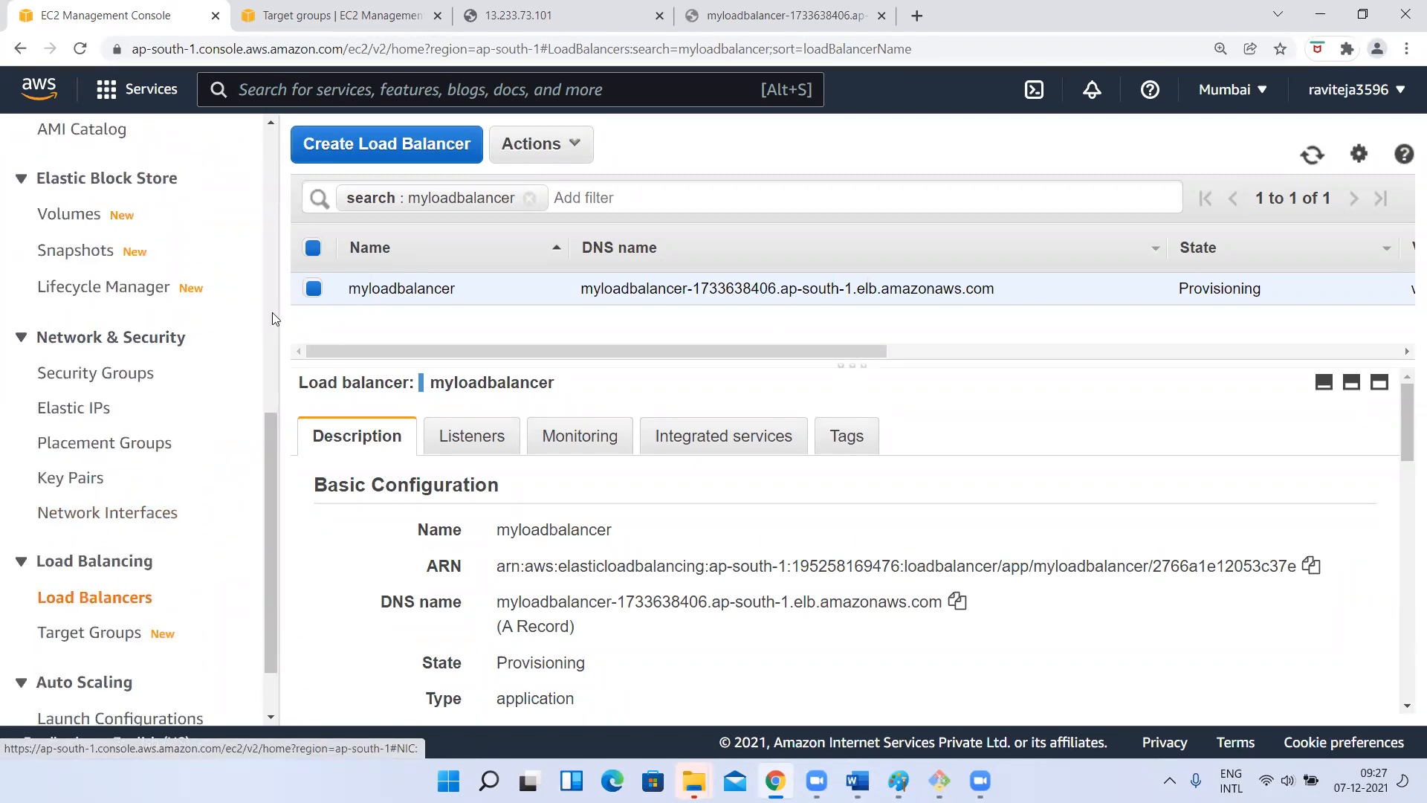
{"action": "left_click", "coordinate": [327, 151]}
{"action": "scroll", "coordinate": [303, 537], "scroll_direction": "down", "scroll_amount": 3}
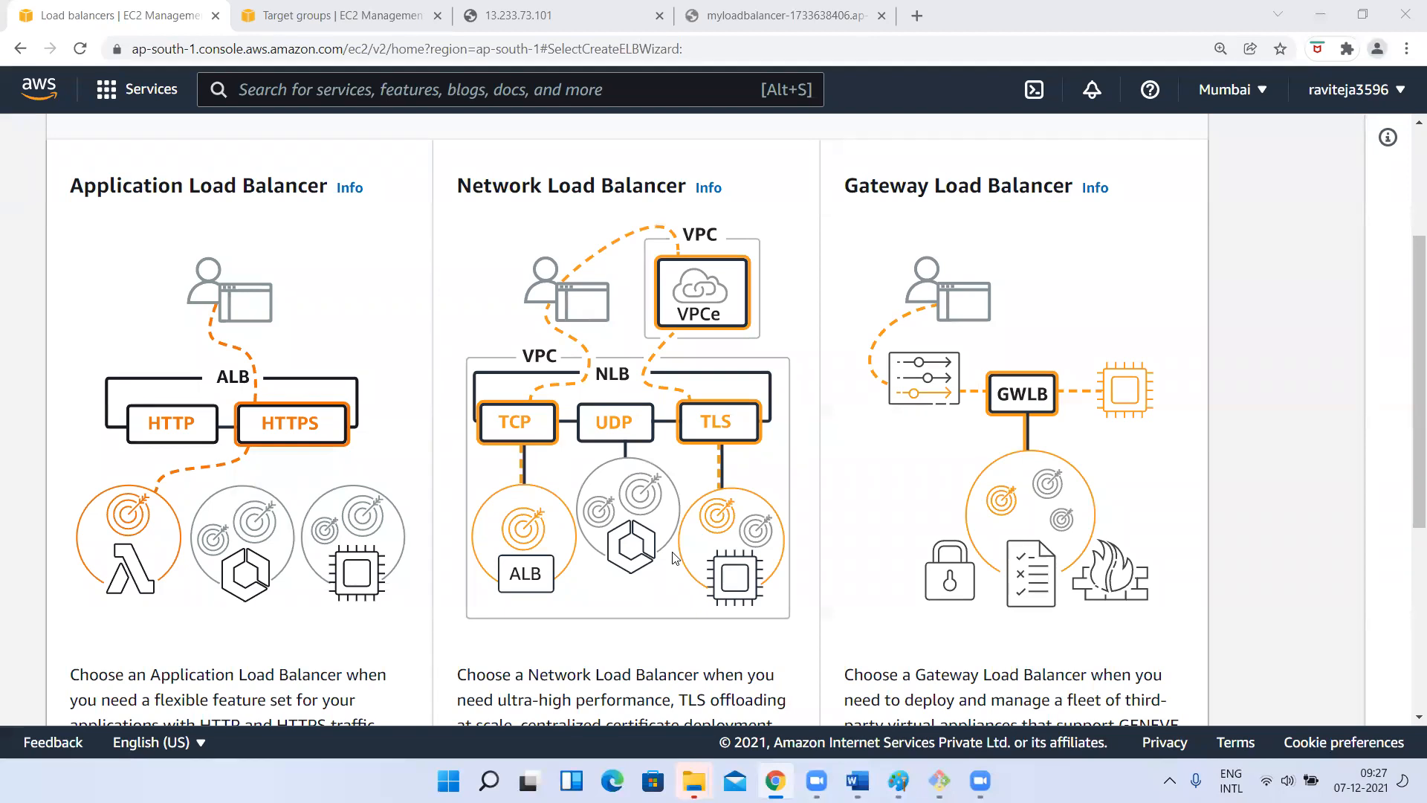
{"action": "scroll", "coordinate": [420, 417], "scroll_direction": "up", "scroll_amount": 3}
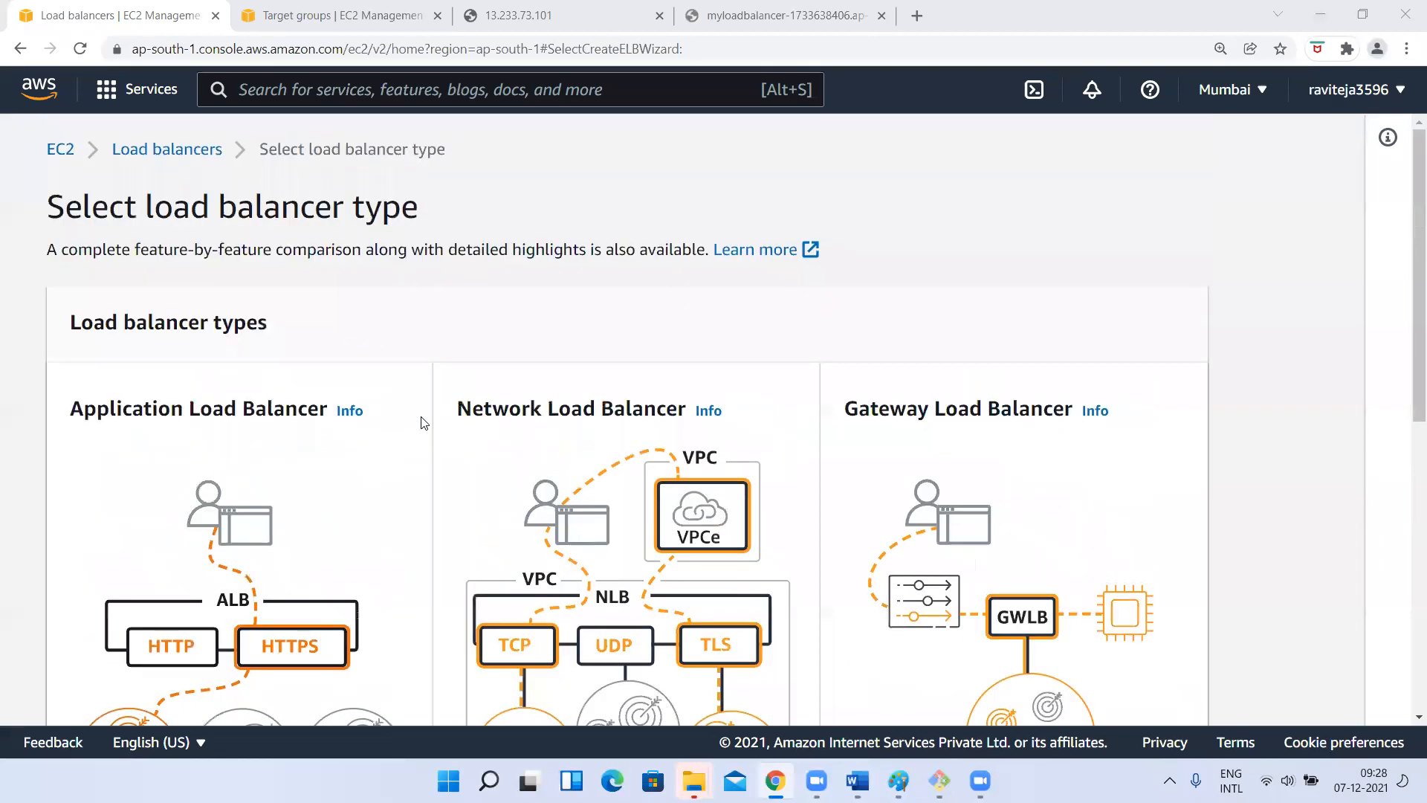
{"action": "scroll", "coordinate": [185, 462], "scroll_direction": "down", "scroll_amount": 2}
{"action": "scroll", "coordinate": [186, 466], "scroll_direction": "down", "scroll_amount": 5}
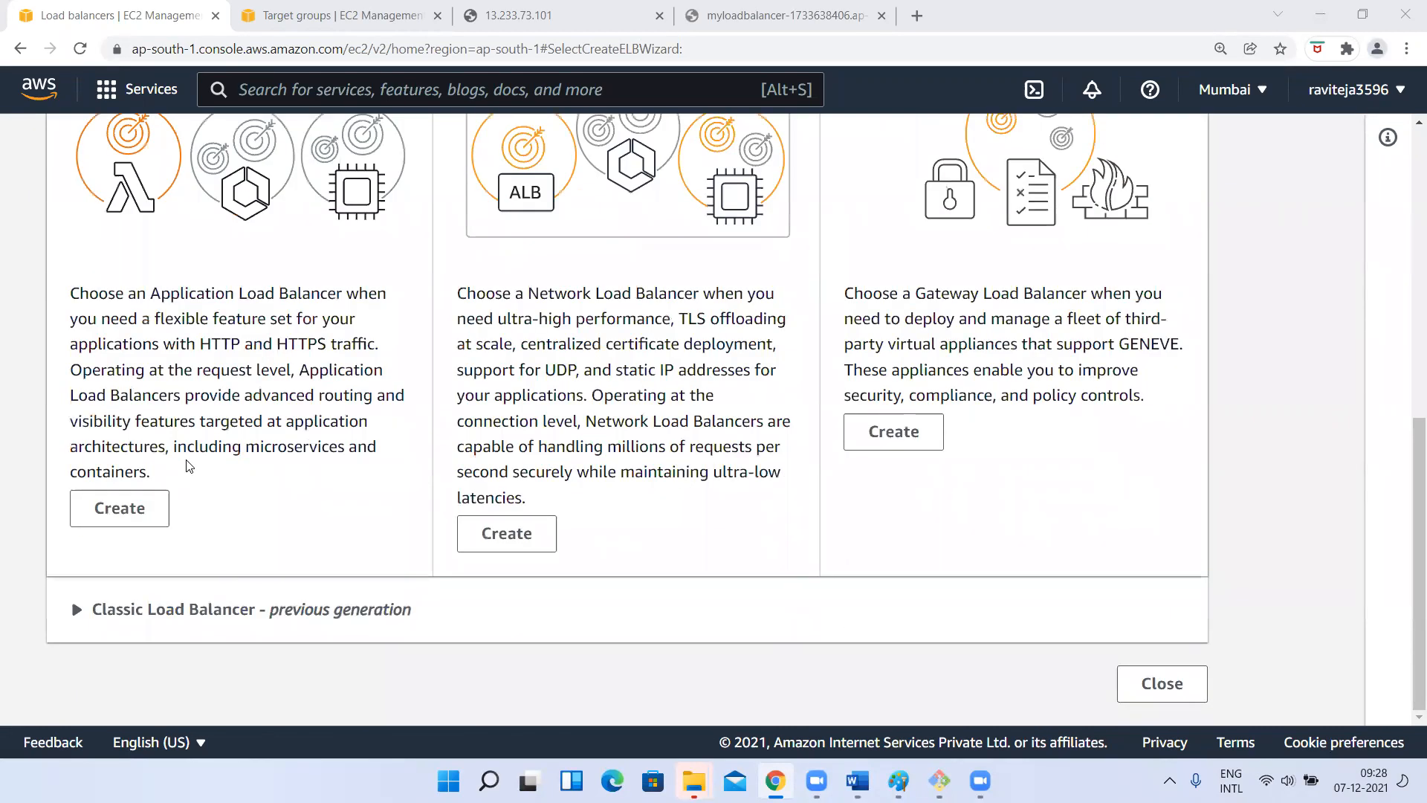
Choose the Application Load Balancer type and name the new load balancer mylb
{"action": "left_click", "coordinate": [124, 506]}
{"action": "scroll", "coordinate": [316, 470], "scroll_direction": "down", "scroll_amount": 3}
{"action": "left_click", "coordinate": [166, 345]}
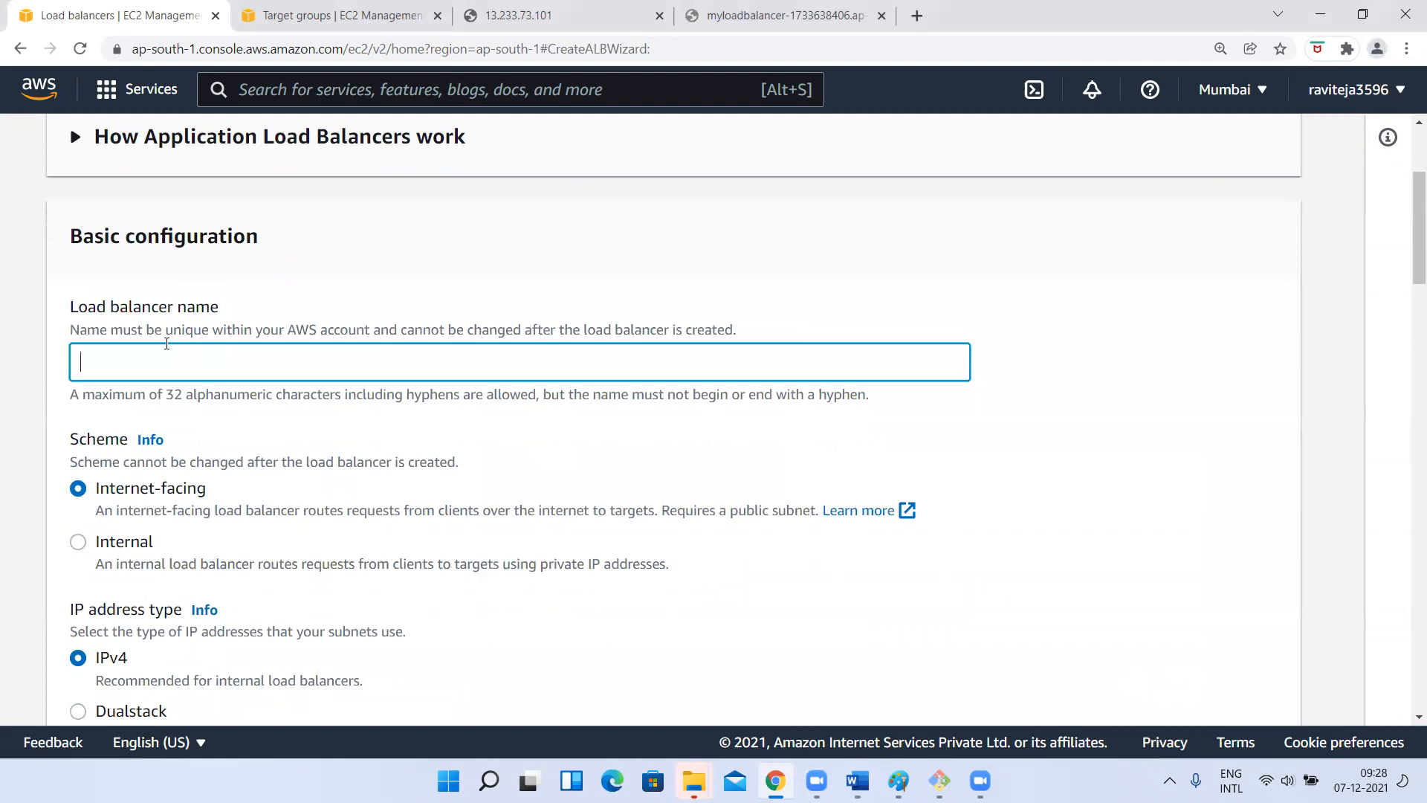
{"action": "type", "text": "mylb"}
{"action": "left_click", "coordinate": [306, 436]}
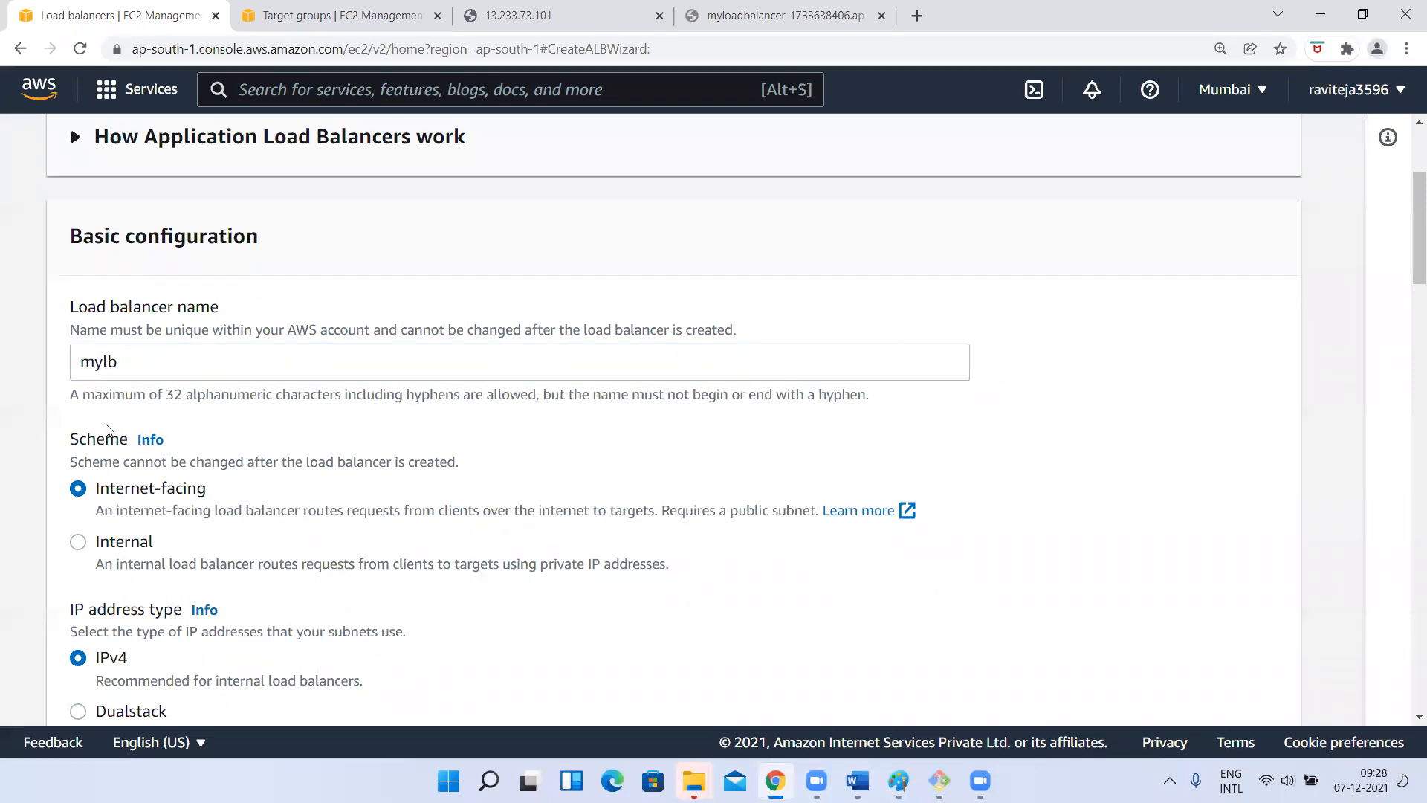
Map the load balancer to the availability zones ap-south-1a and ap-south-1b in the default VPC
{"action": "scroll", "coordinate": [128, 463], "scroll_direction": "down", "scroll_amount": 3}
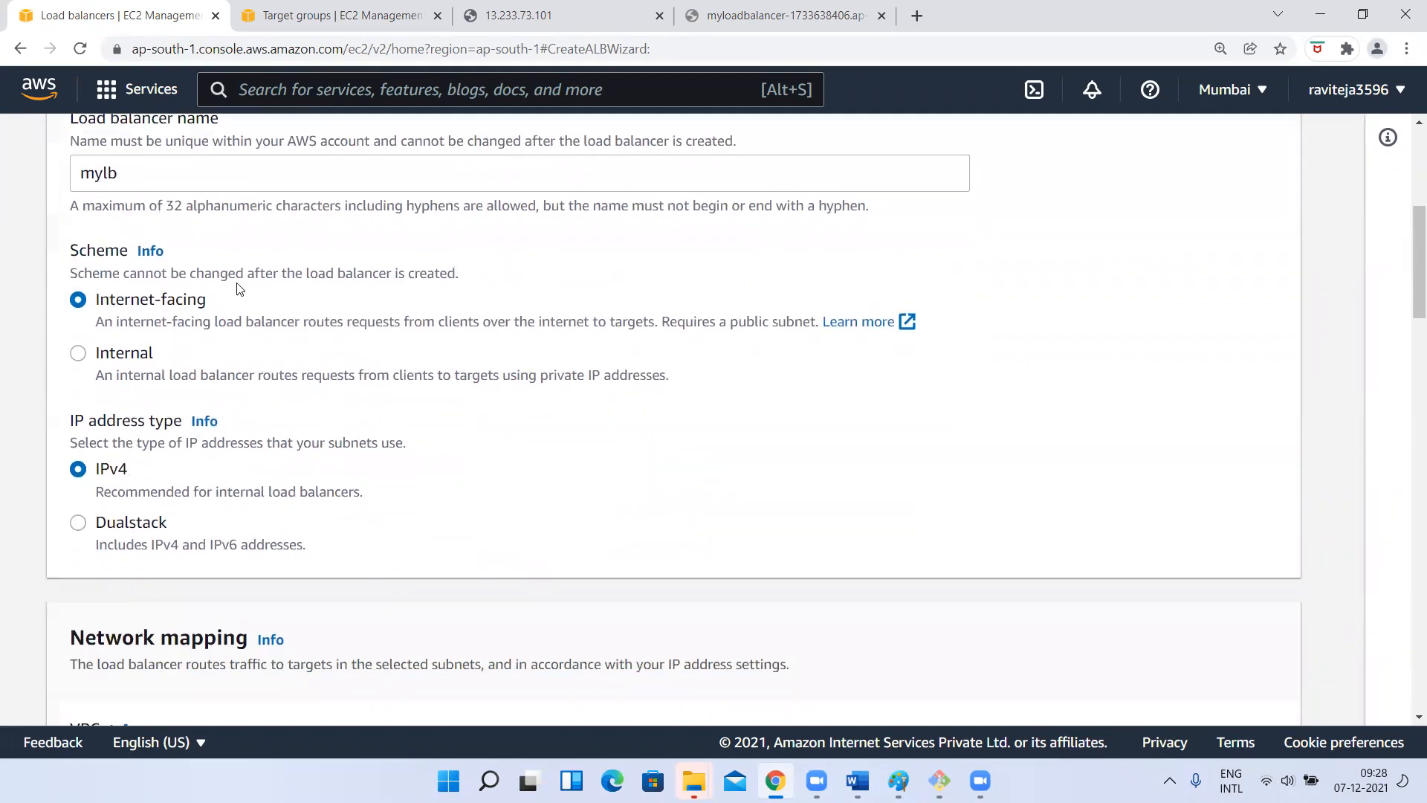
{"action": "scroll", "coordinate": [239, 281], "scroll_direction": "down", "scroll_amount": 6}
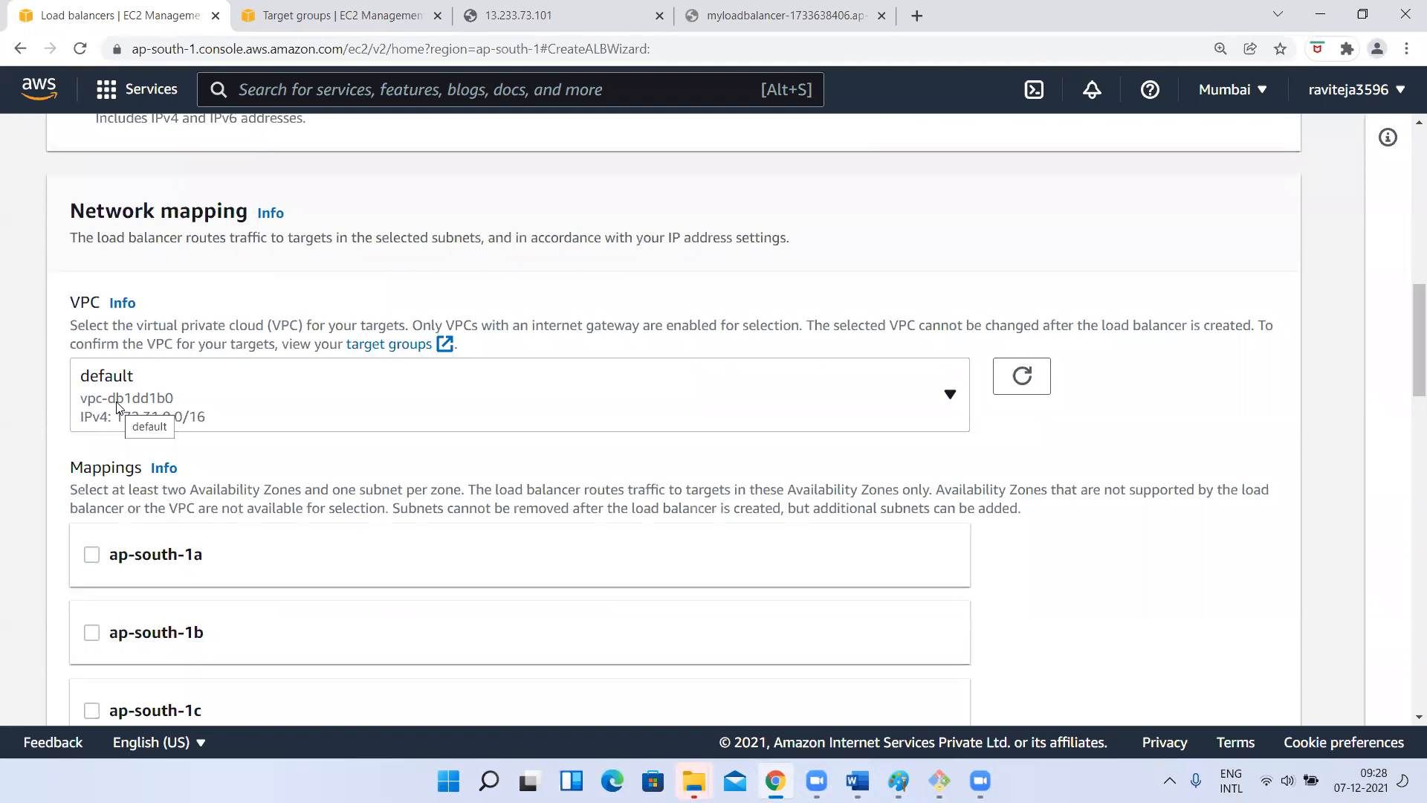
{"action": "scroll", "coordinate": [117, 405], "scroll_direction": "down", "scroll_amount": 2}
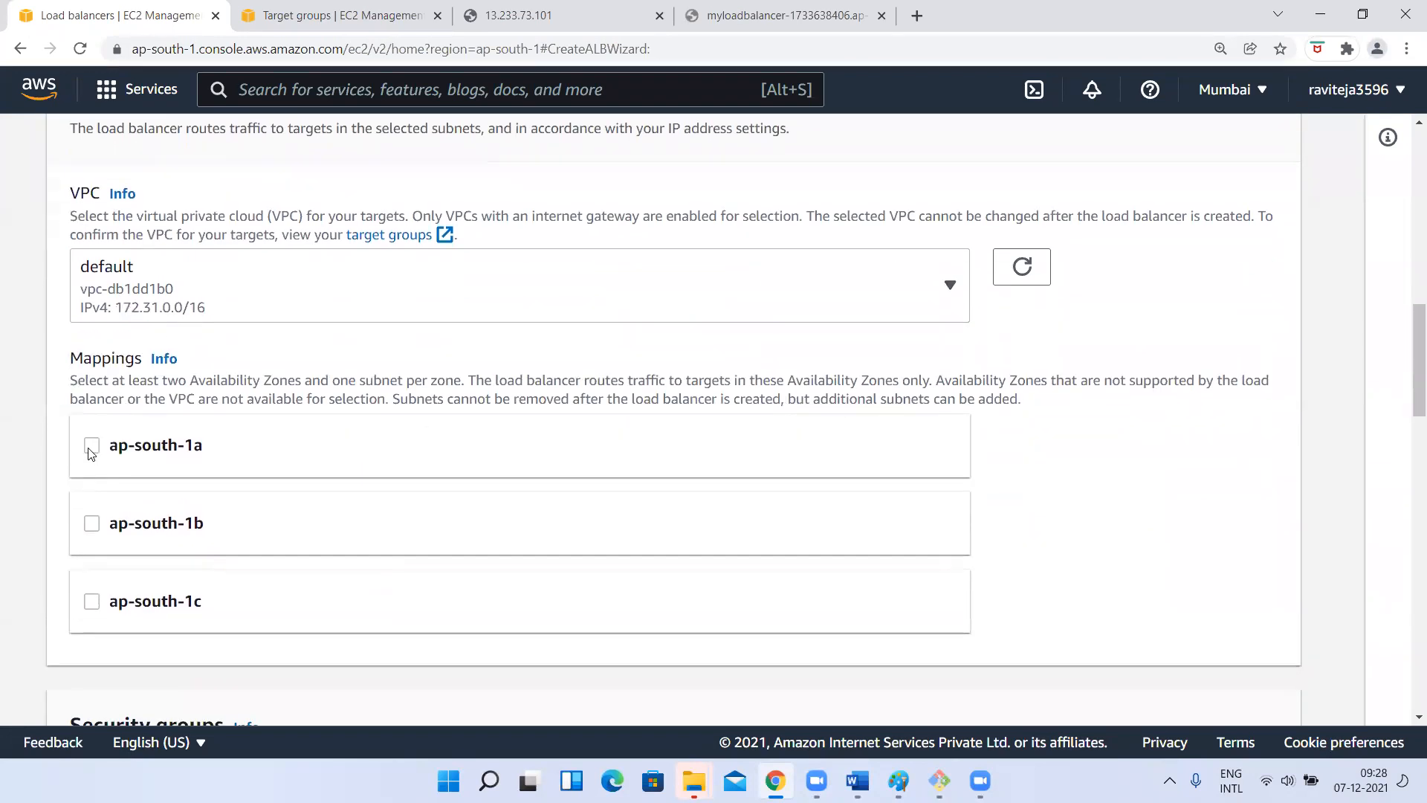
{"action": "left_click", "coordinate": [90, 446]}
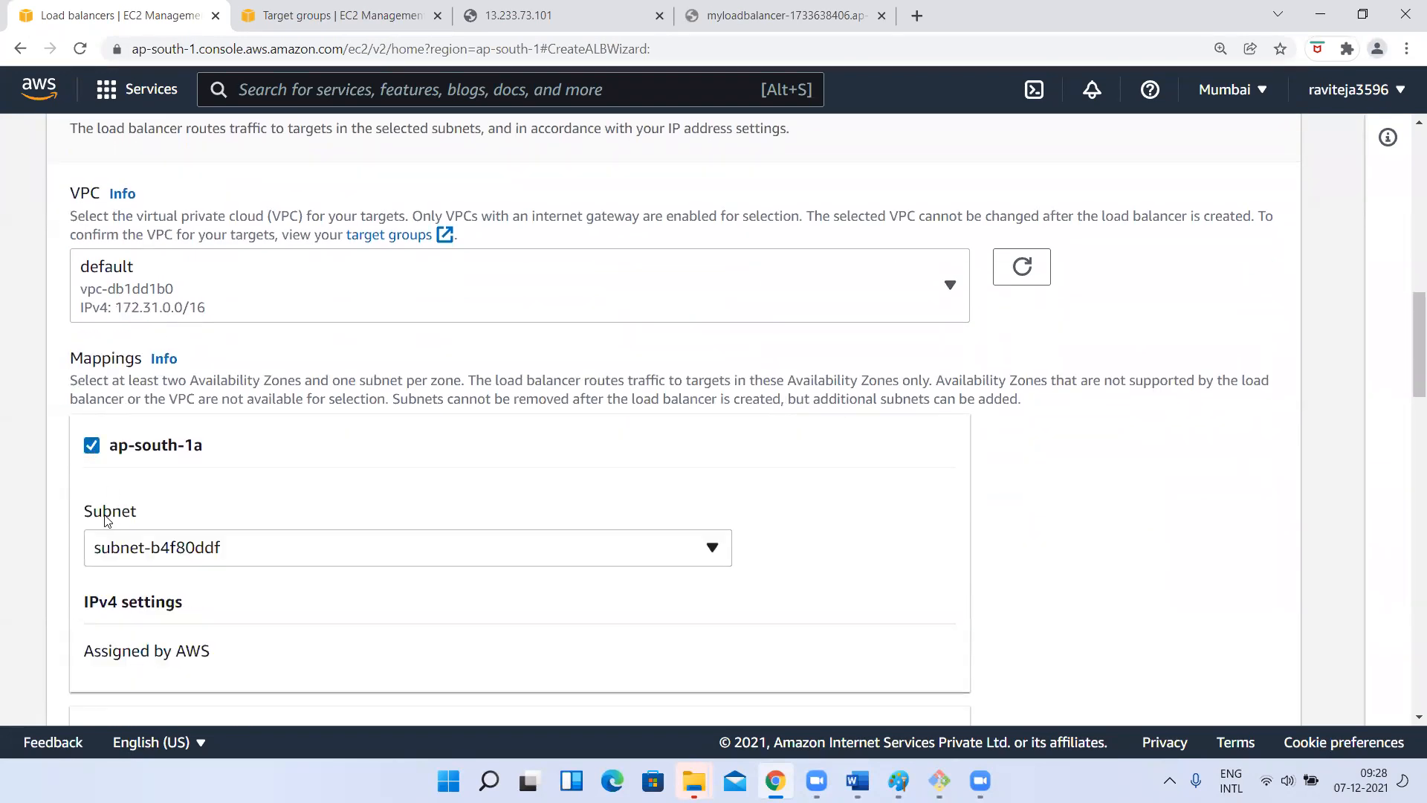
{"action": "scroll", "coordinate": [121, 458], "scroll_direction": "down", "scroll_amount": 3}
{"action": "left_click", "coordinate": [92, 486]}
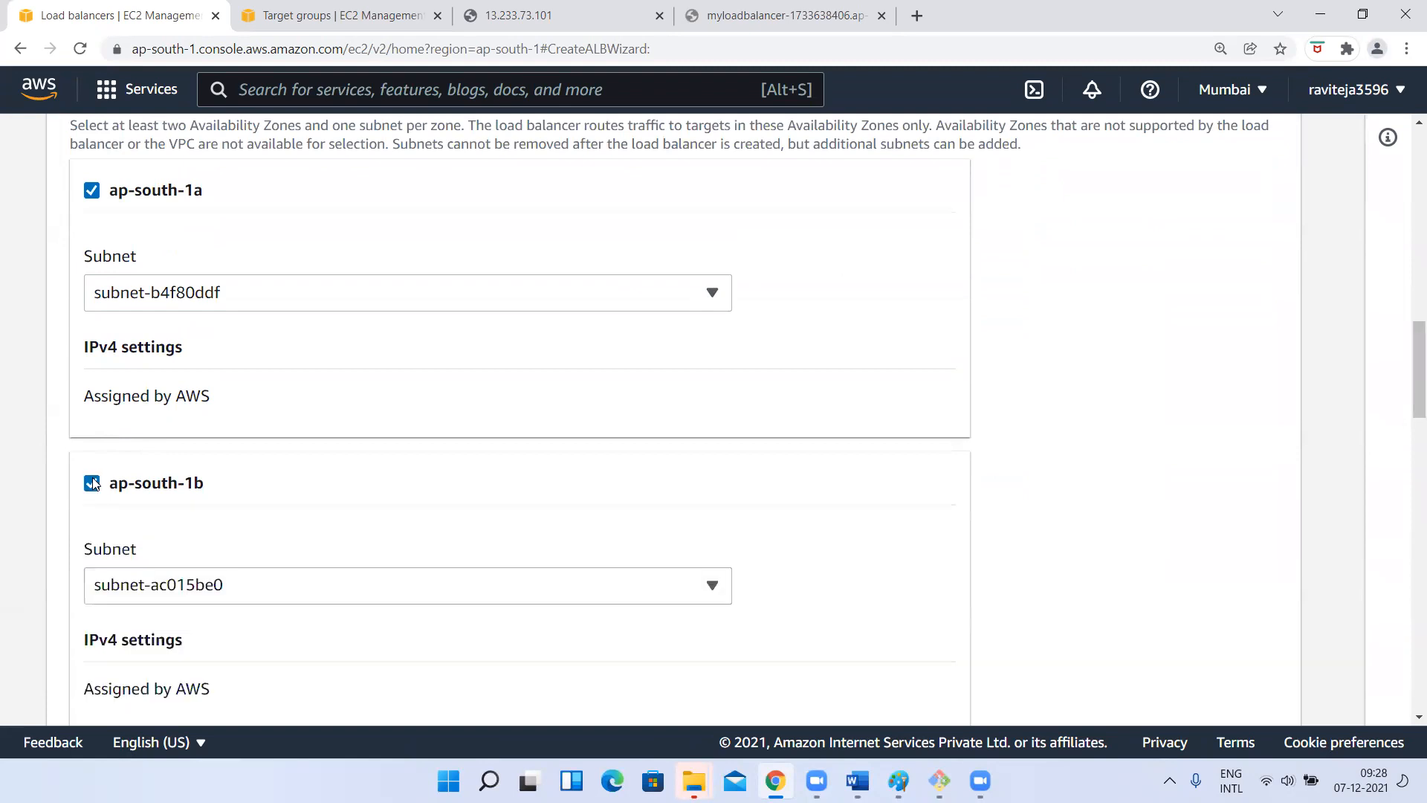
Replace the default security group of the load balancer with Batch22and23
{"action": "scroll", "coordinate": [96, 484], "scroll_direction": "down", "scroll_amount": 5}
{"action": "scroll", "coordinate": [95, 484], "scroll_direction": "down", "scroll_amount": 3}
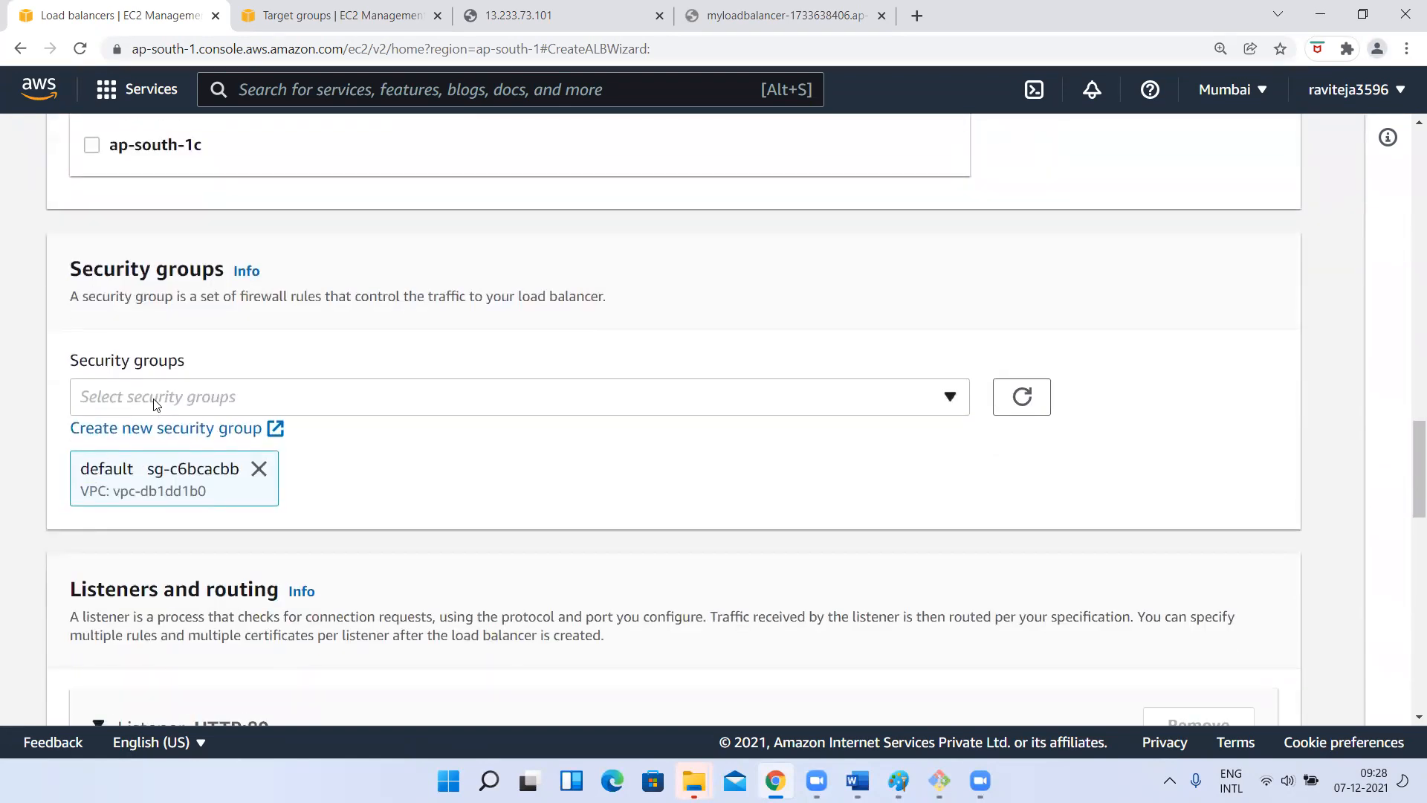
{"action": "left_click", "coordinate": [258, 468]}
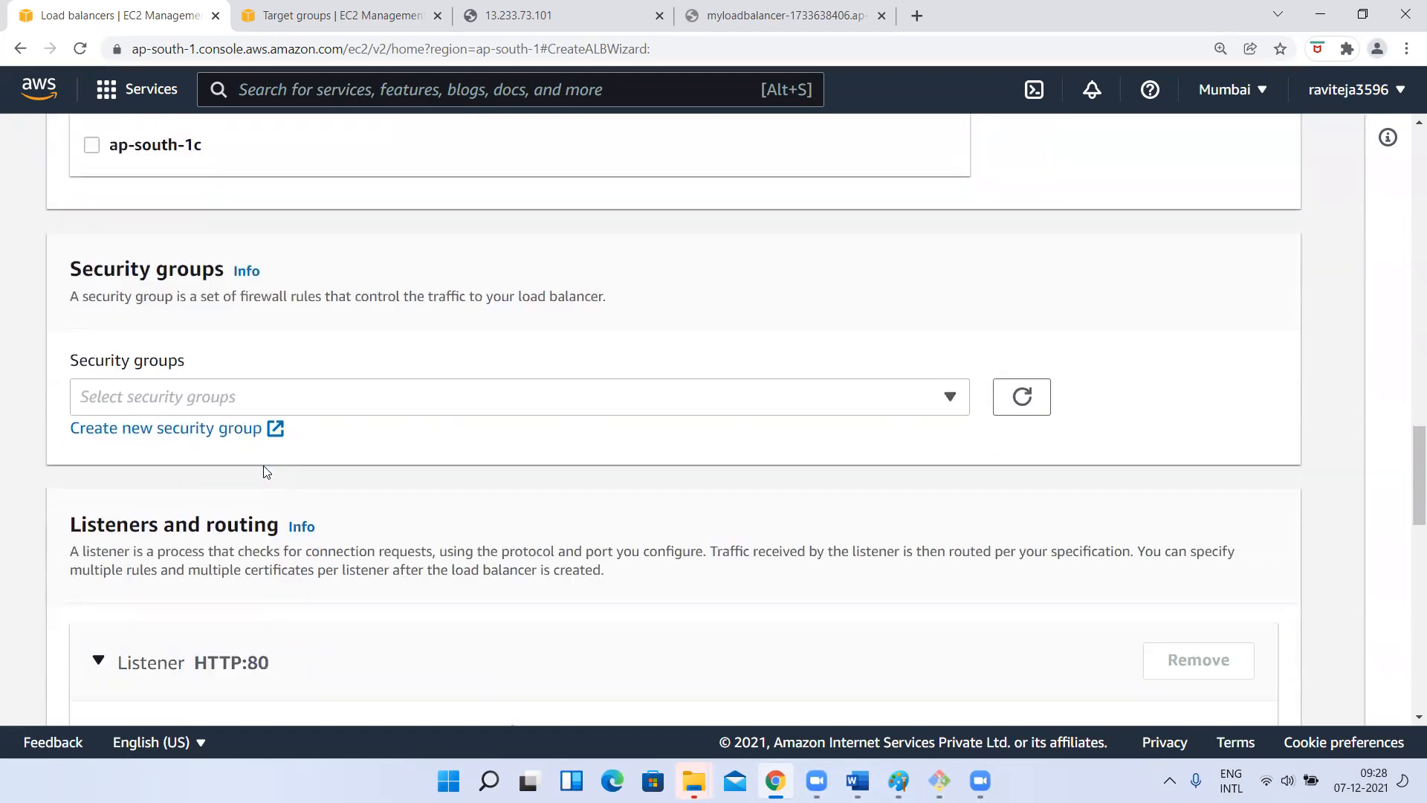
{"action": "left_click", "coordinate": [949, 398]}
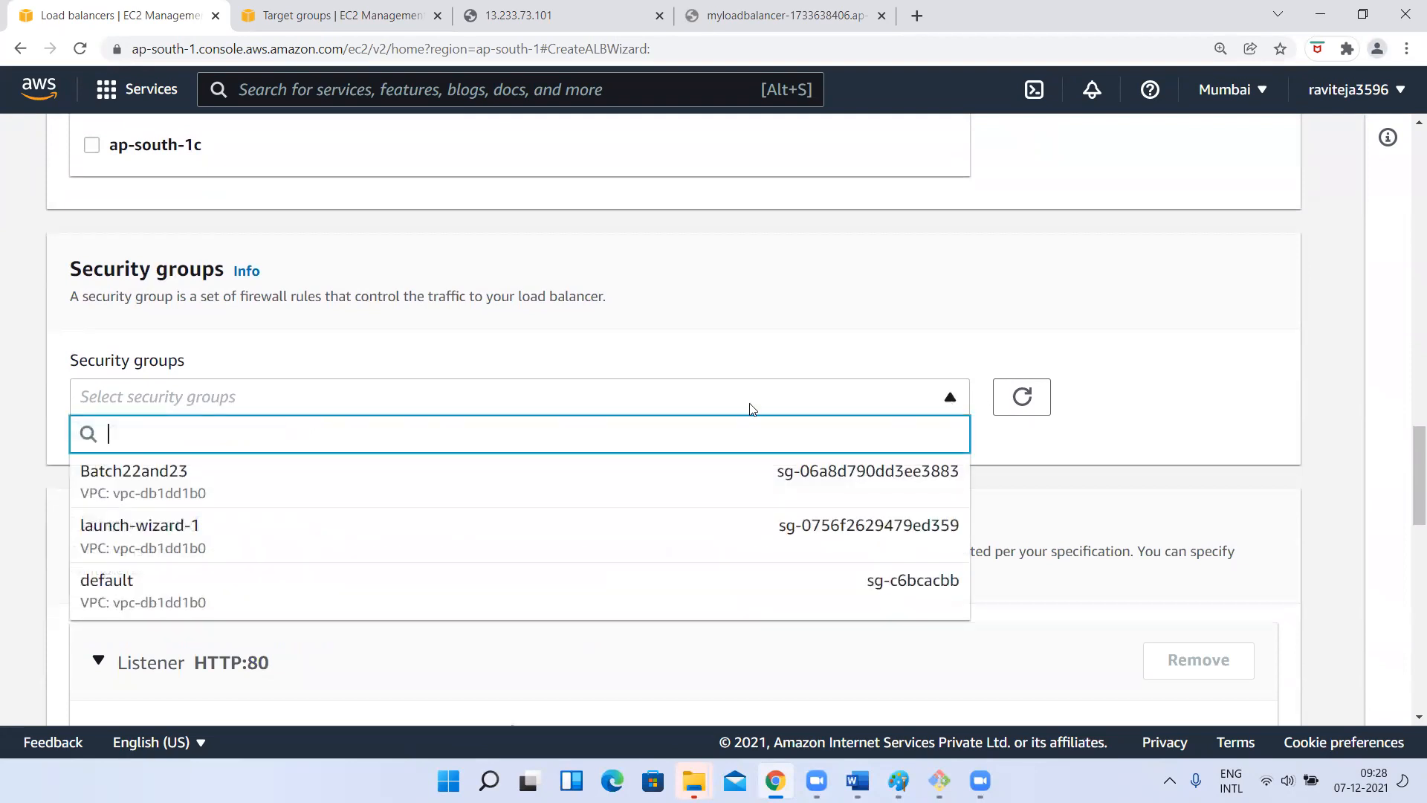
{"action": "left_click", "coordinate": [185, 482]}
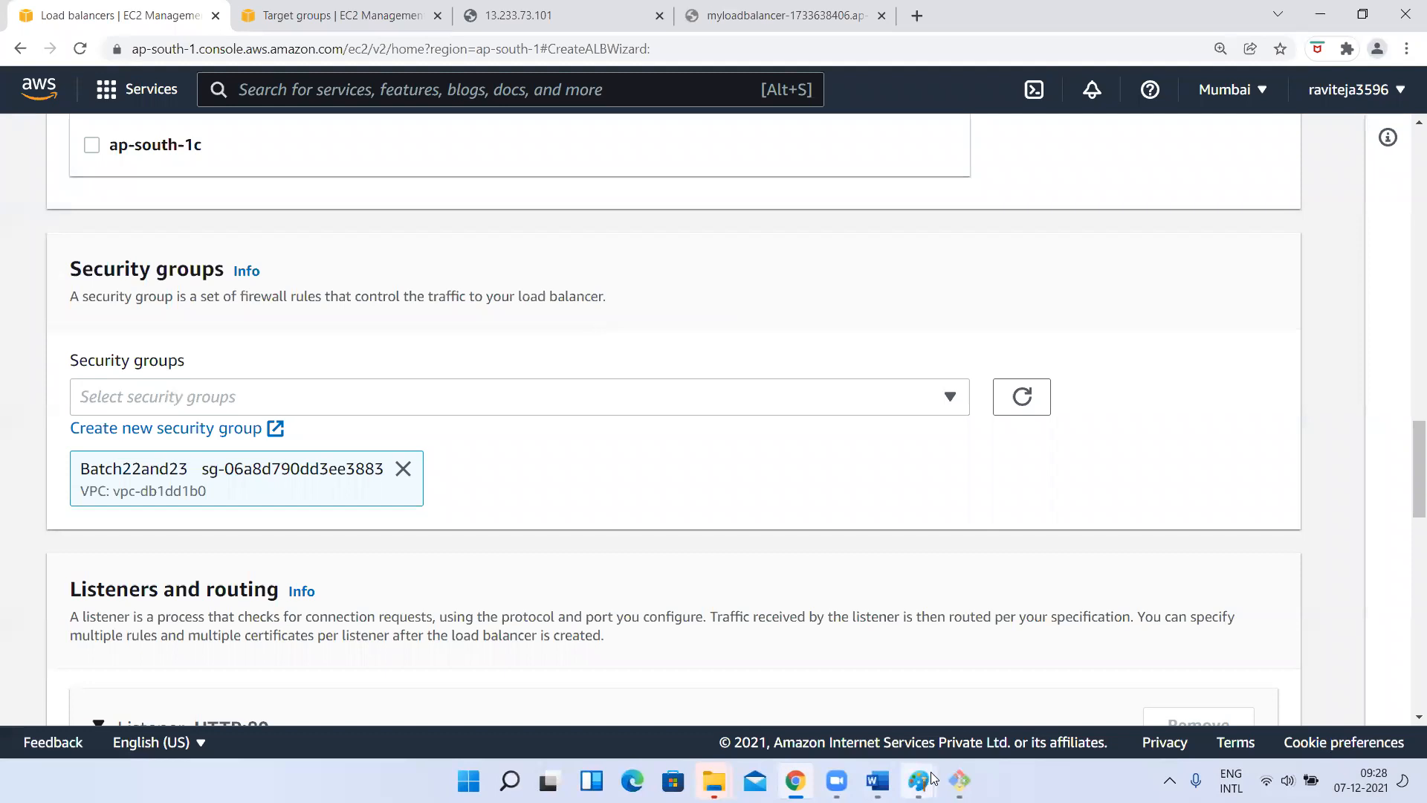
Check the load balancer diagram in Paint and examine the listener's protocol and port in the AWS creation form
{"action": "mouse_move", "coordinate": [931, 778]}
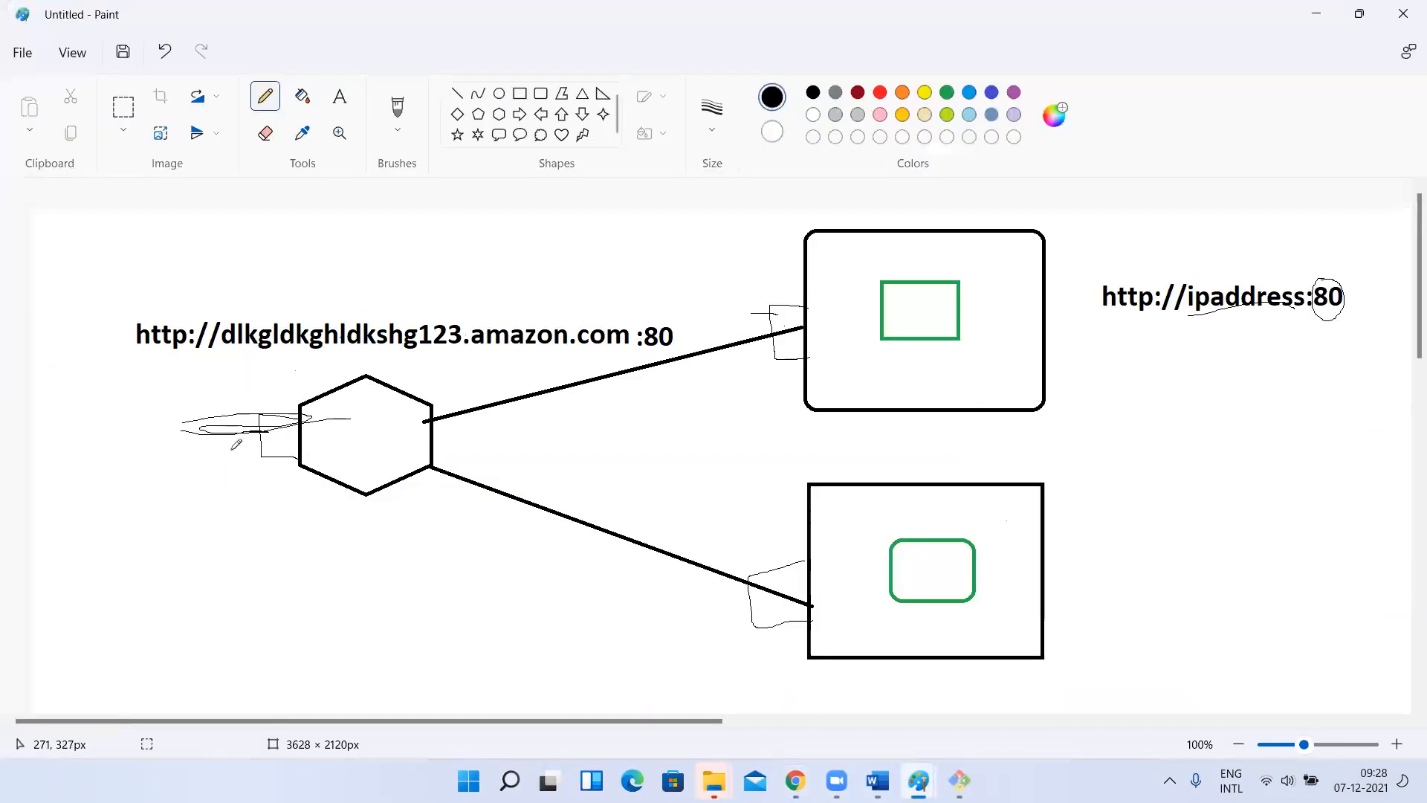
{"action": "key", "text": "alt+Tab"}
{"action": "scroll", "coordinate": [364, 704], "scroll_direction": "down", "scroll_amount": 4}
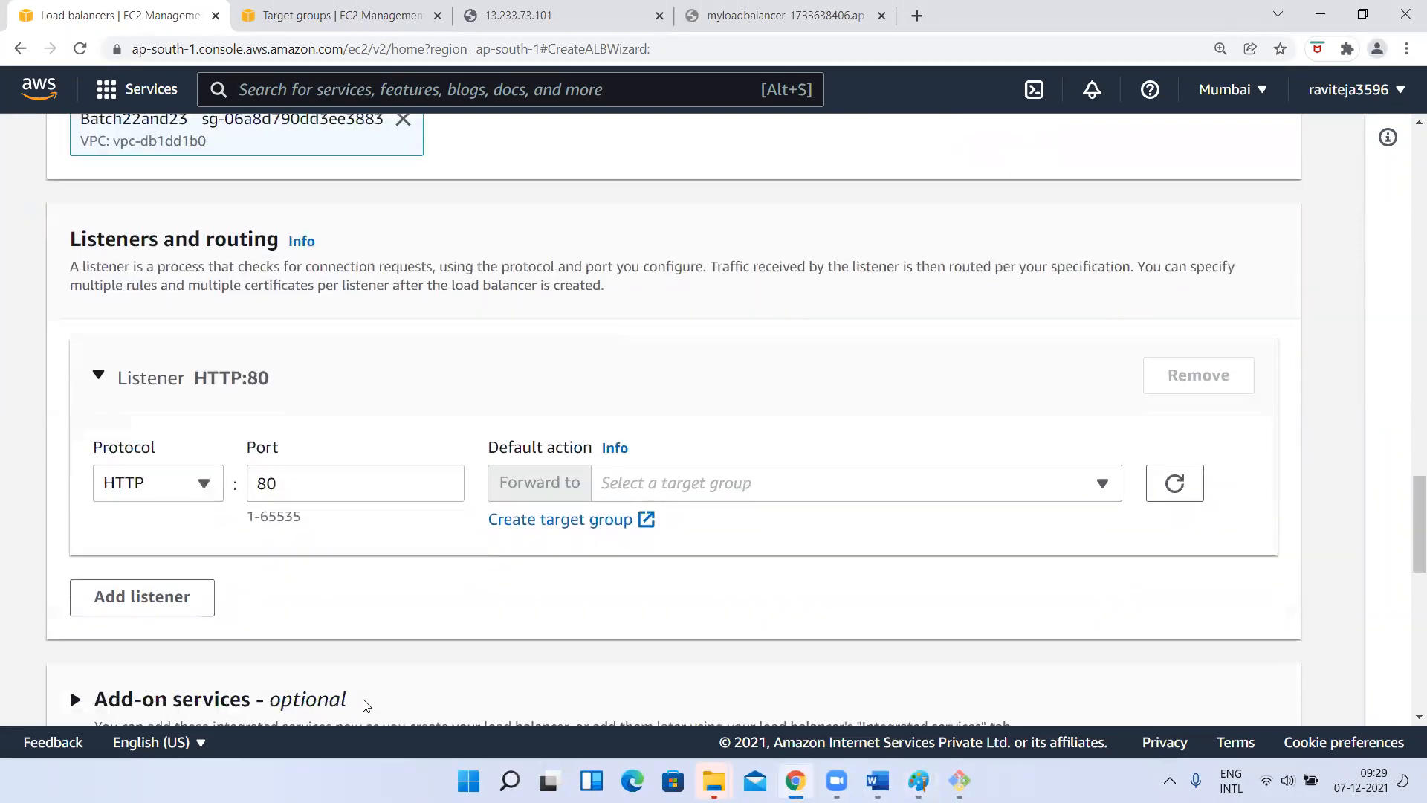
{"action": "scroll", "coordinate": [365, 705], "scroll_direction": "down", "scroll_amount": 2}
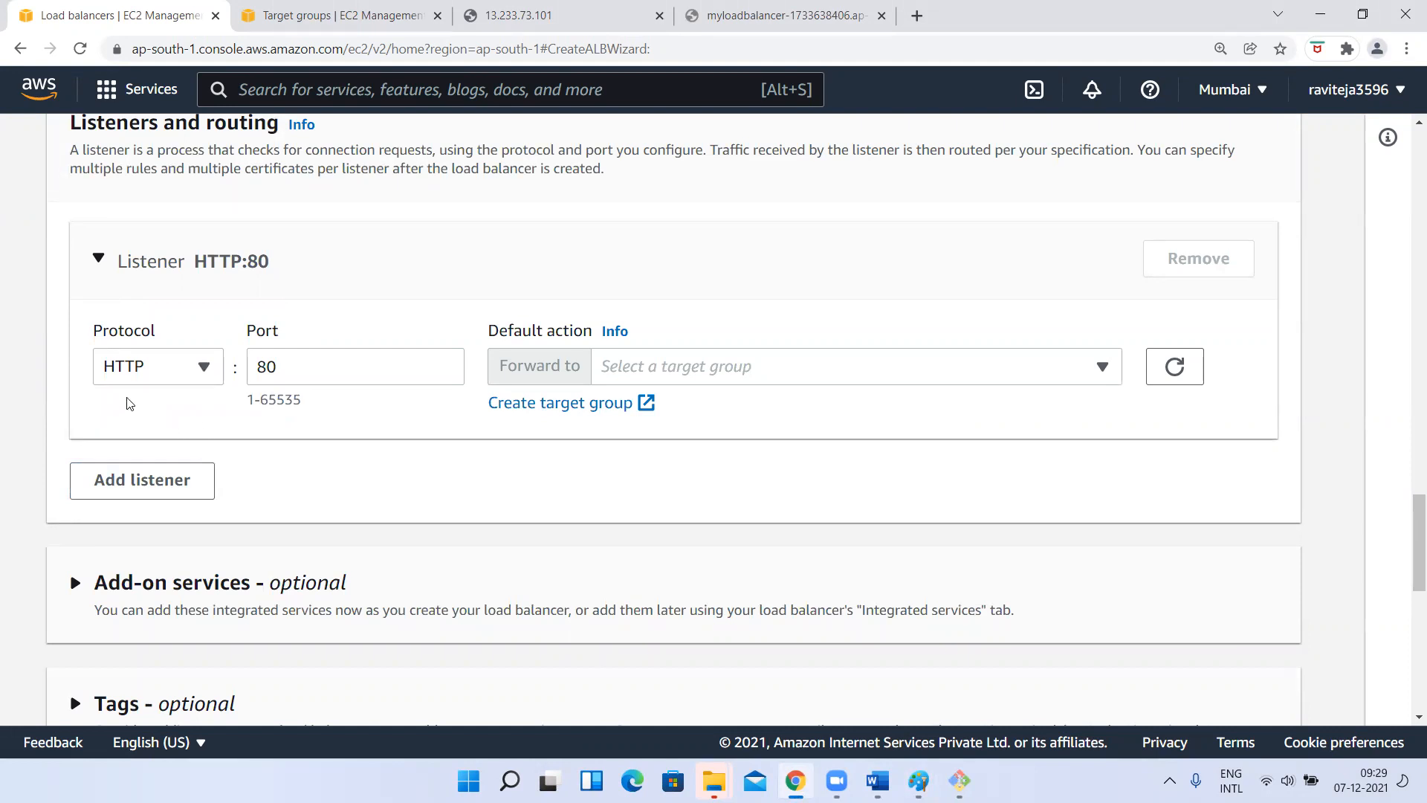
{"action": "left_click", "coordinate": [320, 365]}
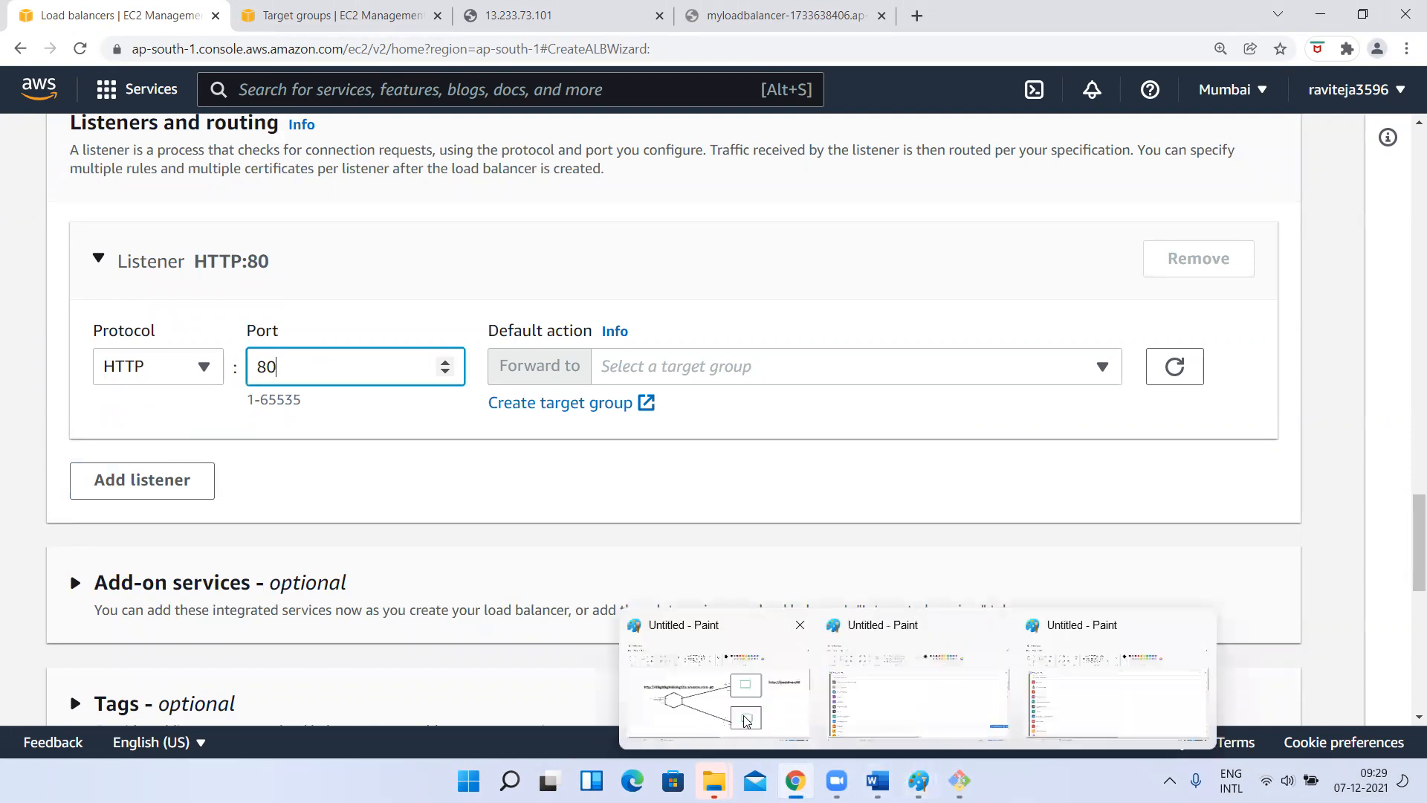
In the Paint diagram, undo the latest annotations and mark the URL's protocol, its port position and the traffic path into the load balancer
{"action": "left_click", "coordinate": [773, 721]}
{"action": "key", "text": "ctrl+z"}
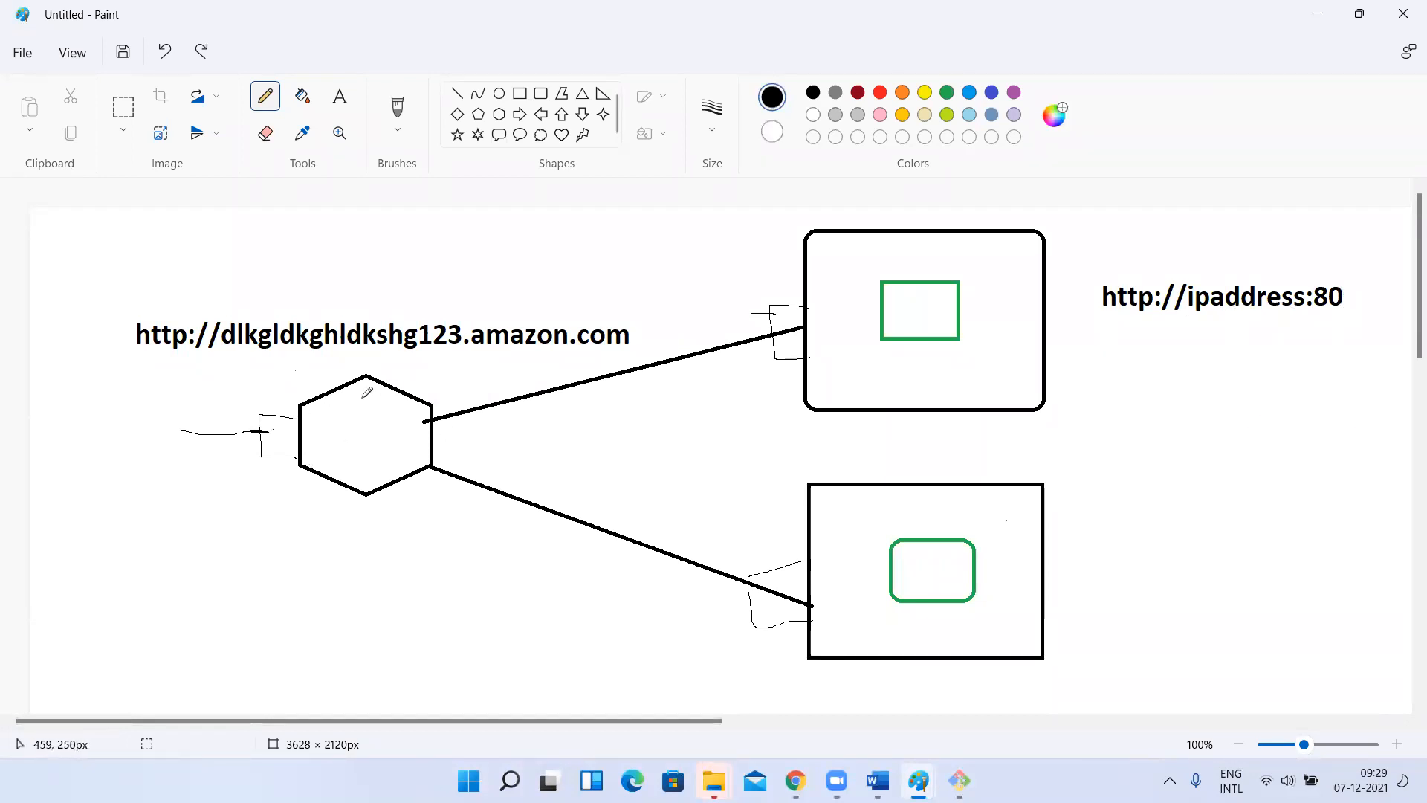
{"action": "left_click_drag", "start_coordinate": [138, 358], "coordinate": [181, 357]}
{"action": "mouse_move", "coordinate": [636, 347]}
{"action": "left_mouse_down"}
{"action": "mouse_move", "coordinate": [684, 331]}
{"action": "mouse_move", "coordinate": [651, 353]}
{"action": "mouse_move", "coordinate": [669, 309]}
{"action": "left_mouse_up"}
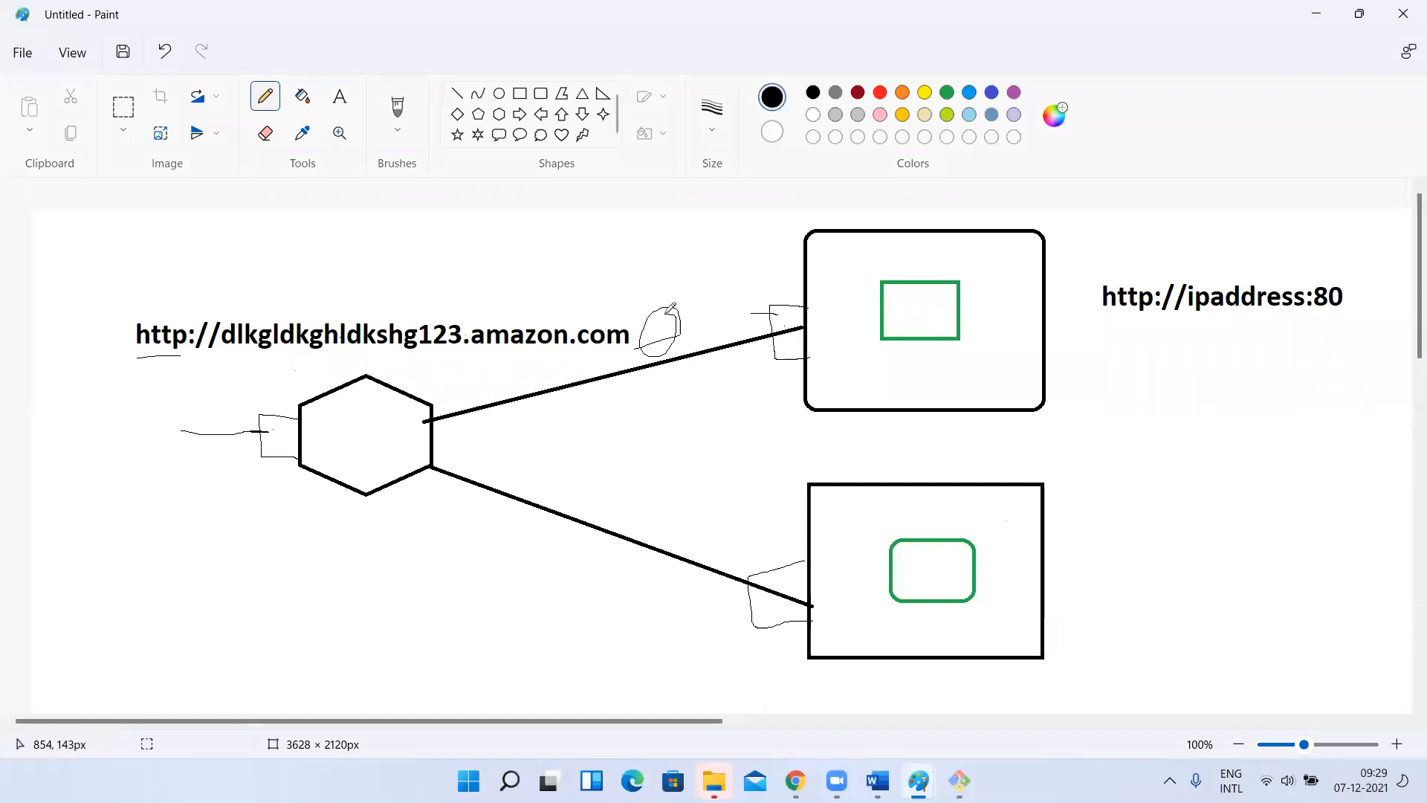
{"action": "mouse_move", "coordinate": [260, 420]}
{"action": "left_mouse_down"}
{"action": "mouse_move", "coordinate": [271, 461]}
{"action": "mouse_move", "coordinate": [291, 414]}
{"action": "mouse_move", "coordinate": [262, 418]}
{"action": "left_mouse_up"}
{"action": "left_click_drag", "start_coordinate": [157, 424], "coordinate": [209, 429]}
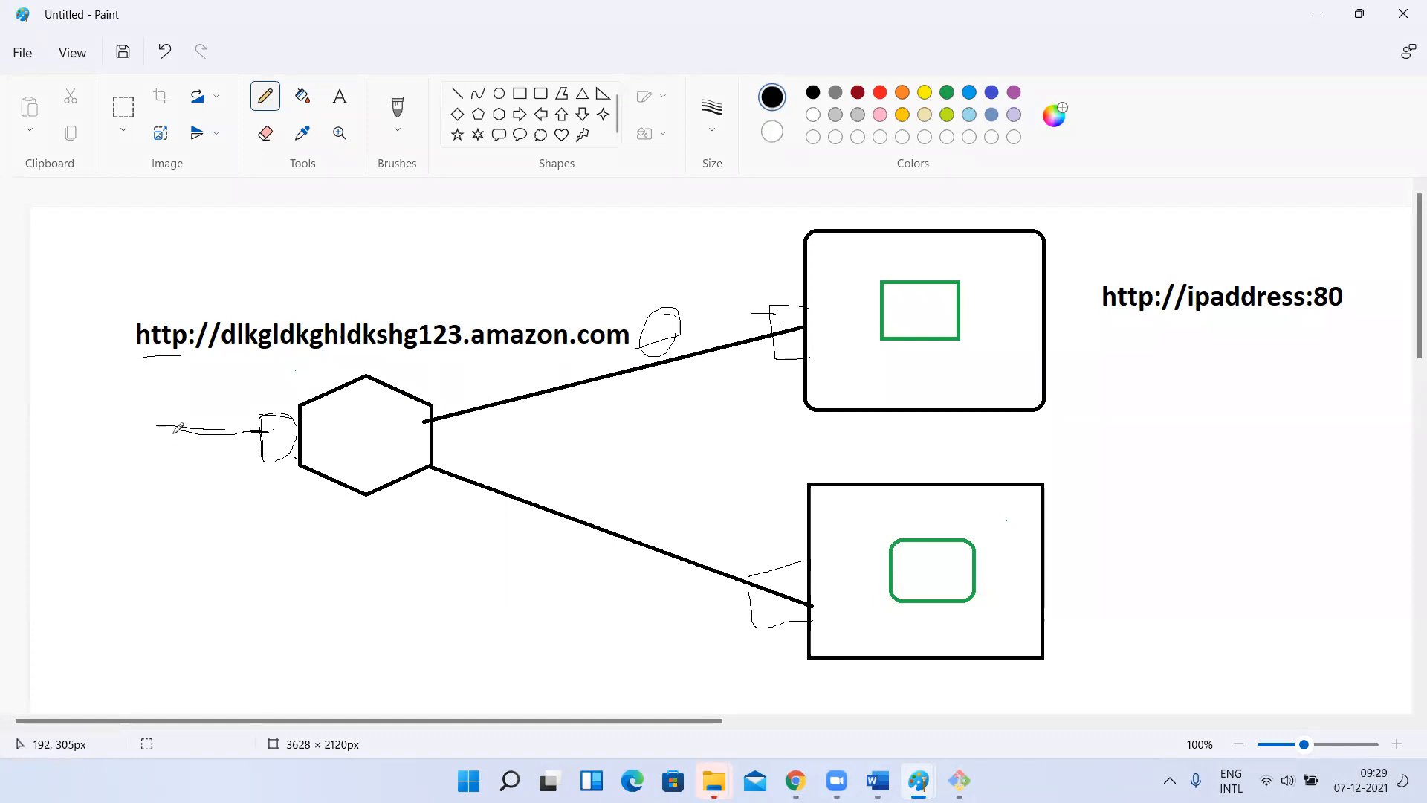
{"action": "mouse_move", "coordinate": [180, 425]}
{"action": "left_mouse_down"}
{"action": "mouse_move", "coordinate": [288, 433]}
{"action": "mouse_move", "coordinate": [364, 408]}
{"action": "left_mouse_up"}
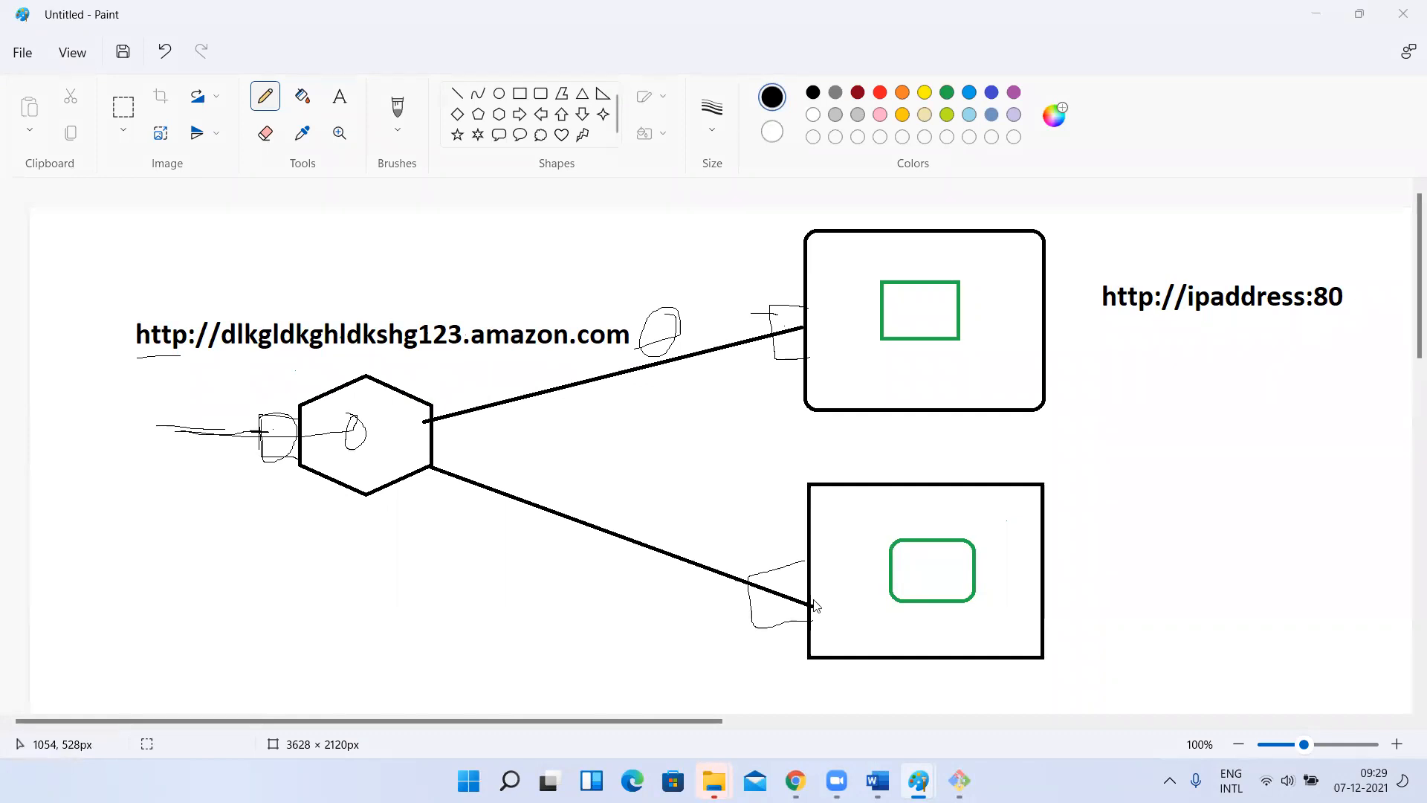
{"action": "key", "text": "alt+Tab"}
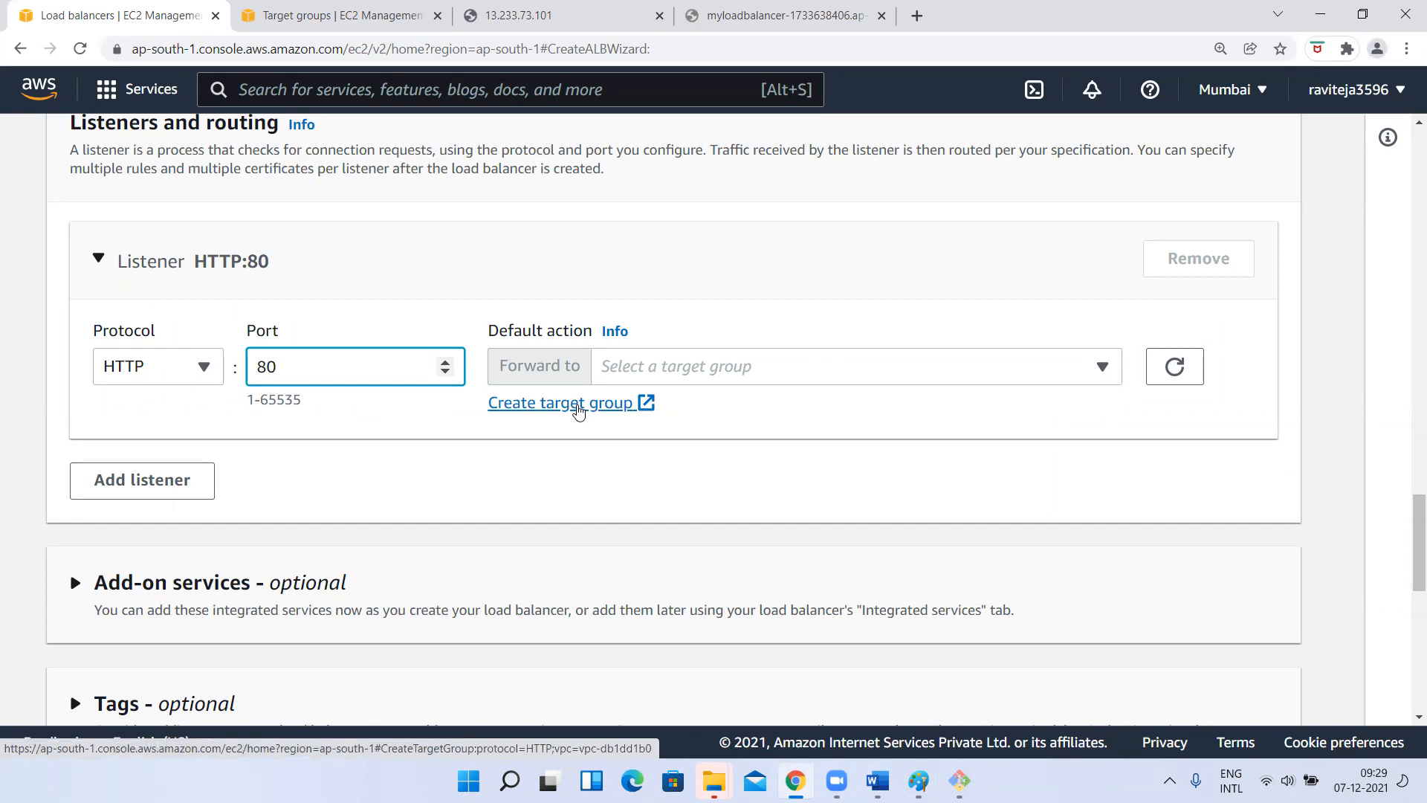
Open the EC2 load balancer list in the separate console tab and copy the DNS name of myloadbalancer
{"action": "left_click", "coordinate": [578, 408]}
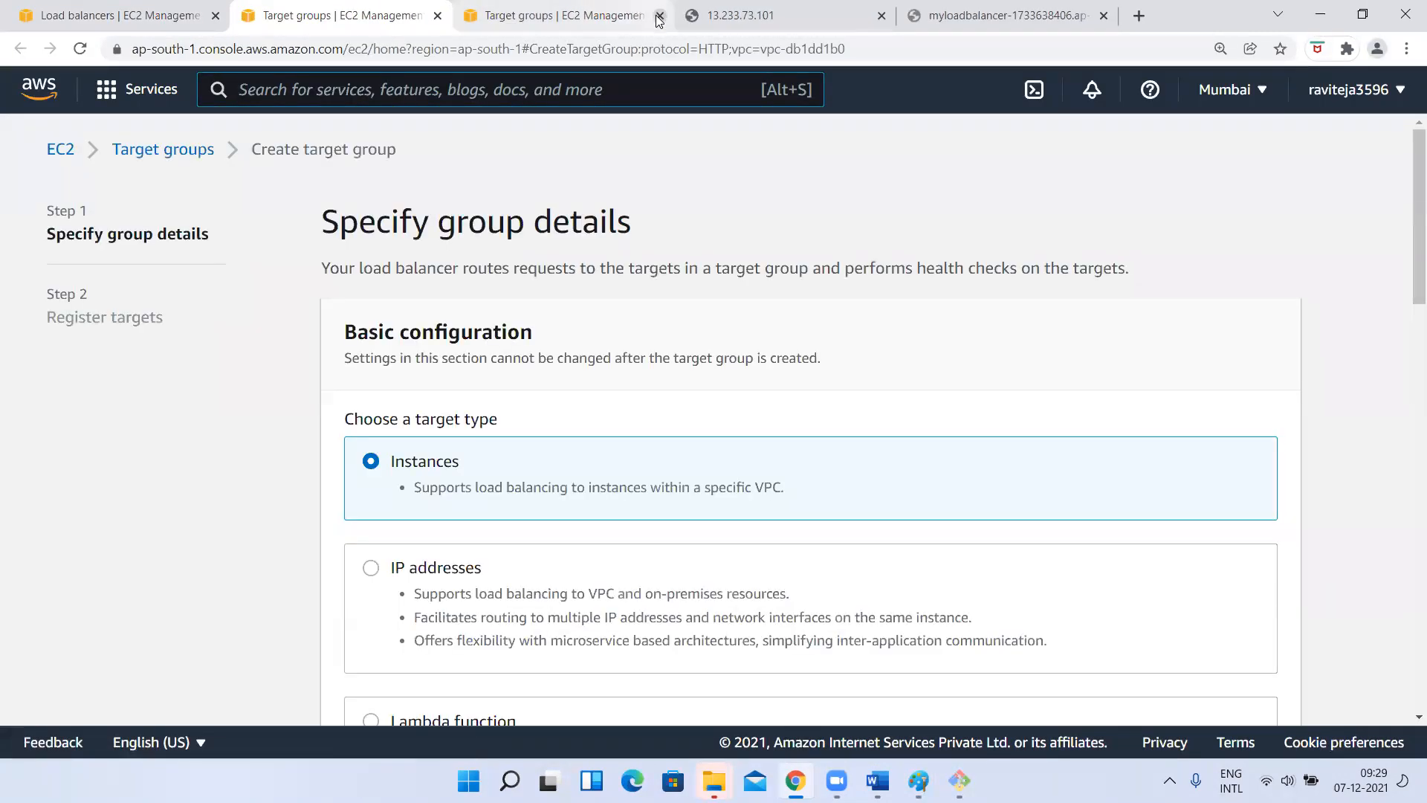
{"action": "left_click", "coordinate": [659, 17]}
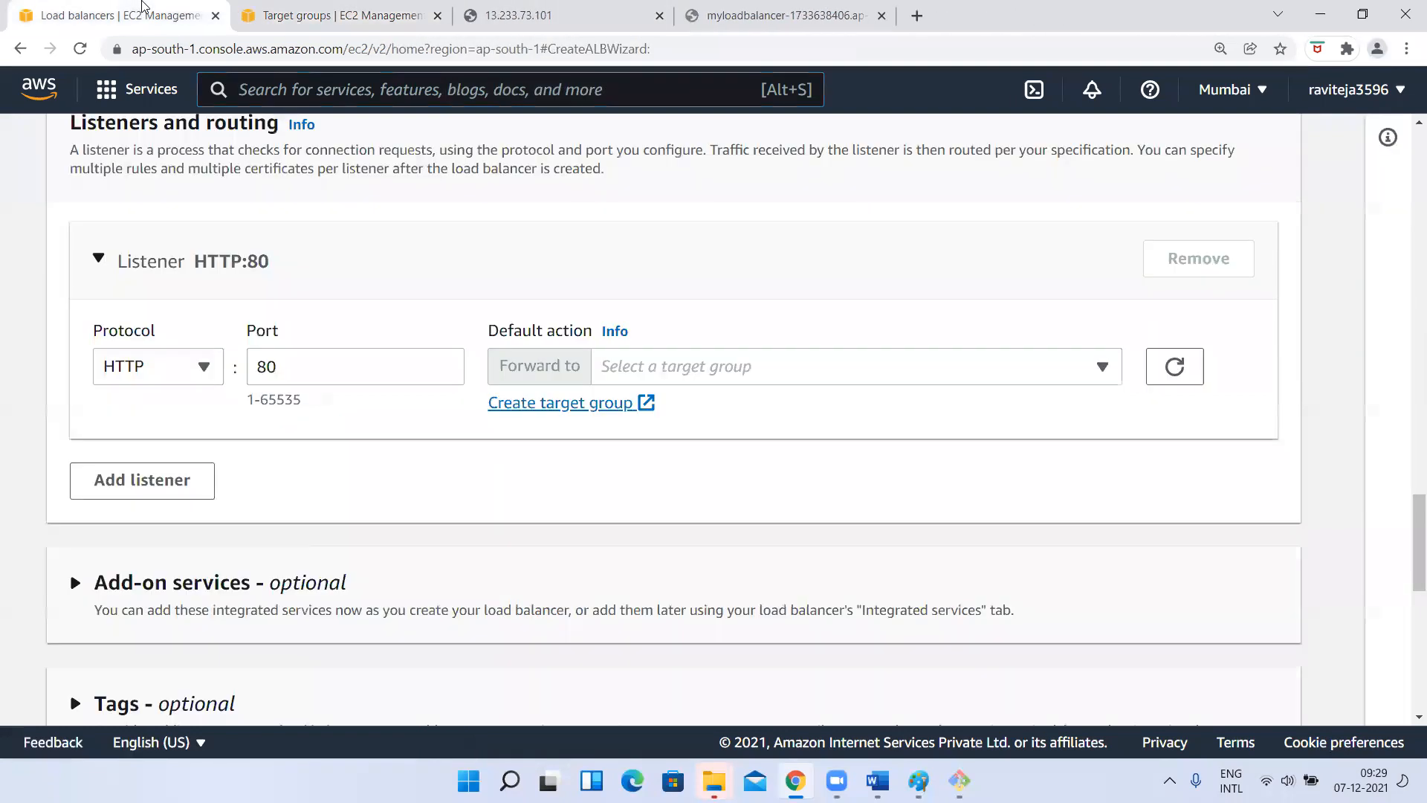
{"action": "left_click", "coordinate": [356, 9]}
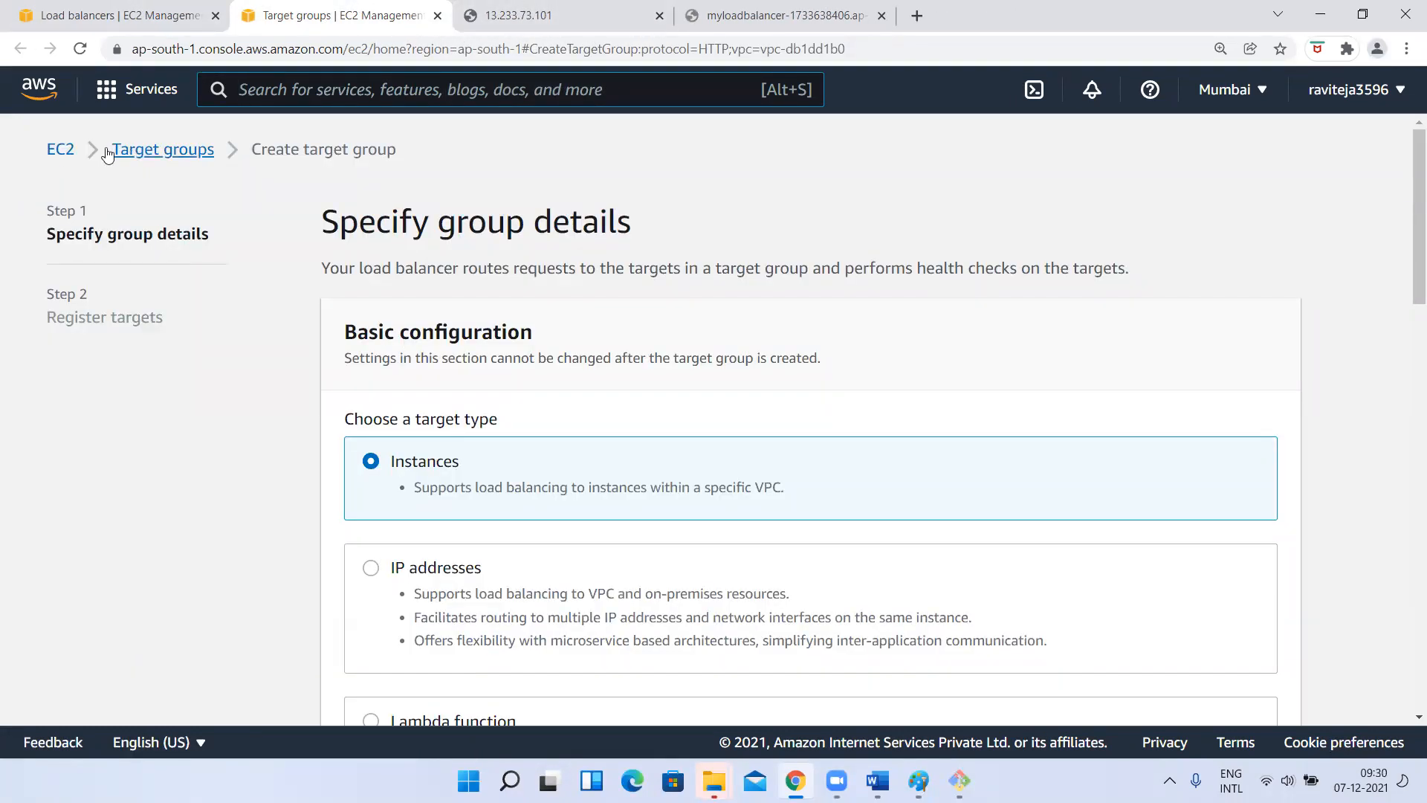
{"action": "left_click", "coordinate": [61, 150]}
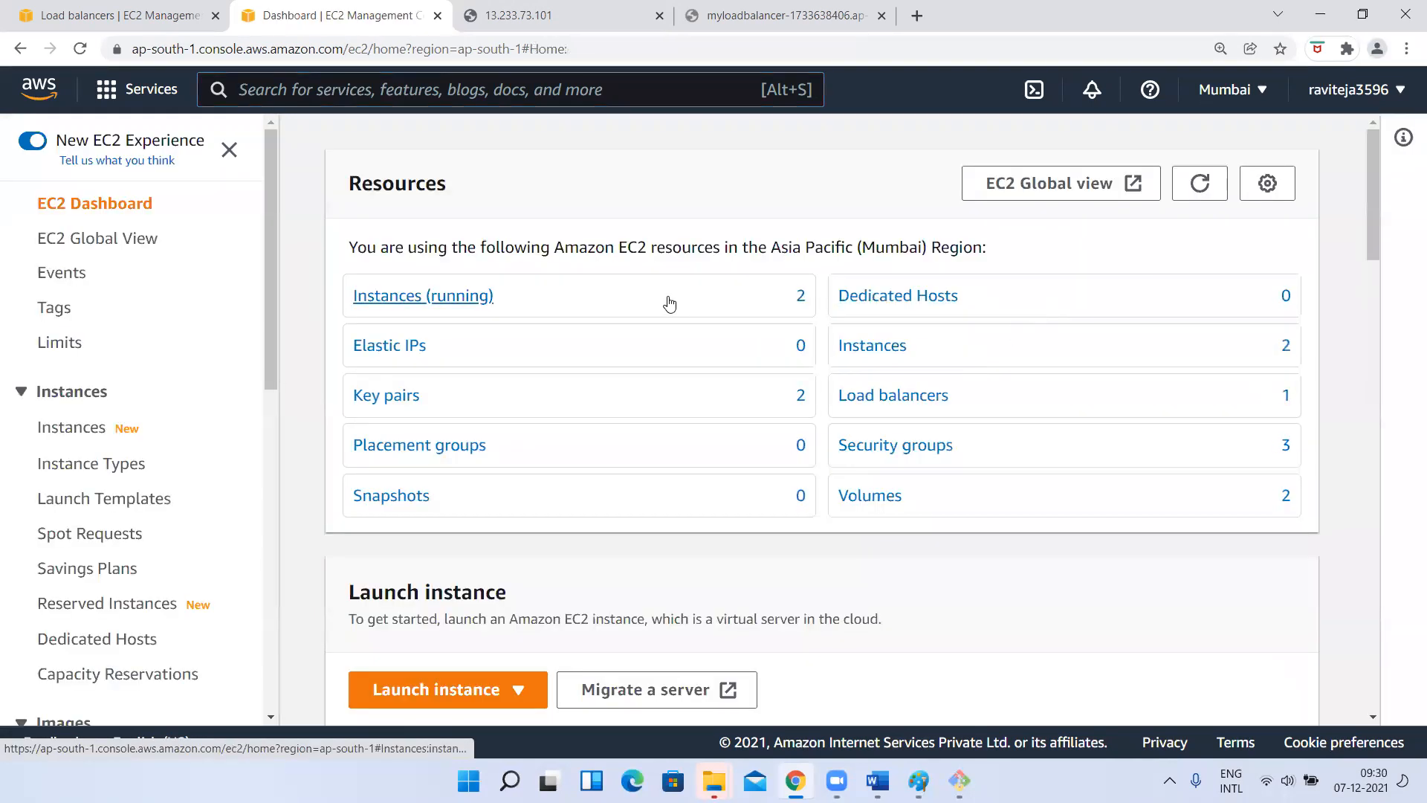
{"action": "left_click", "coordinate": [370, 298]}
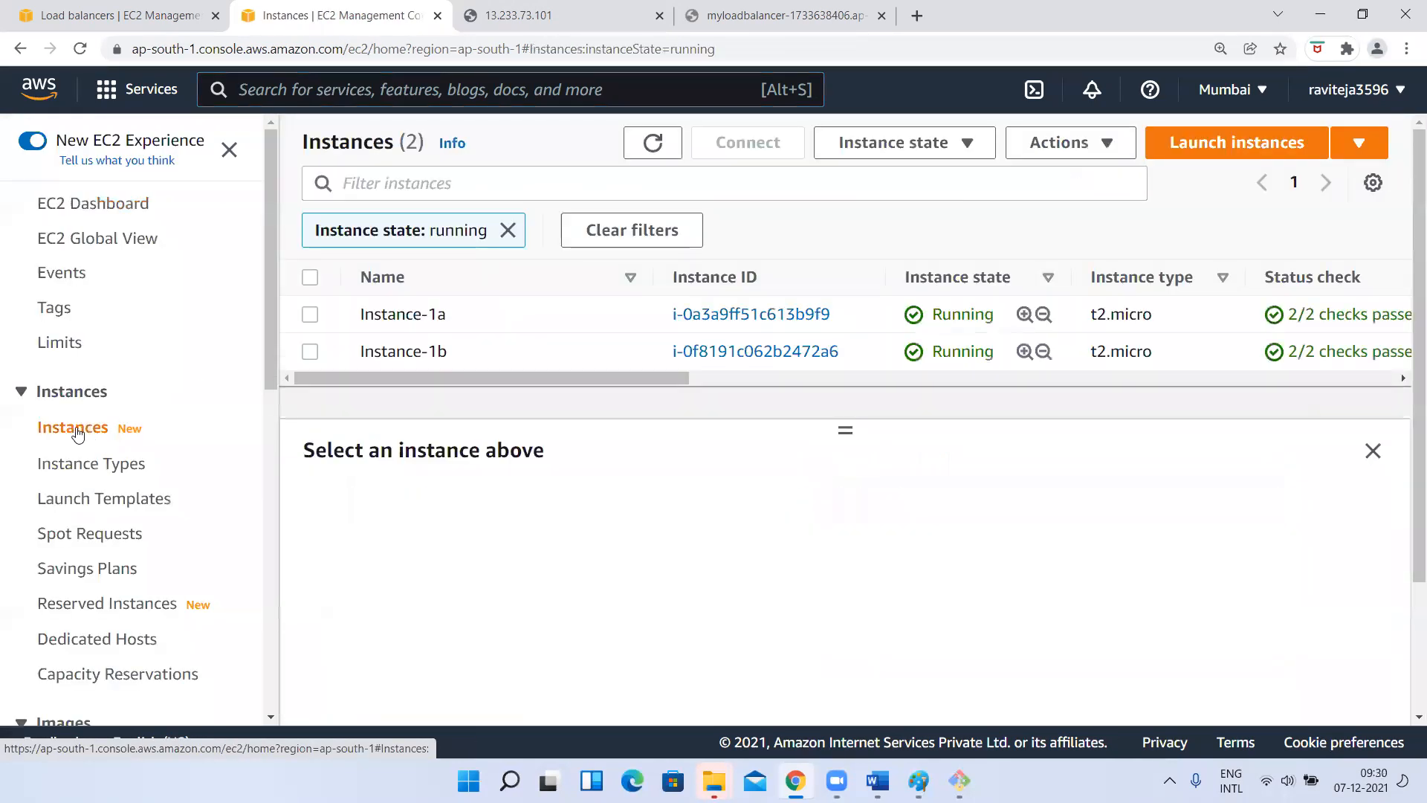
{"action": "left_click", "coordinate": [92, 442]}
{"action": "scroll", "coordinate": [118, 539], "scroll_direction": "down", "scroll_amount": 7}
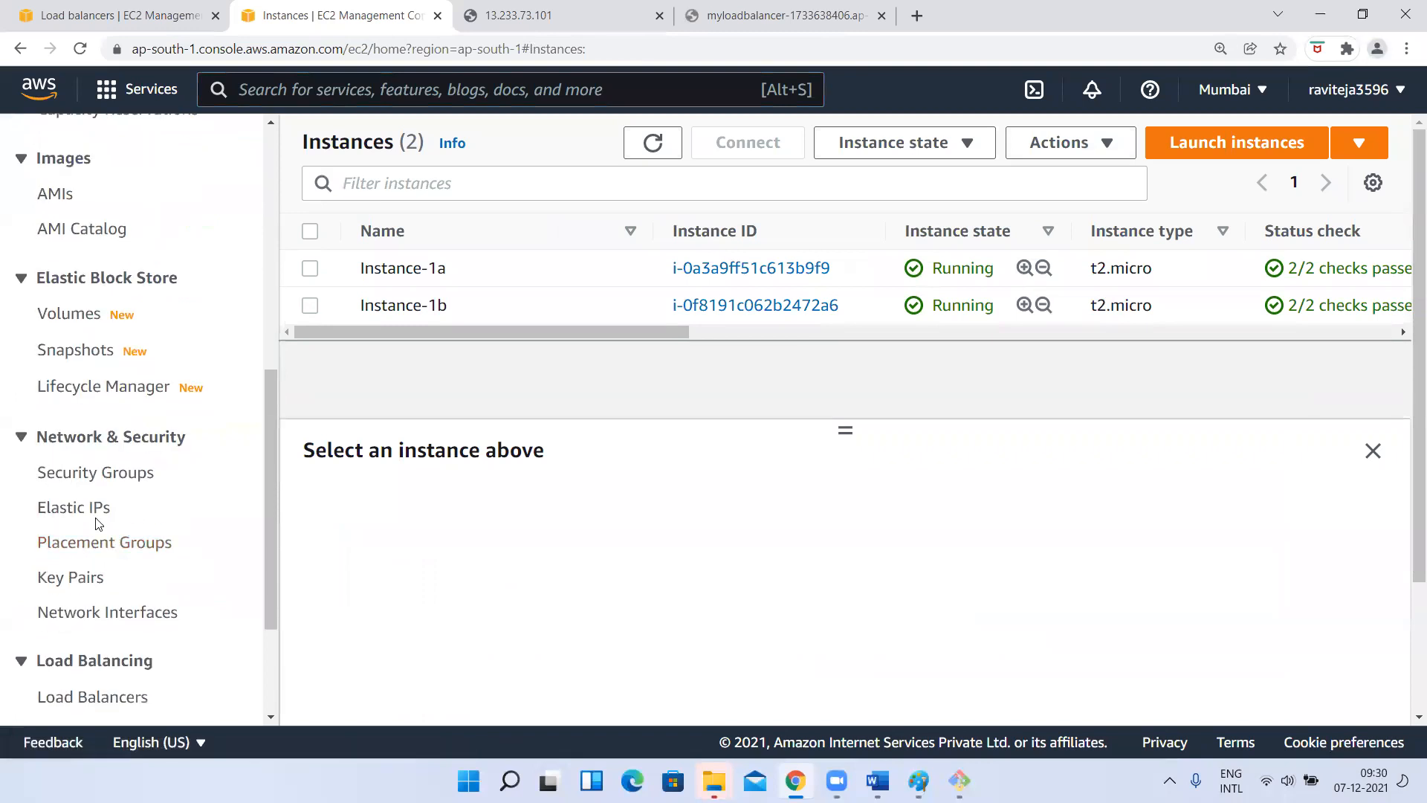
{"action": "scroll", "coordinate": [89, 644], "scroll_direction": "down", "scroll_amount": 2}
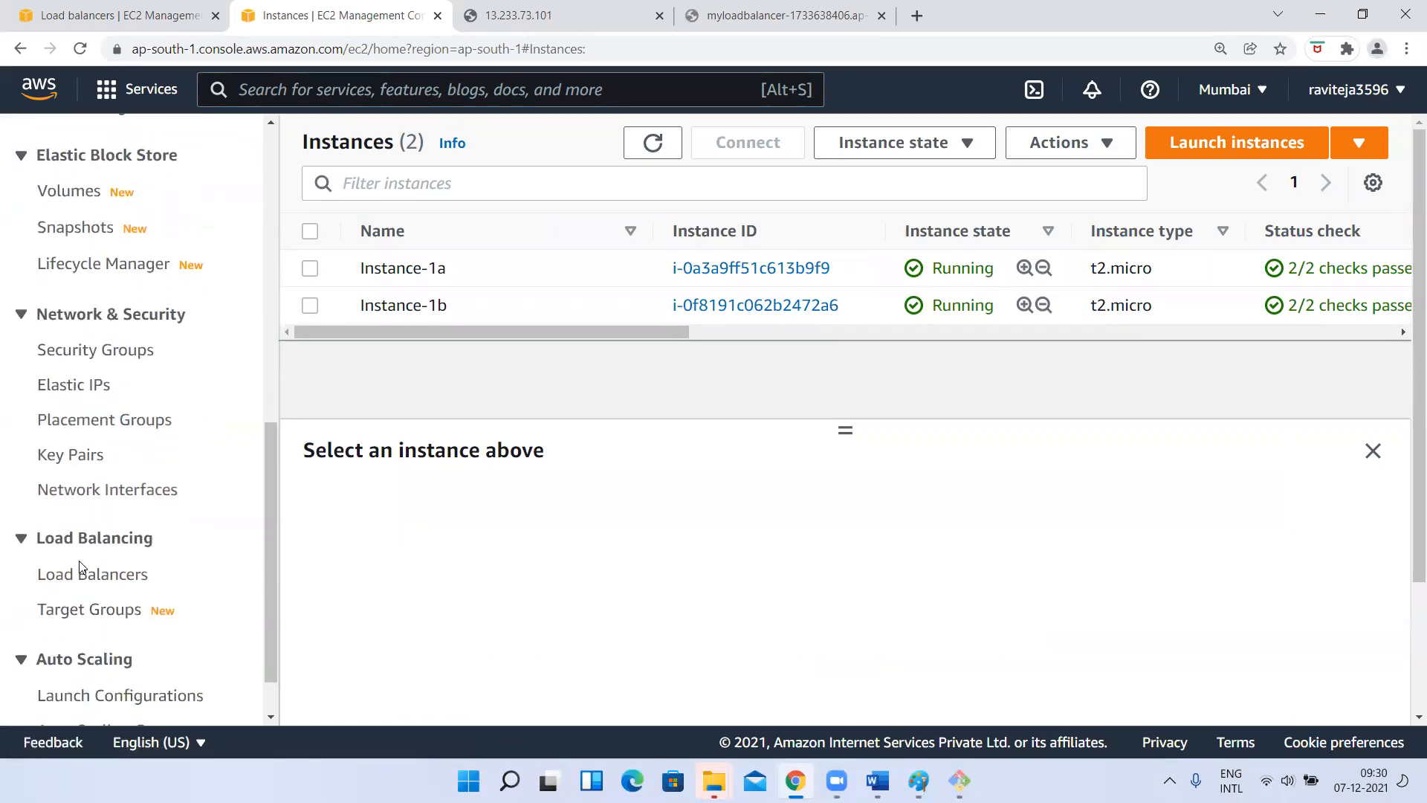
{"action": "left_click", "coordinate": [82, 583]}
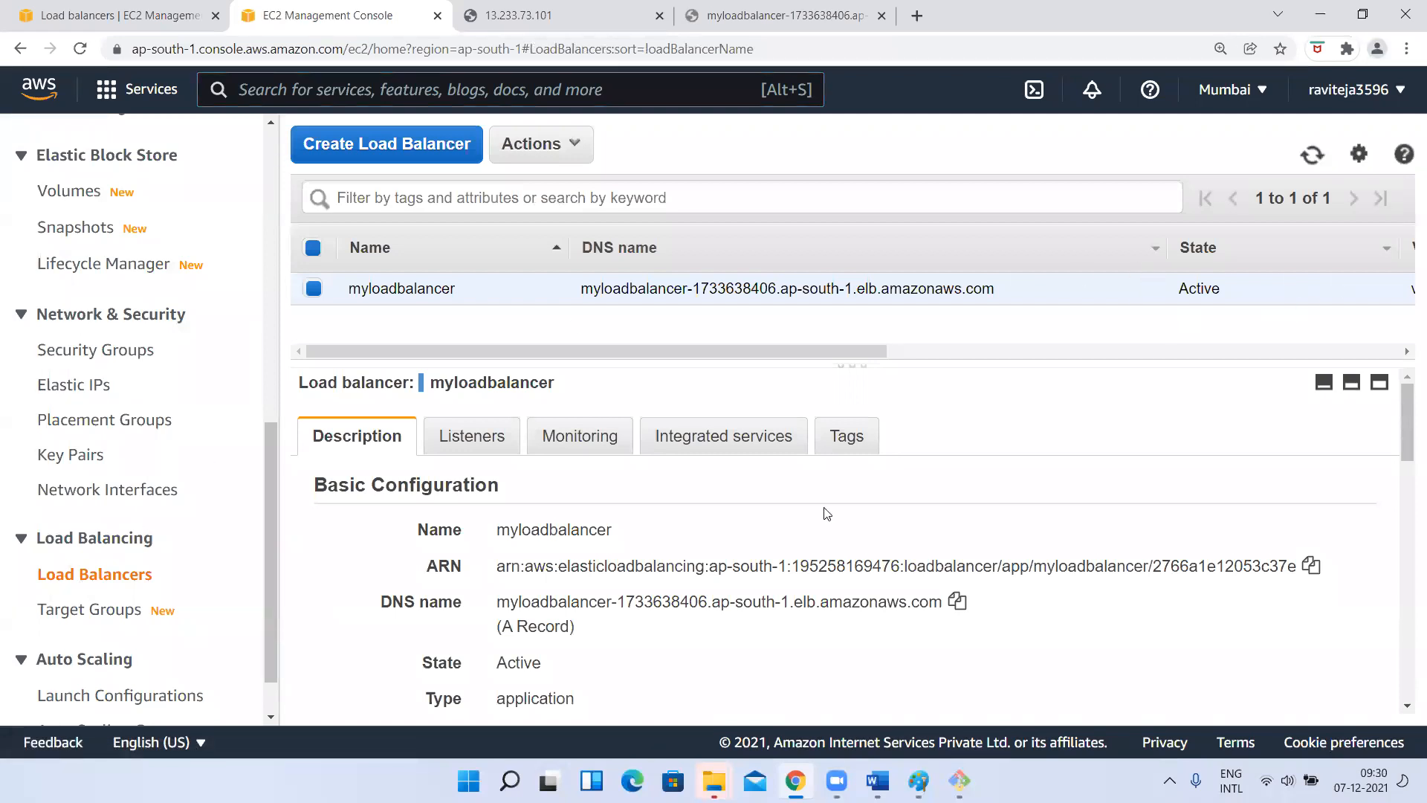
{"action": "left_click", "coordinate": [956, 601]}
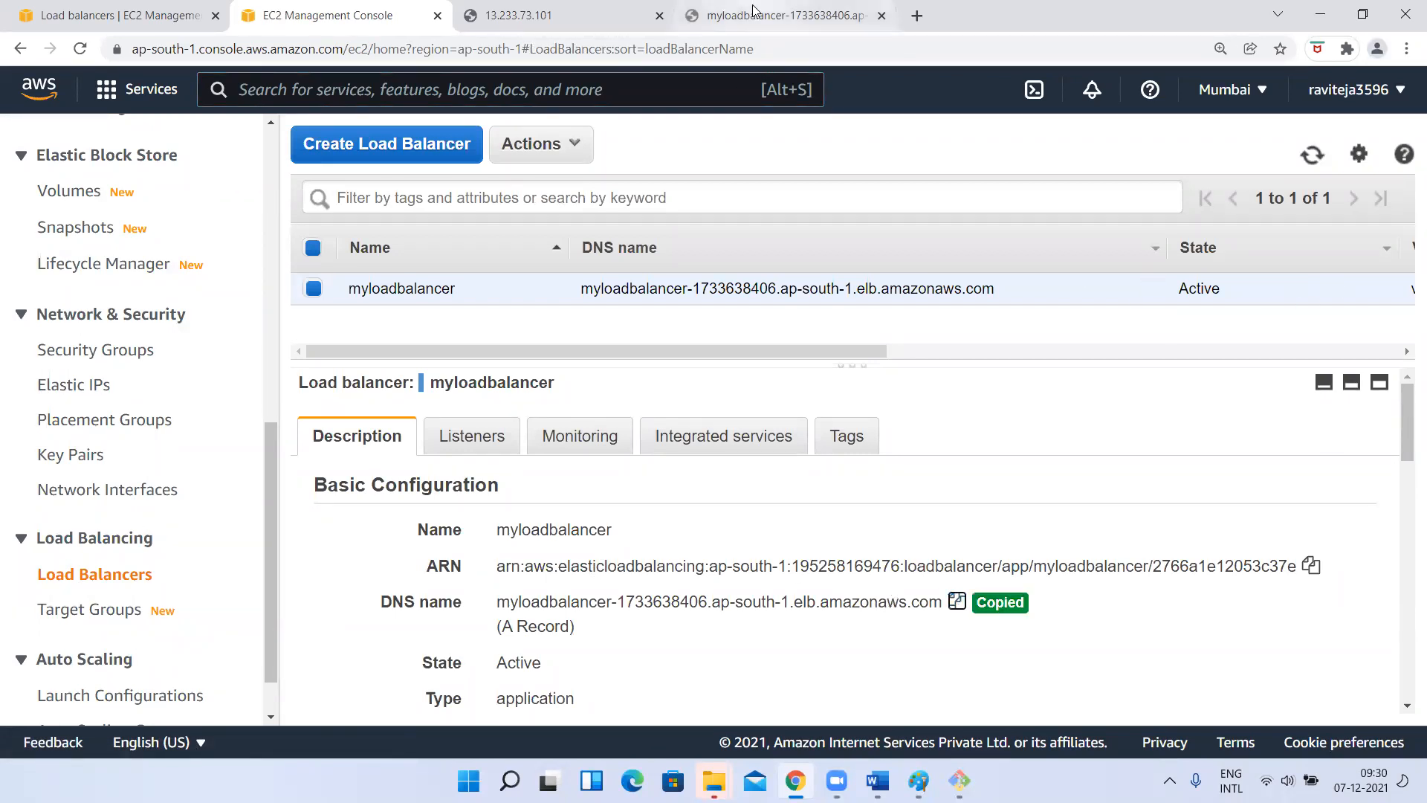
Close the old test pages and open the copied load balancer DNS name over http on port 80 in a new tab
{"action": "left_click", "coordinate": [660, 16]}
{"action": "left_click", "coordinate": [660, 16]}
{"action": "left_click", "coordinate": [472, 16]}
{"action": "type", "text": "http://"}
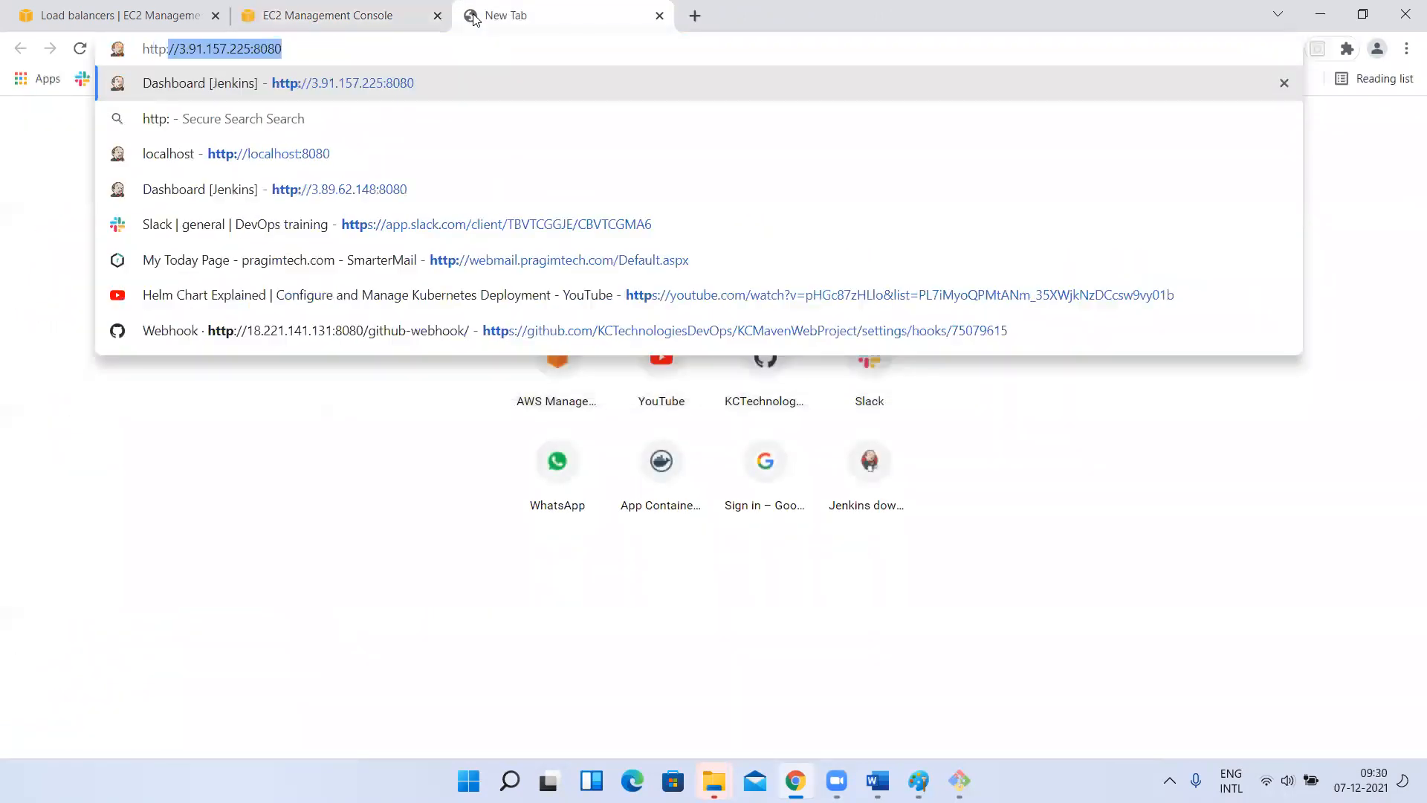
{"action": "key", "text": "ctrl+v"}
{"action": "type", "text": ":80"}
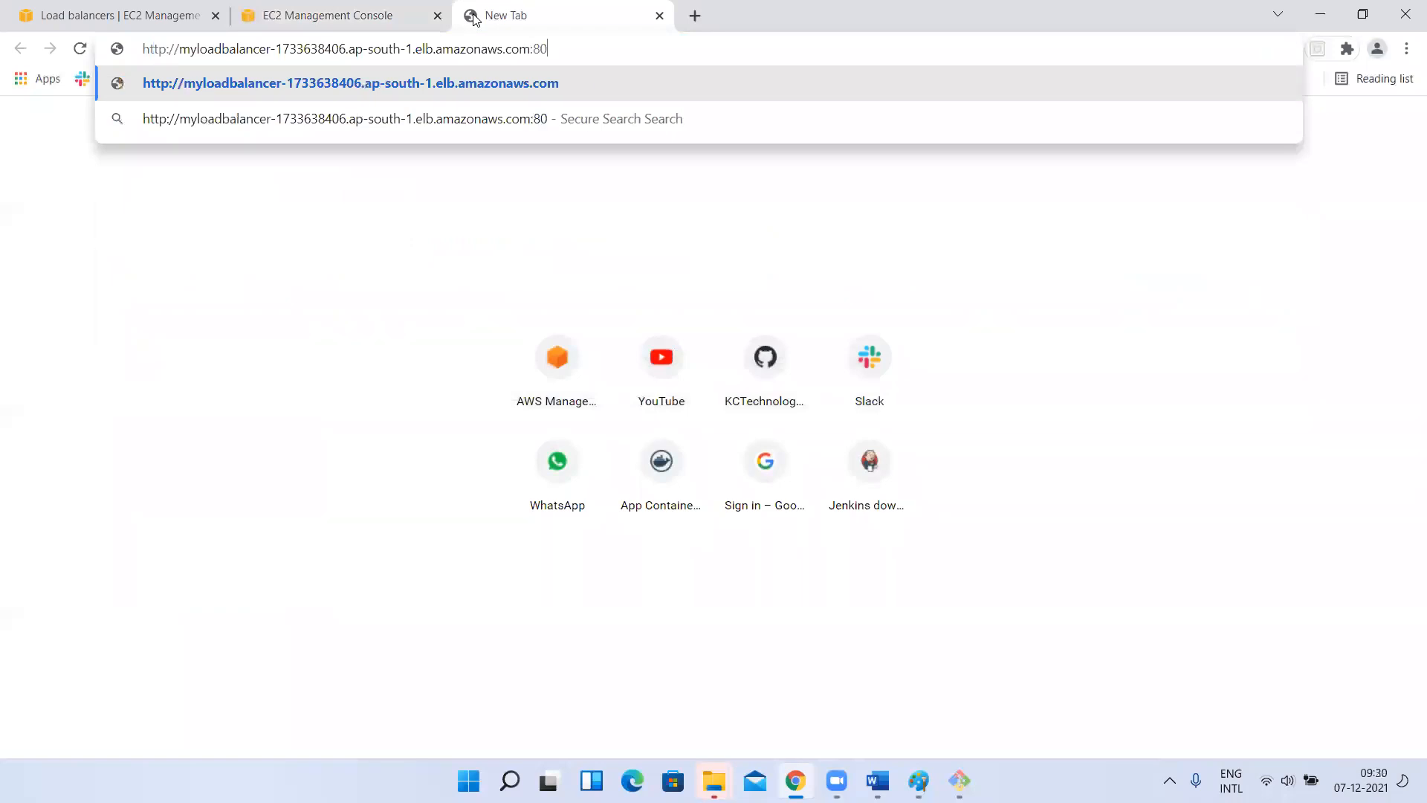
{"action": "key", "text": "Return"}
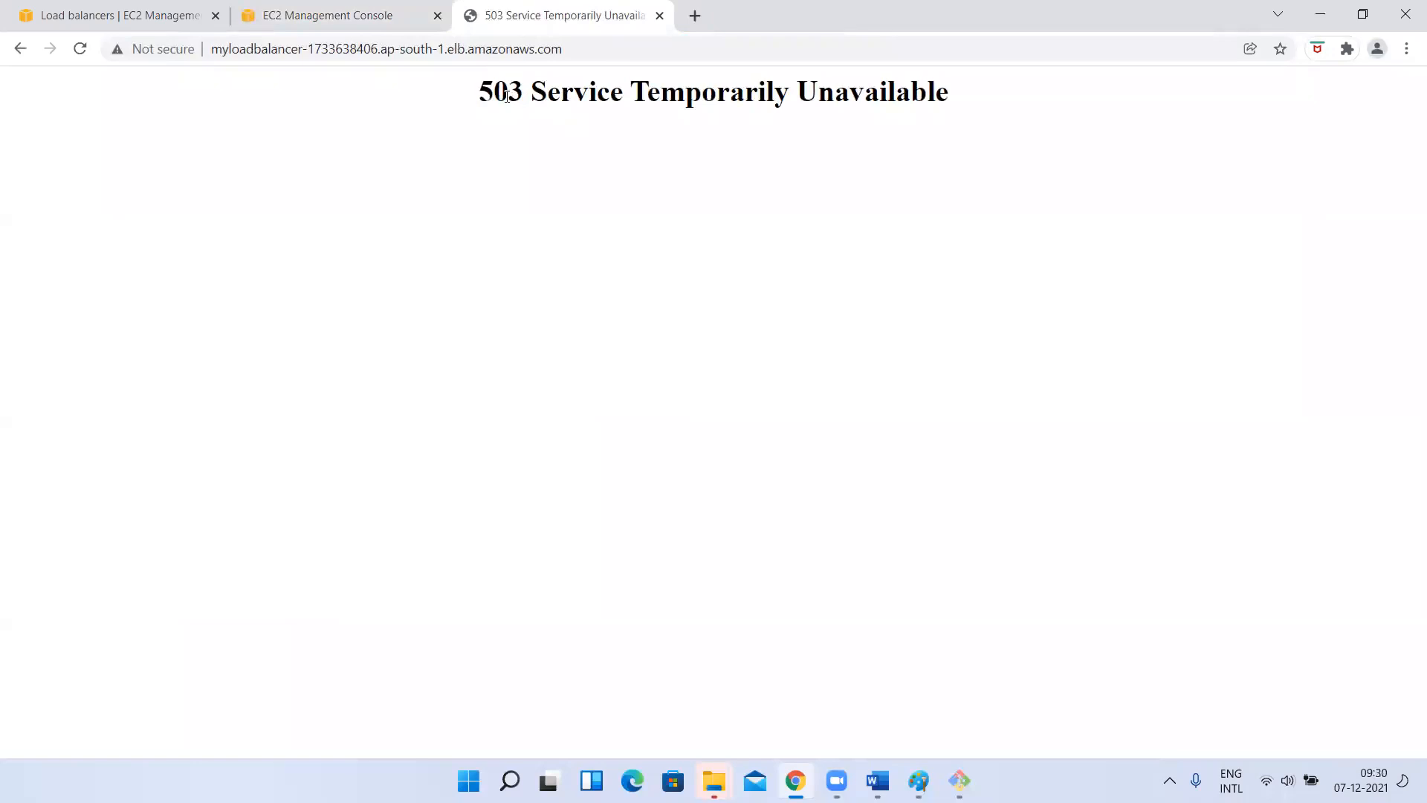
Reload the load balancer's address several times and examine its response
{"action": "left_click_drag", "start_coordinate": [510, 95], "coordinate": [849, 96]}
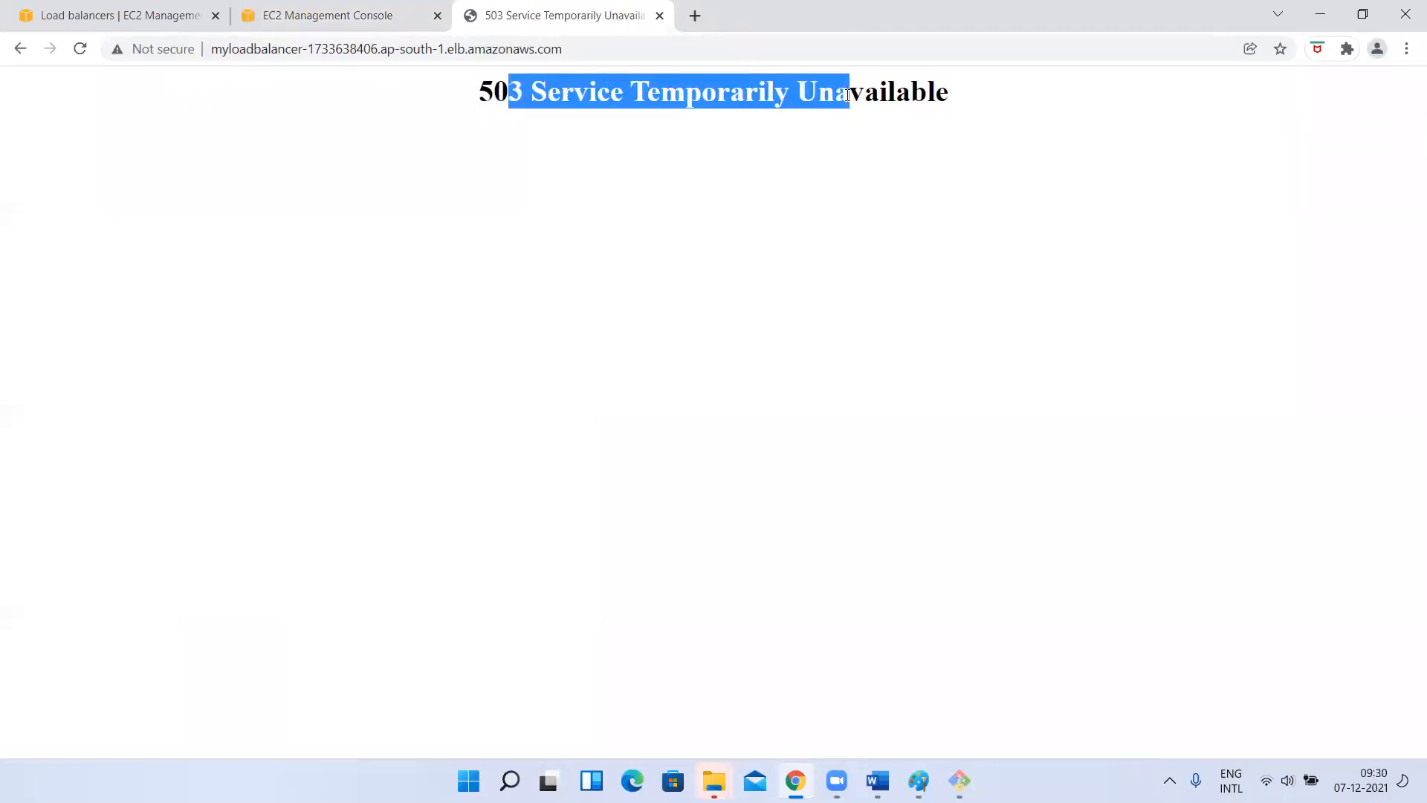
{"action": "left_click", "coordinate": [580, 53]}
{"action": "key", "text": "Return"}
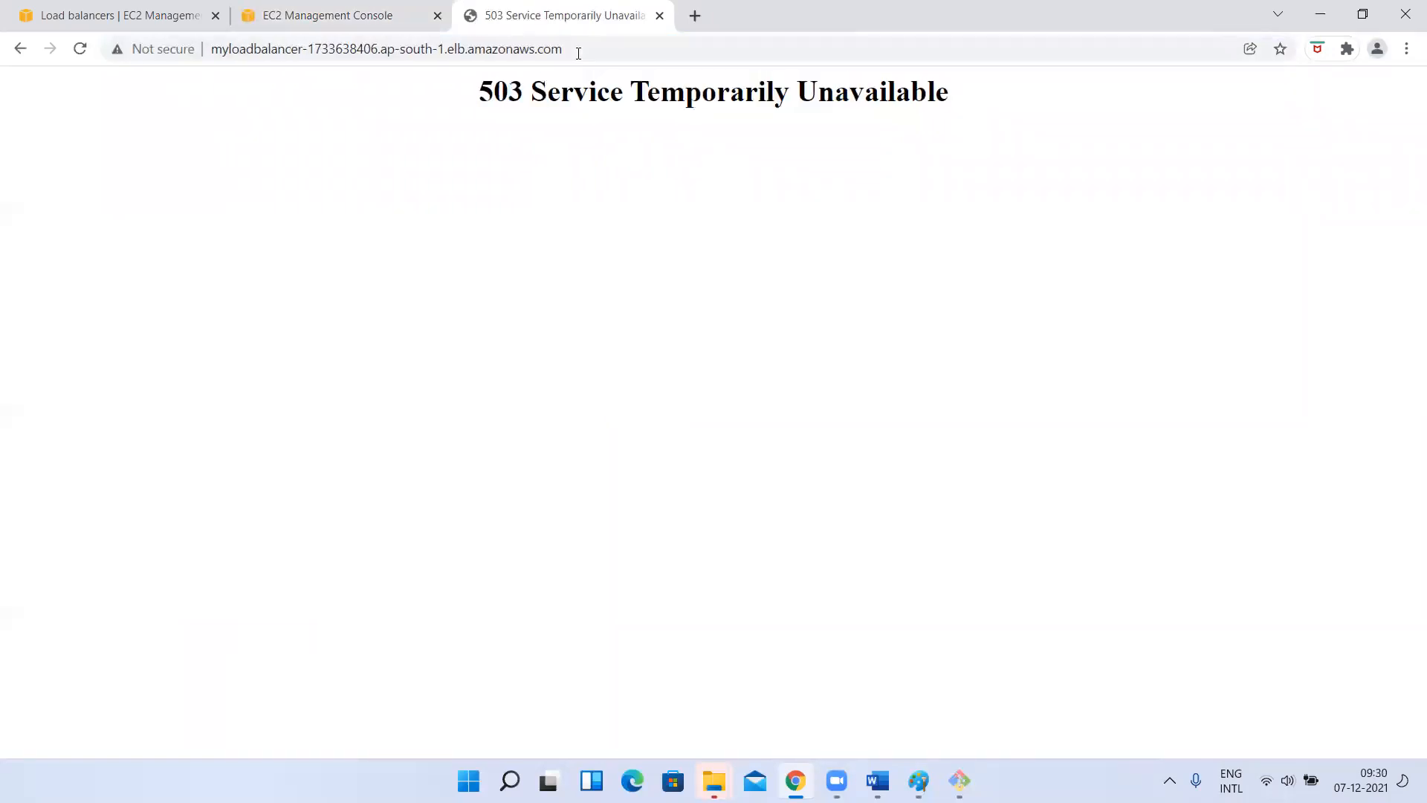
{"action": "left_click", "coordinate": [578, 53]}
{"action": "key", "text": "Return"}
{"action": "left_click", "coordinate": [578, 53]}
{"action": "key", "text": "Return"}
{"action": "left_click", "coordinate": [578, 54]}
{"action": "key", "text": "Return"}
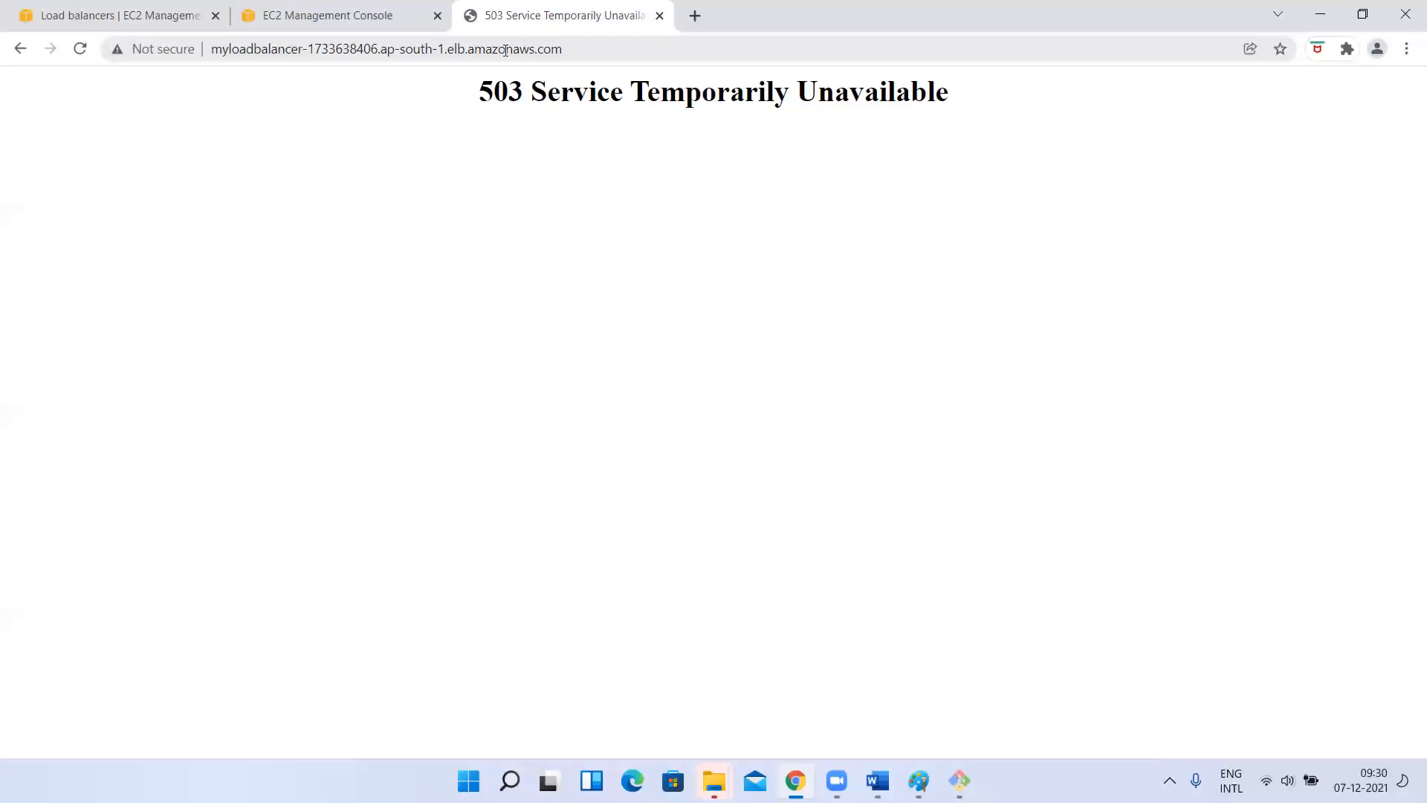
Delete the existing load balancer myloadbalancer and confirm the deletion
{"action": "left_click", "coordinate": [363, 9]}
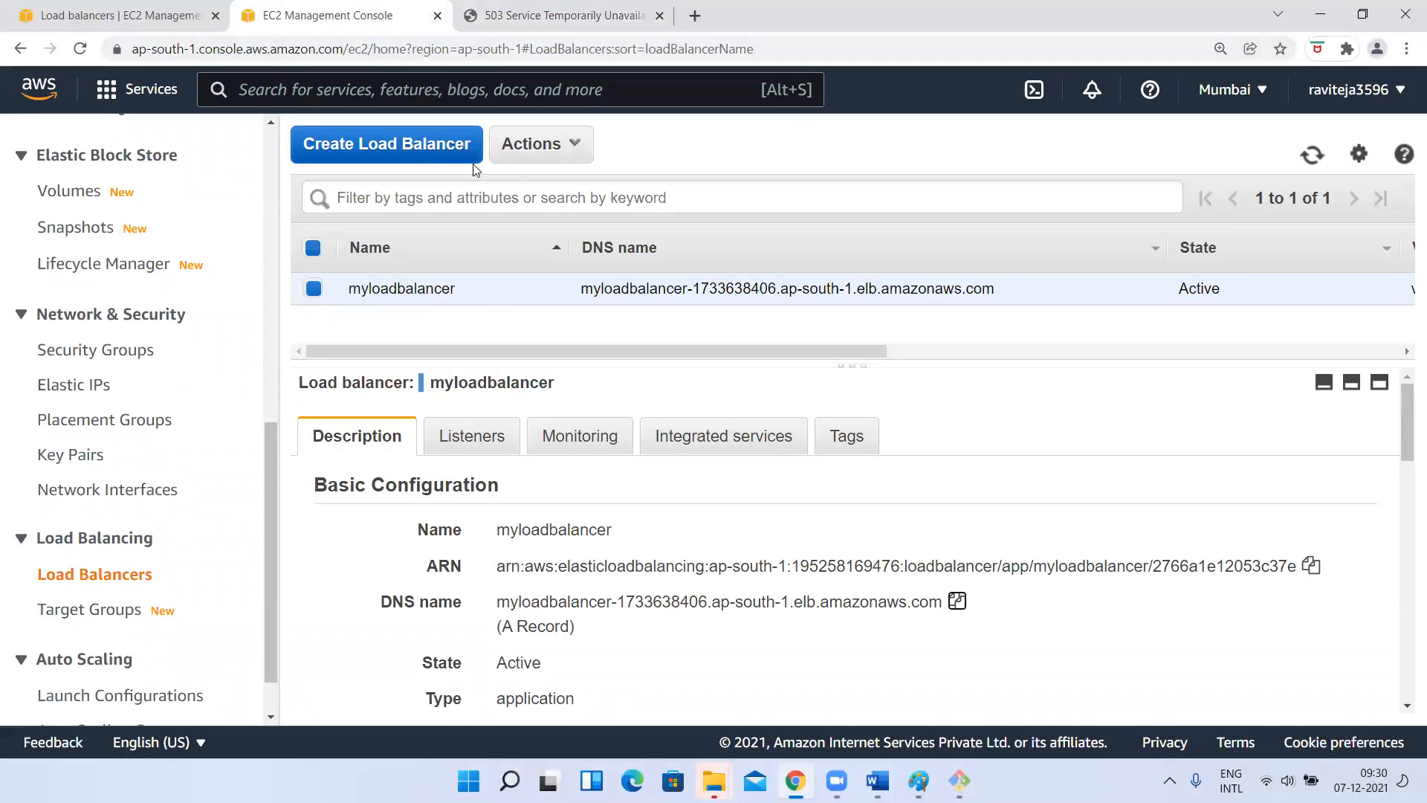
{"action": "left_click", "coordinate": [529, 145]}
{"action": "left_click", "coordinate": [529, 378]}
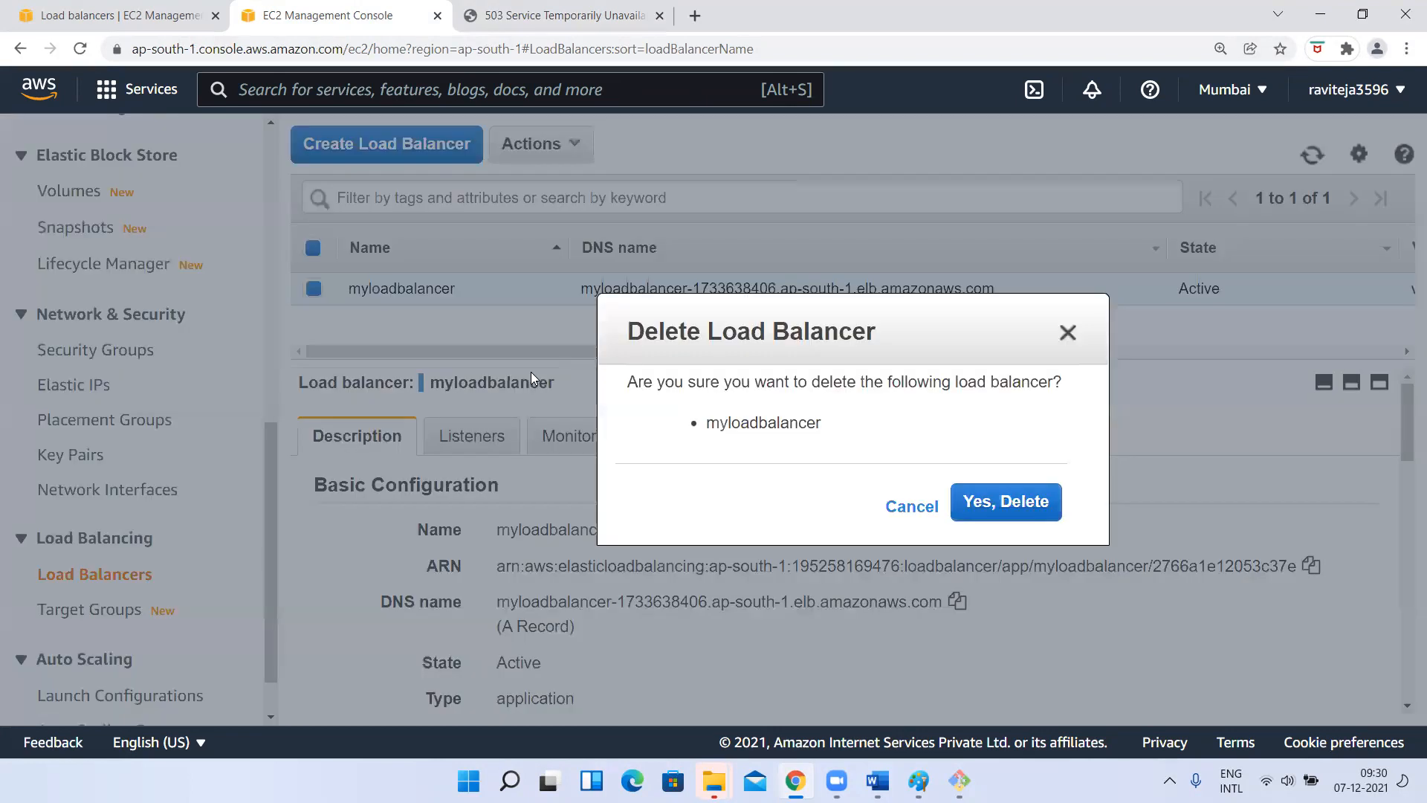
{"action": "left_click", "coordinate": [1004, 512]}
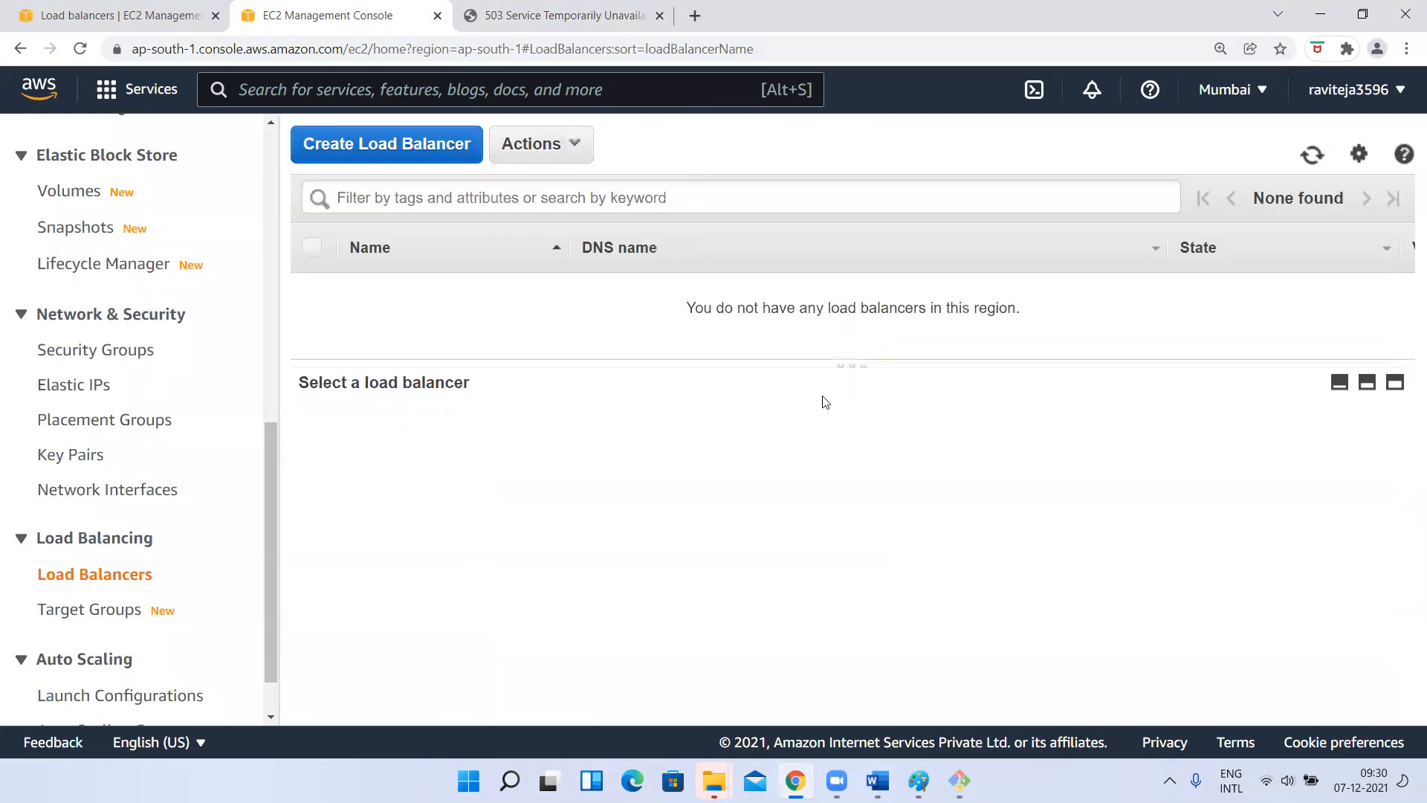
Delete the target group MyFirstTG and confirm the deletion
{"action": "scroll", "coordinate": [199, 519], "scroll_direction": "down", "scroll_amount": 1}
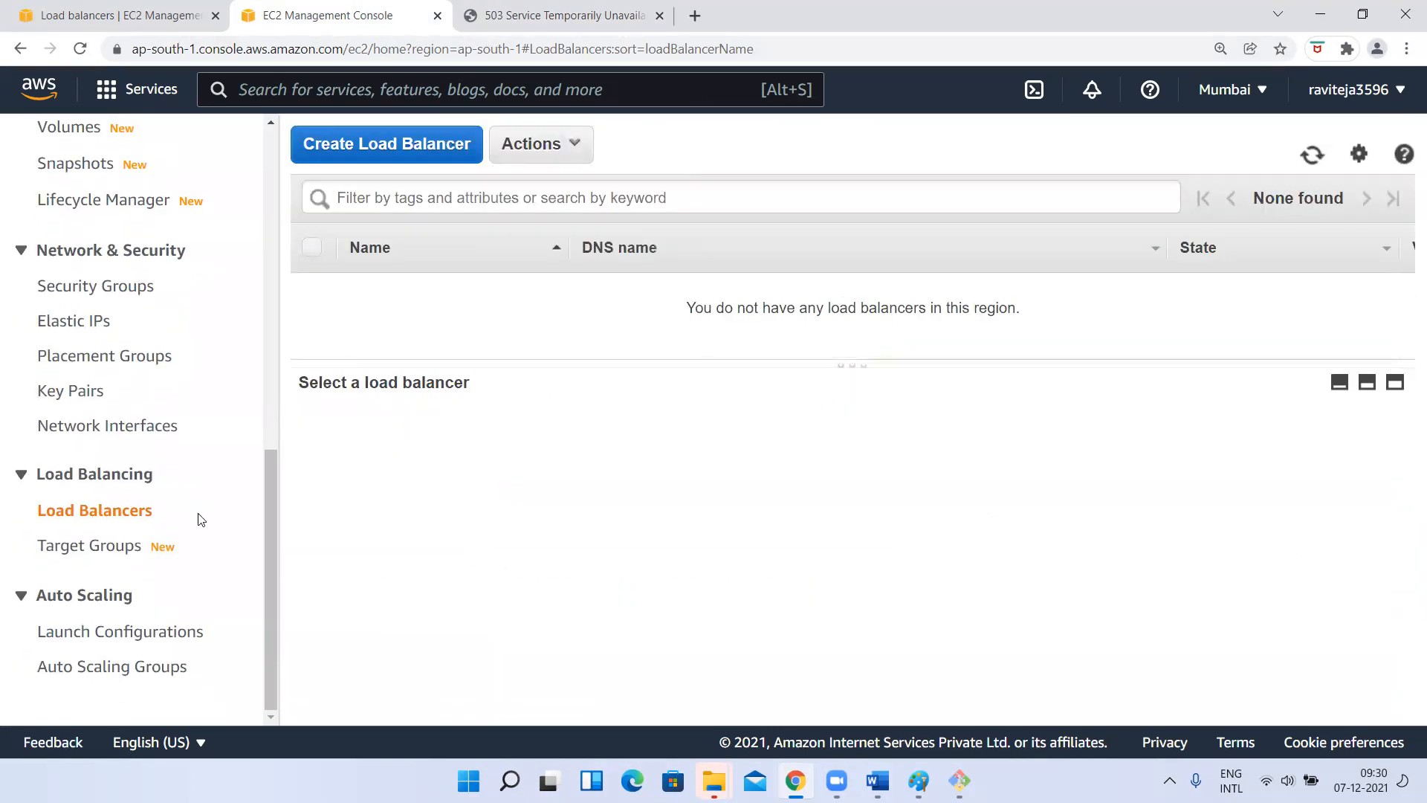
{"action": "left_click", "coordinate": [89, 546]}
{"action": "left_click", "coordinate": [356, 381]}
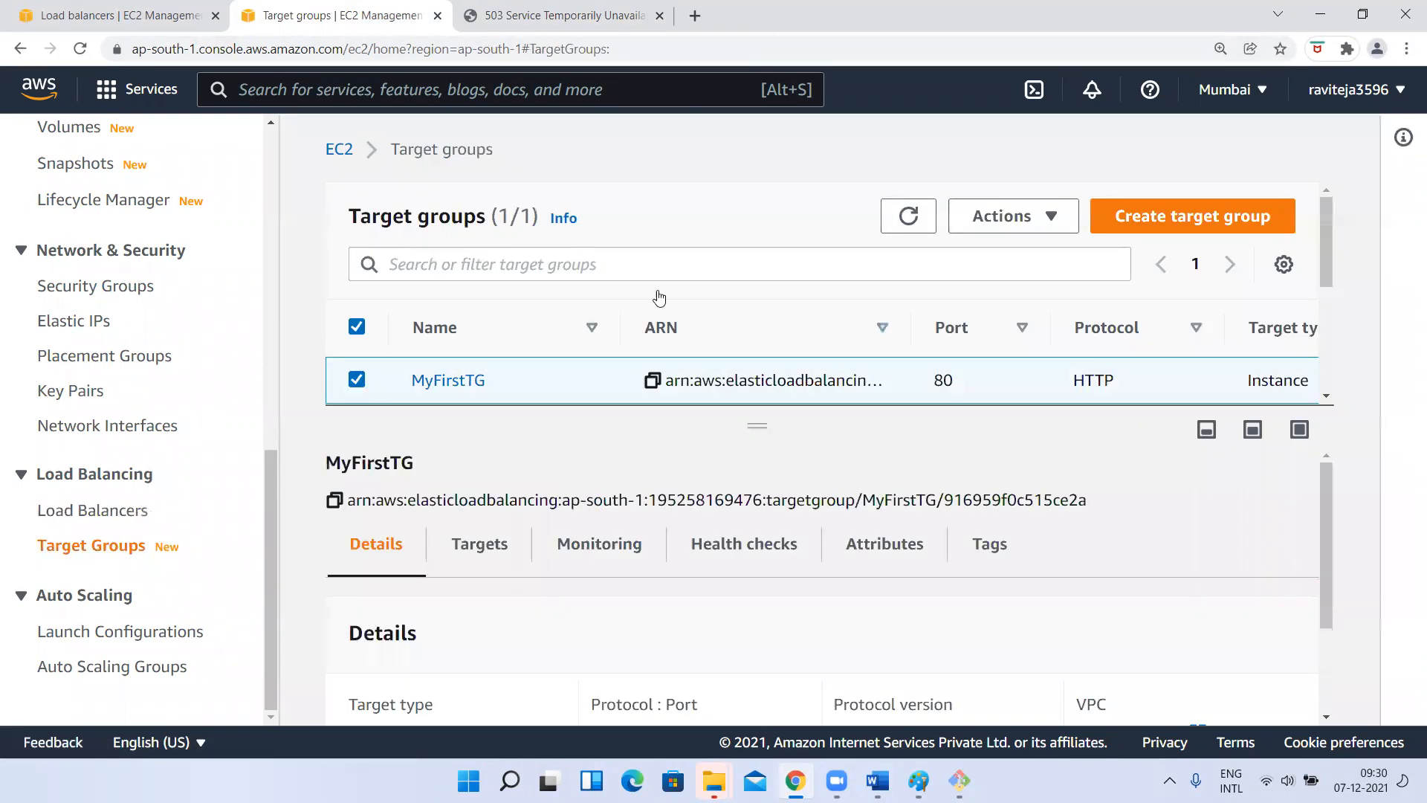
{"action": "left_click", "coordinate": [1001, 215]}
{"action": "left_click", "coordinate": [1003, 269]}
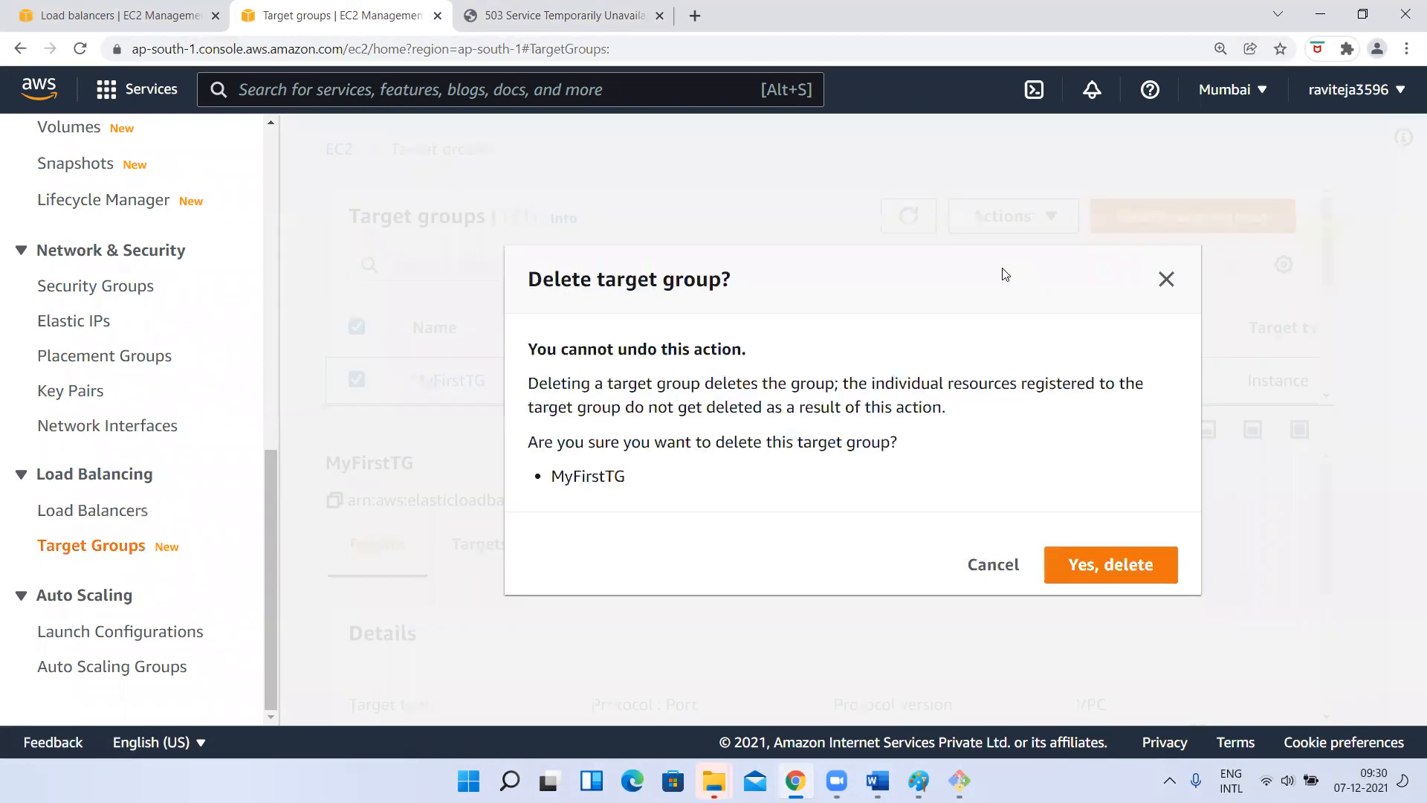
{"action": "left_click", "coordinate": [1109, 563]}
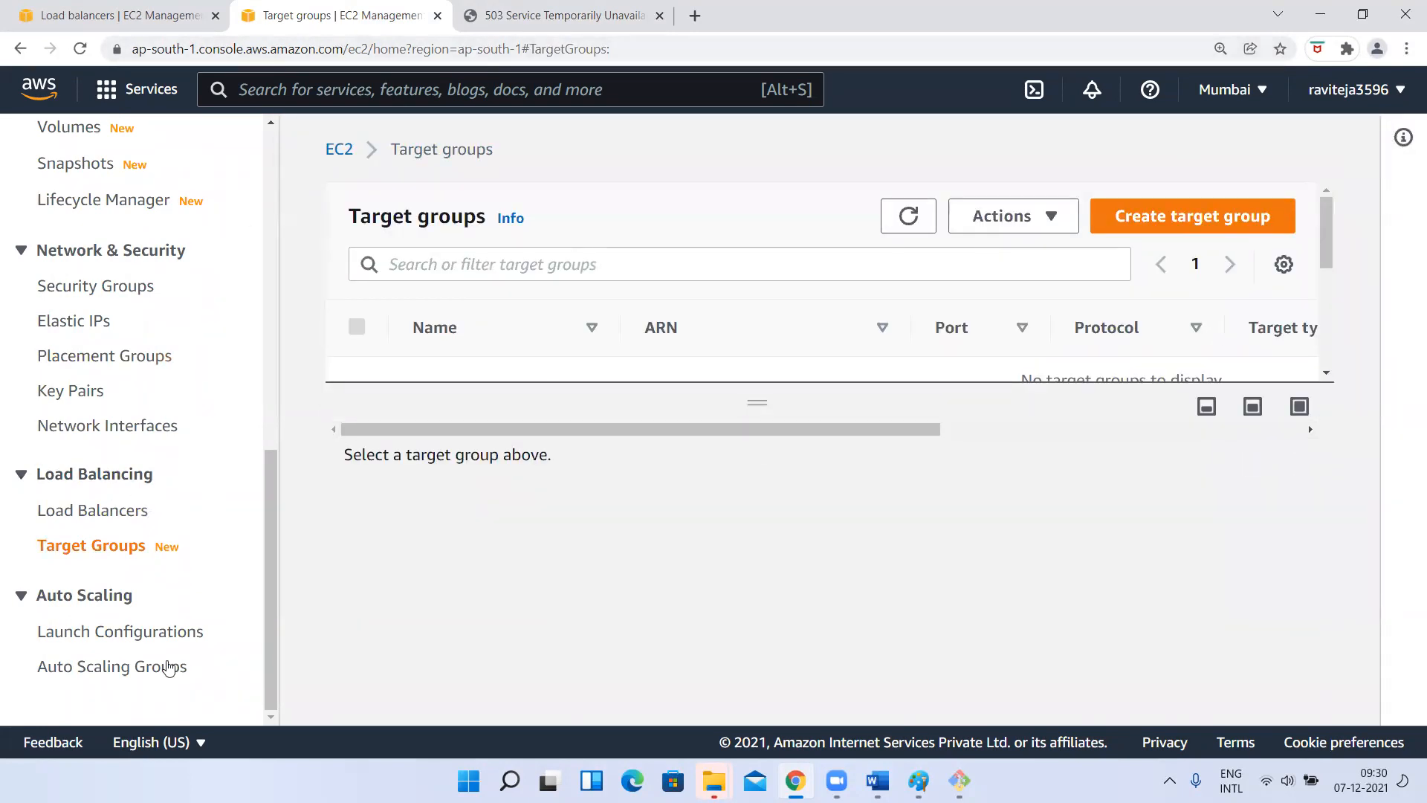
Close the target groups page and return to the beginning of the Application Load Balancer creation form
{"action": "left_click", "coordinate": [227, 9]}
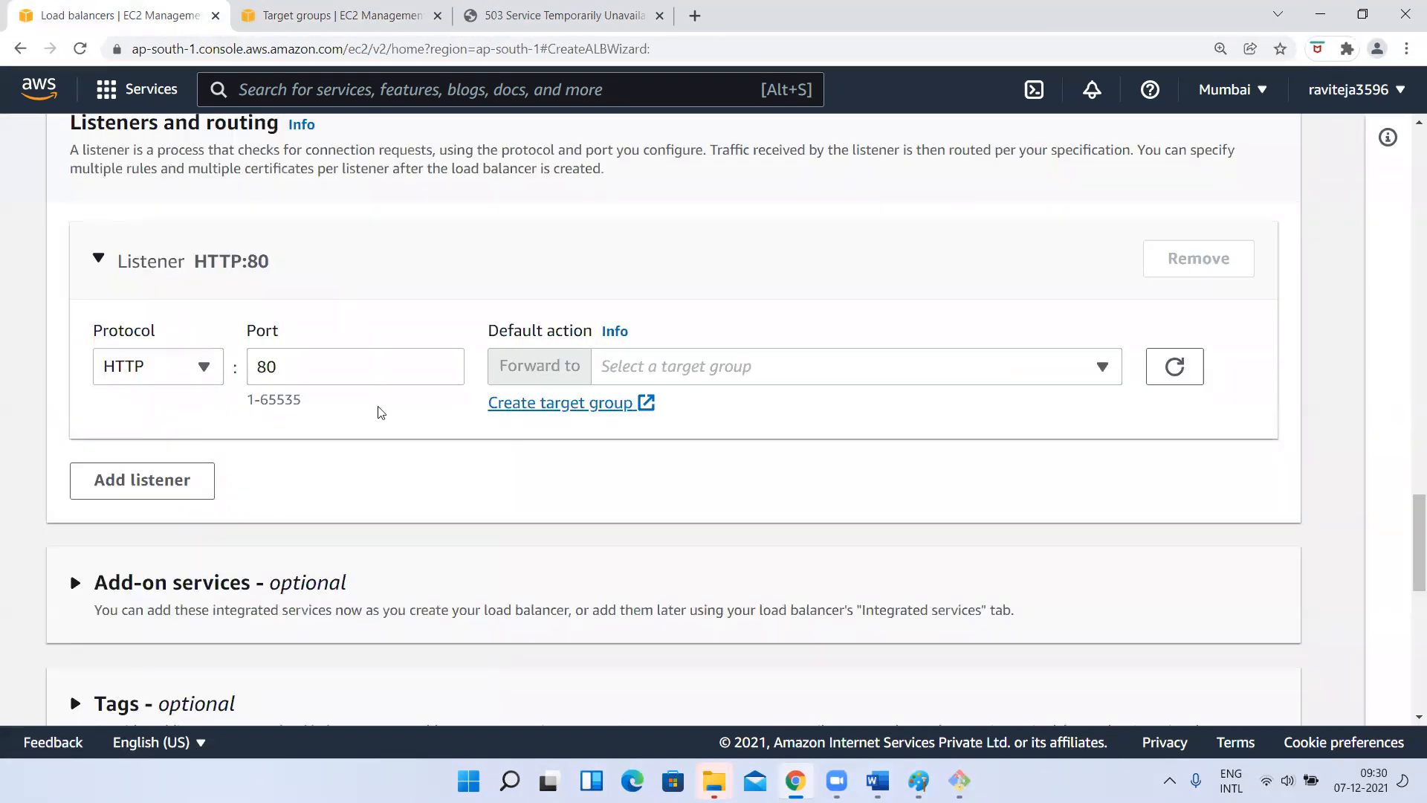
{"action": "left_click", "coordinate": [437, 16]}
{"action": "scroll", "coordinate": [368, 264], "scroll_direction": "up", "scroll_amount": 10}
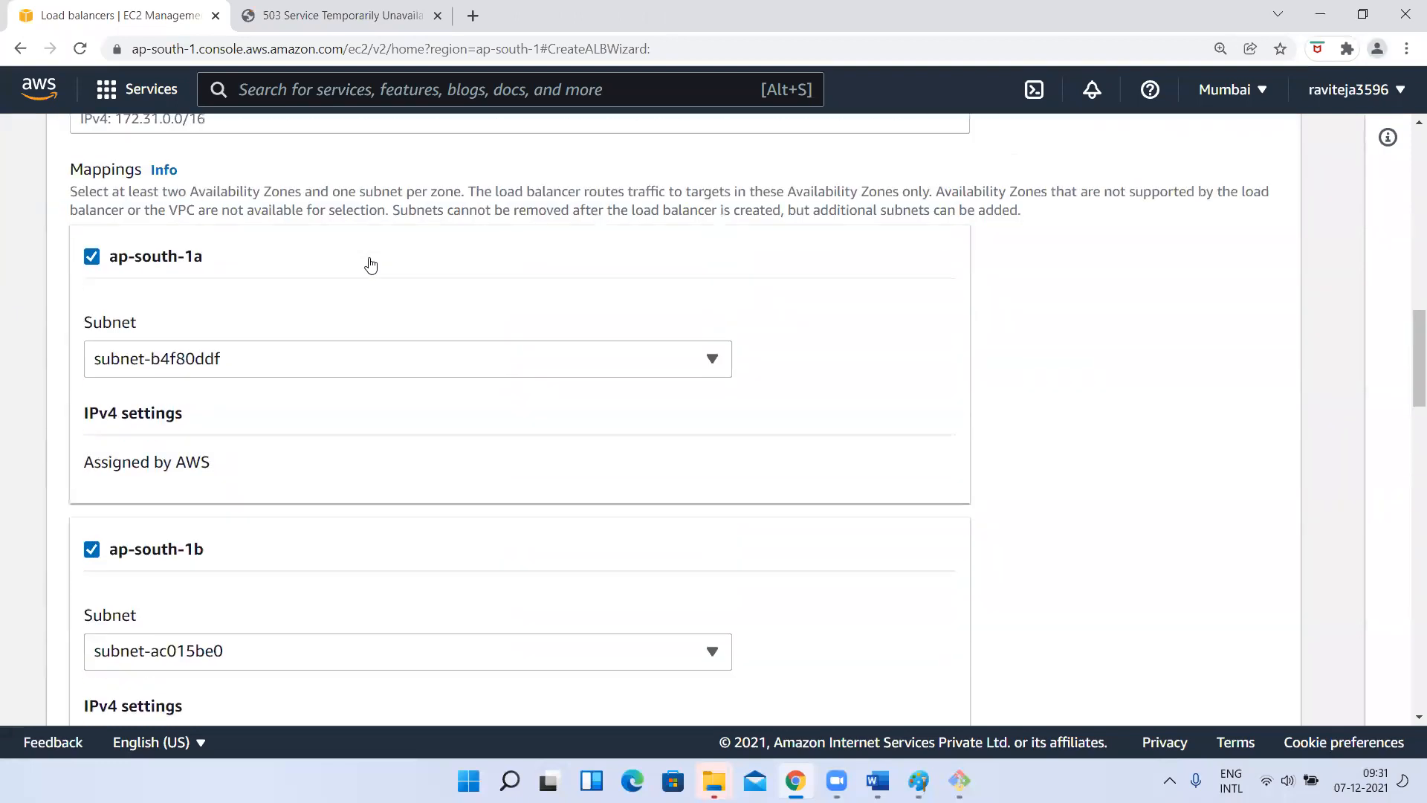
{"action": "scroll", "coordinate": [302, 420], "scroll_direction": "up", "scroll_amount": 10}
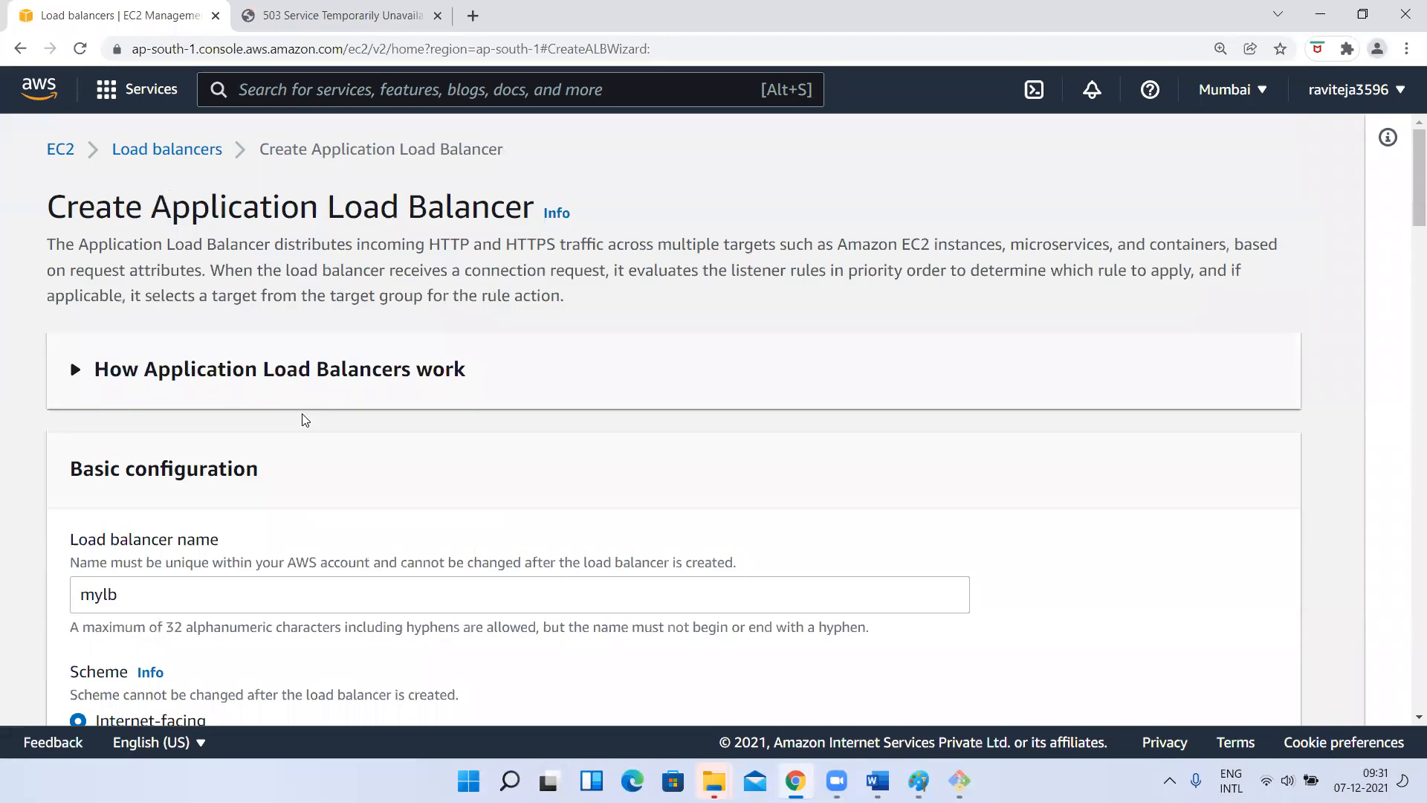
Review the load balancer form's name, scheme, IP address type, VPC, availability zone mappings, security group and listener settings
{"action": "scroll", "coordinate": [86, 466], "scroll_direction": "down", "scroll_amount": 1}
{"action": "scroll", "coordinate": [121, 507], "scroll_direction": "down", "scroll_amount": 3}
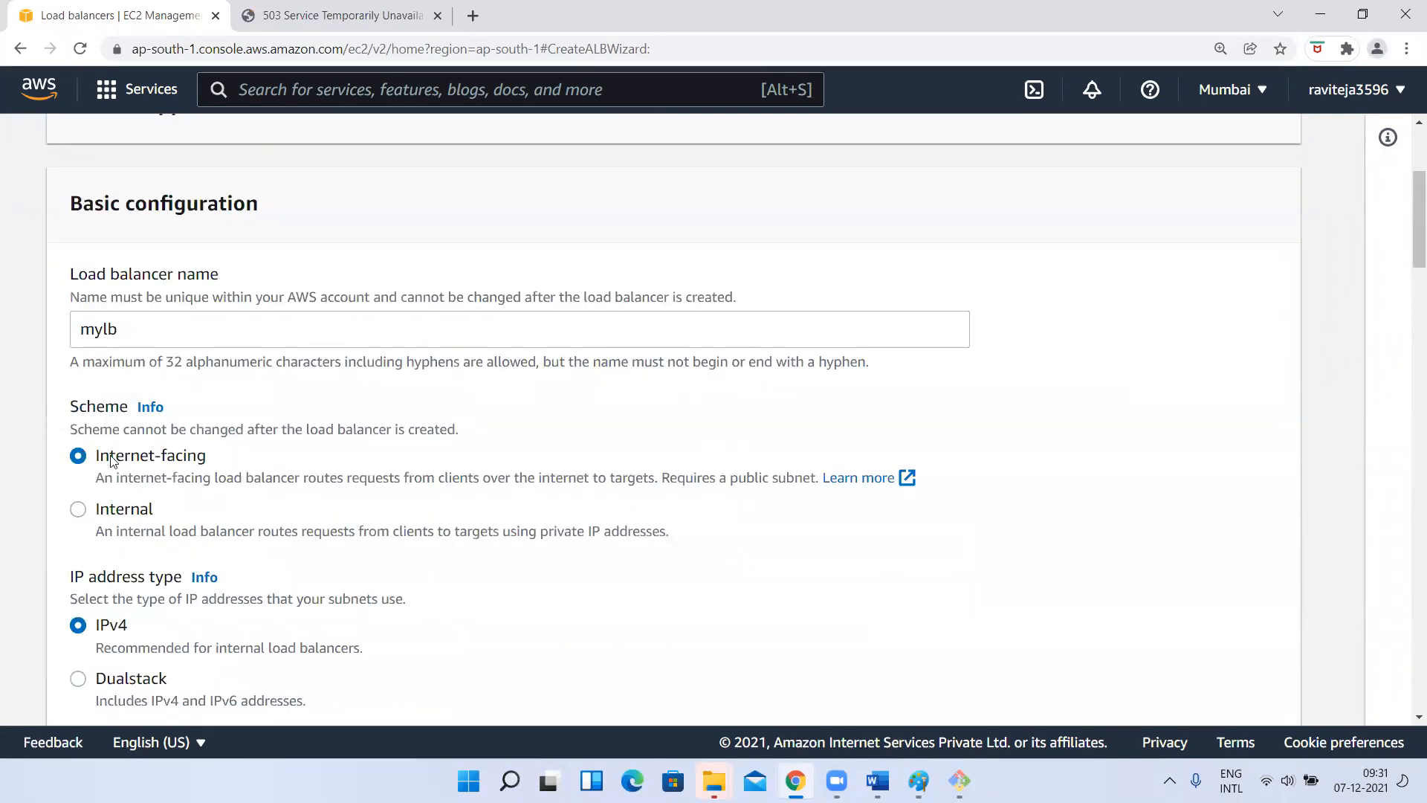
{"action": "scroll", "coordinate": [112, 461], "scroll_direction": "down", "scroll_amount": 3}
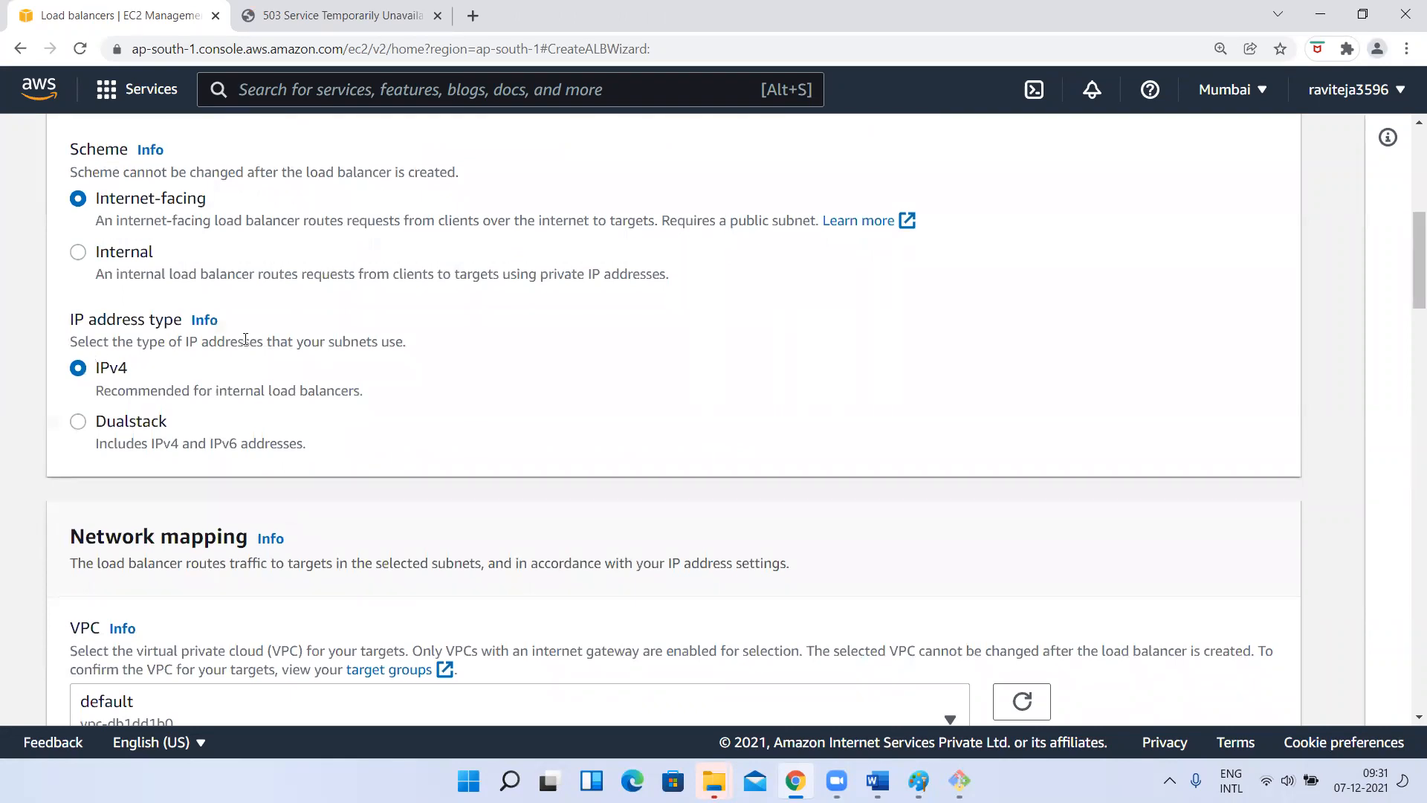
{"action": "scroll", "coordinate": [245, 340], "scroll_direction": "down", "scroll_amount": 5}
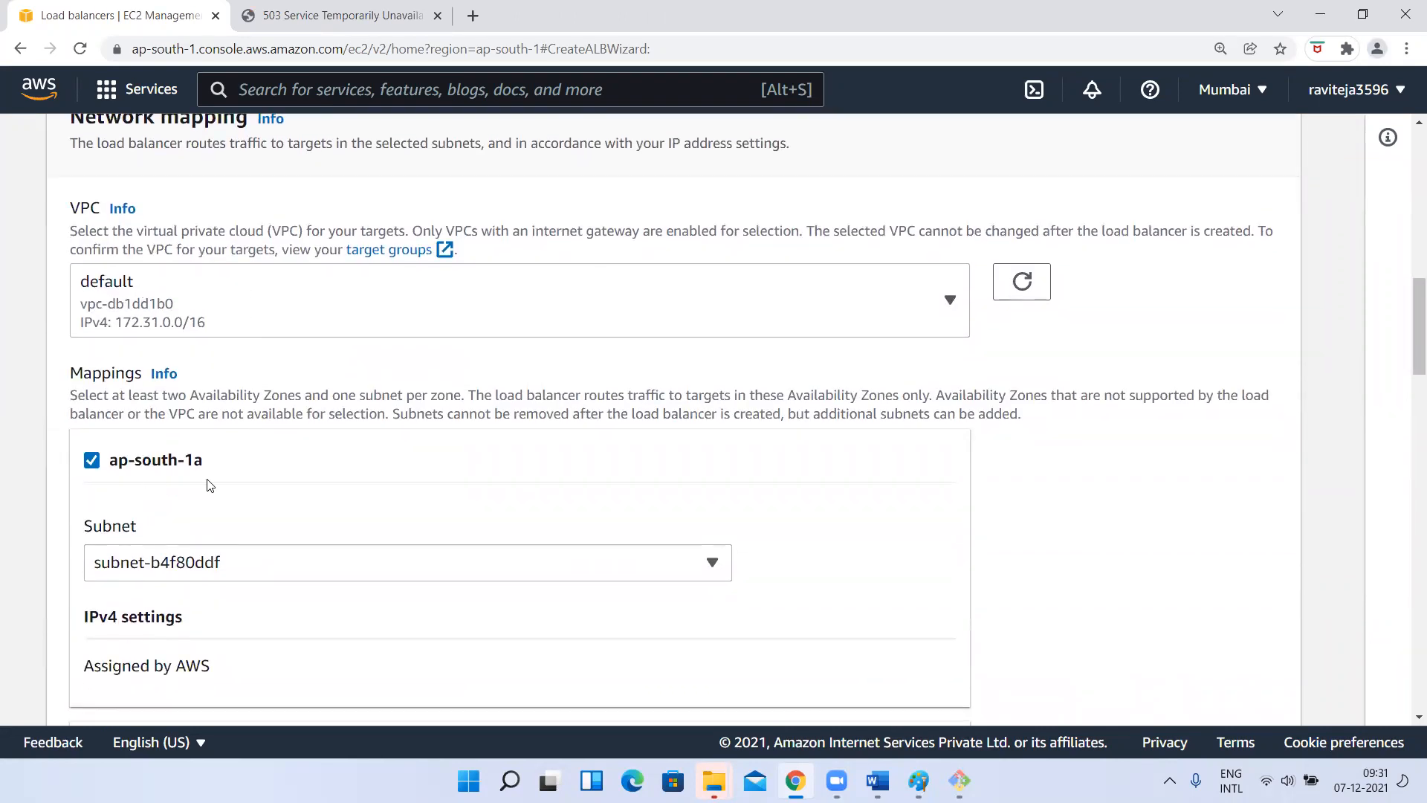
{"action": "scroll", "coordinate": [210, 486], "scroll_direction": "down", "scroll_amount": 3}
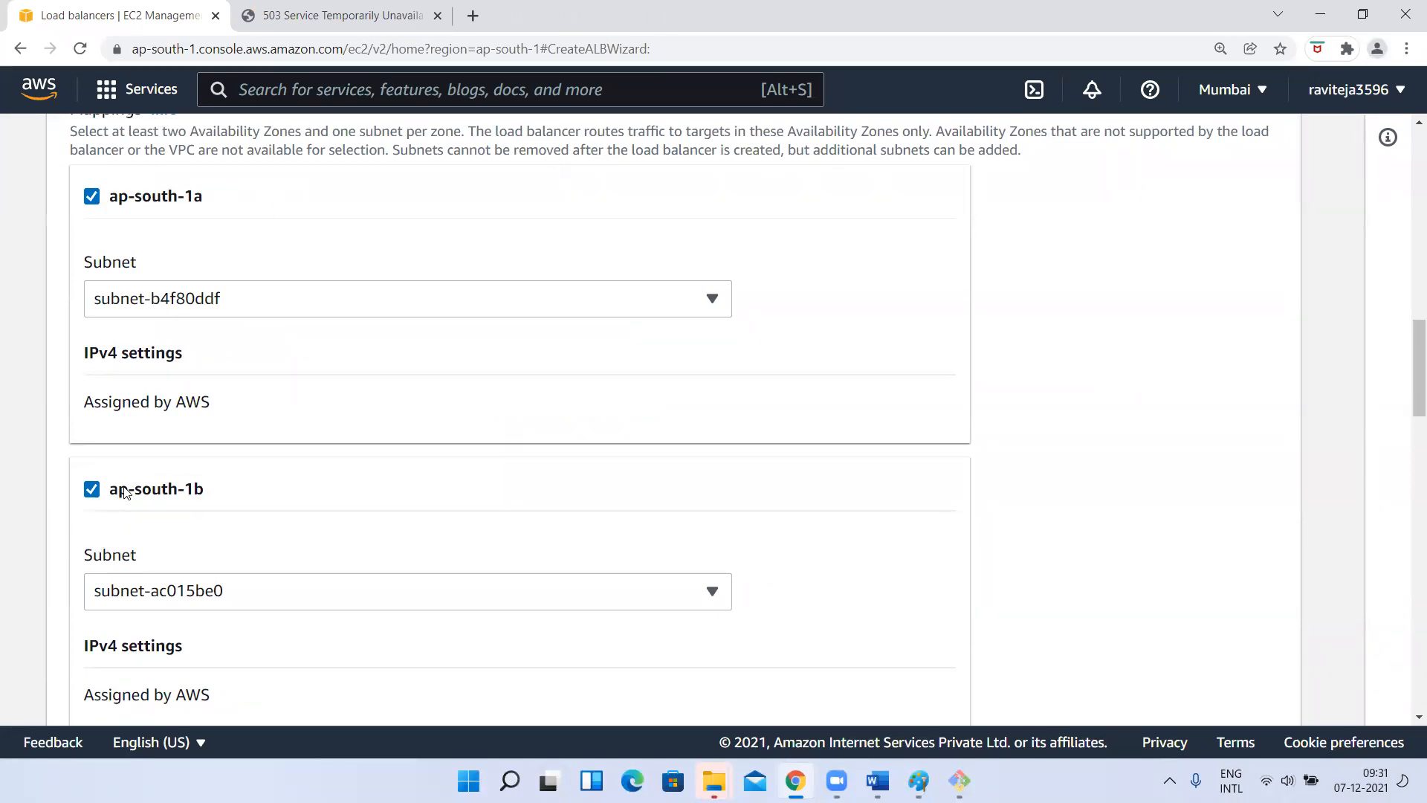
{"action": "scroll", "coordinate": [210, 488], "scroll_direction": "down", "scroll_amount": 5}
{"action": "scroll", "coordinate": [209, 490], "scroll_direction": "up", "scroll_amount": 2}
{"action": "scroll", "coordinate": [208, 488], "scroll_direction": "up", "scroll_amount": 1}
{"action": "scroll", "coordinate": [208, 491], "scroll_direction": "down", "scroll_amount": 7}
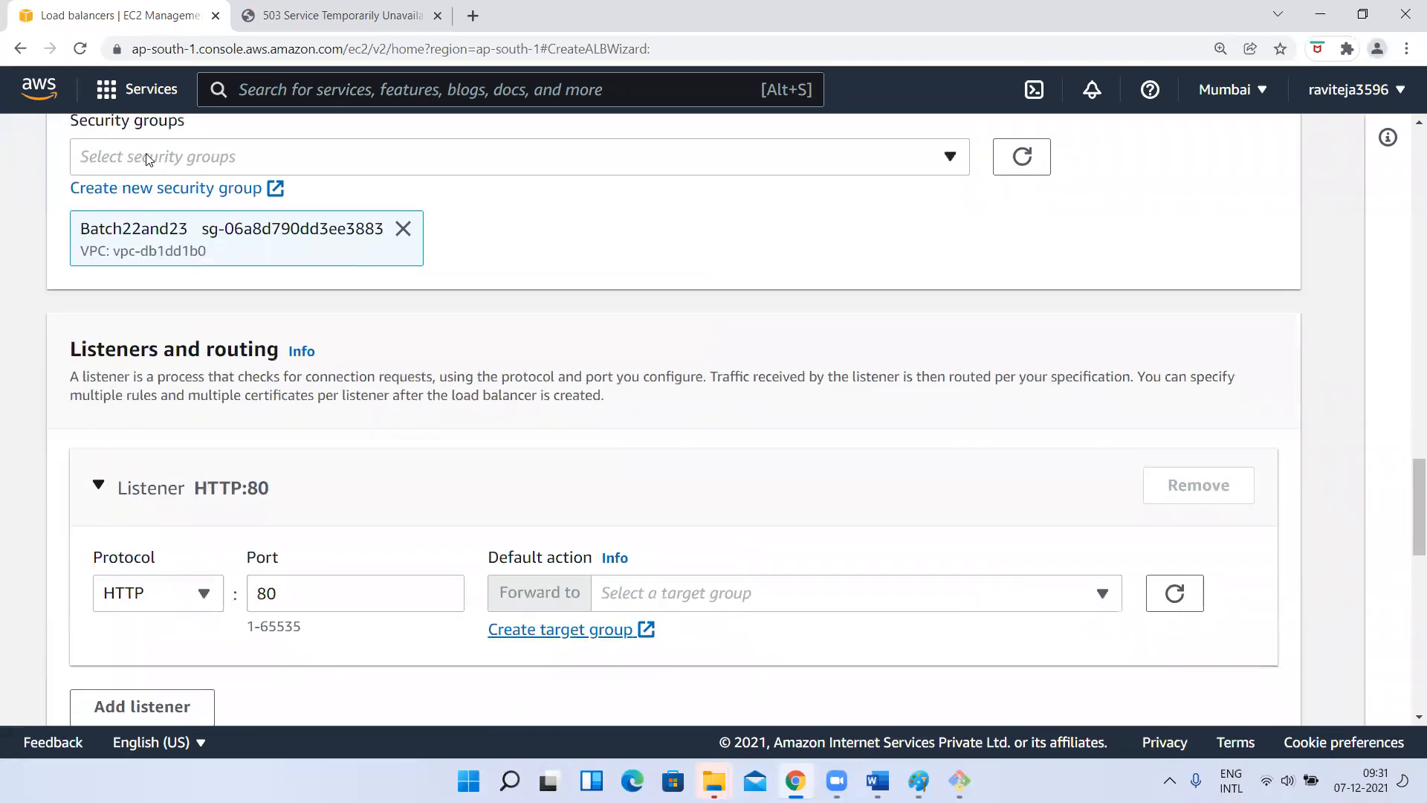
{"action": "scroll", "coordinate": [163, 248], "scroll_direction": "down", "scroll_amount": 5}
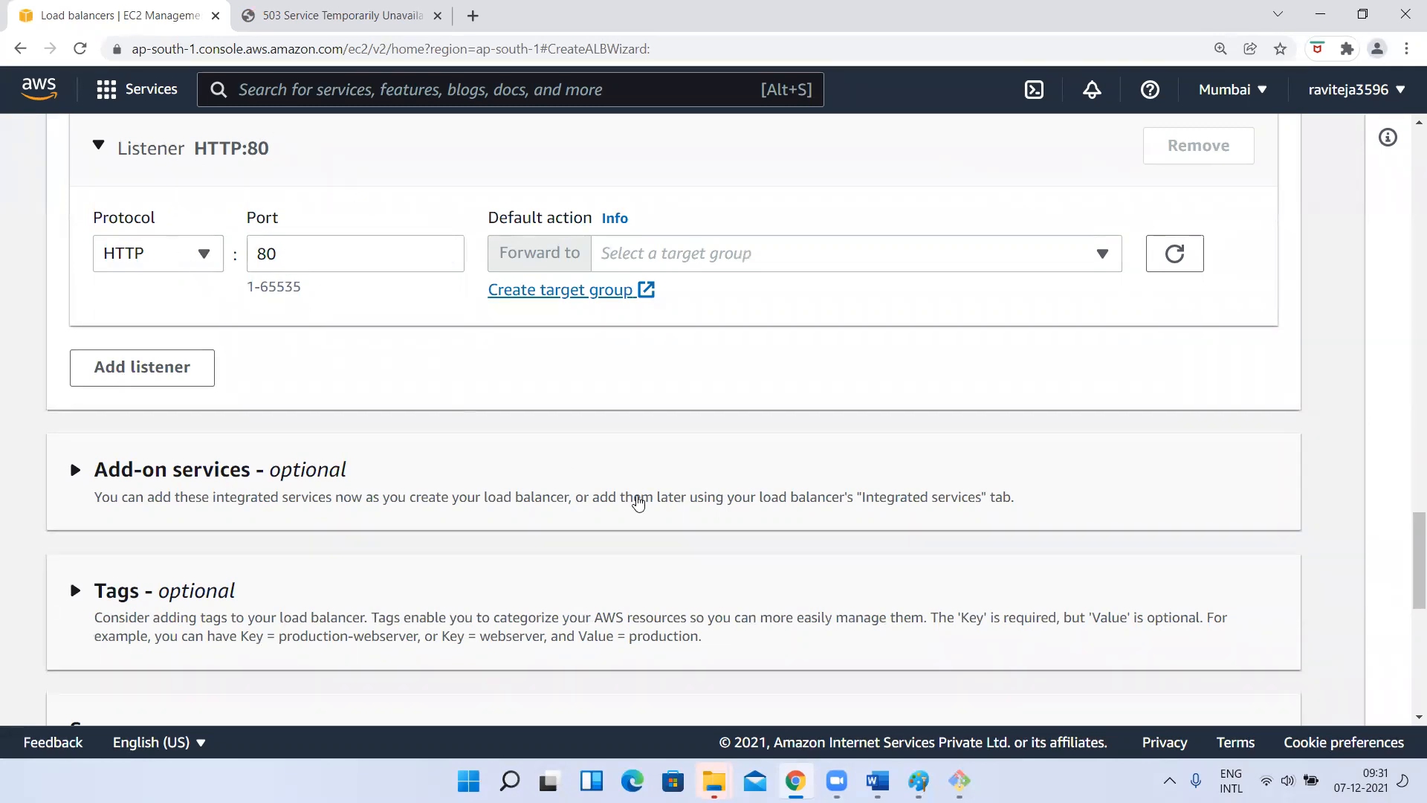
Switch to Paint to check how the load balancer connects to the servers in the diagram, and return to the browser
{"action": "mouse_move", "coordinate": [919, 781]}
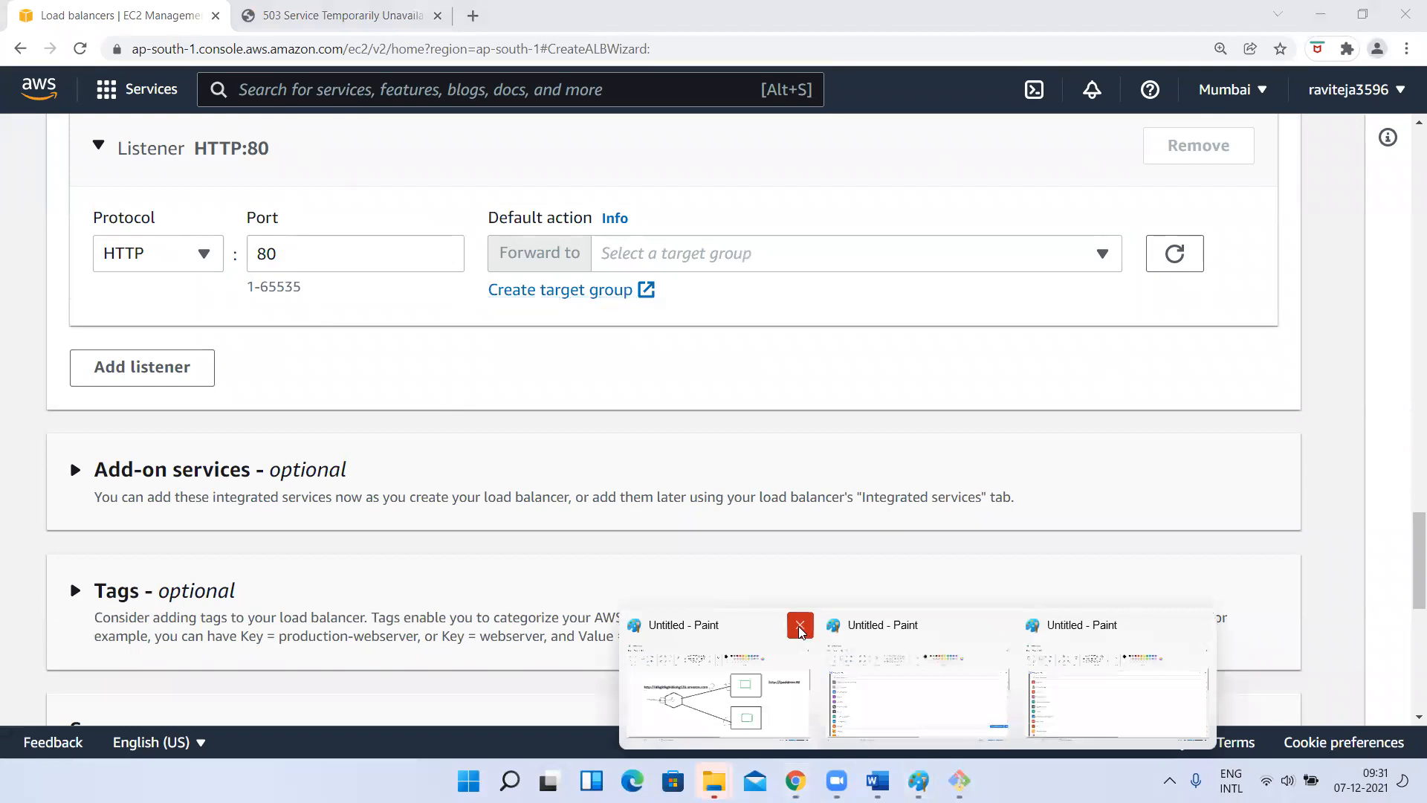
{"action": "left_click", "coordinate": [721, 673]}
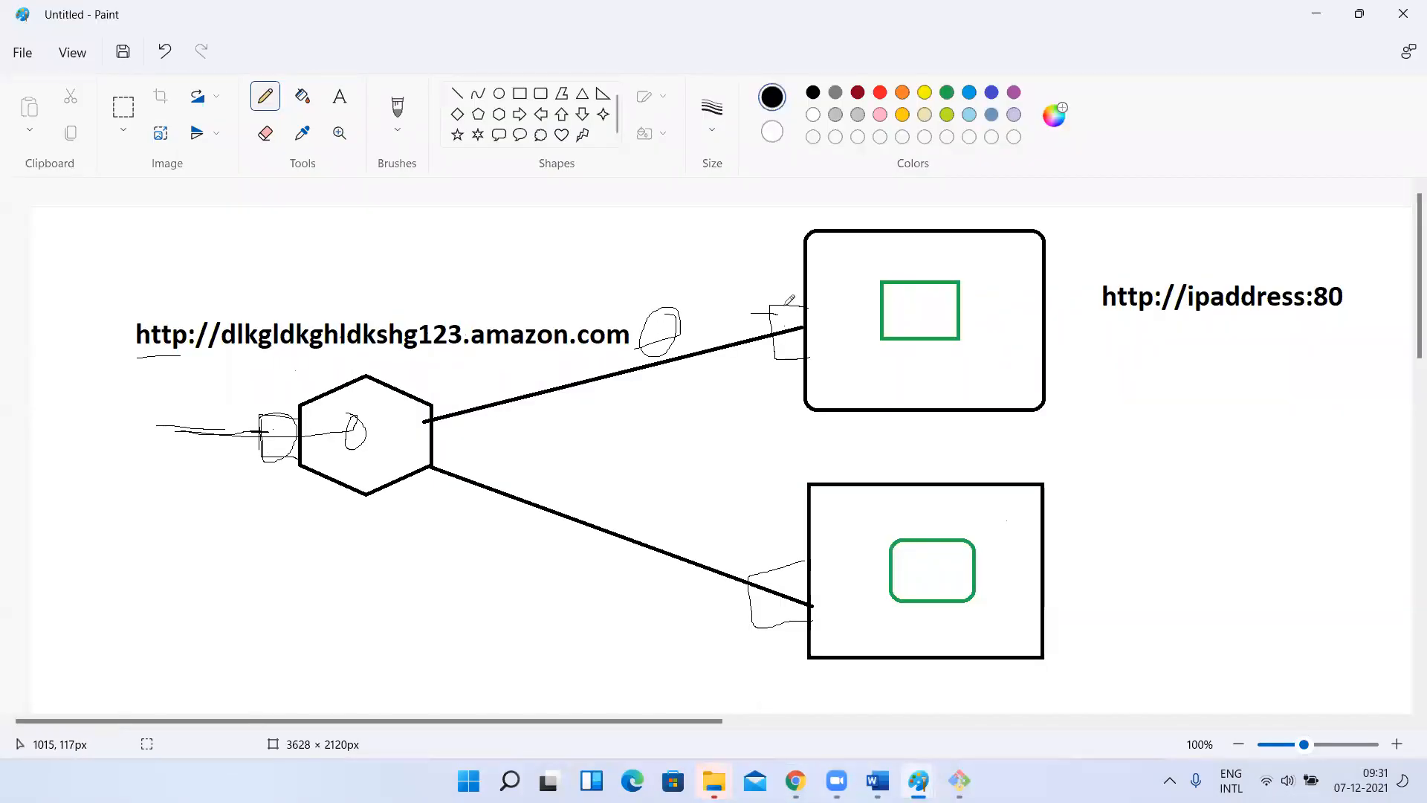
{"action": "key", "text": "alt+Tab"}
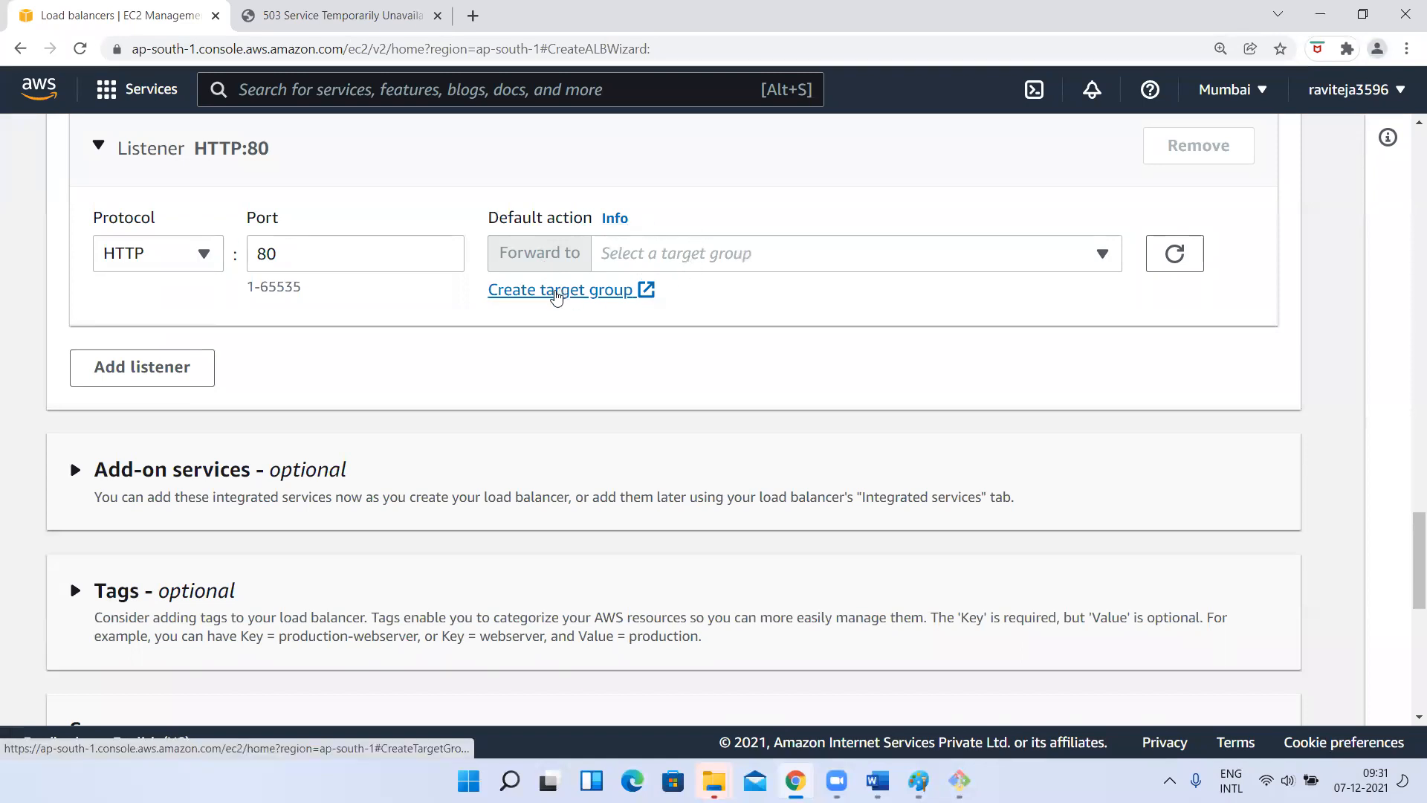
Start creating a target group for the HTTP:80 listener and close the 503 error page
{"action": "left_click", "coordinate": [551, 296]}
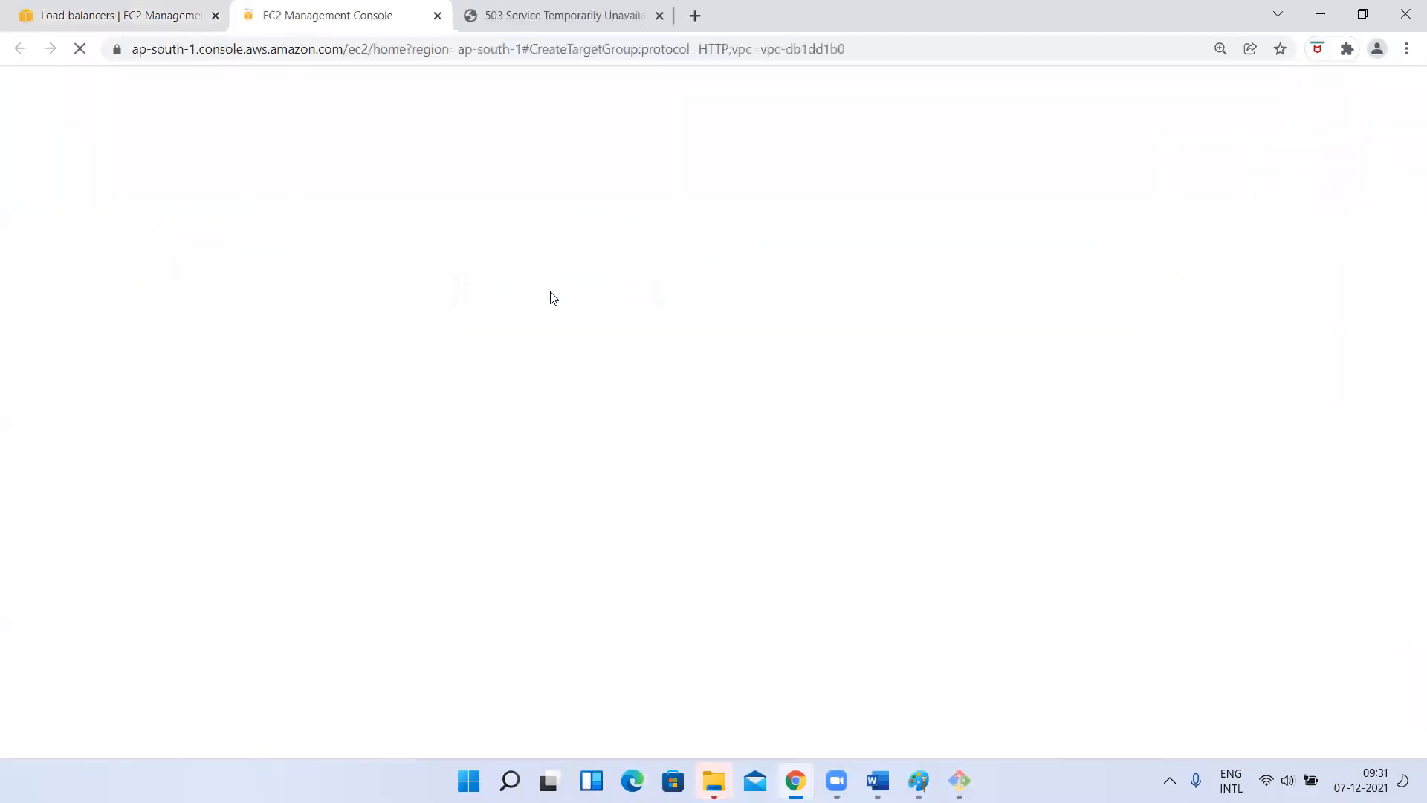
{"action": "left_click", "coordinate": [654, 17]}
{"action": "left_click", "coordinate": [659, 16]}
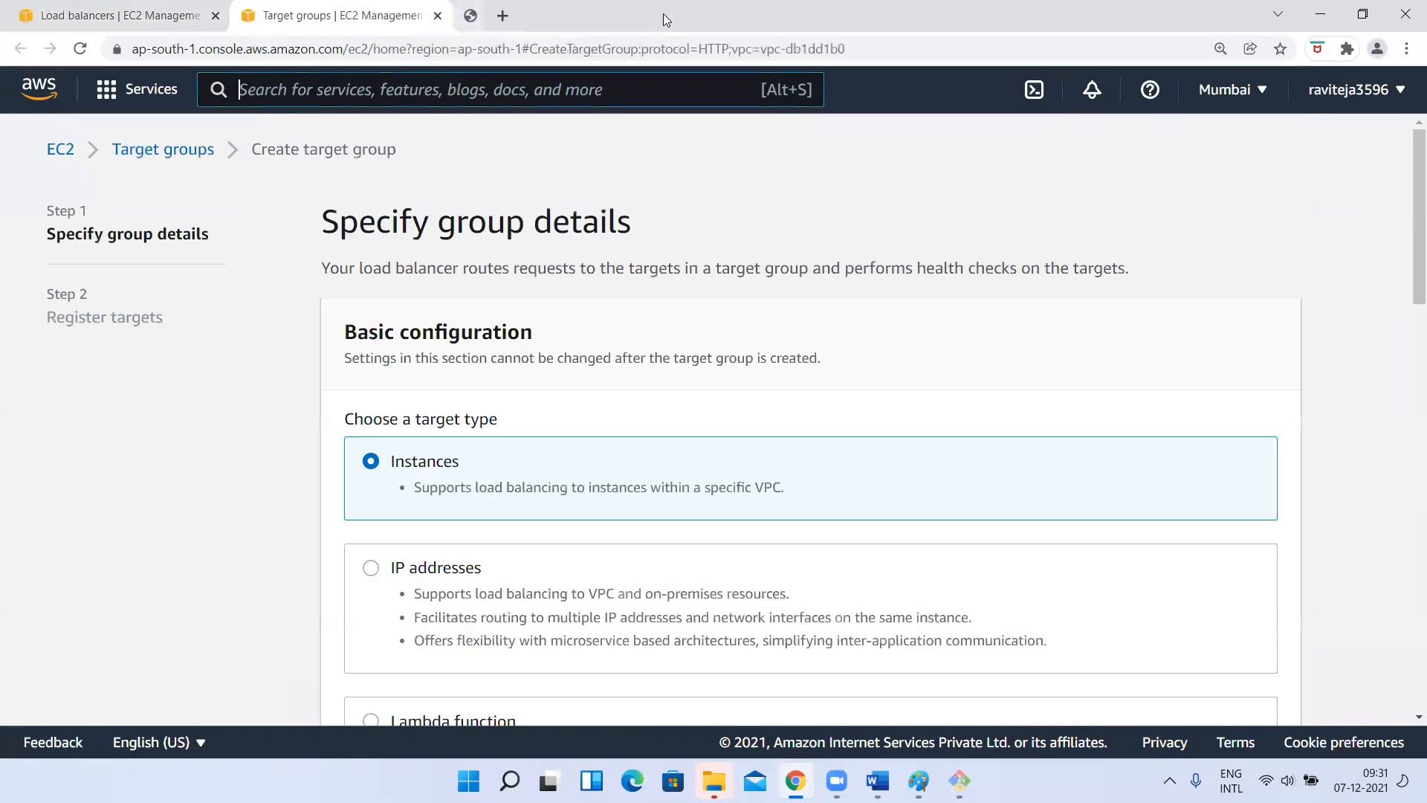
Examine the available target types for the target group: Instances, IP addresses, Lambda function and Application Load Balancer
{"action": "scroll", "coordinate": [417, 338], "scroll_direction": "down", "scroll_amount": 2}
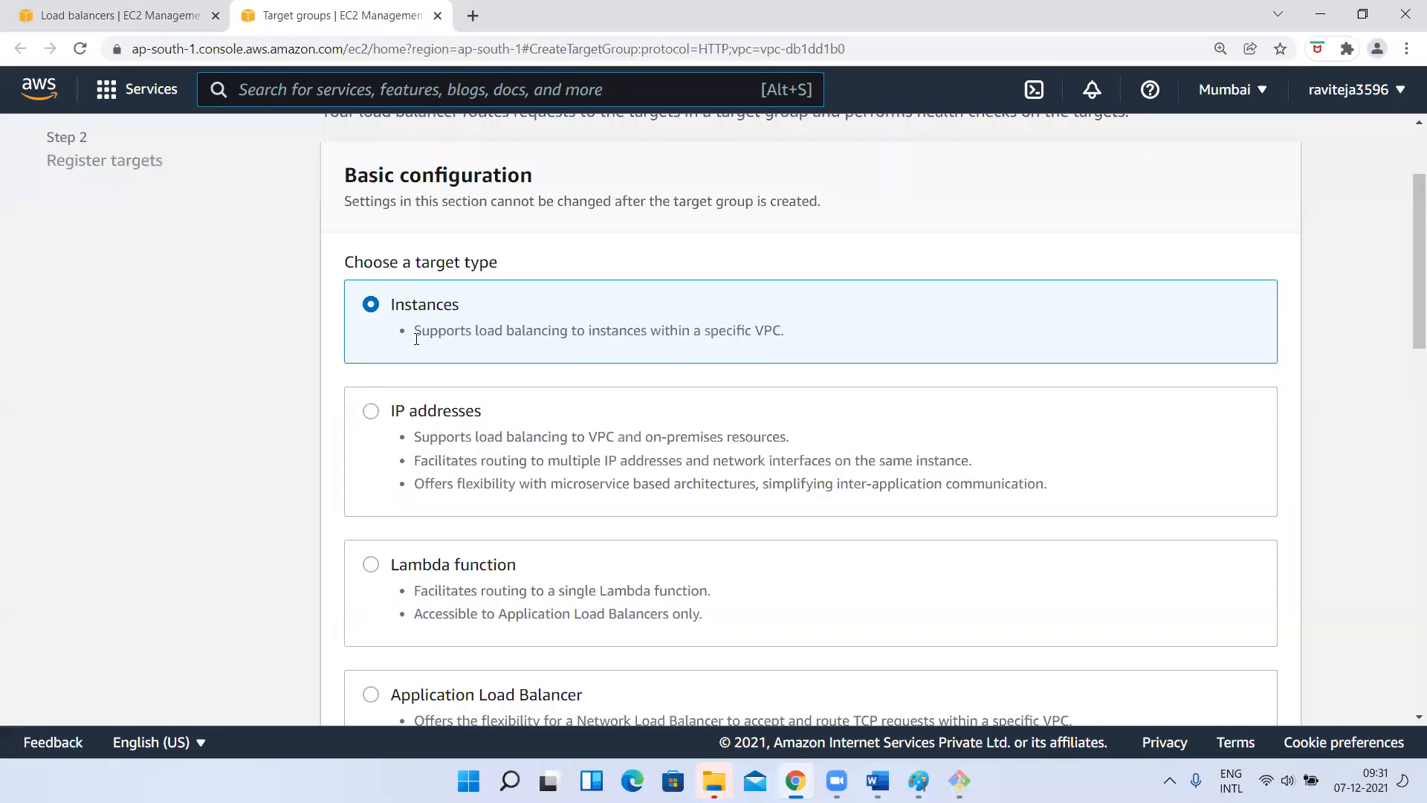
{"action": "scroll", "coordinate": [422, 346], "scroll_direction": "up", "scroll_amount": 2}
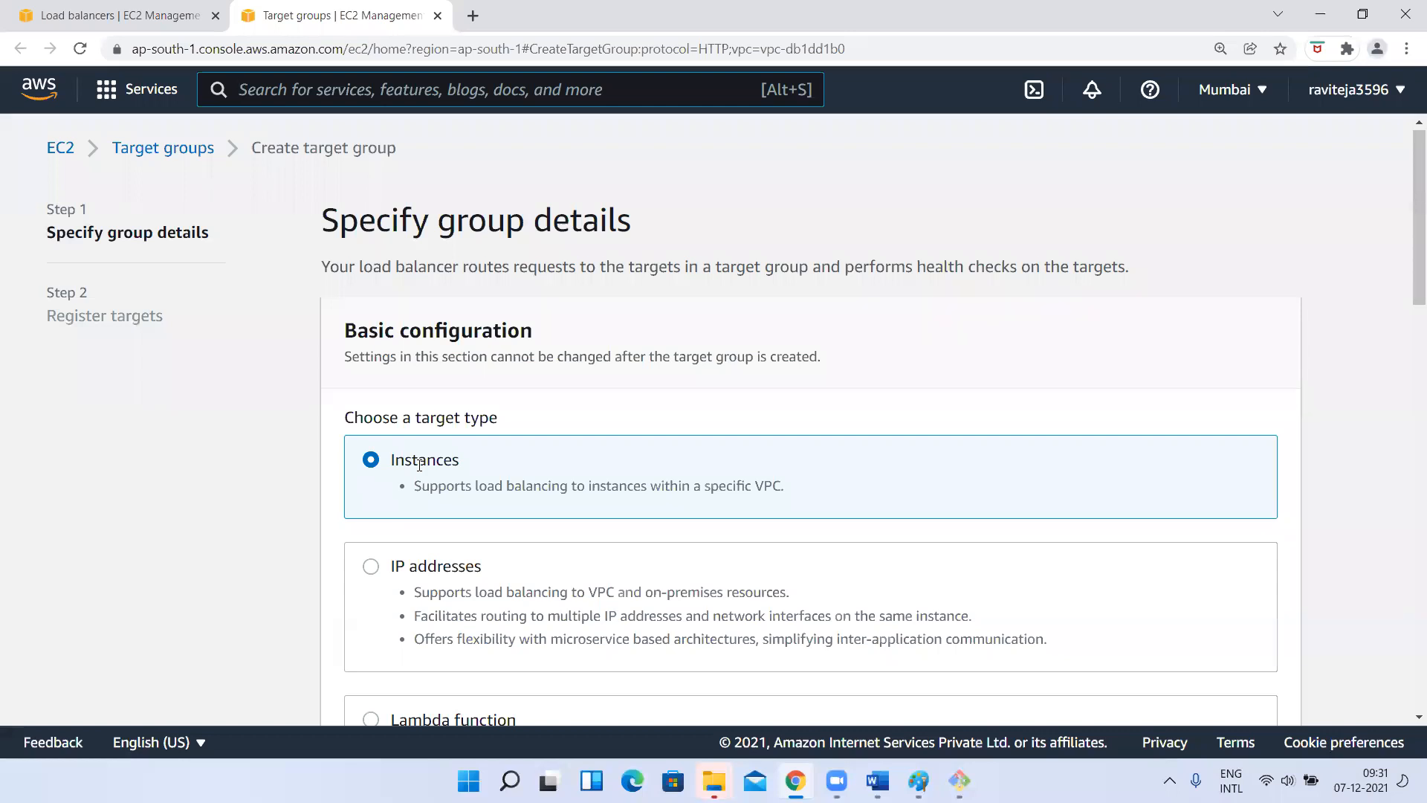
{"action": "scroll", "coordinate": [420, 466], "scroll_direction": "down", "scroll_amount": 1}
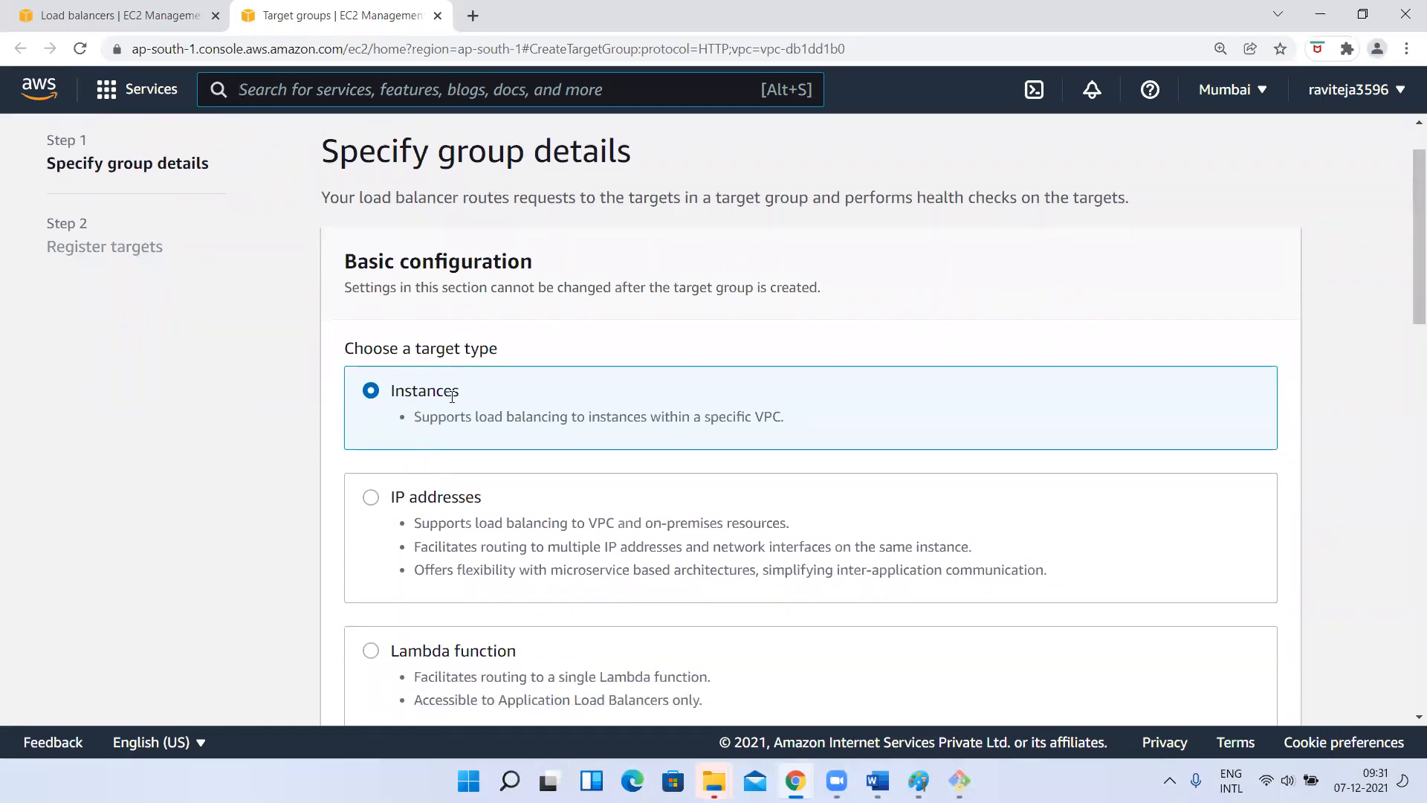
{"action": "scroll", "coordinate": [446, 387], "scroll_direction": "down", "scroll_amount": 1}
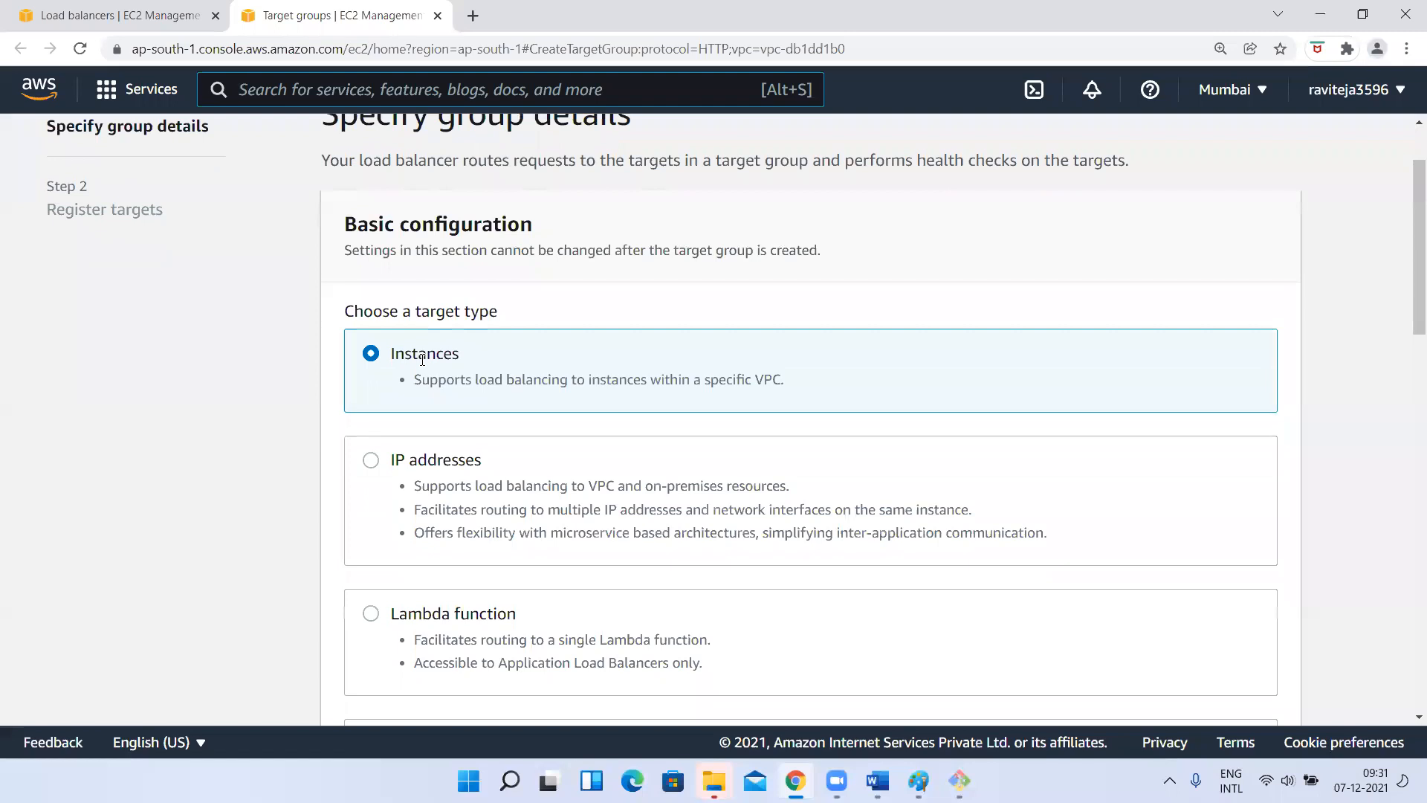
{"action": "scroll", "coordinate": [422, 360], "scroll_direction": "down", "scroll_amount": 2}
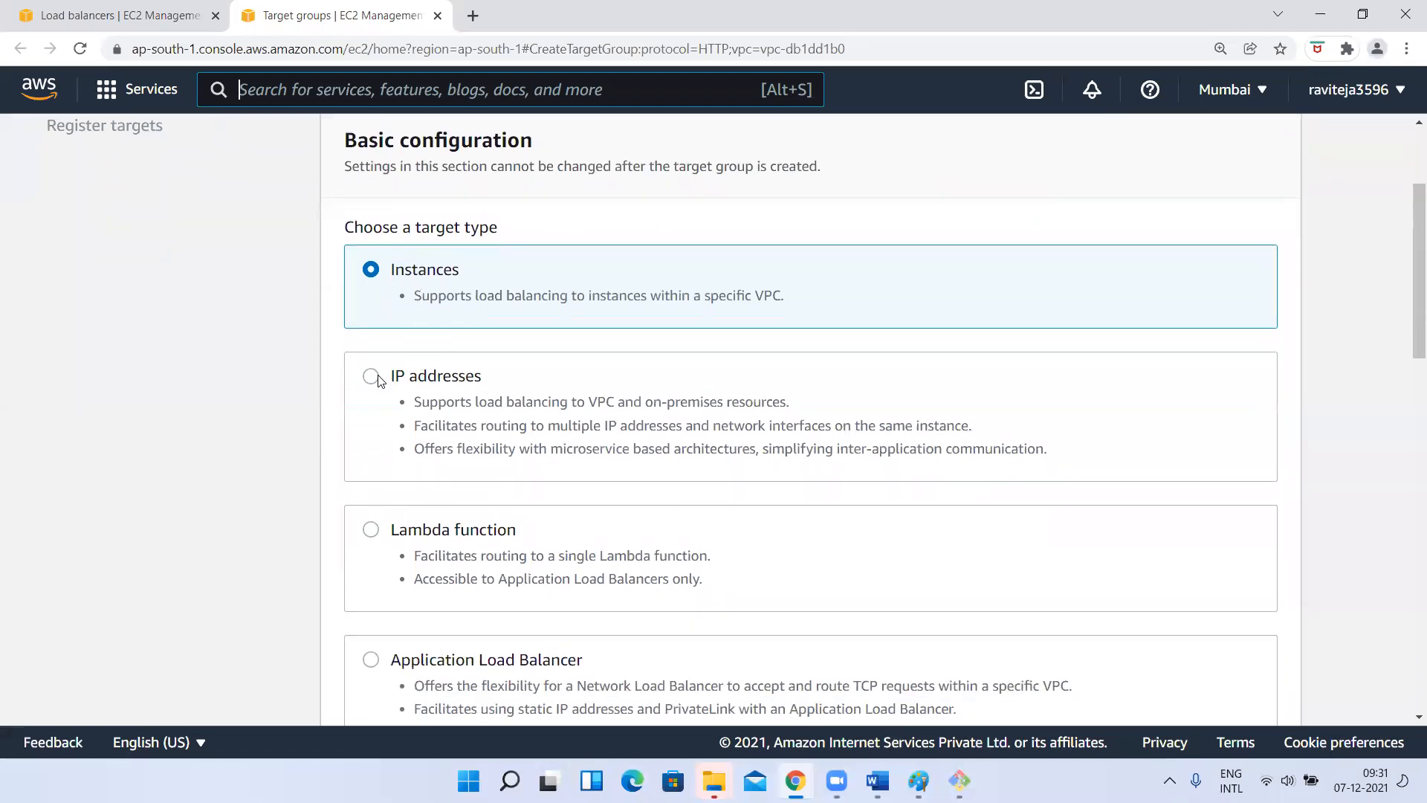
{"action": "scroll", "coordinate": [497, 385], "scroll_direction": "down", "scroll_amount": 2}
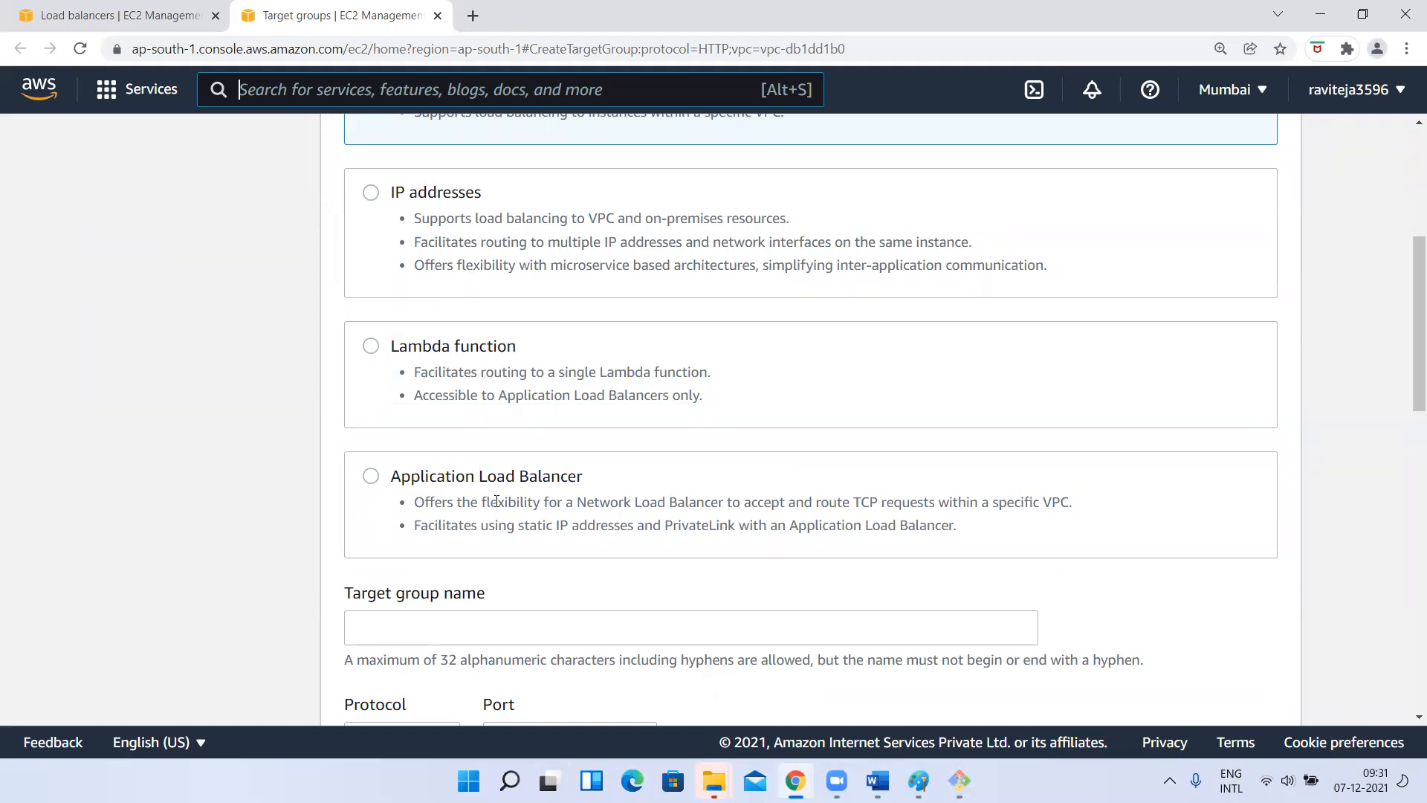
{"action": "scroll", "coordinate": [497, 501], "scroll_direction": "up", "scroll_amount": 3}
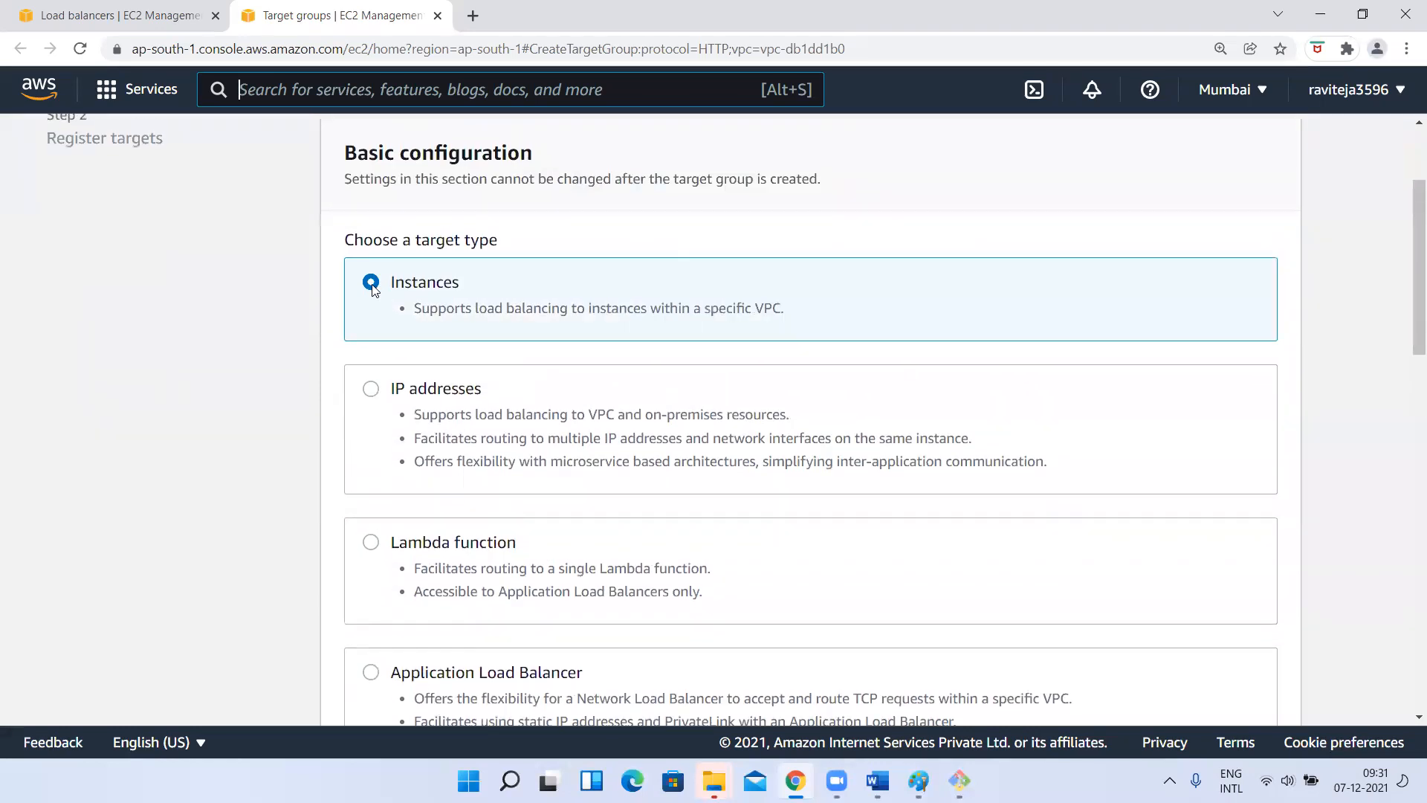
{"action": "scroll", "coordinate": [431, 282], "scroll_direction": "down", "scroll_amount": 6}
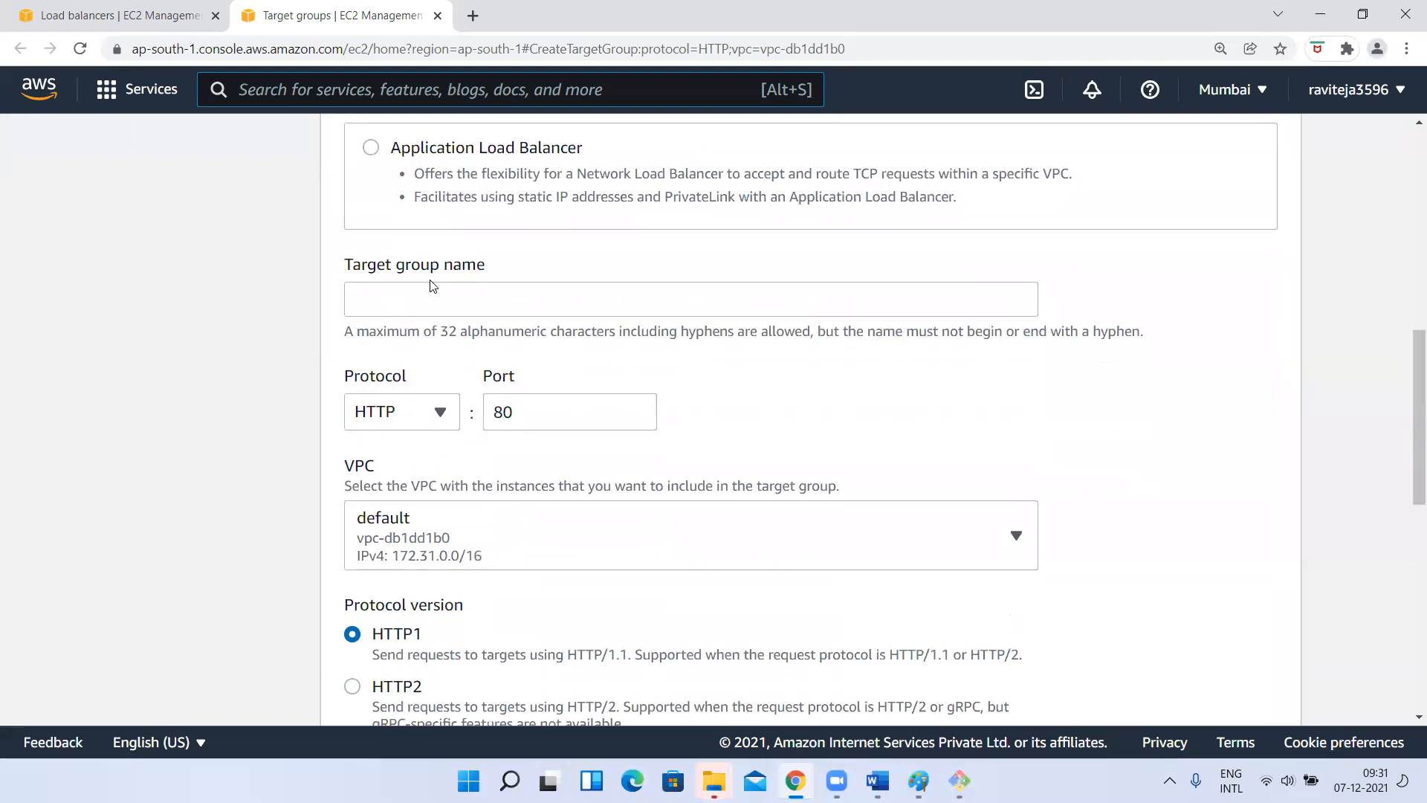
Name the target group MyTG
{"action": "left_click", "coordinate": [372, 301]}
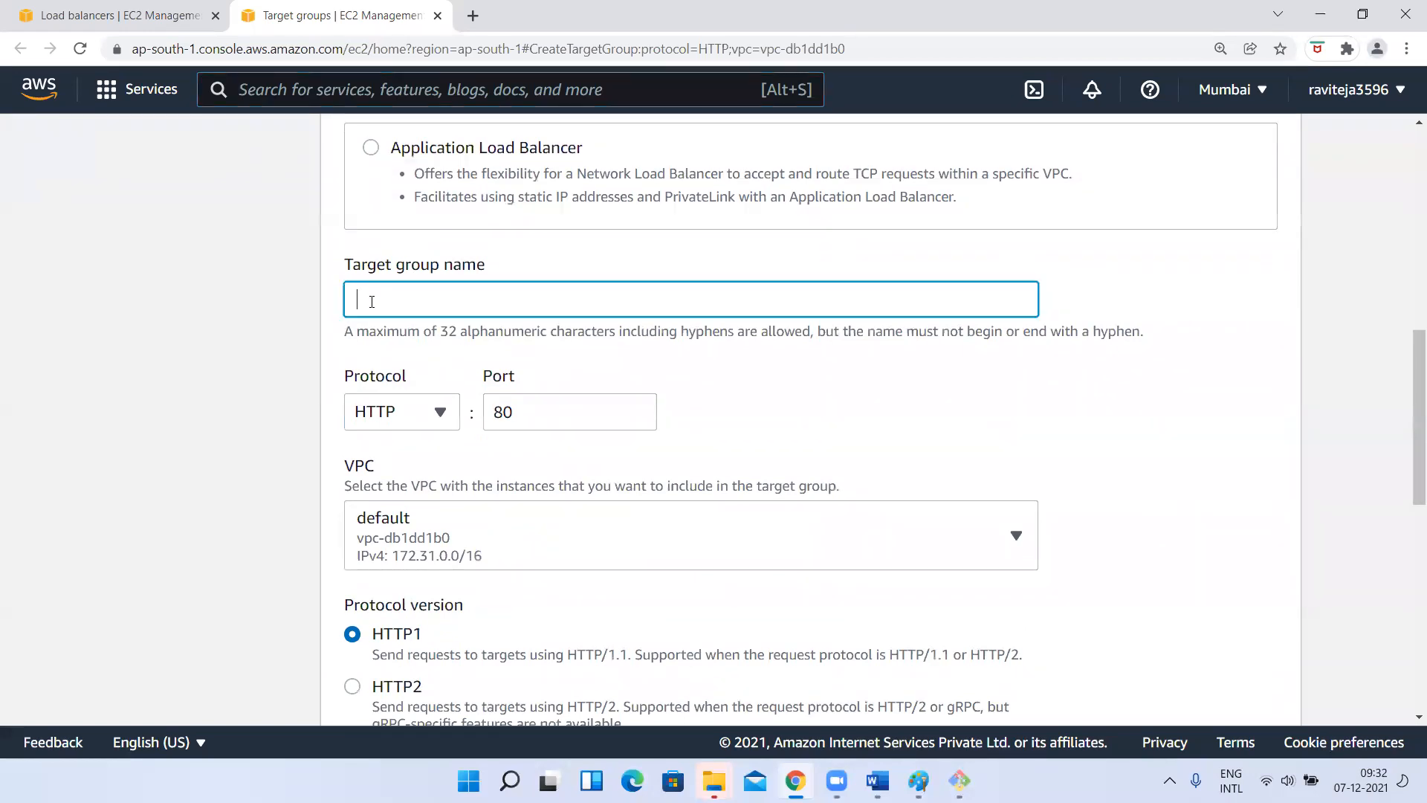
{"action": "type", "text": "MyTG"}
{"action": "scroll", "coordinate": [281, 346], "scroll_direction": "down", "scroll_amount": 1}
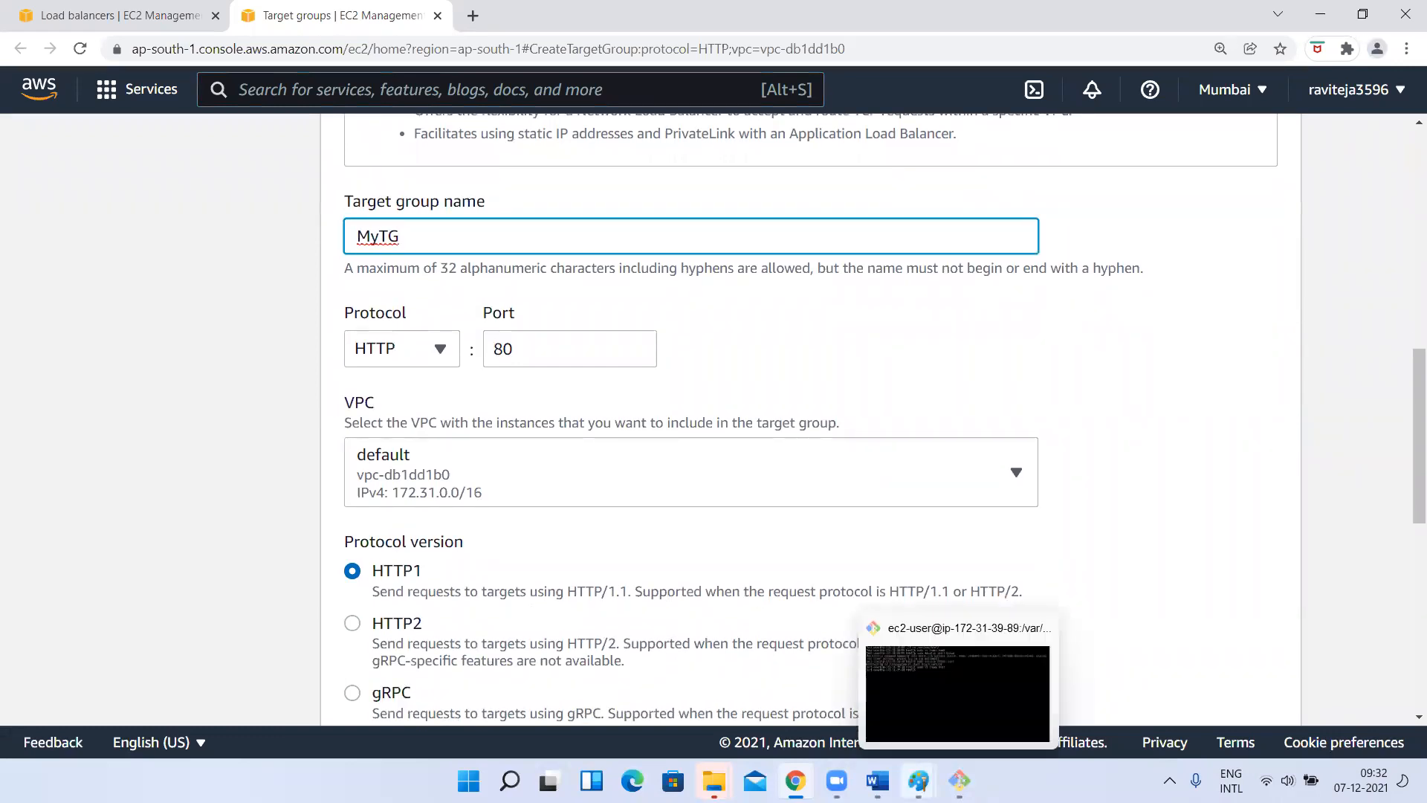
Compare the Paint diagram's application servers with the target group's protocol and port settings
{"action": "mouse_move", "coordinate": [918, 780]}
{"action": "left_click", "coordinate": [725, 650]}
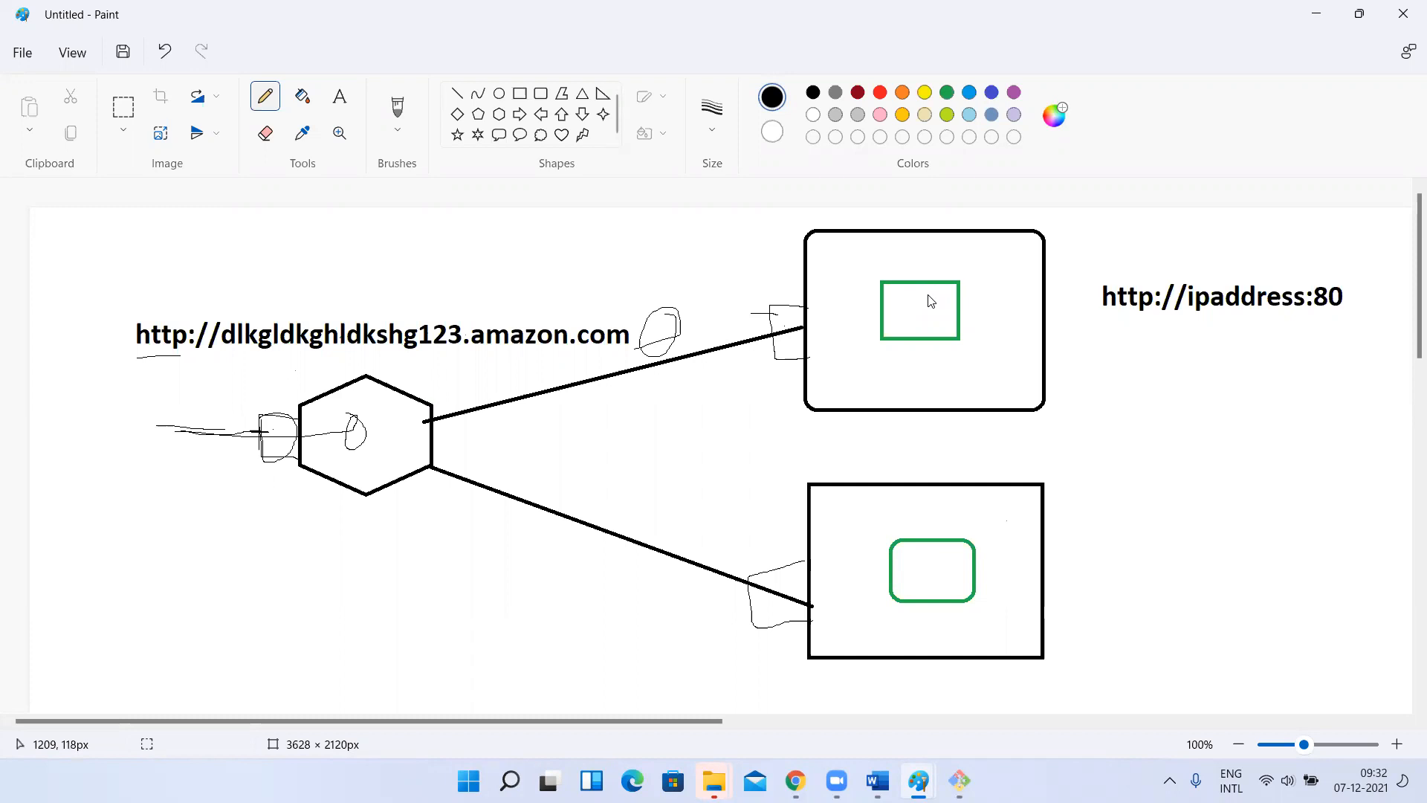
{"action": "key", "text": "alt+Tab"}
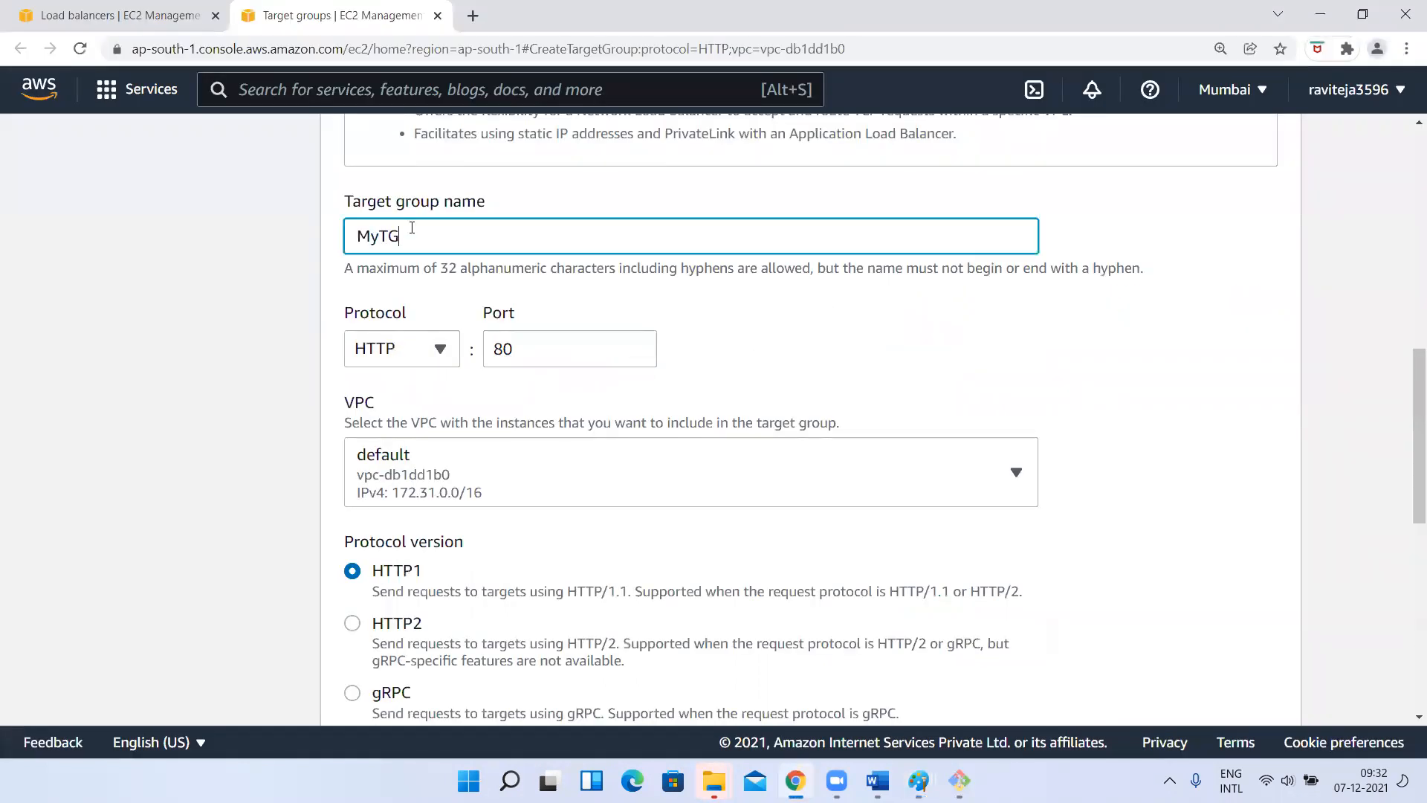
{"action": "left_click", "coordinate": [214, 317]}
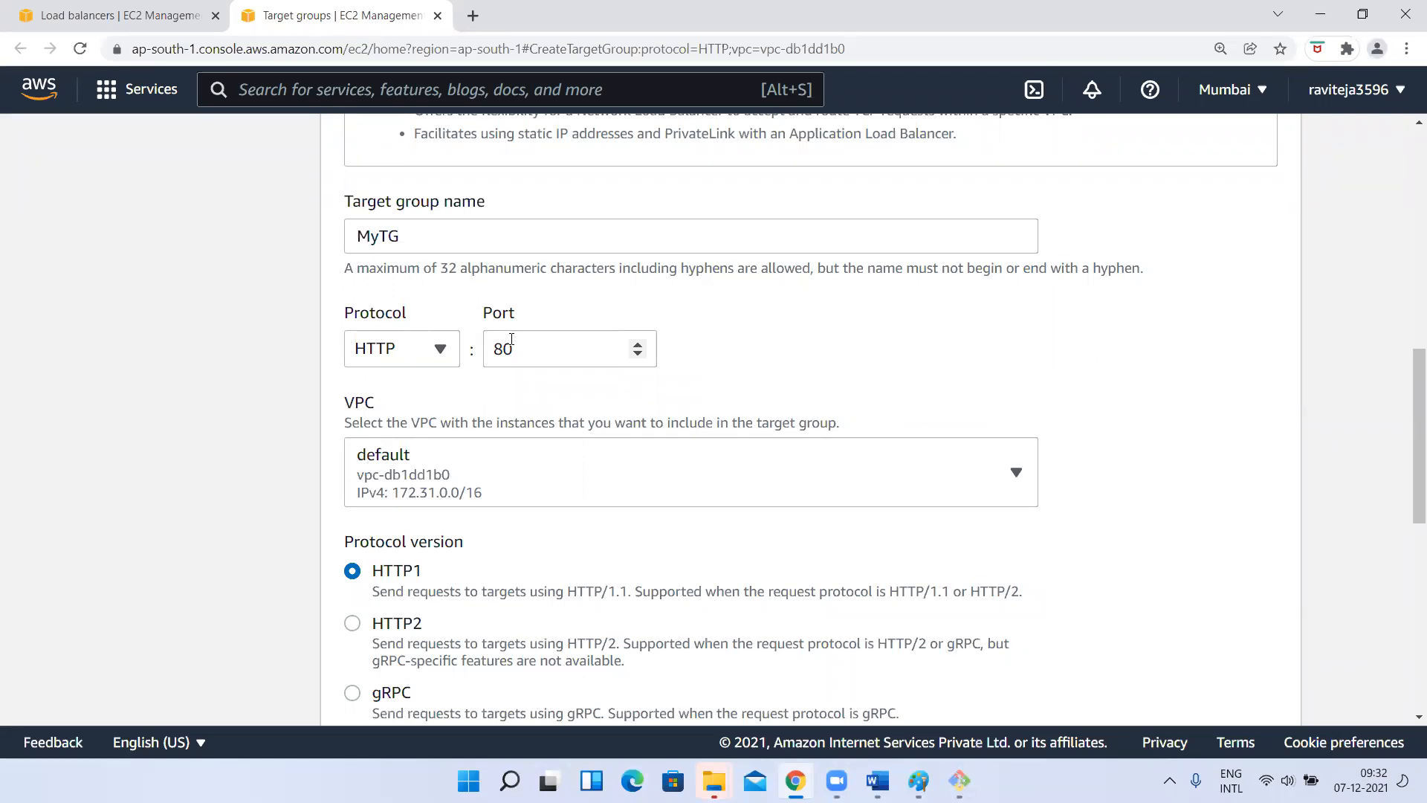
{"action": "key", "text": "alt+Tab"}
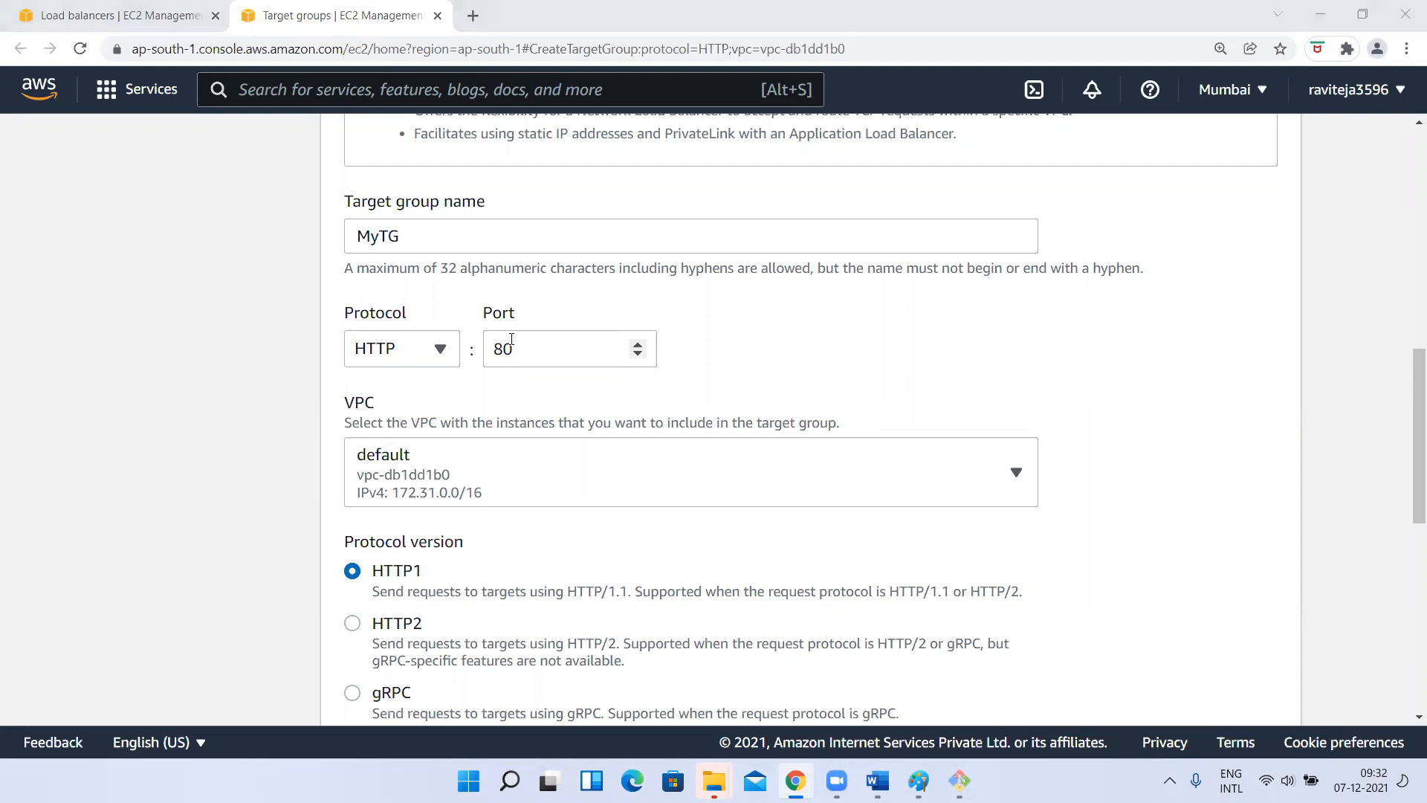
{"action": "key", "text": "alt+Tab"}
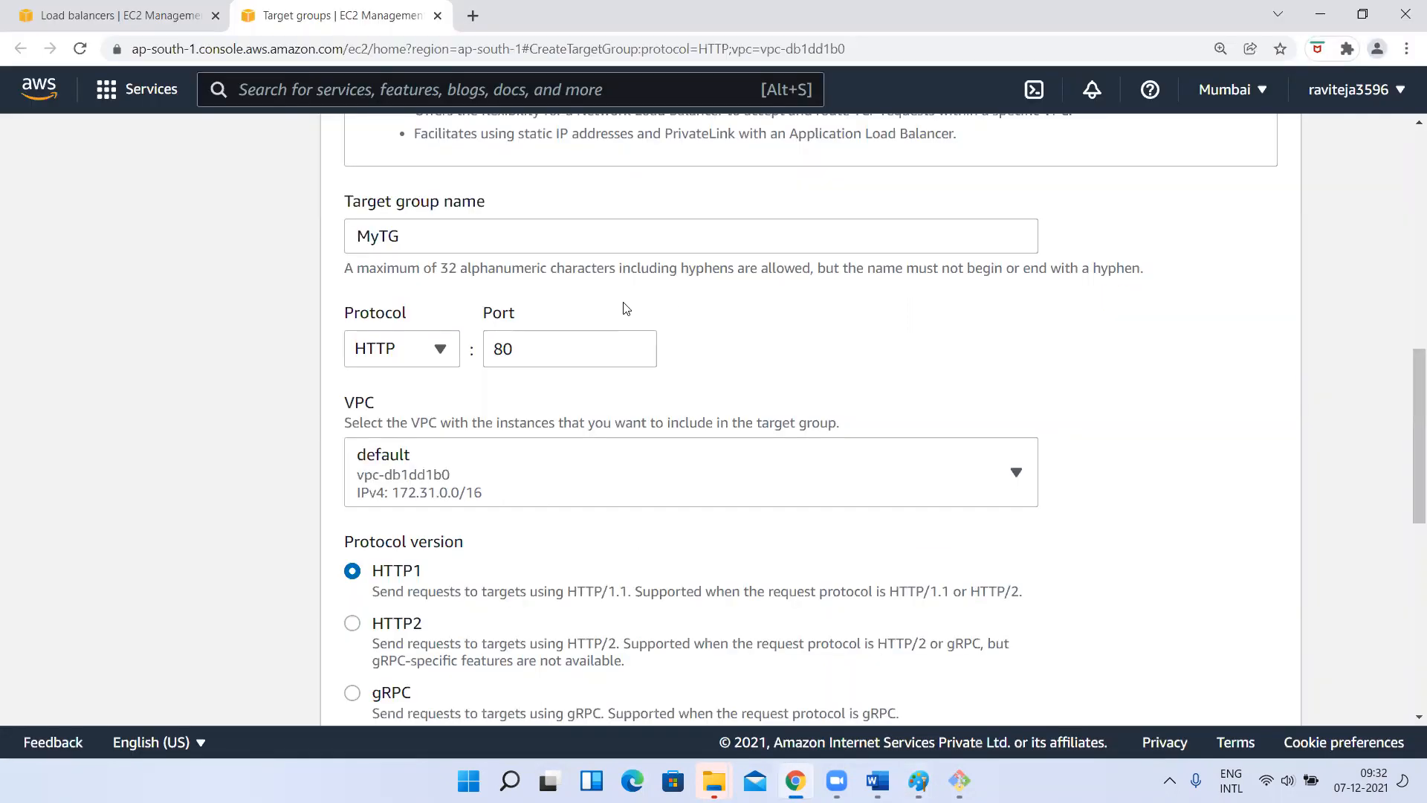
{"action": "left_click", "coordinate": [540, 351]}
{"action": "type", "text": "81"}
{"action": "key", "text": "BackSpace"}
{"action": "key", "text": "BackSpace"}
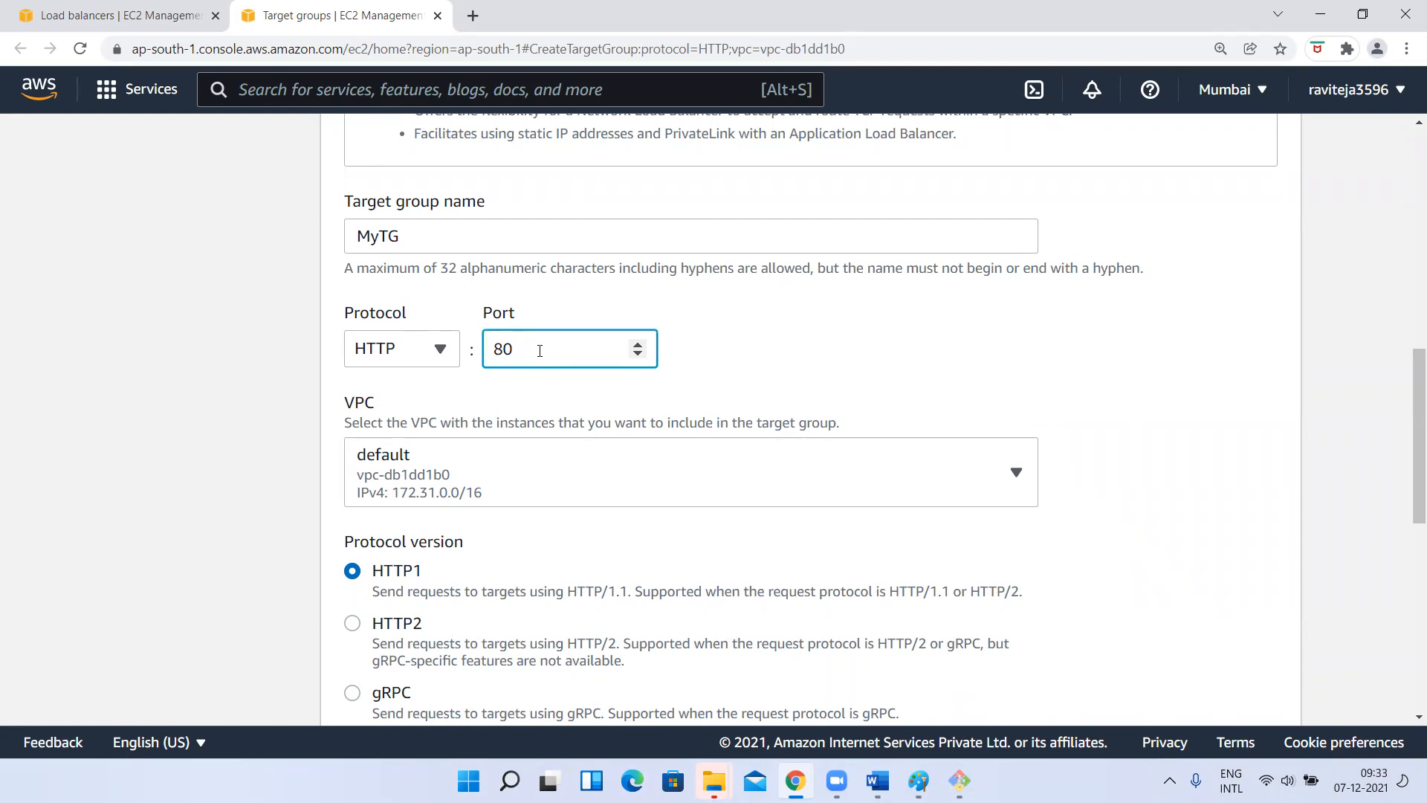
{"action": "left_click", "coordinate": [254, 390]}
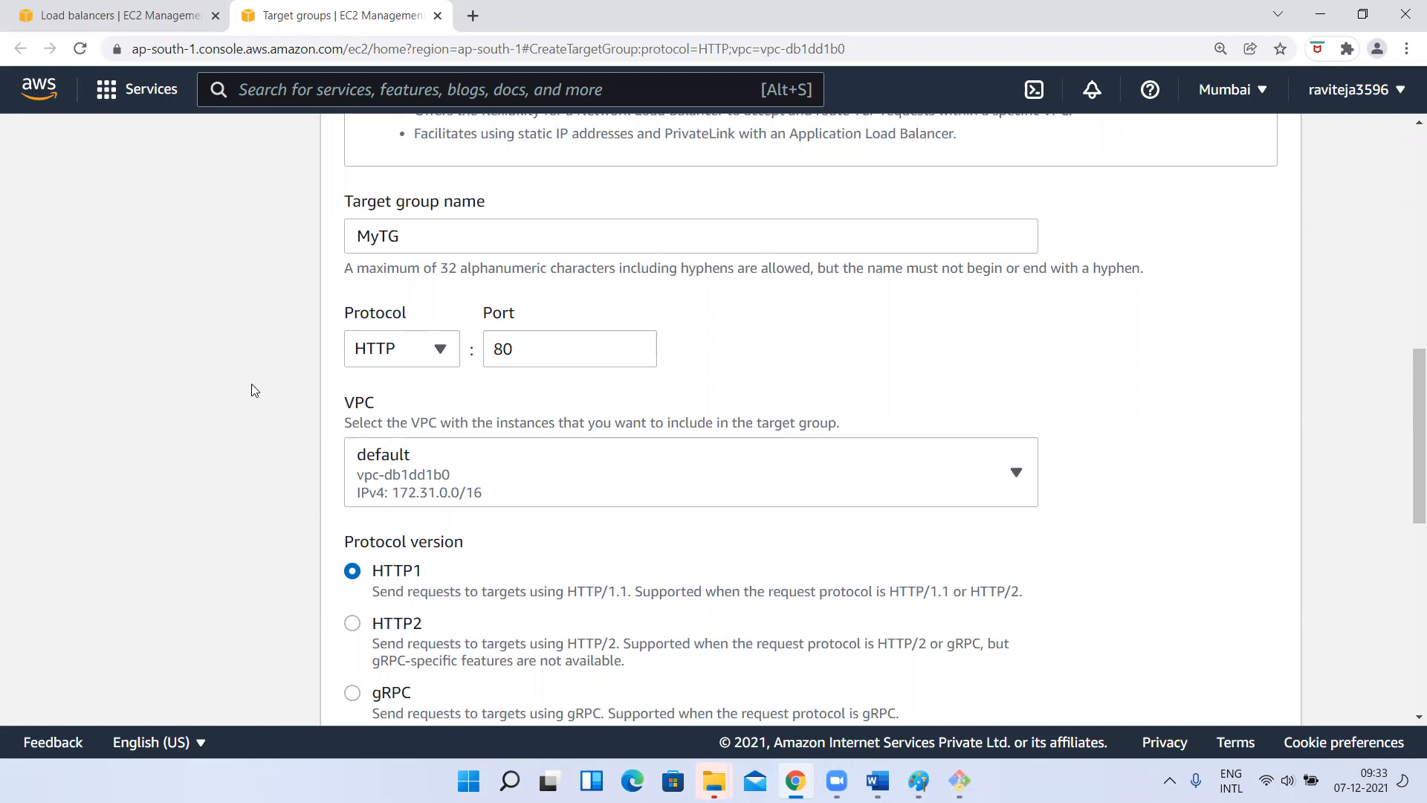
Compare the load balancer's listener protocol and port with the request path drawn in the Paint diagram
{"action": "key", "text": "alt+Tab"}
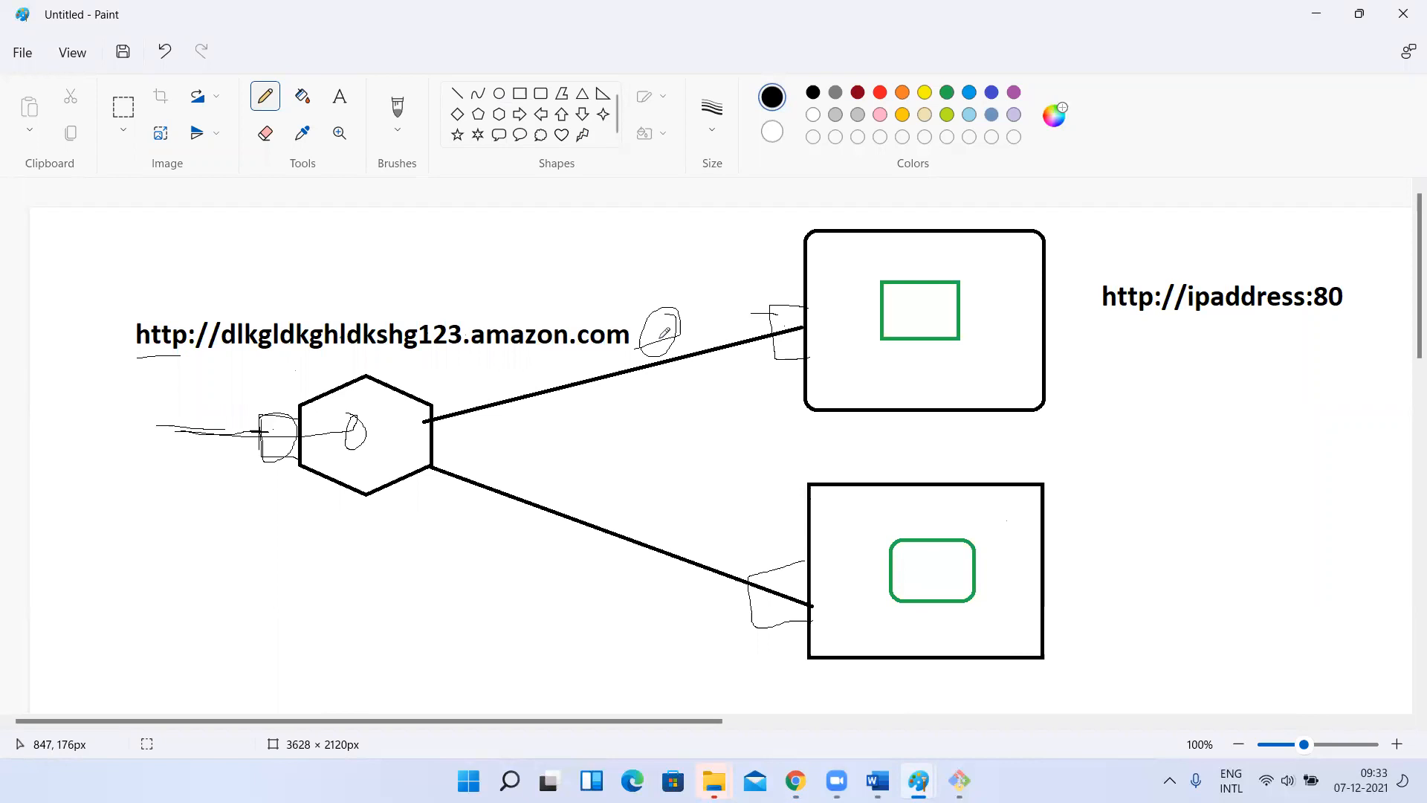
{"action": "key", "text": "alt+Tab"}
{"action": "left_click", "coordinate": [92, 9]}
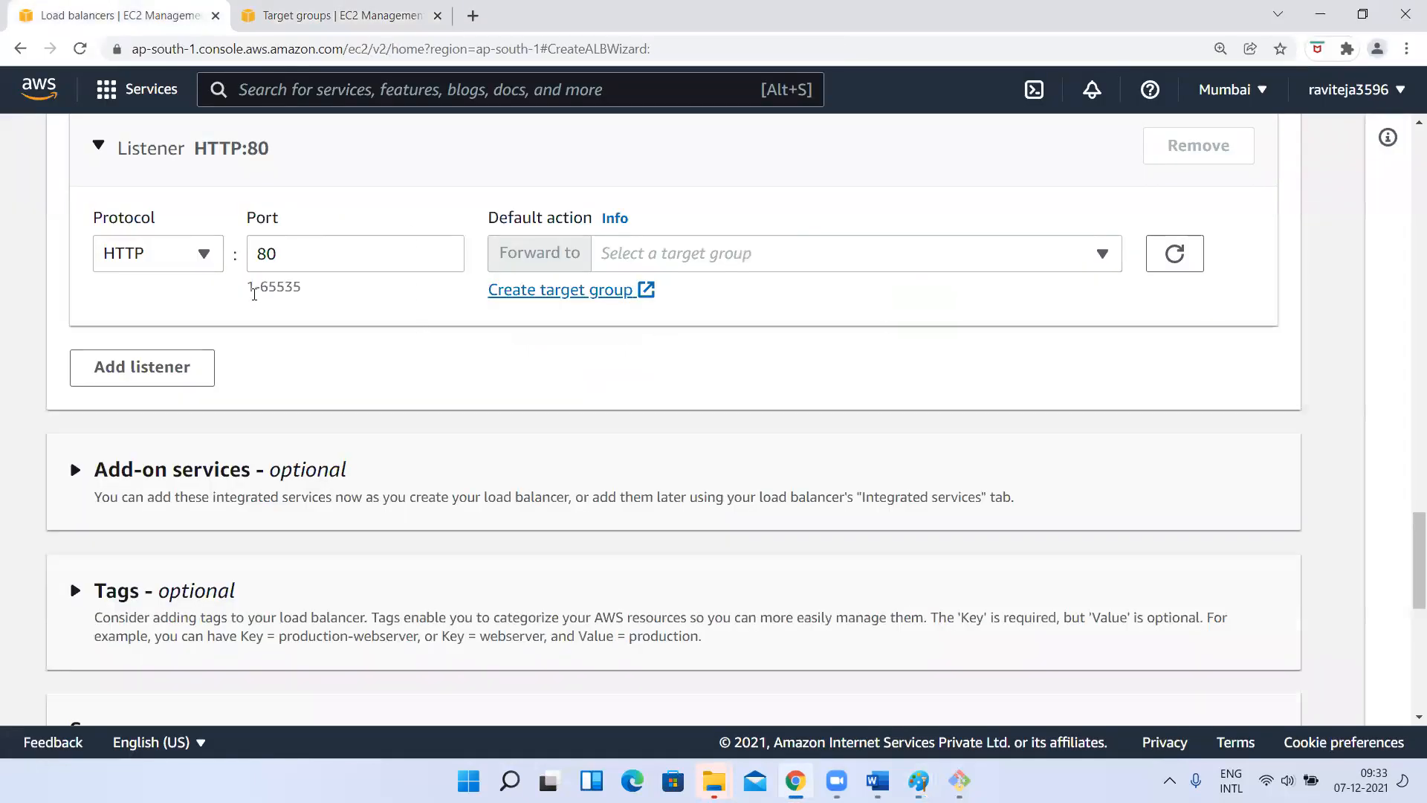
{"action": "scroll", "coordinate": [254, 294], "scroll_direction": "up", "scroll_amount": 1}
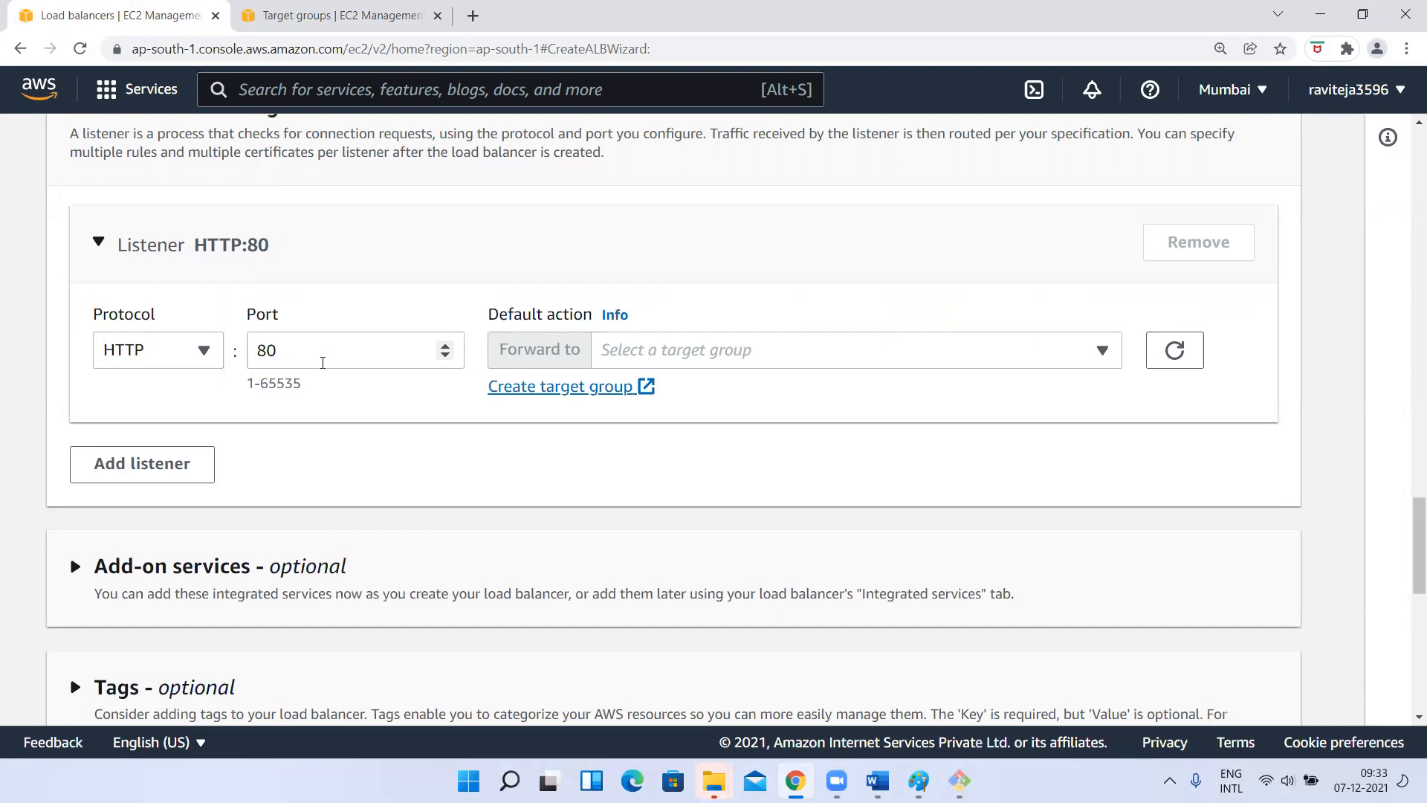
{"action": "key", "text": "alt+Tab"}
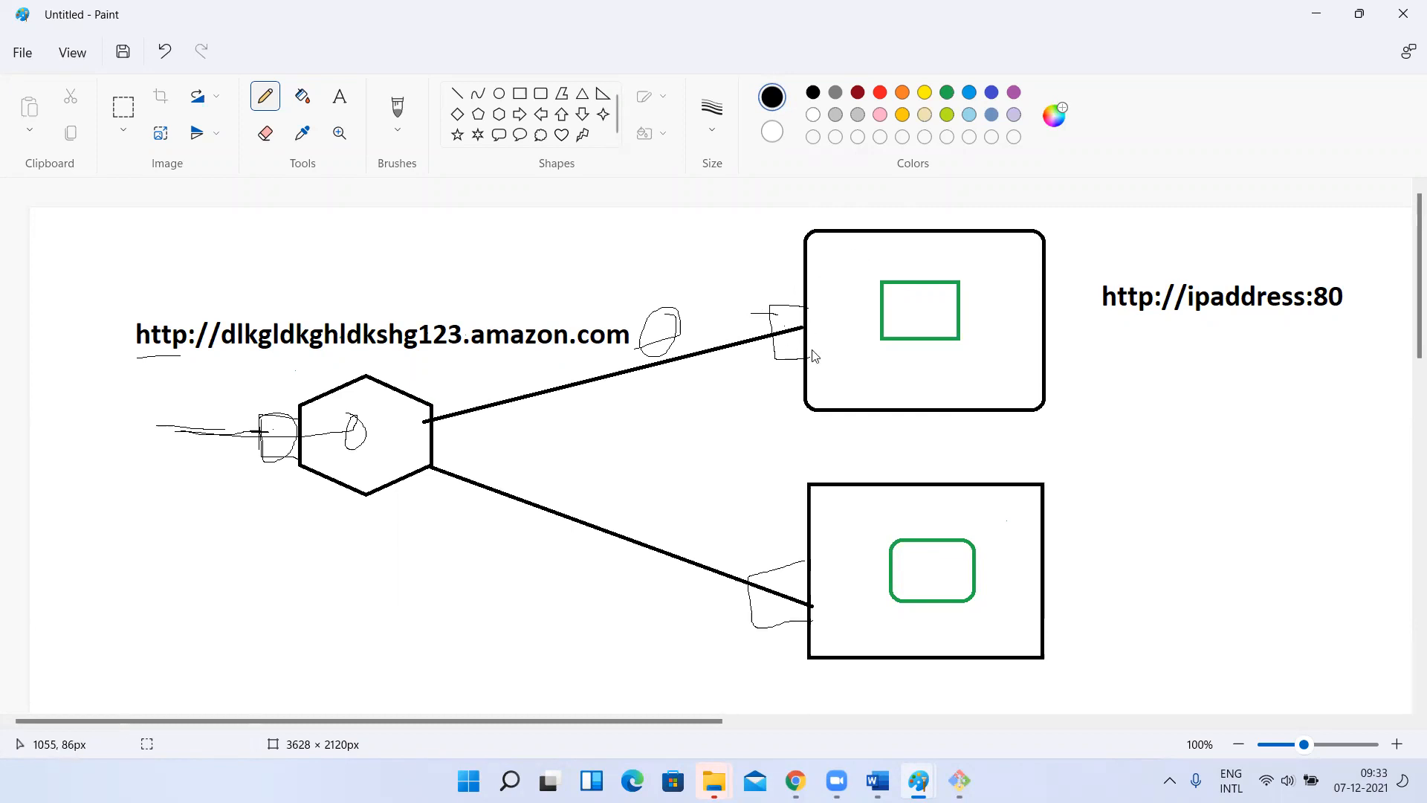
Review the target group's protocol, port, VPC and protocol version in the browser, and expand the advanced health check settings
{"action": "key", "text": "alt+Tab"}
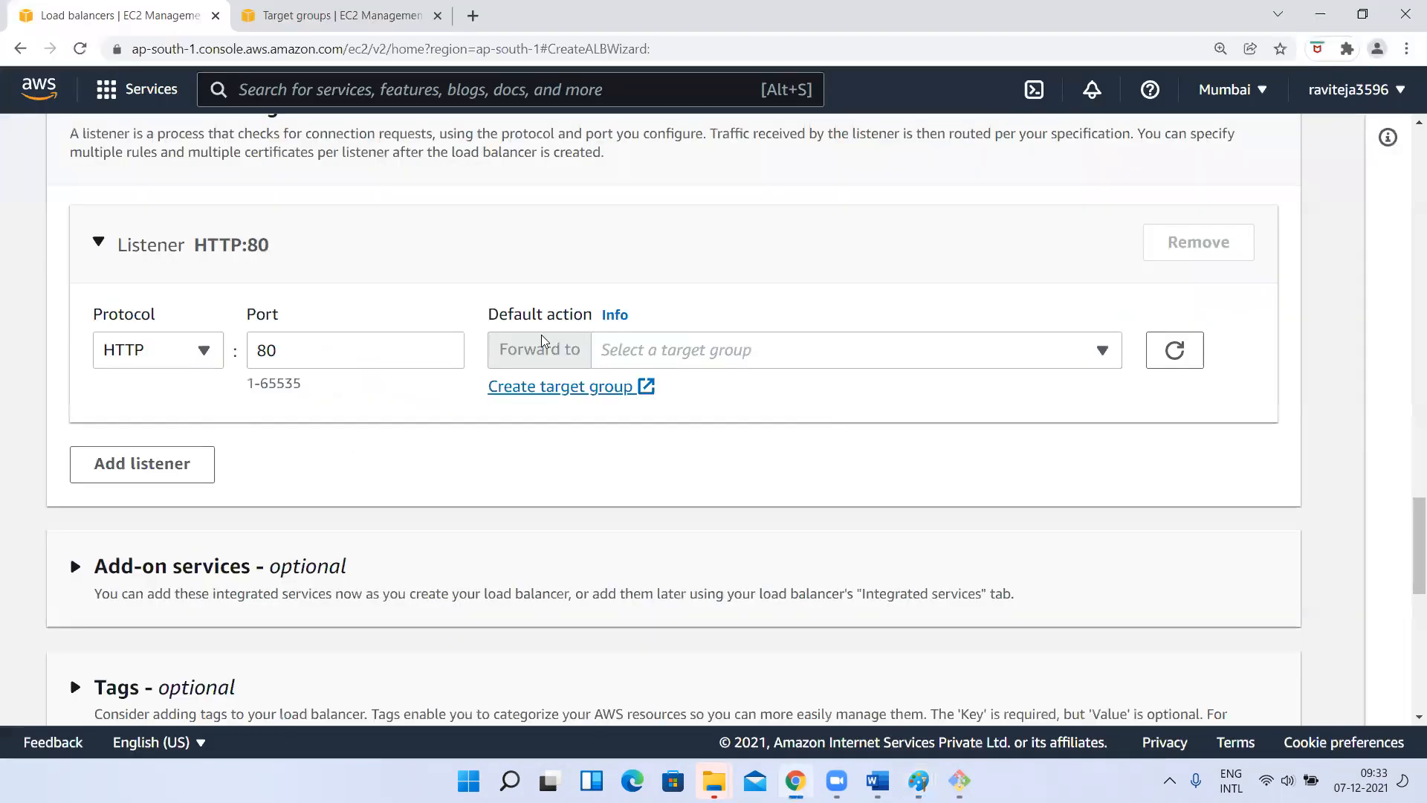
{"action": "key", "text": "ctrl+Tab"}
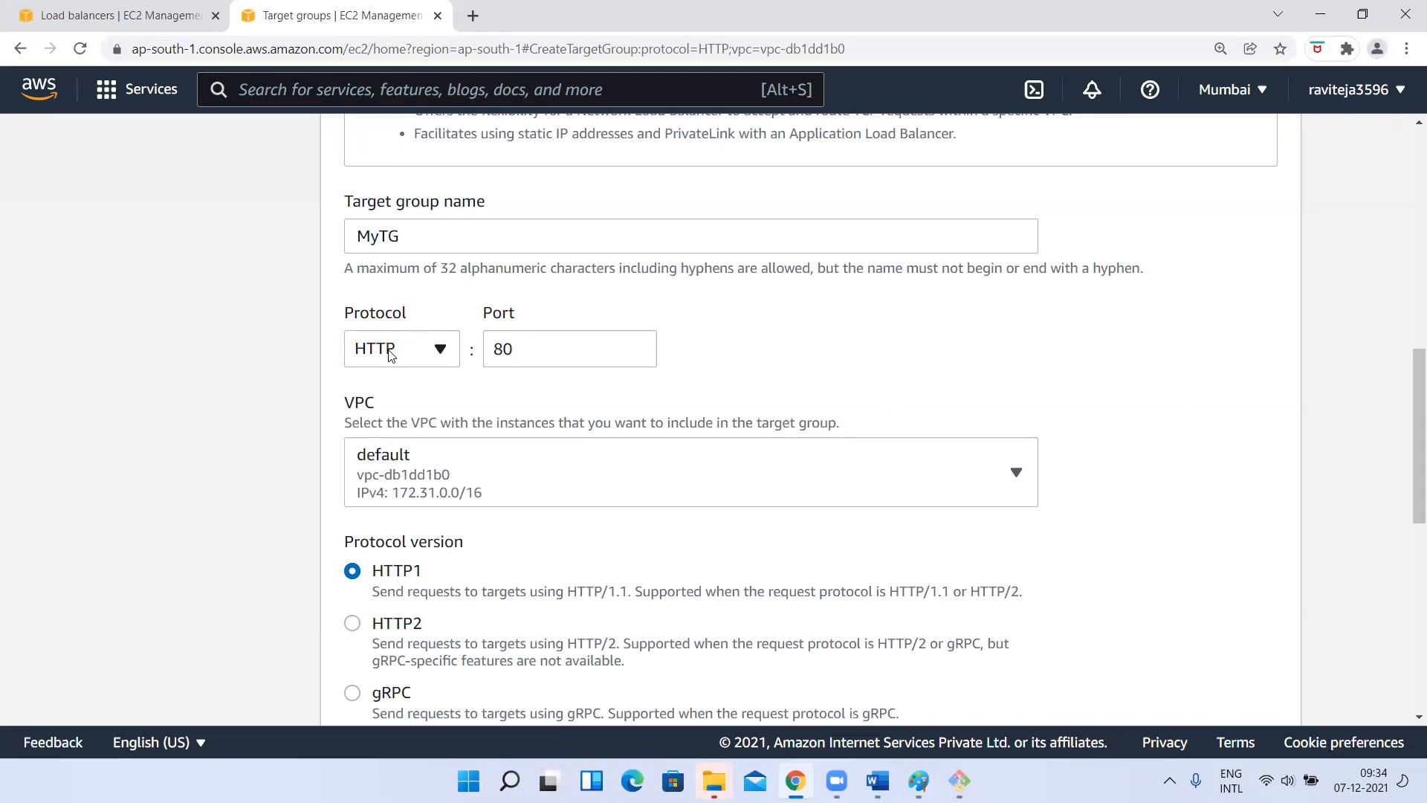
{"action": "left_click", "coordinate": [511, 343]}
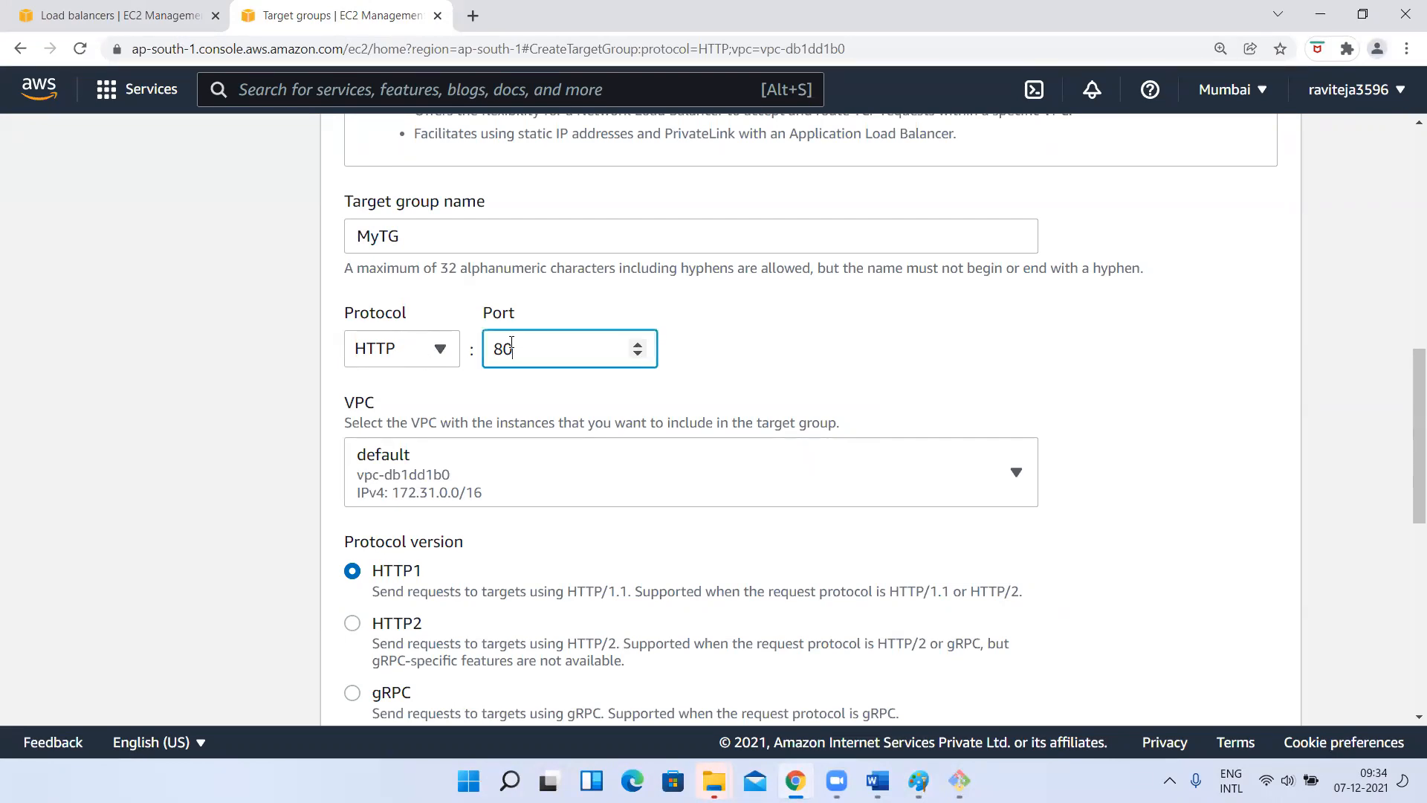
{"action": "scroll", "coordinate": [244, 535], "scroll_direction": "down", "scroll_amount": 2}
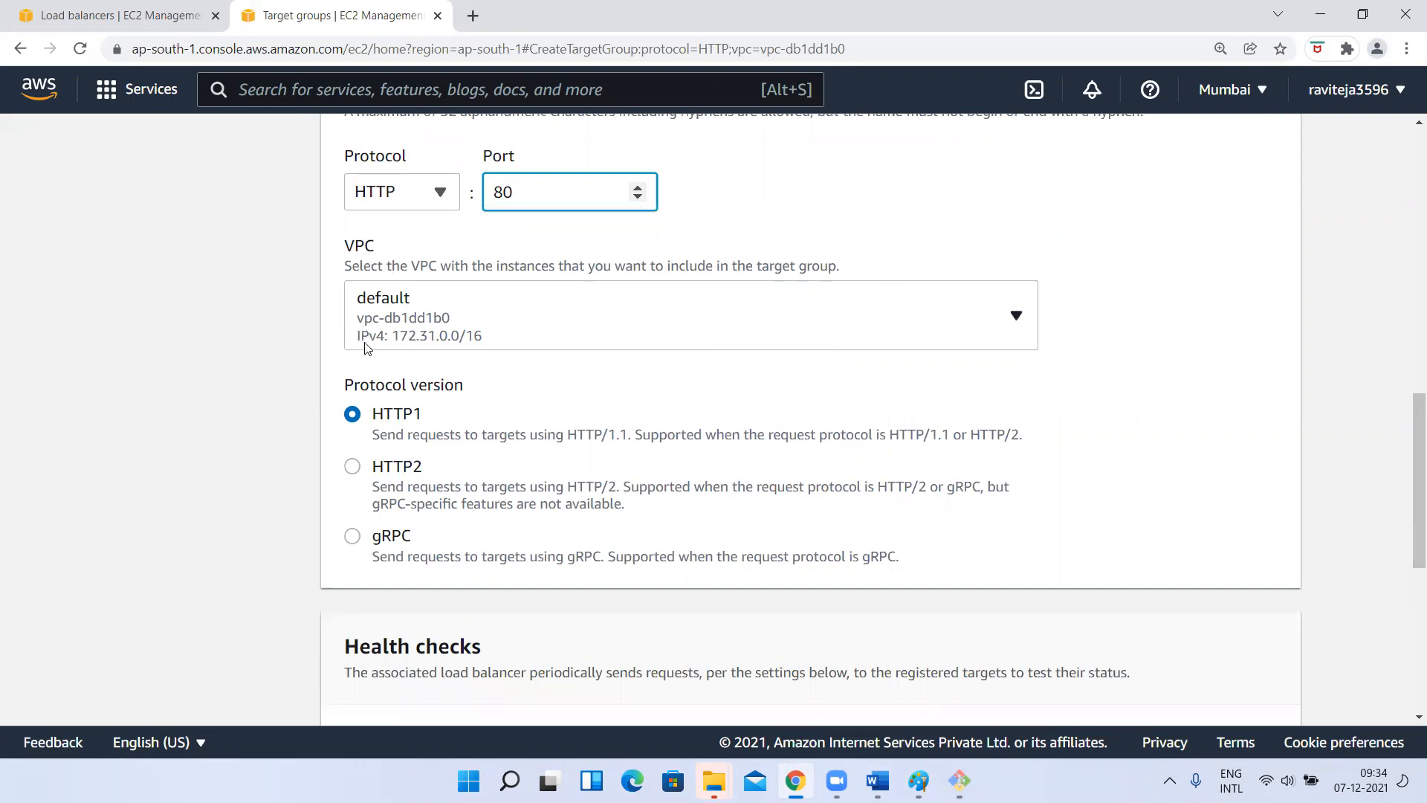
{"action": "scroll", "coordinate": [379, 290], "scroll_direction": "down", "scroll_amount": 2}
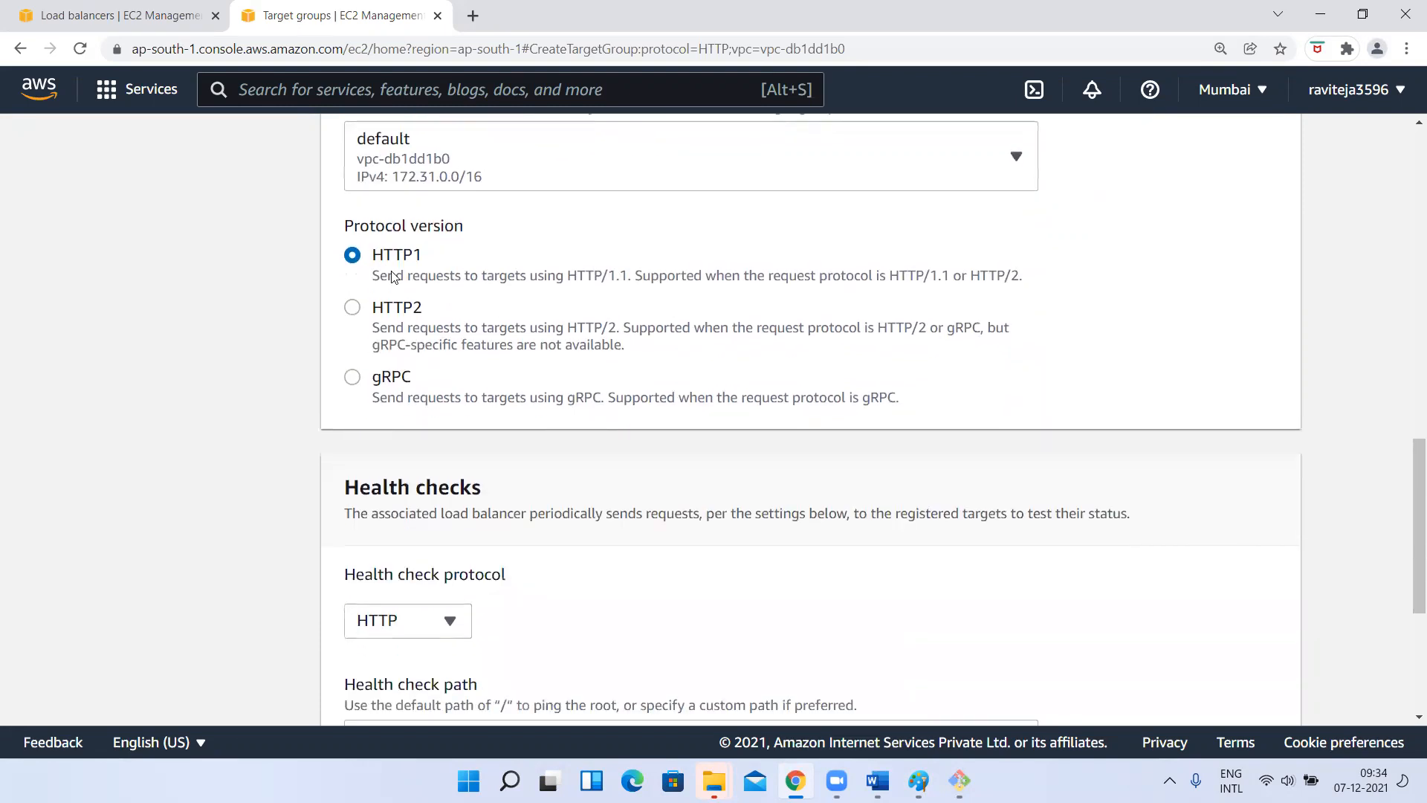
{"action": "scroll", "coordinate": [473, 269], "scroll_direction": "down", "scroll_amount": 1}
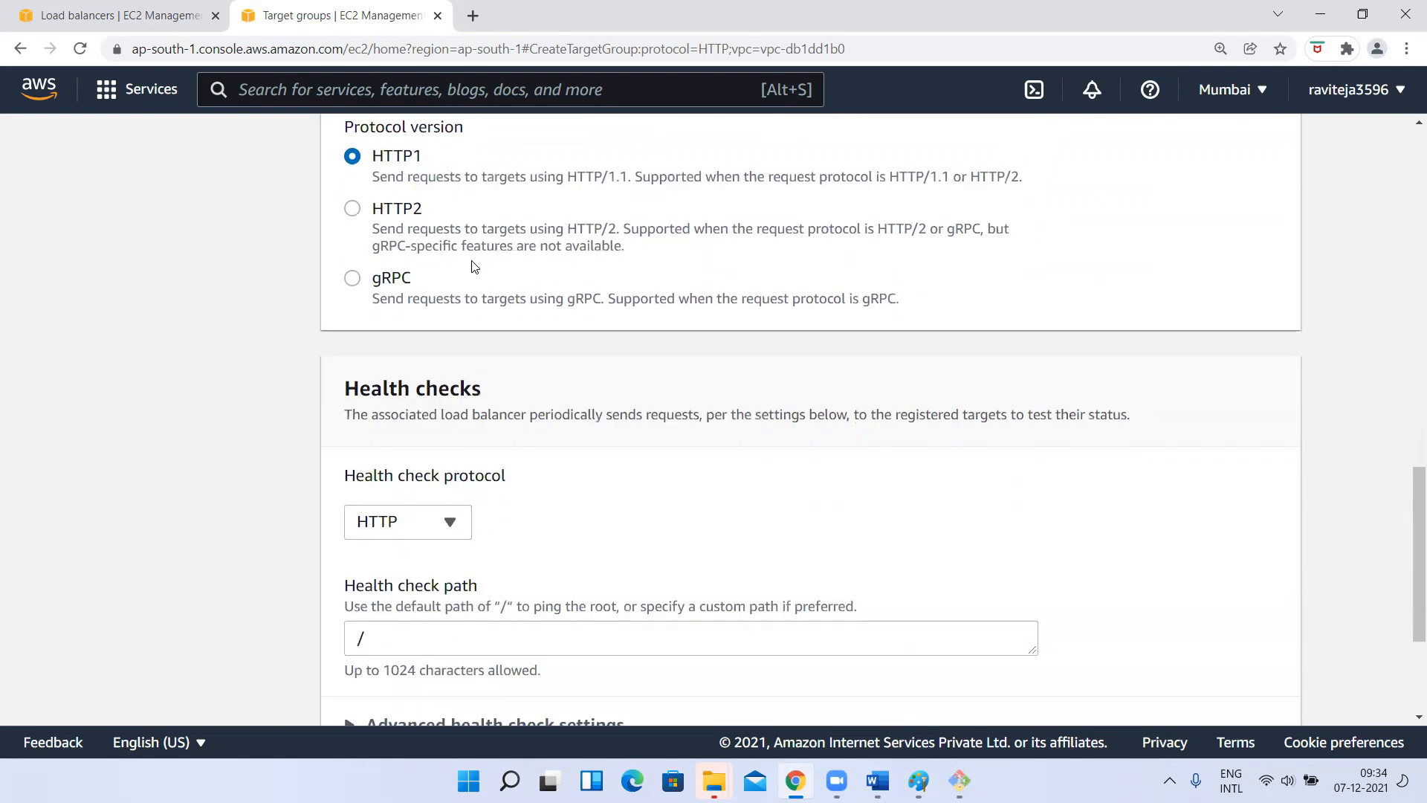
{"action": "scroll", "coordinate": [473, 269], "scroll_direction": "down", "scroll_amount": 2}
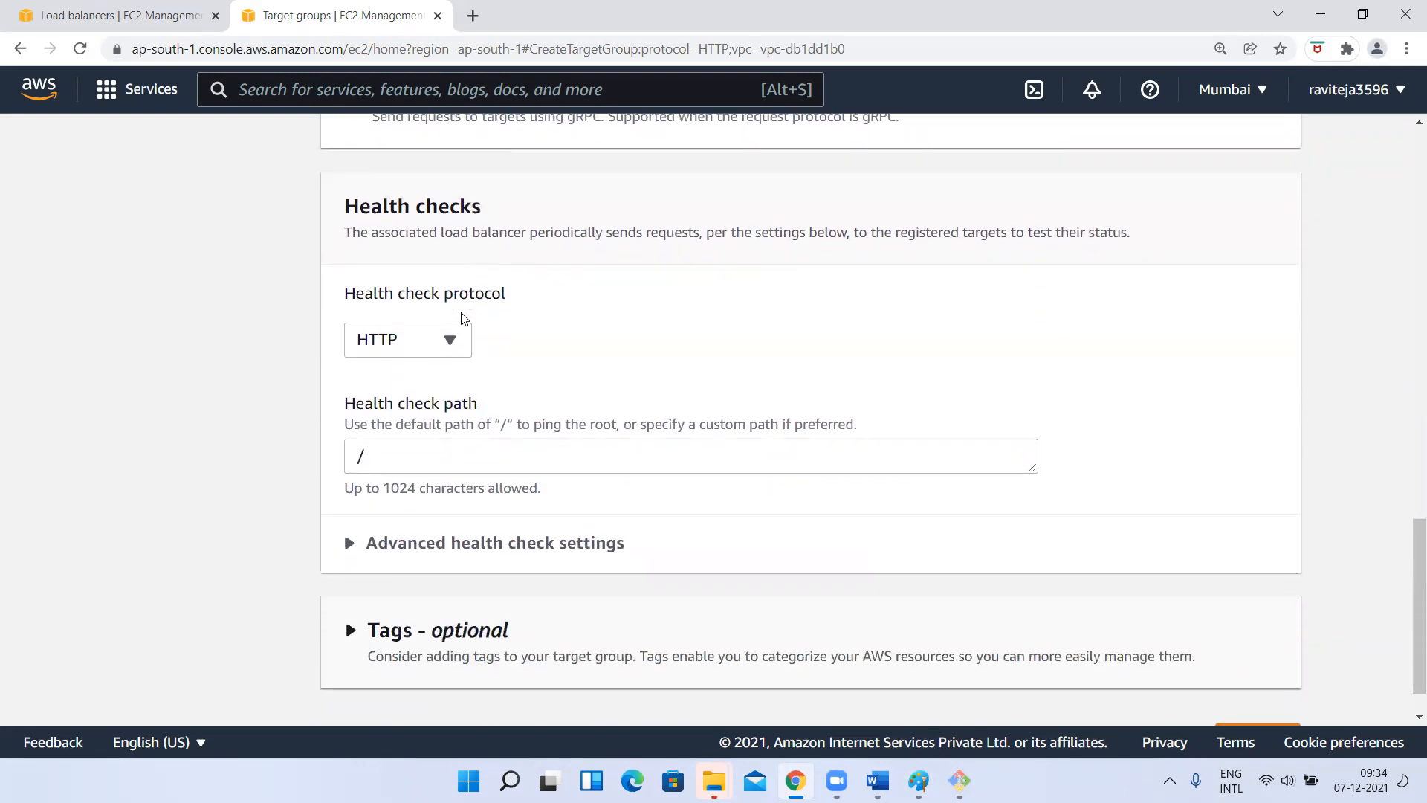
{"action": "left_click", "coordinate": [361, 534]}
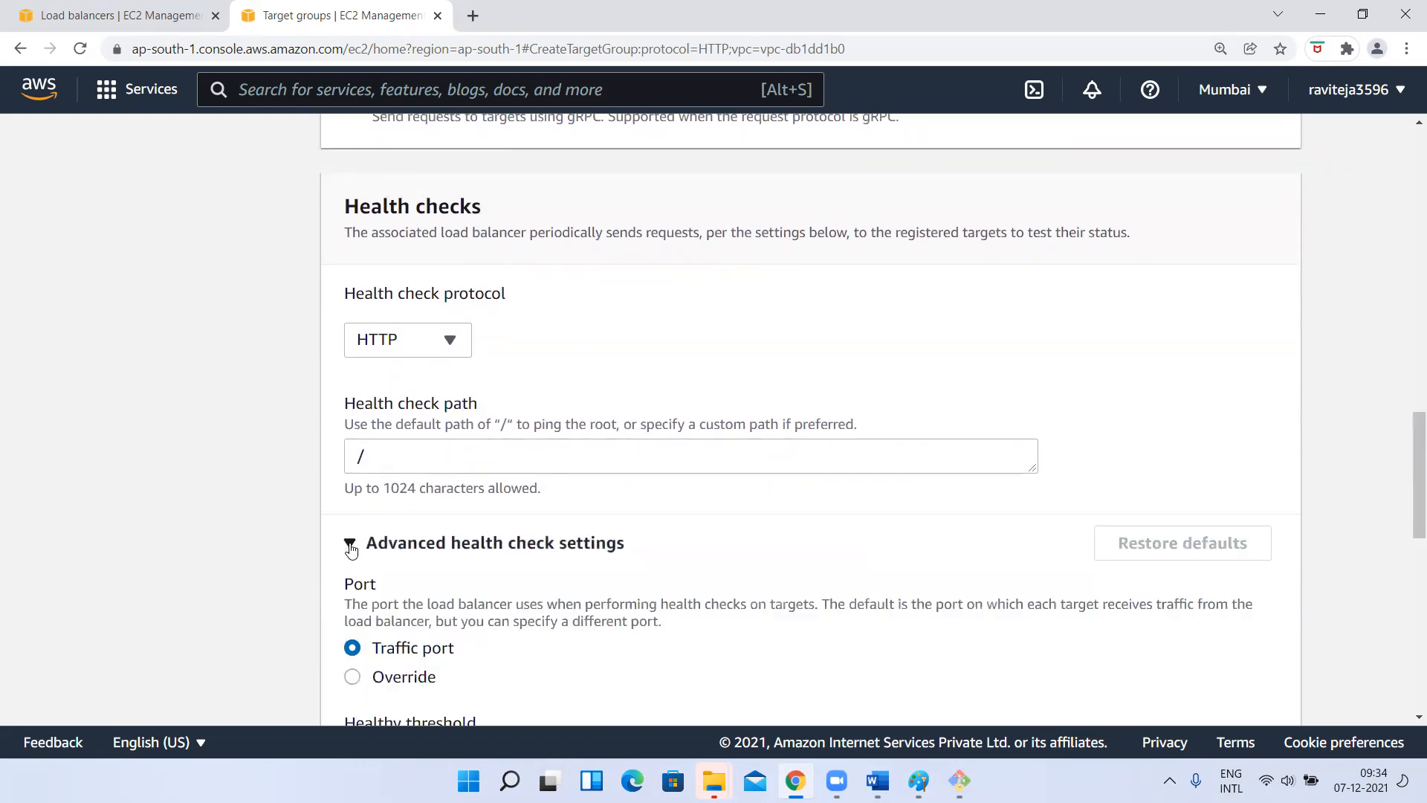
{"action": "scroll", "coordinate": [197, 484], "scroll_direction": "up", "scroll_amount": 1}
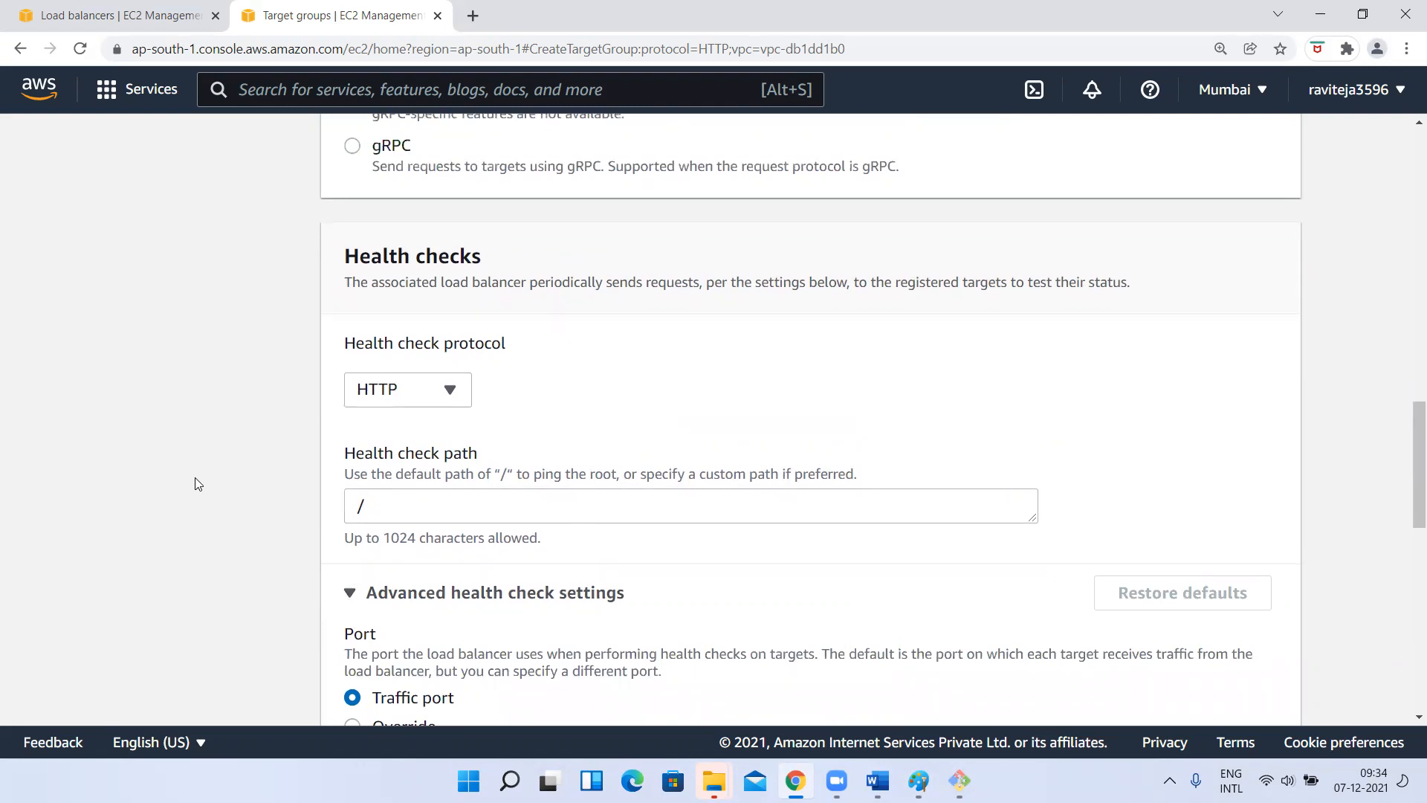
In the Paint diagram, underline the load balancer URL and trace the incoming request line into the hexagon
{"action": "key", "text": "alt+Tab"}
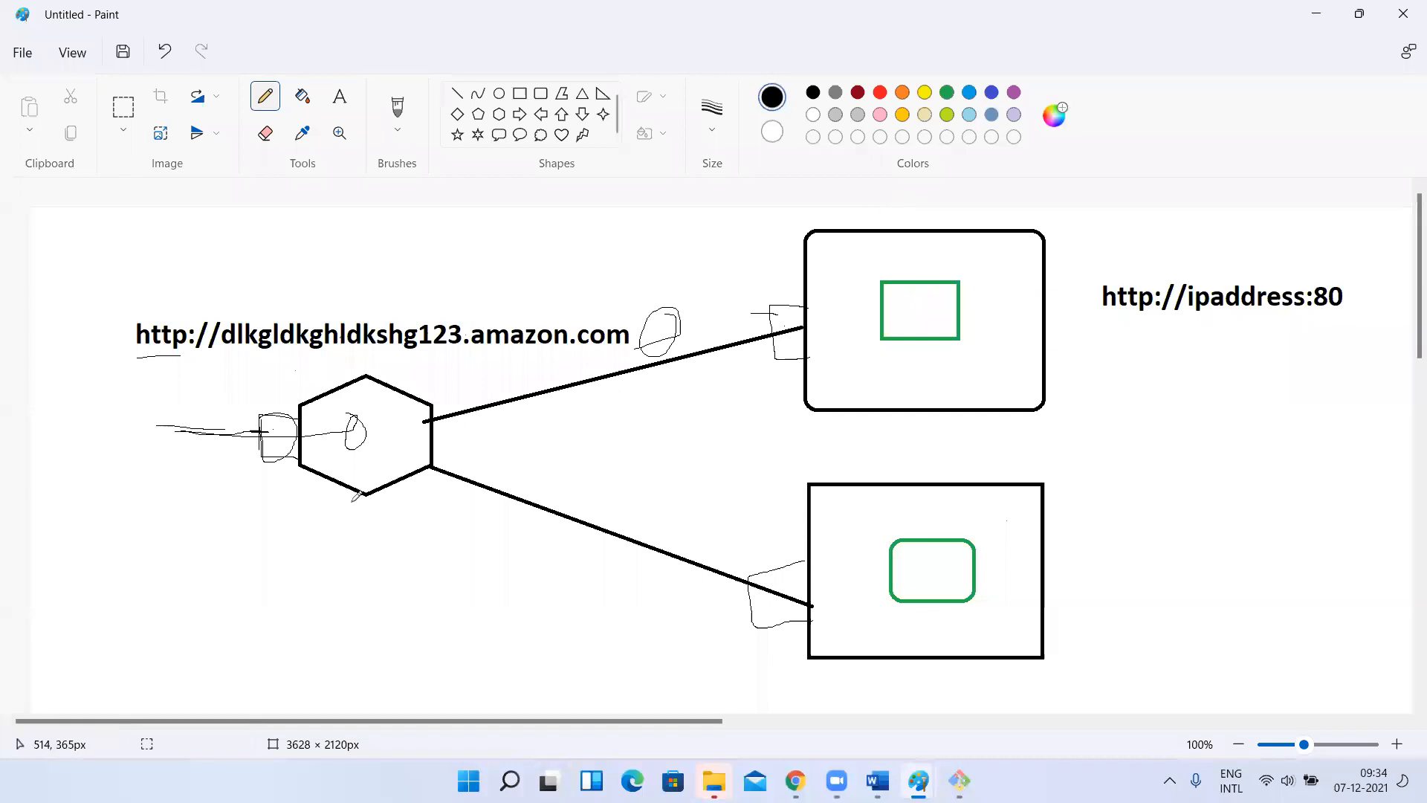
{"action": "left_click_drag", "start_coordinate": [158, 432], "coordinate": [362, 422]}
{"action": "mouse_move", "coordinate": [134, 354]}
{"action": "left_mouse_down"}
{"action": "mouse_move", "coordinate": [375, 368]}
{"action": "mouse_move", "coordinate": [631, 351]}
{"action": "left_mouse_up"}
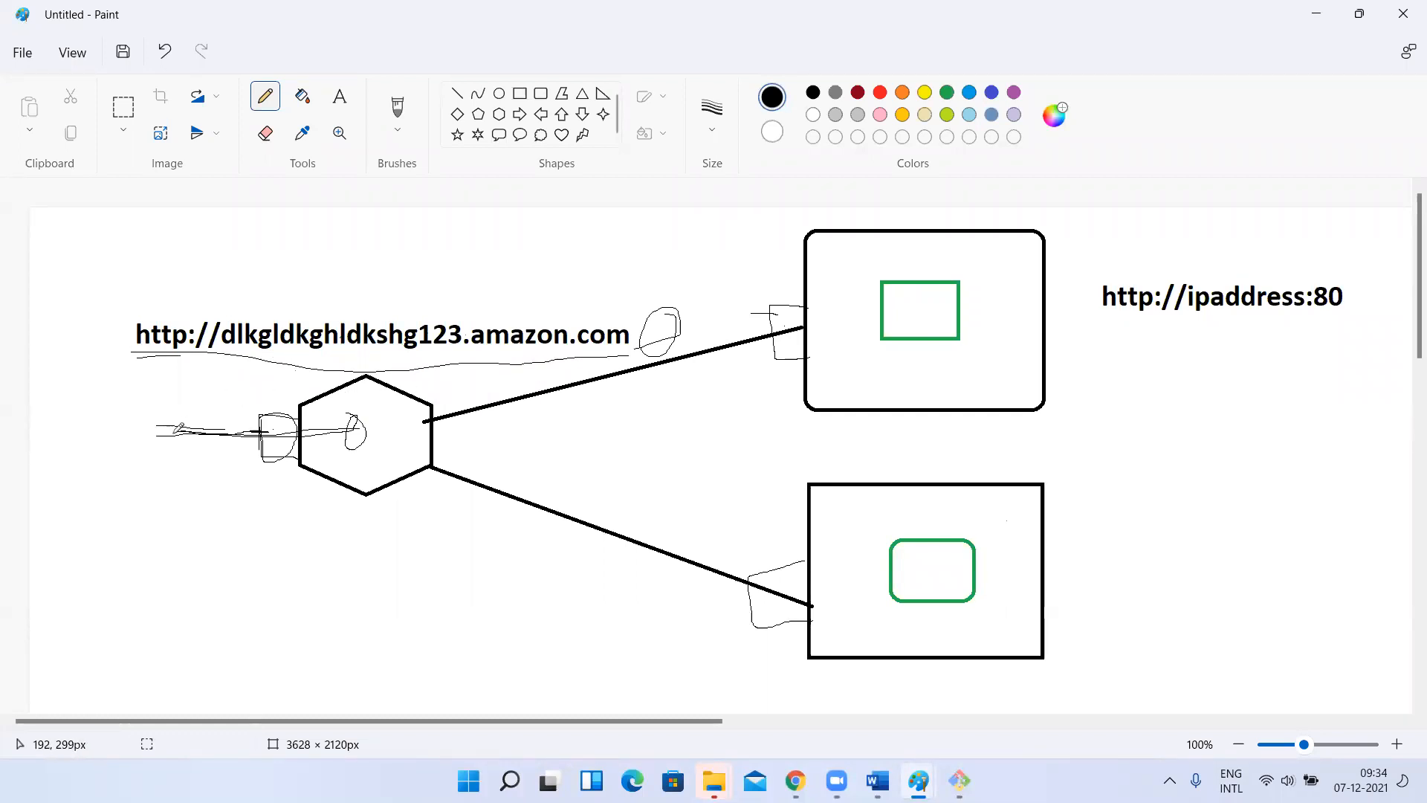
{"action": "left_click_drag", "start_coordinate": [179, 430], "coordinate": [383, 414]}
{"action": "mouse_move", "coordinate": [160, 344]}
{"action": "left_mouse_down"}
{"action": "mouse_move", "coordinate": [179, 367]}
{"action": "mouse_move", "coordinate": [635, 321]}
{"action": "left_mouse_up"}
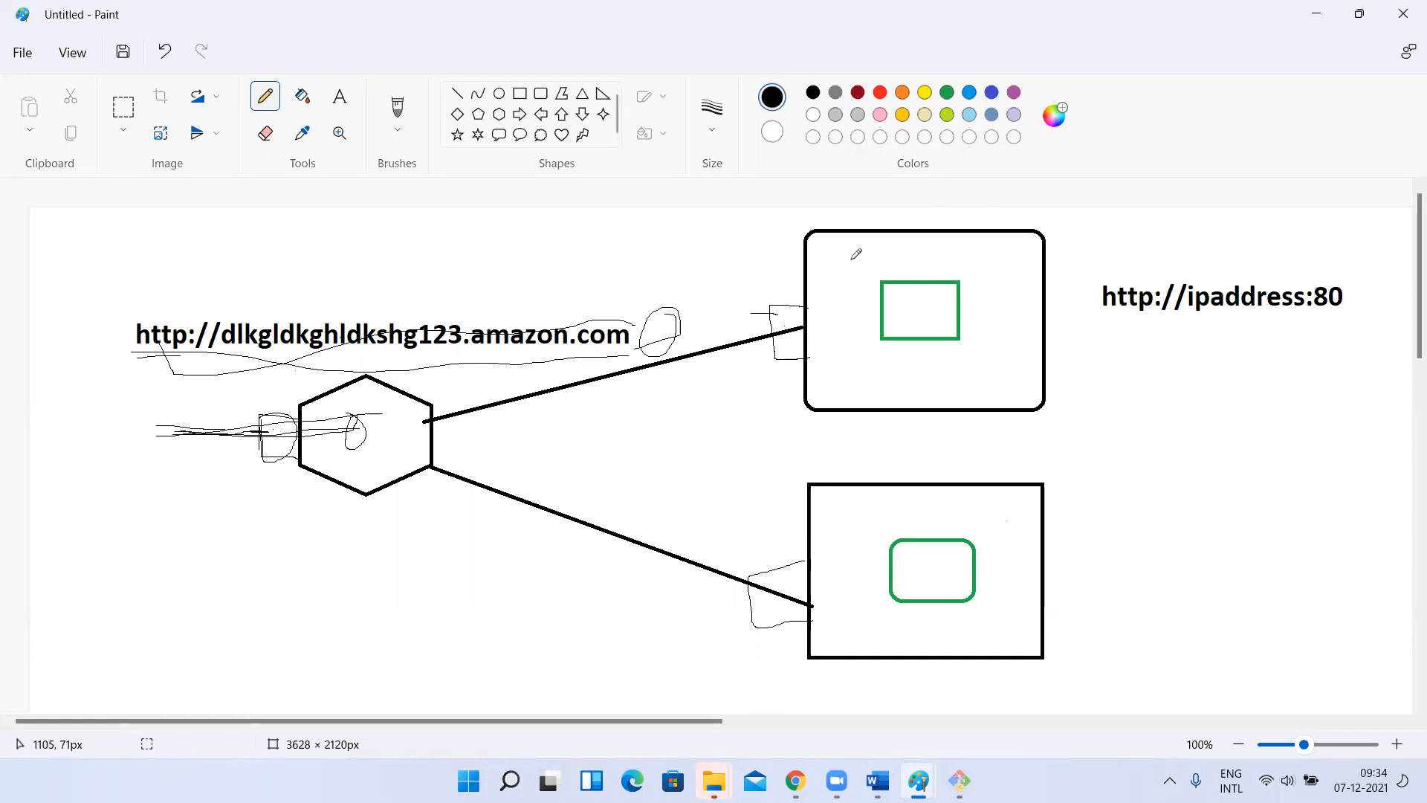
Compare the target group's protocol, port and VPC settings with the load balancer hexagon in the Paint diagram
{"action": "key", "text": "alt+Tab"}
{"action": "scroll", "coordinate": [439, 368], "scroll_direction": "up", "scroll_amount": 5}
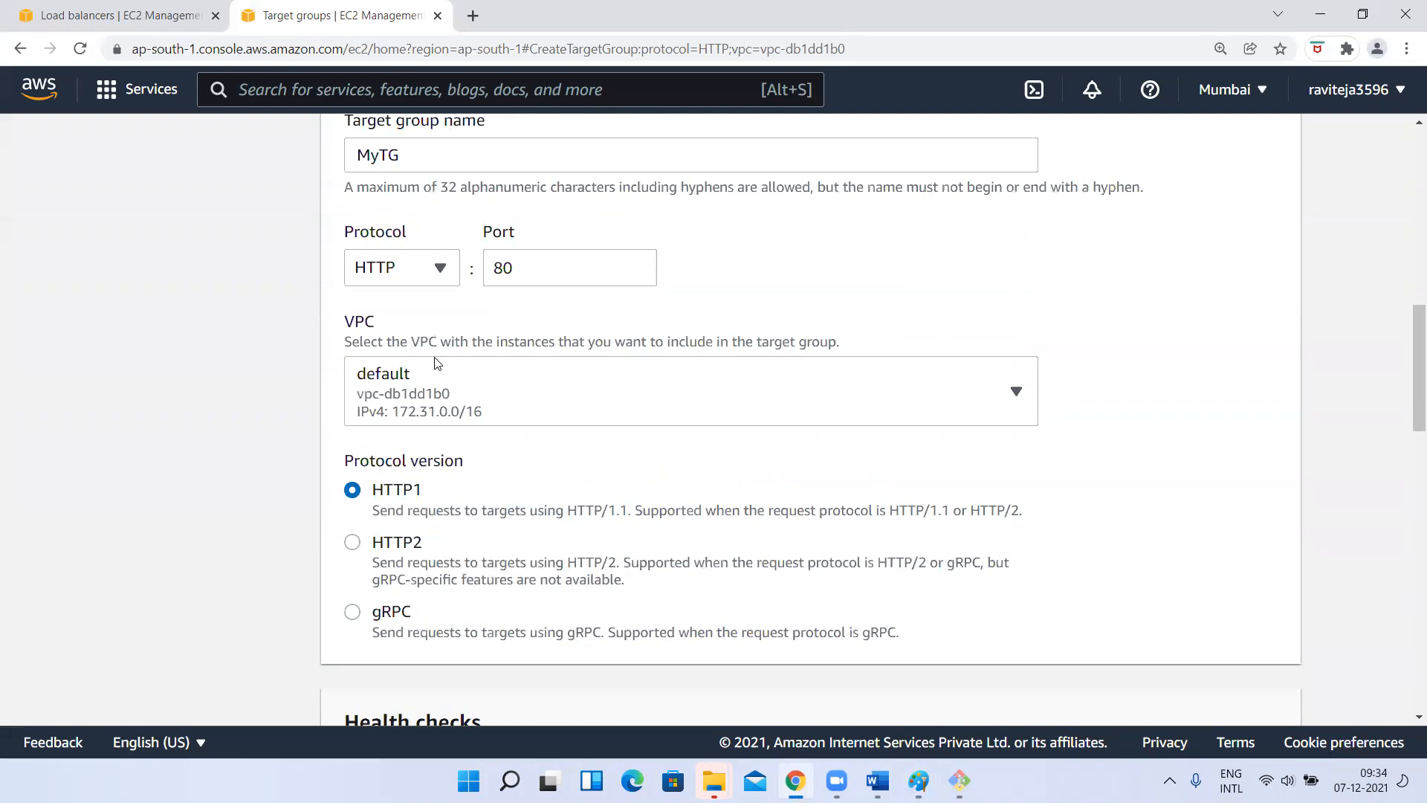
{"action": "scroll", "coordinate": [437, 362], "scroll_direction": "up", "scroll_amount": 1}
{"action": "key", "text": "alt+Tab"}
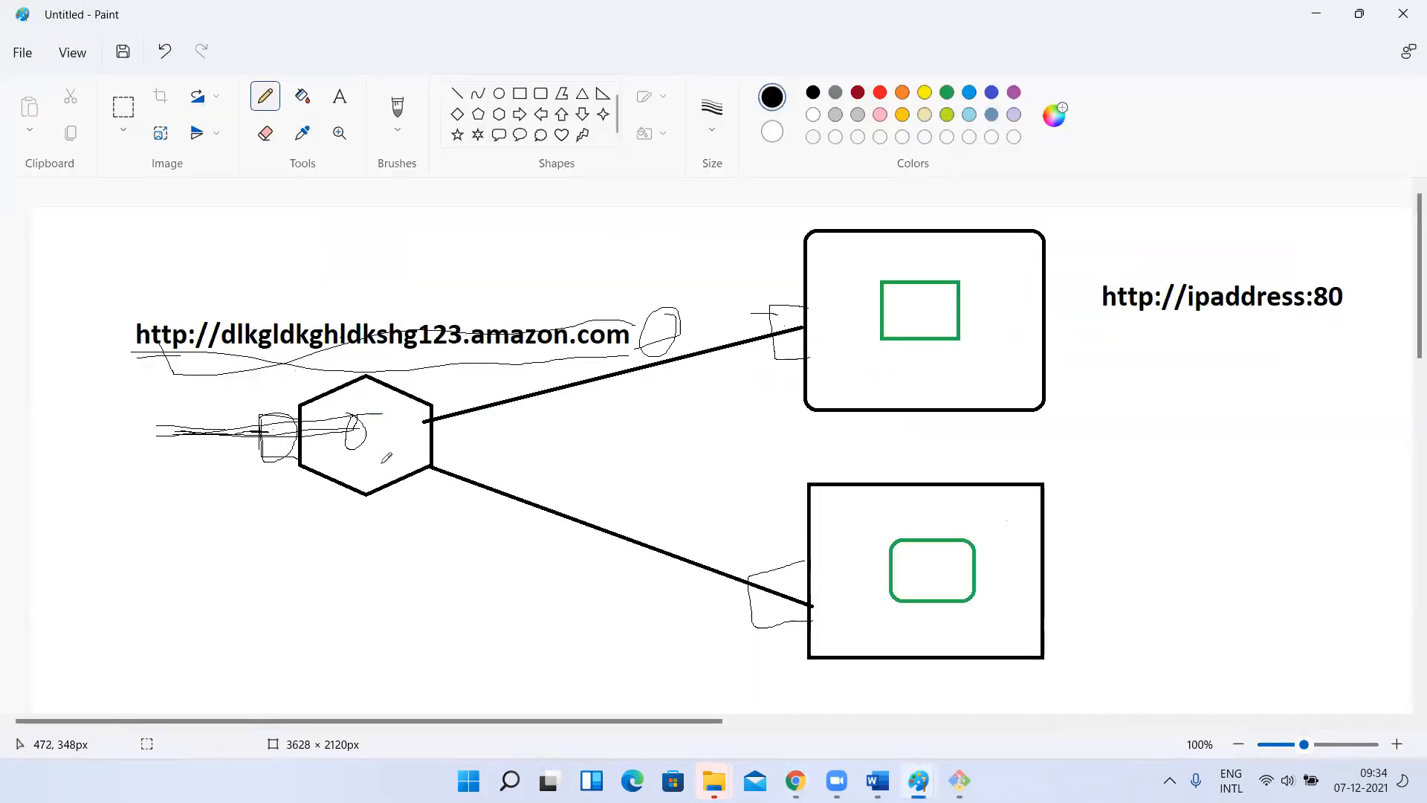
{"action": "key", "text": "alt+Tab"}
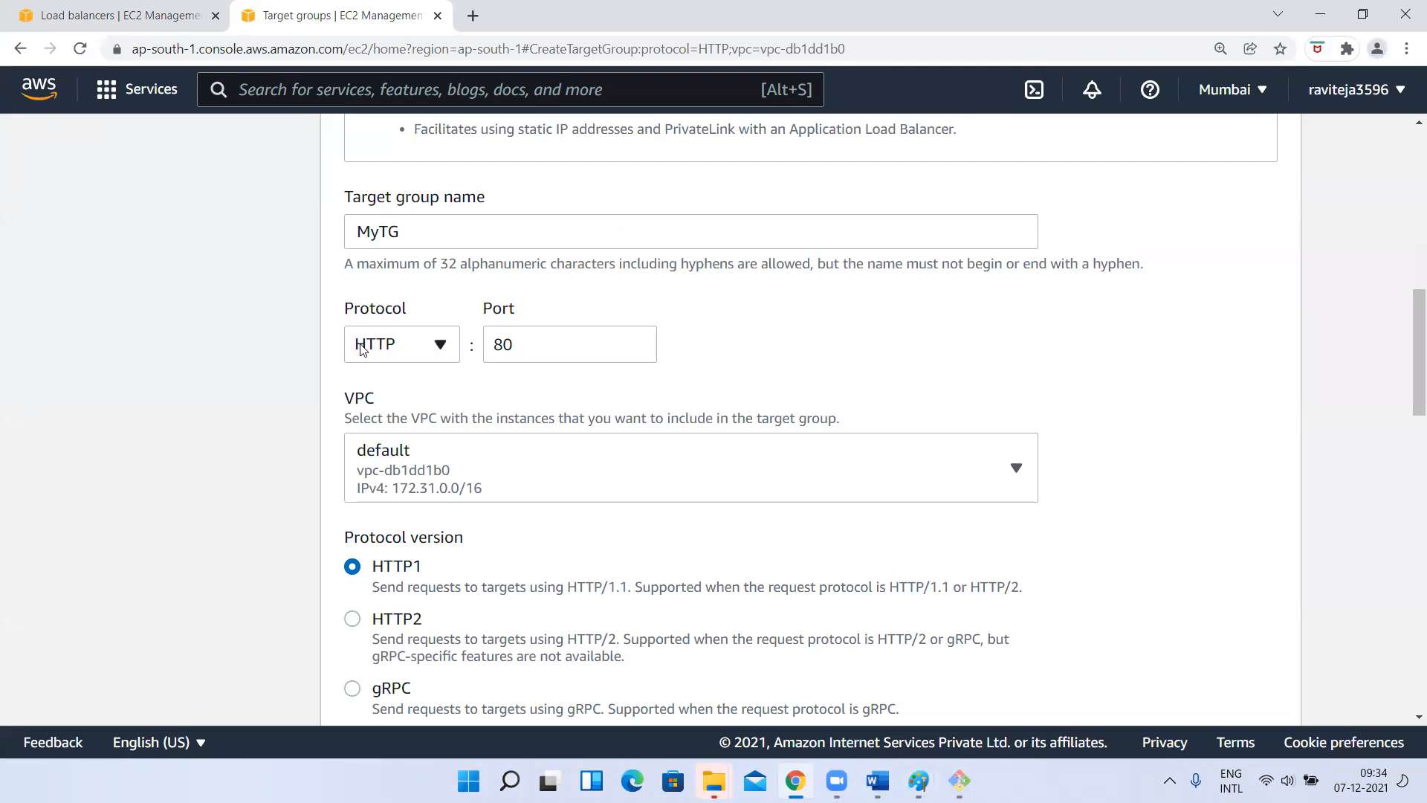
In the Paint diagram, trace the paths from the hexagon to both servers and a sketched third one, and cross out the upper server
{"action": "key", "text": "alt+Tab"}
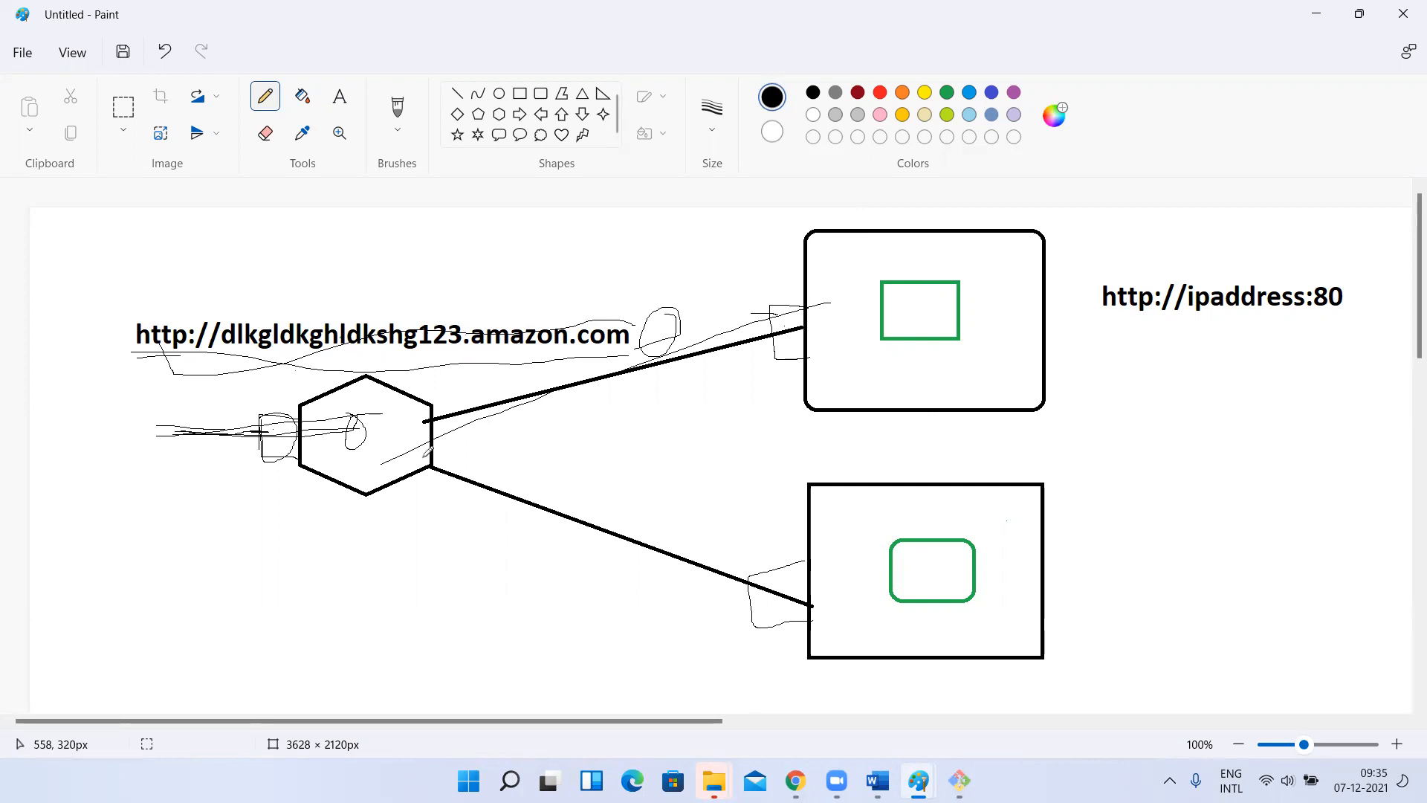
{"action": "left_click_drag", "start_coordinate": [416, 461], "coordinate": [775, 571]}
{"action": "mouse_move", "coordinate": [600, 616]}
{"action": "left_mouse_down"}
{"action": "mouse_move", "coordinate": [488, 656]}
{"action": "mouse_move", "coordinate": [636, 654]}
{"action": "mouse_move", "coordinate": [545, 657]}
{"action": "mouse_move", "coordinate": [551, 672]}
{"action": "mouse_move", "coordinate": [380, 472]}
{"action": "left_mouse_up"}
{"action": "mouse_move", "coordinate": [775, 260]}
{"action": "left_mouse_down"}
{"action": "mouse_move", "coordinate": [878, 300]}
{"action": "mouse_move", "coordinate": [716, 459]}
{"action": "left_mouse_up"}
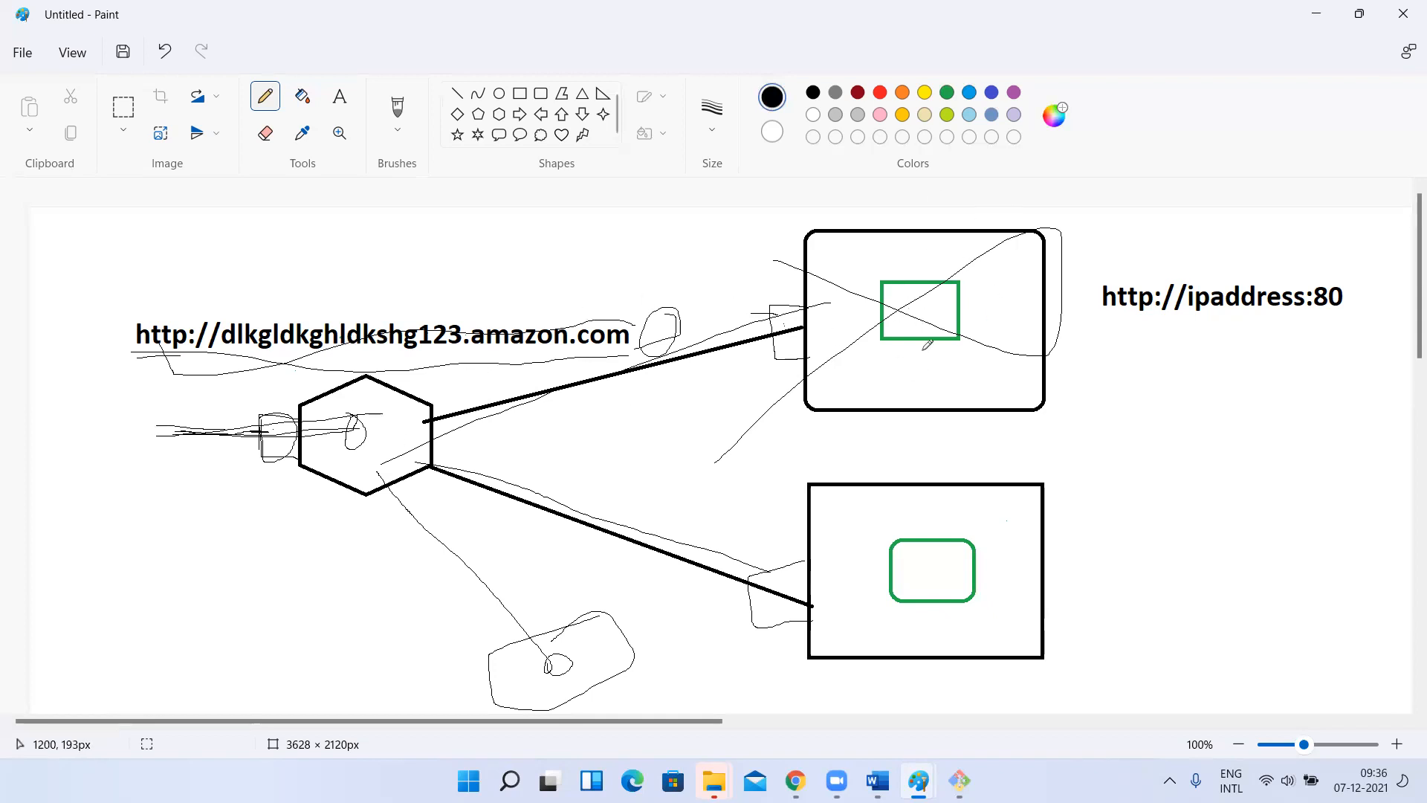
Review the target group form in the browser, from the target types down to the health checks section
{"action": "key", "text": "alt+Tab"}
{"action": "scroll", "coordinate": [550, 506], "scroll_direction": "down", "scroll_amount": 8}
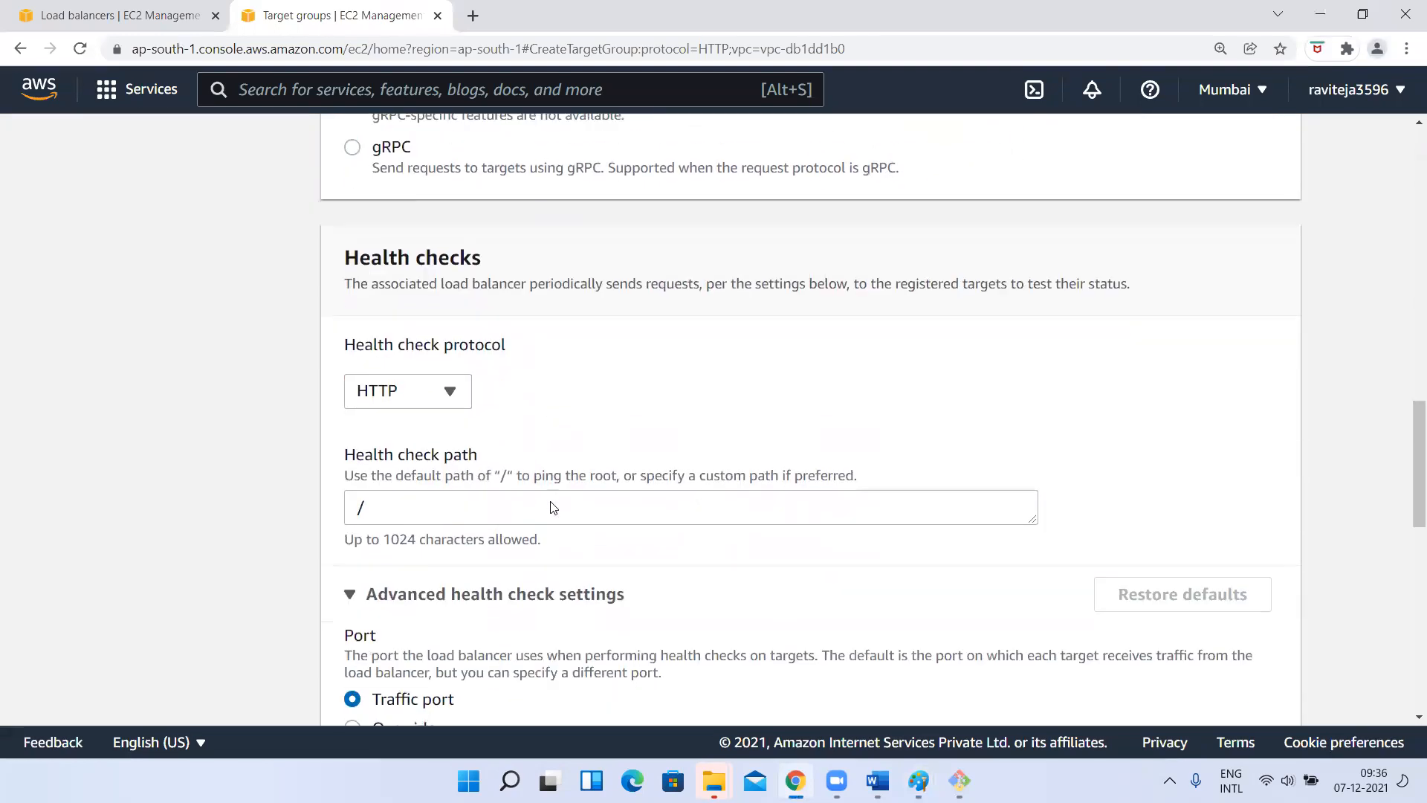
{"action": "scroll", "coordinate": [552, 507], "scroll_direction": "down", "scroll_amount": 1}
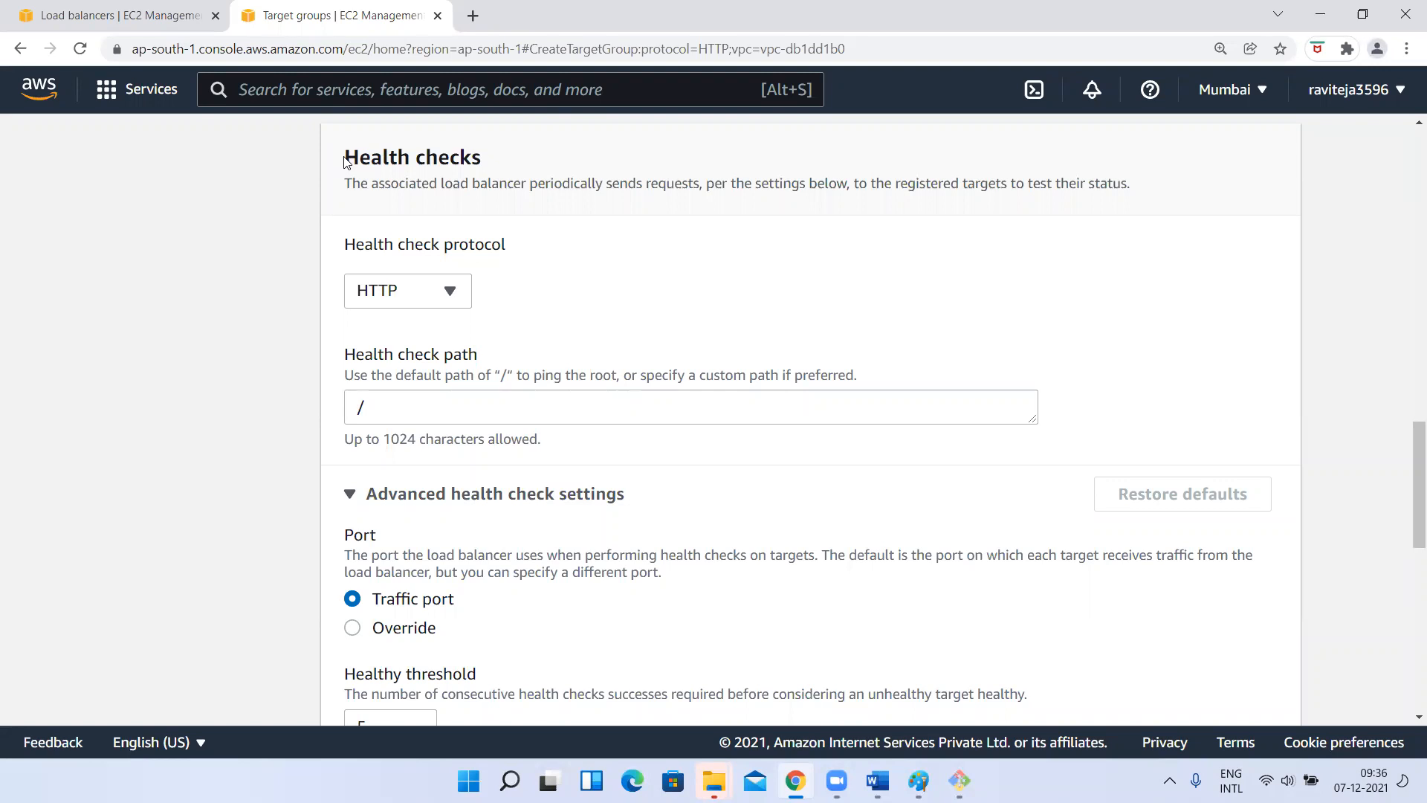
{"action": "scroll", "coordinate": [468, 286], "scroll_direction": "up", "scroll_amount": 10}
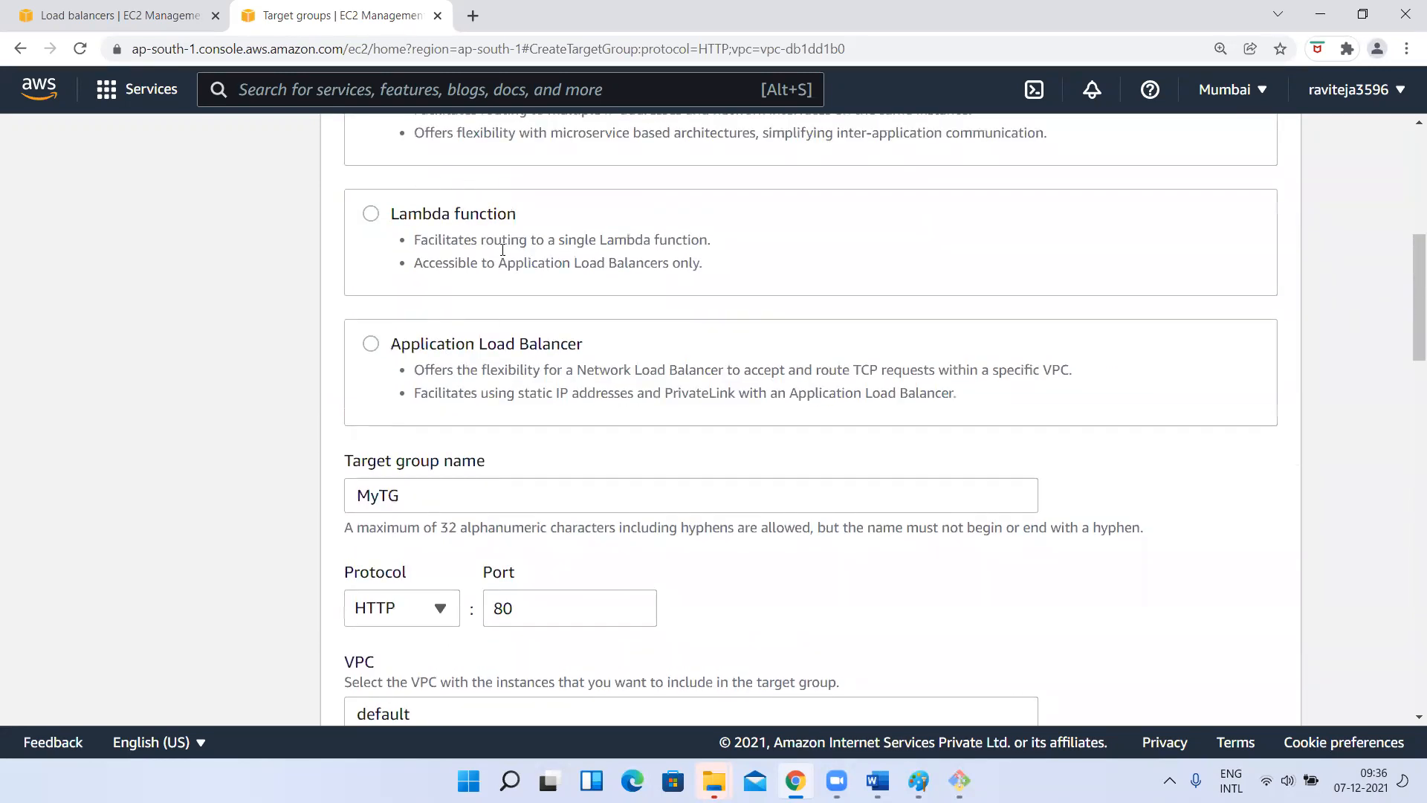
{"action": "scroll", "coordinate": [437, 264], "scroll_direction": "up", "scroll_amount": 5}
{"action": "scroll", "coordinate": [413, 463], "scroll_direction": "down", "scroll_amount": 6}
{"action": "scroll", "coordinate": [414, 462], "scroll_direction": "down", "scroll_amount": 15}
{"action": "scroll", "coordinate": [414, 462], "scroll_direction": "up", "scroll_amount": 4}
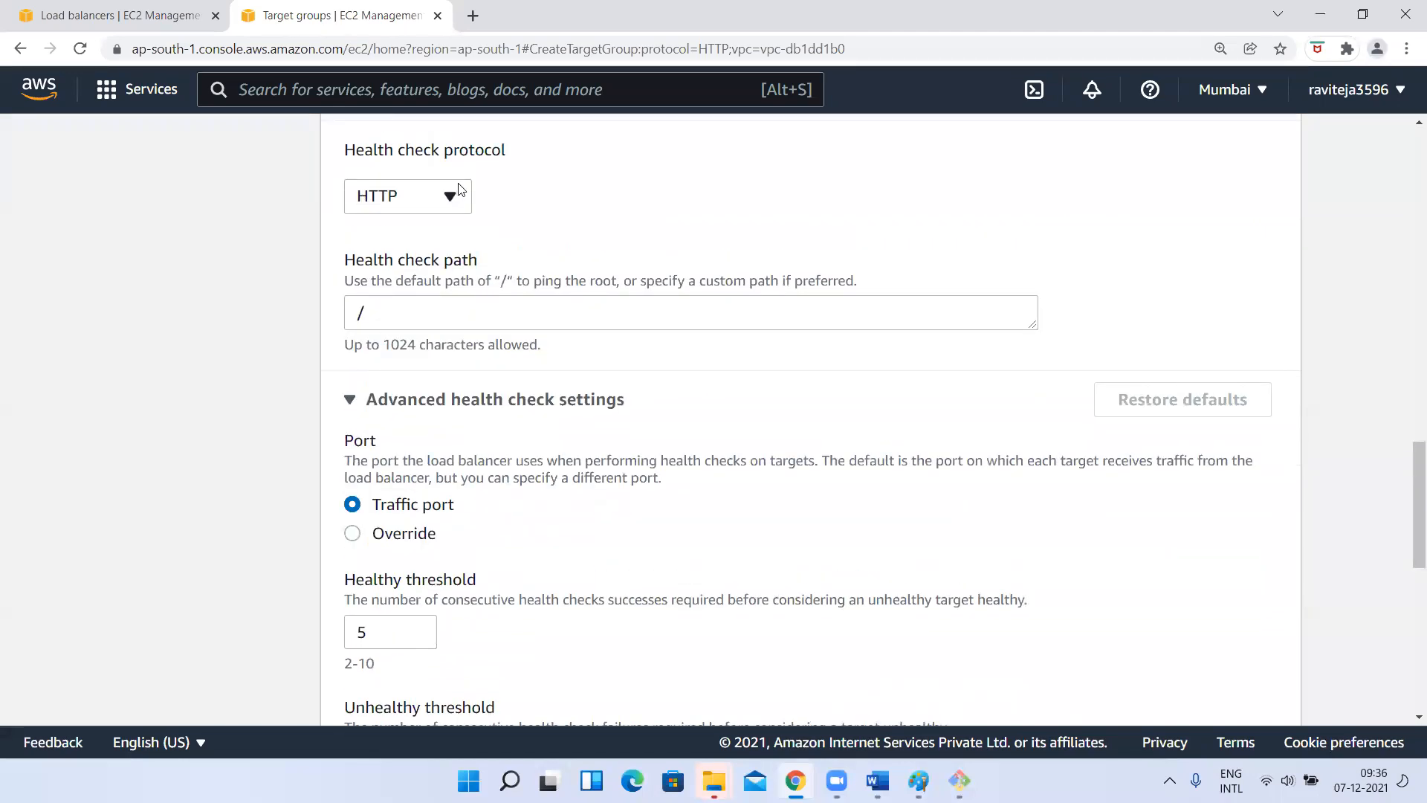
Examine the health check protocol, path and port options, comparing them with the load balancer's listener
{"action": "left_click", "coordinate": [369, 315]}
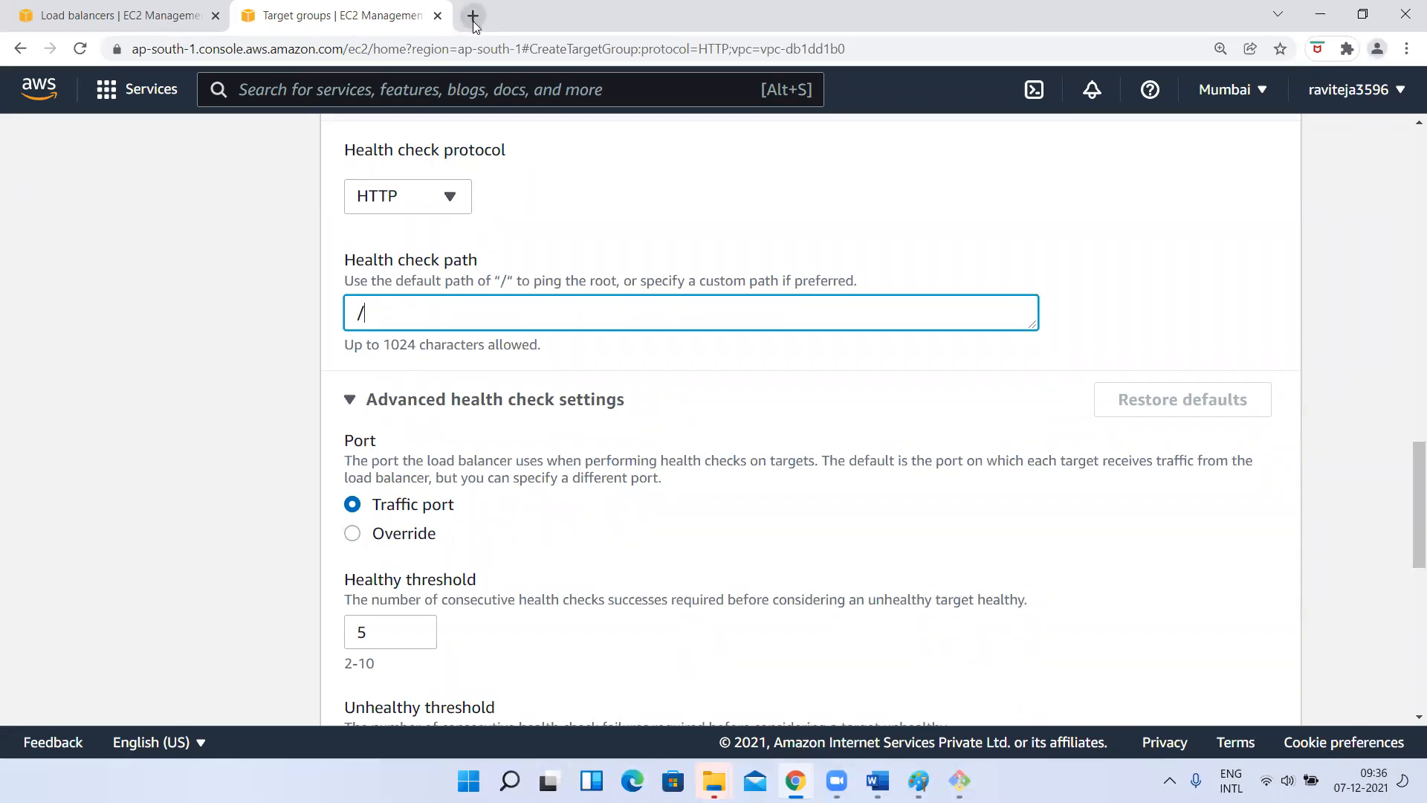
{"action": "left_click", "coordinate": [93, 6]}
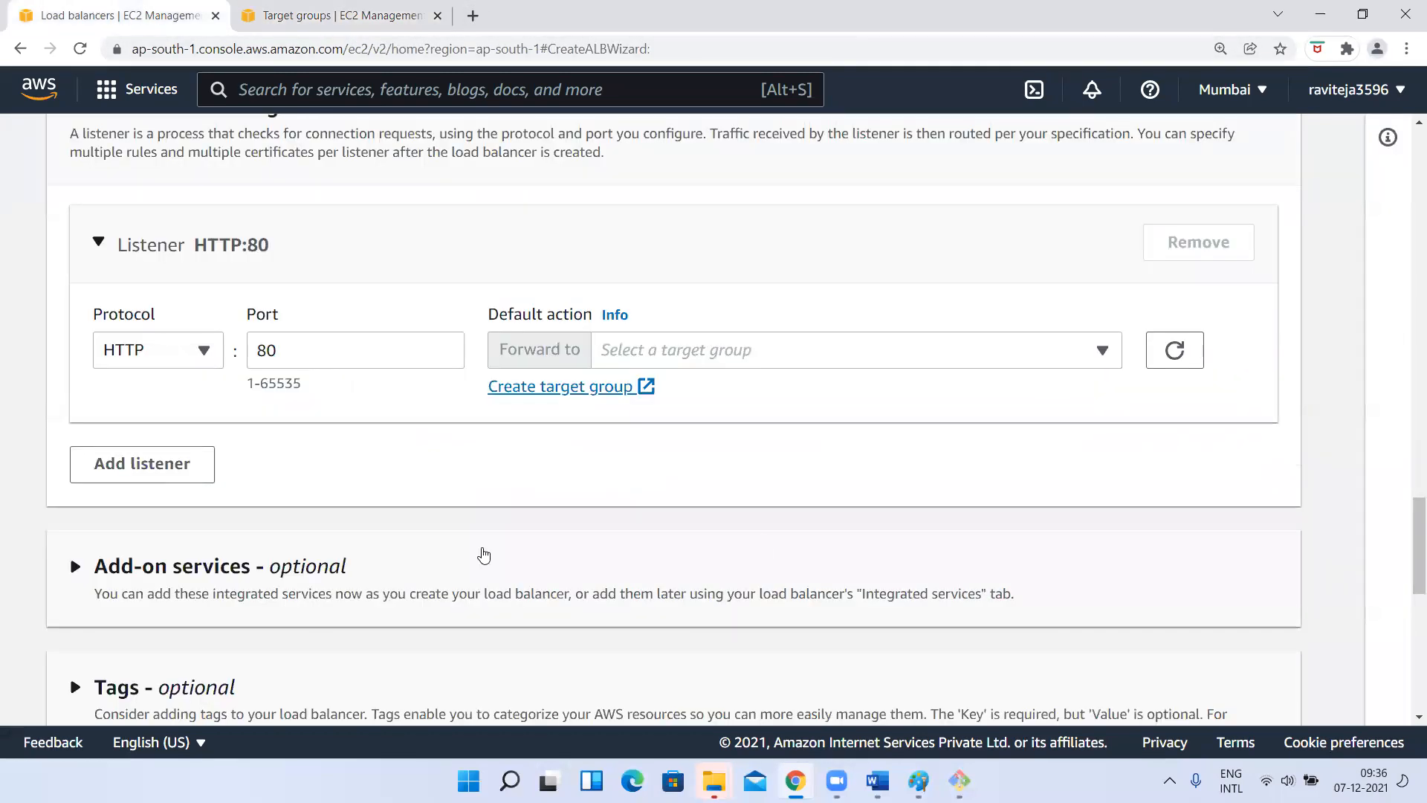
{"action": "left_click", "coordinate": [264, 9]}
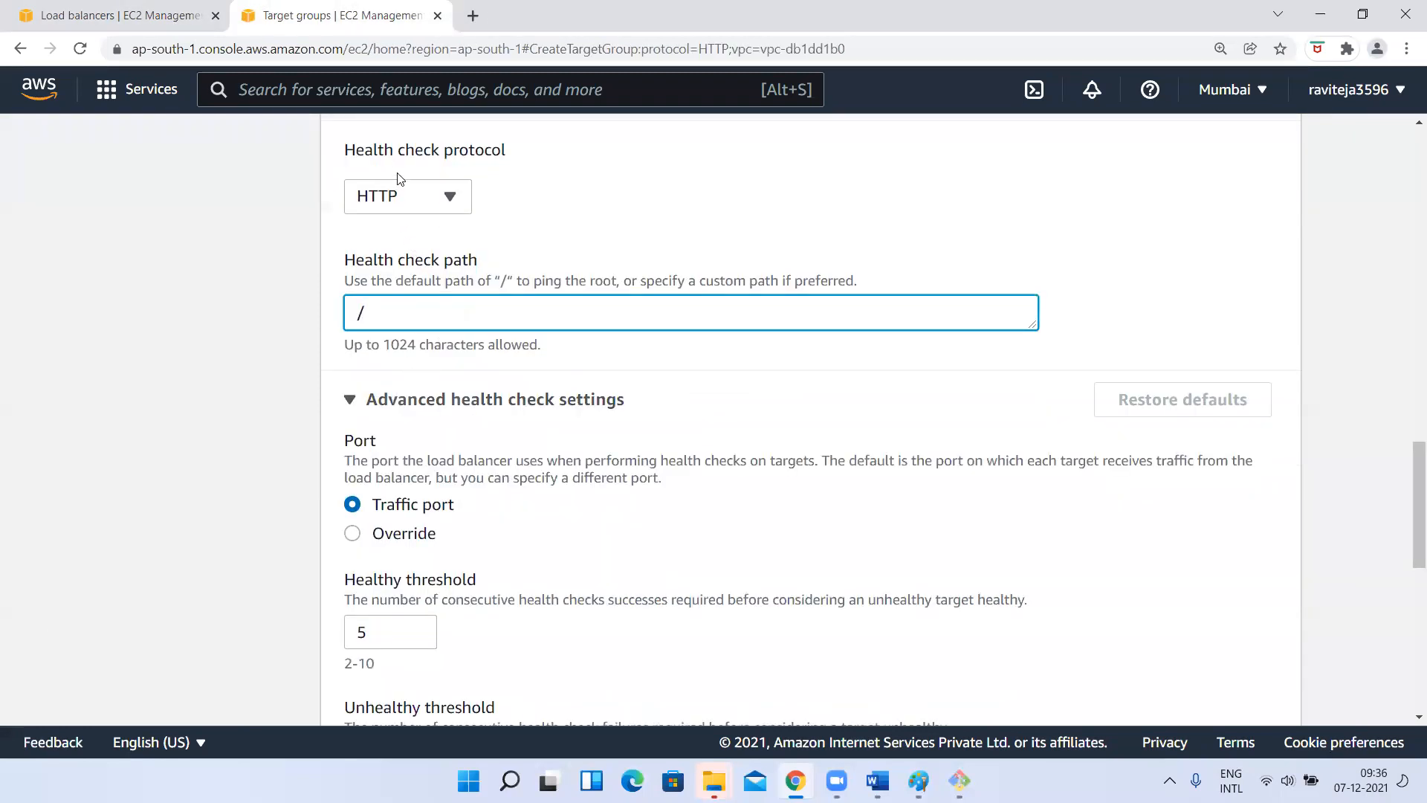
{"action": "scroll", "coordinate": [431, 223], "scroll_direction": "up", "scroll_amount": 1}
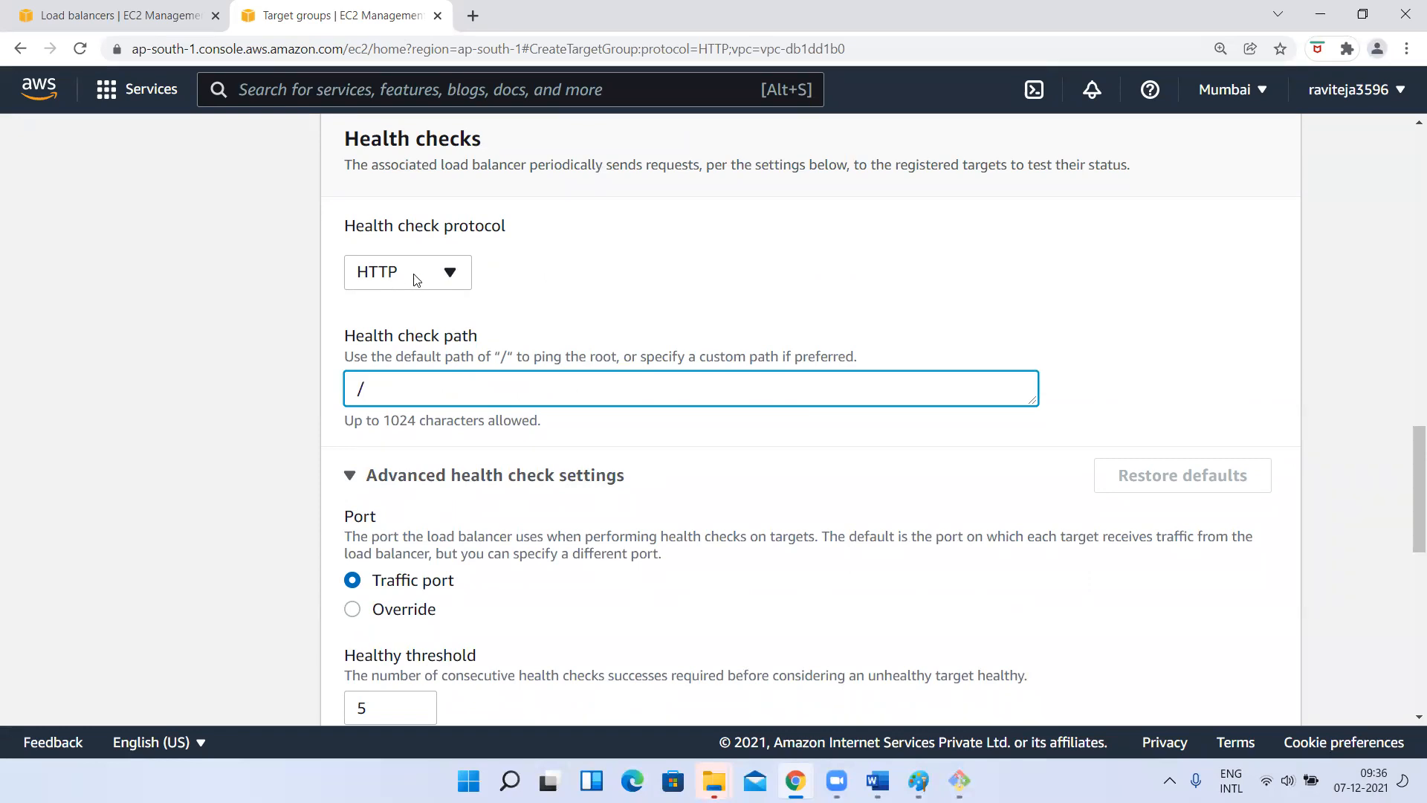
{"action": "scroll", "coordinate": [423, 360], "scroll_direction": "down", "scroll_amount": 1}
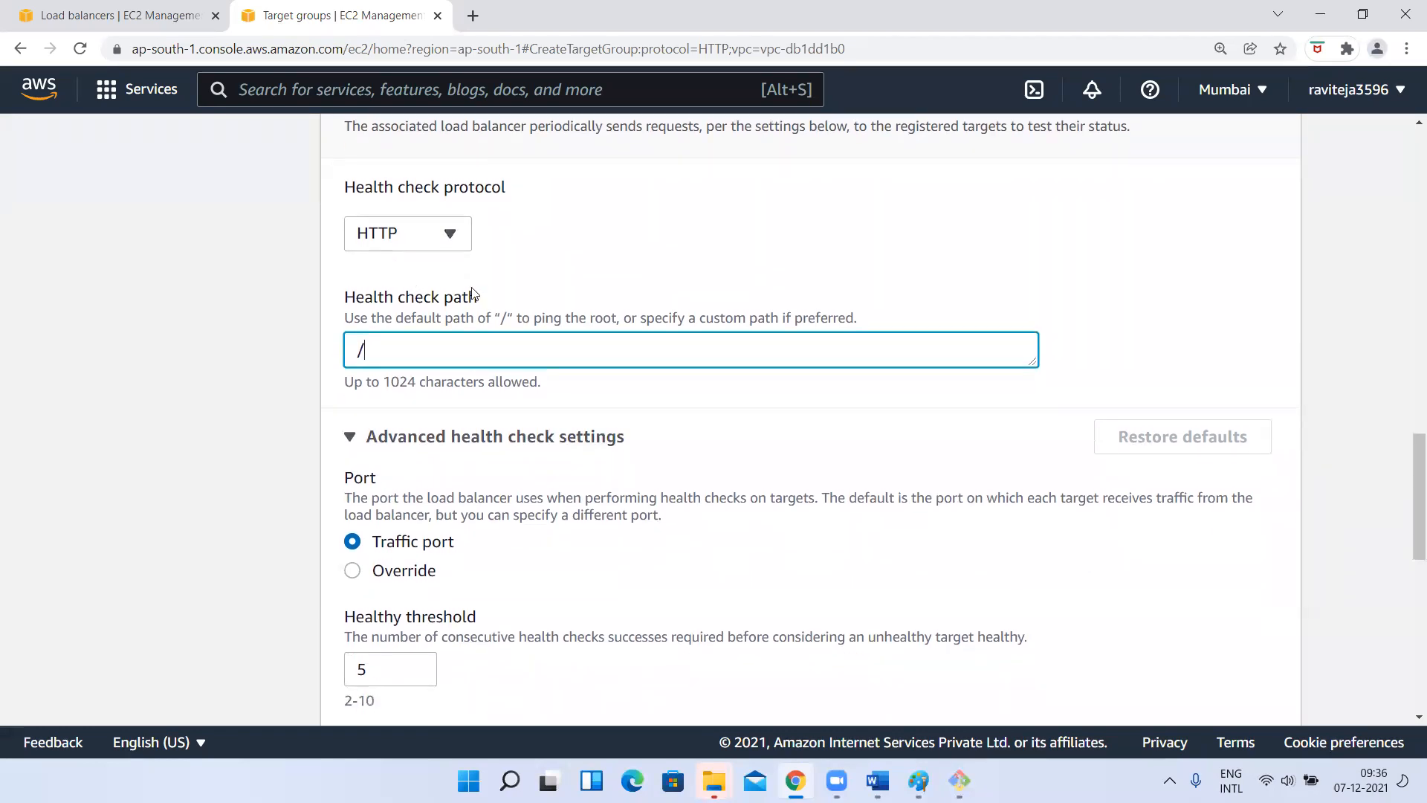
{"action": "scroll", "coordinate": [428, 363], "scroll_direction": "down", "scroll_amount": 2}
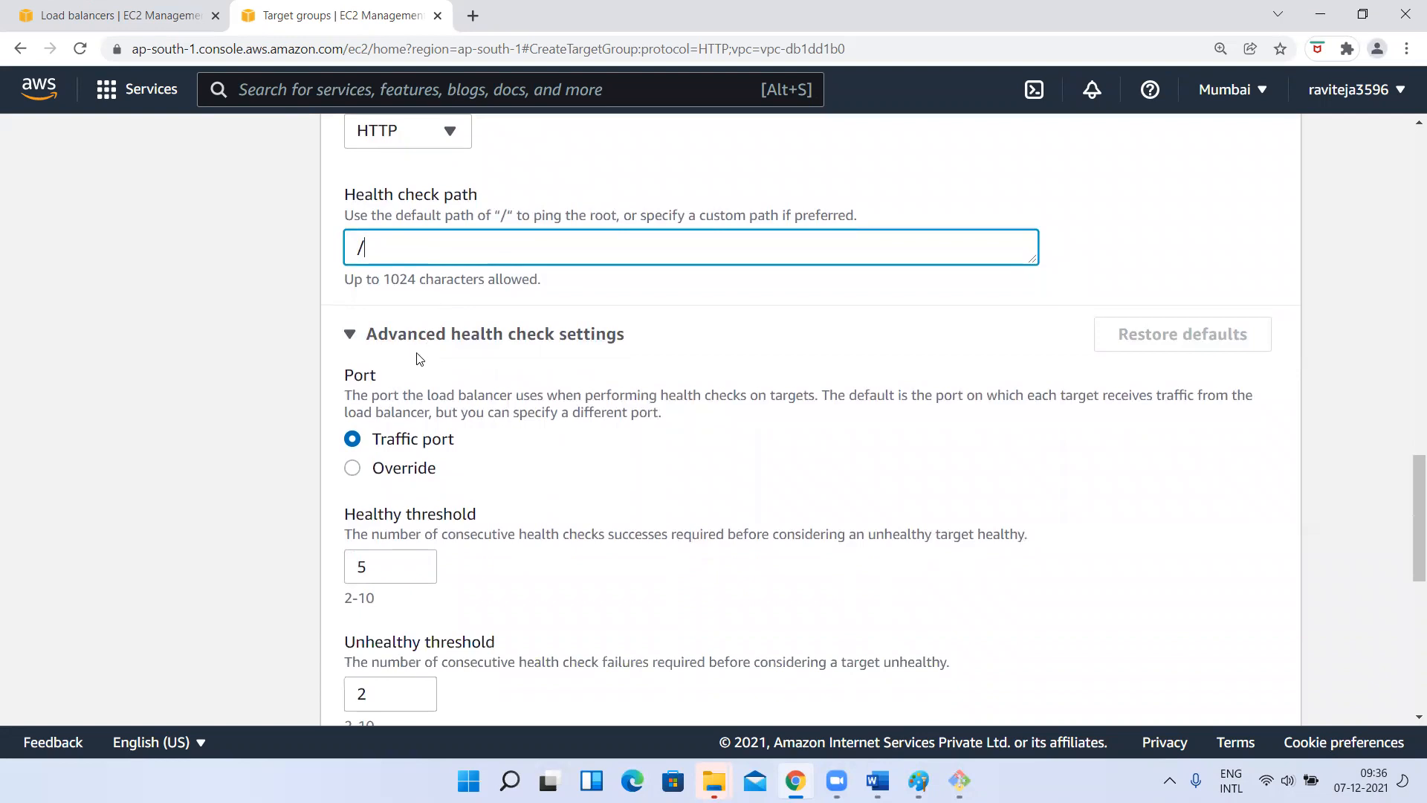
{"action": "scroll", "coordinate": [372, 429], "scroll_direction": "down", "scroll_amount": 2}
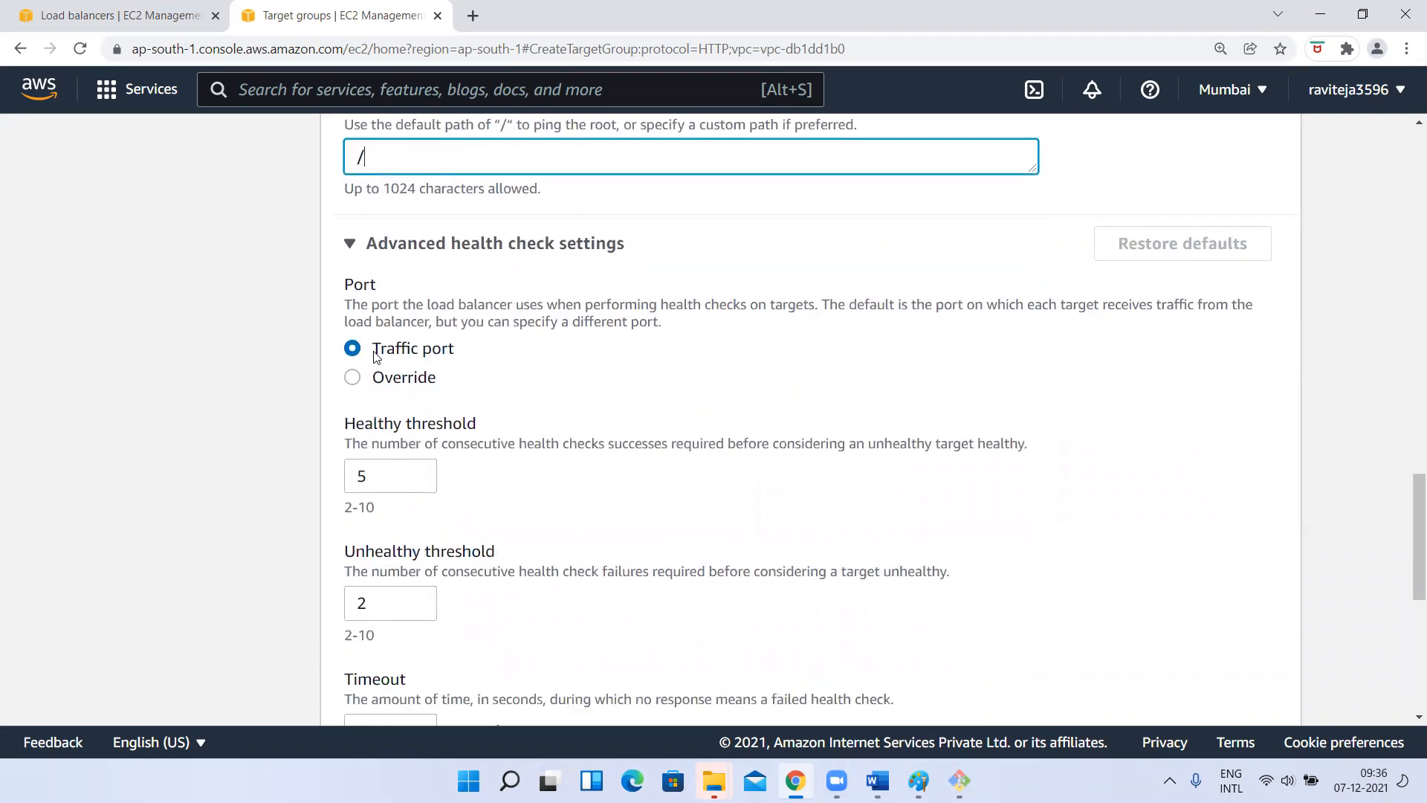
{"action": "scroll", "coordinate": [435, 371], "scroll_direction": "down", "scroll_amount": 1}
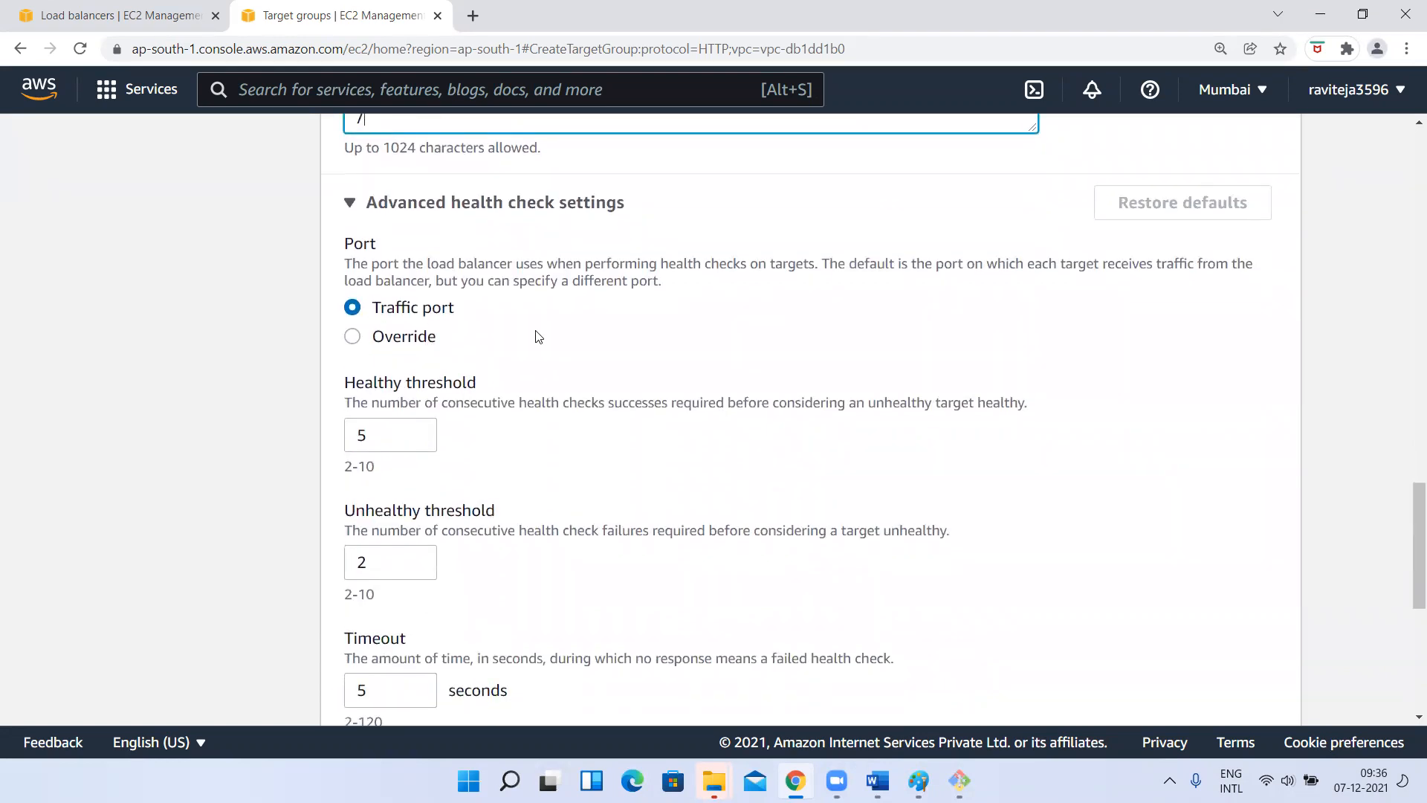
{"action": "scroll", "coordinate": [535, 335], "scroll_direction": "down", "scroll_amount": 4}
Examine the healthy threshold, timeout, interval and success code settings of the health check
{"action": "left_click_drag", "start_coordinate": [343, 199], "coordinate": [490, 210]}
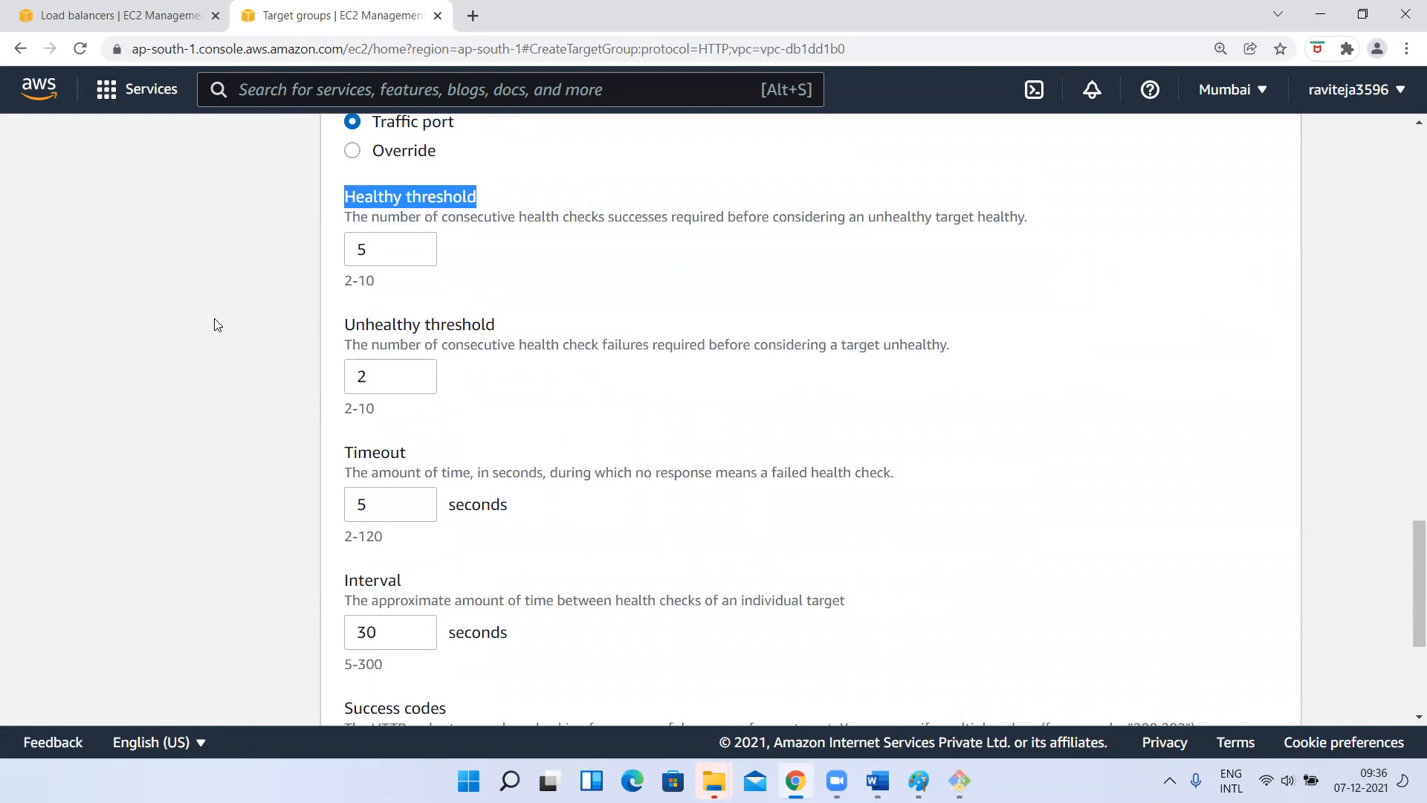
{"action": "scroll", "coordinate": [217, 364], "scroll_direction": "down", "scroll_amount": 3}
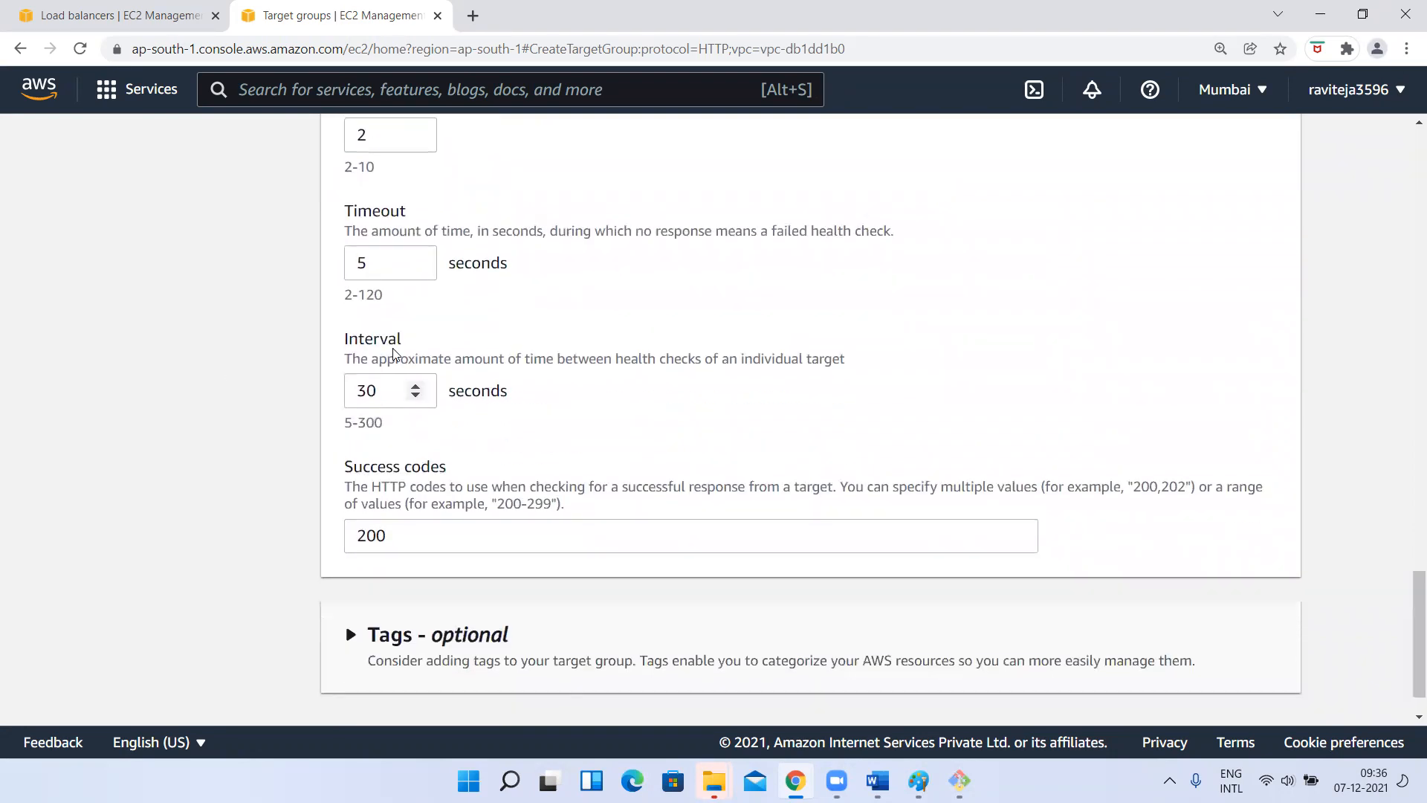
{"action": "double_click", "coordinate": [411, 389]}
{"action": "left_click", "coordinate": [130, 409]}
{"action": "double_click", "coordinate": [381, 390]}
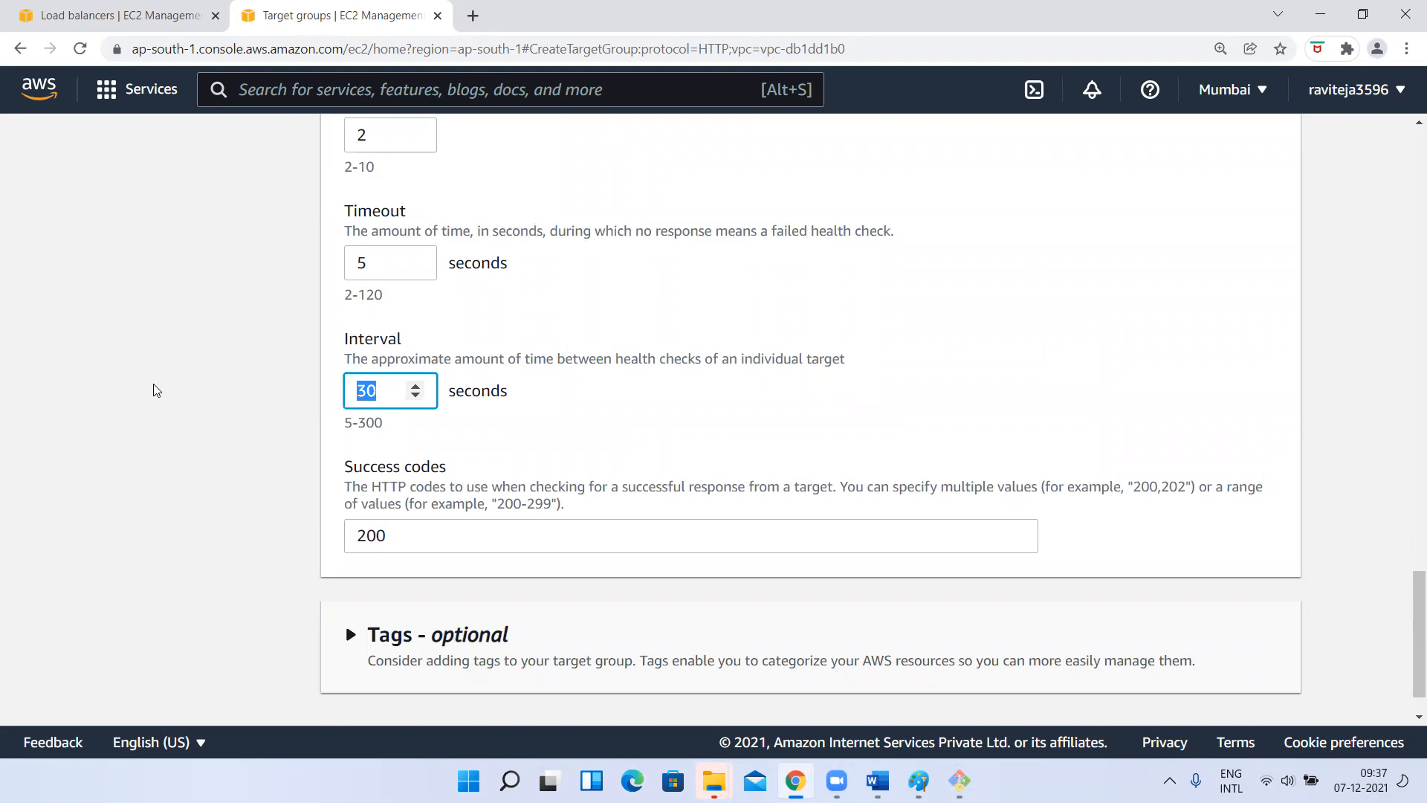
Set the health check interval to 5 seconds
{"action": "scroll", "coordinate": [154, 390], "scroll_direction": "up", "scroll_amount": 2}
{"action": "left_click_drag", "start_coordinate": [341, 469], "coordinate": [421, 470]}
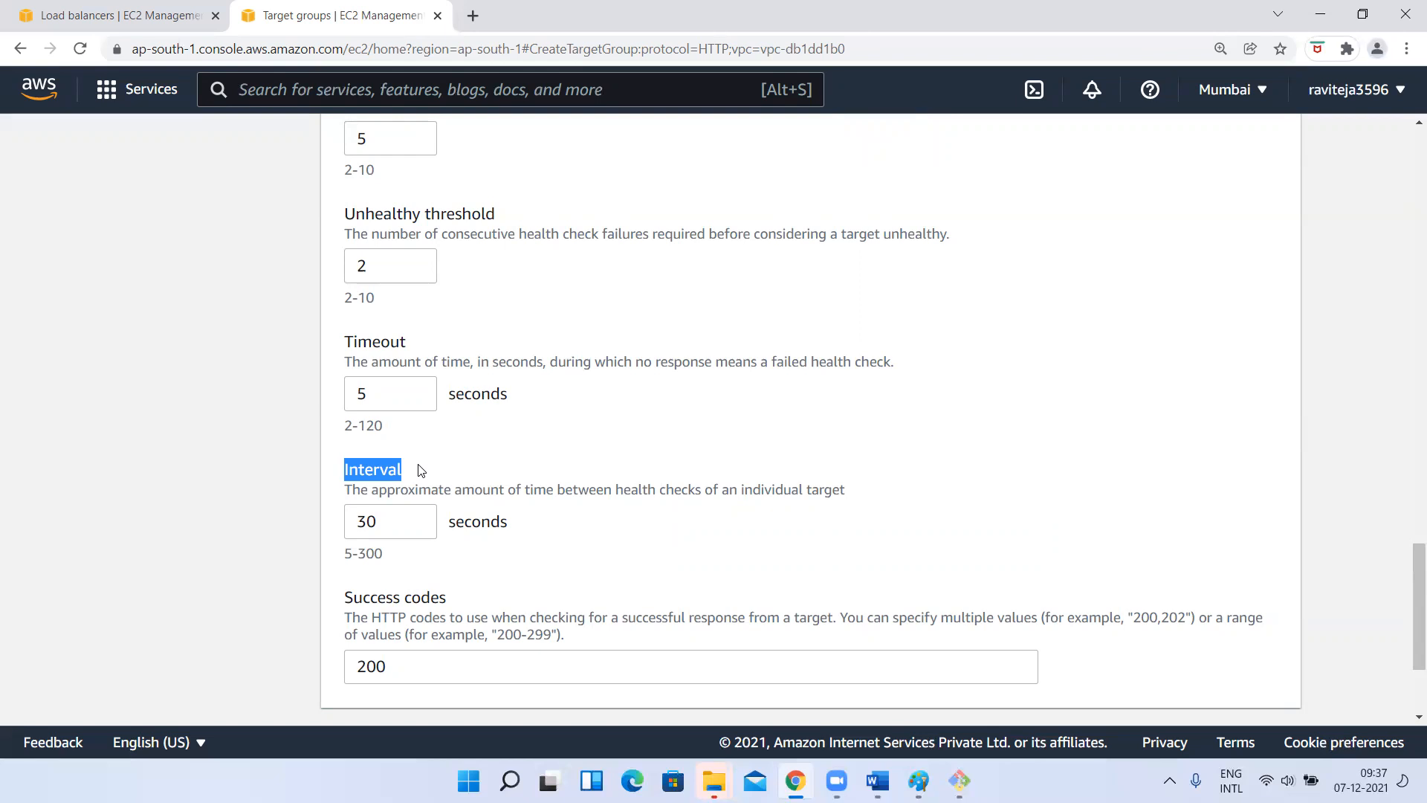
{"action": "left_click", "coordinate": [385, 515]}
{"action": "key", "text": "BackSpace"}
{"action": "key", "text": "BackSpace"}
{"action": "type", "text": "5"}
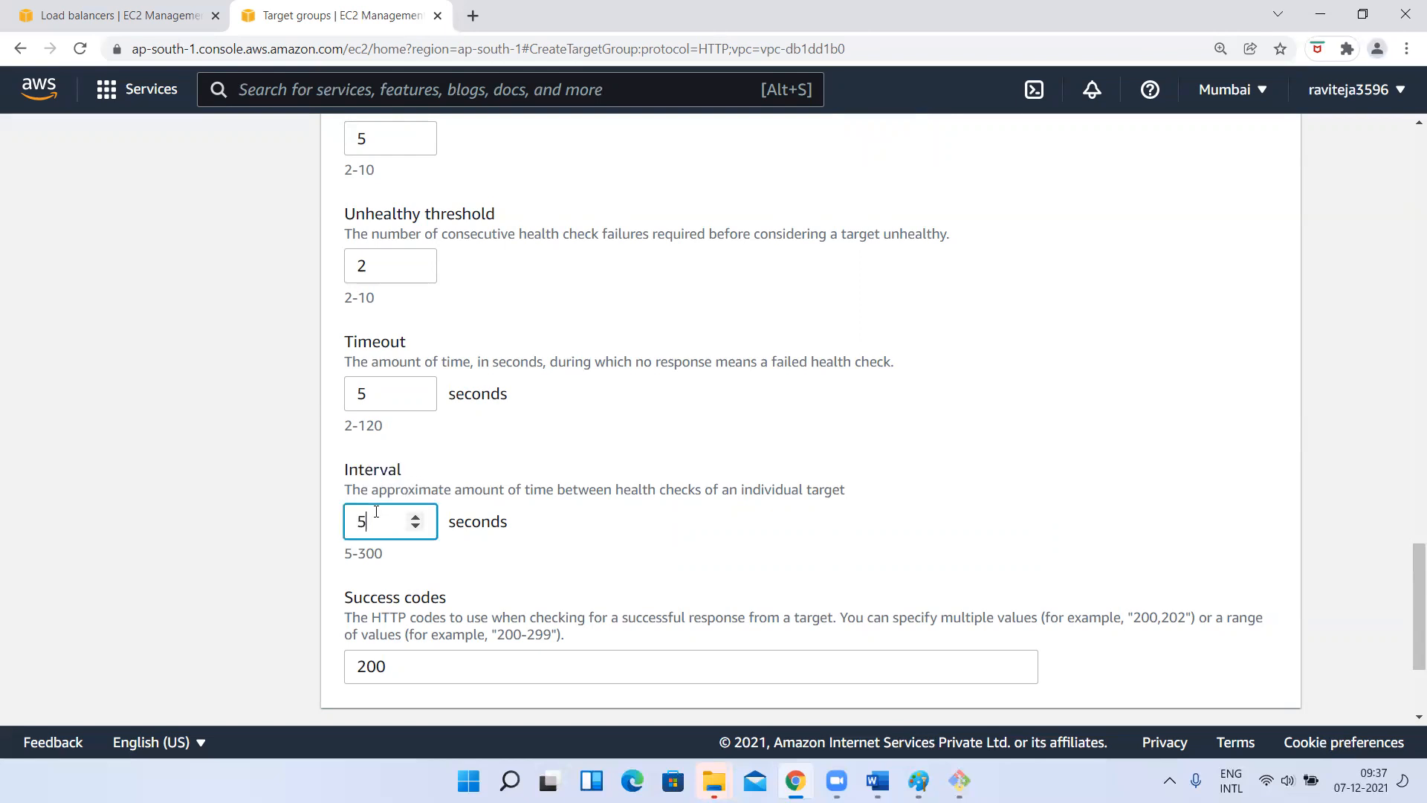
{"action": "left_click", "coordinate": [220, 491]}
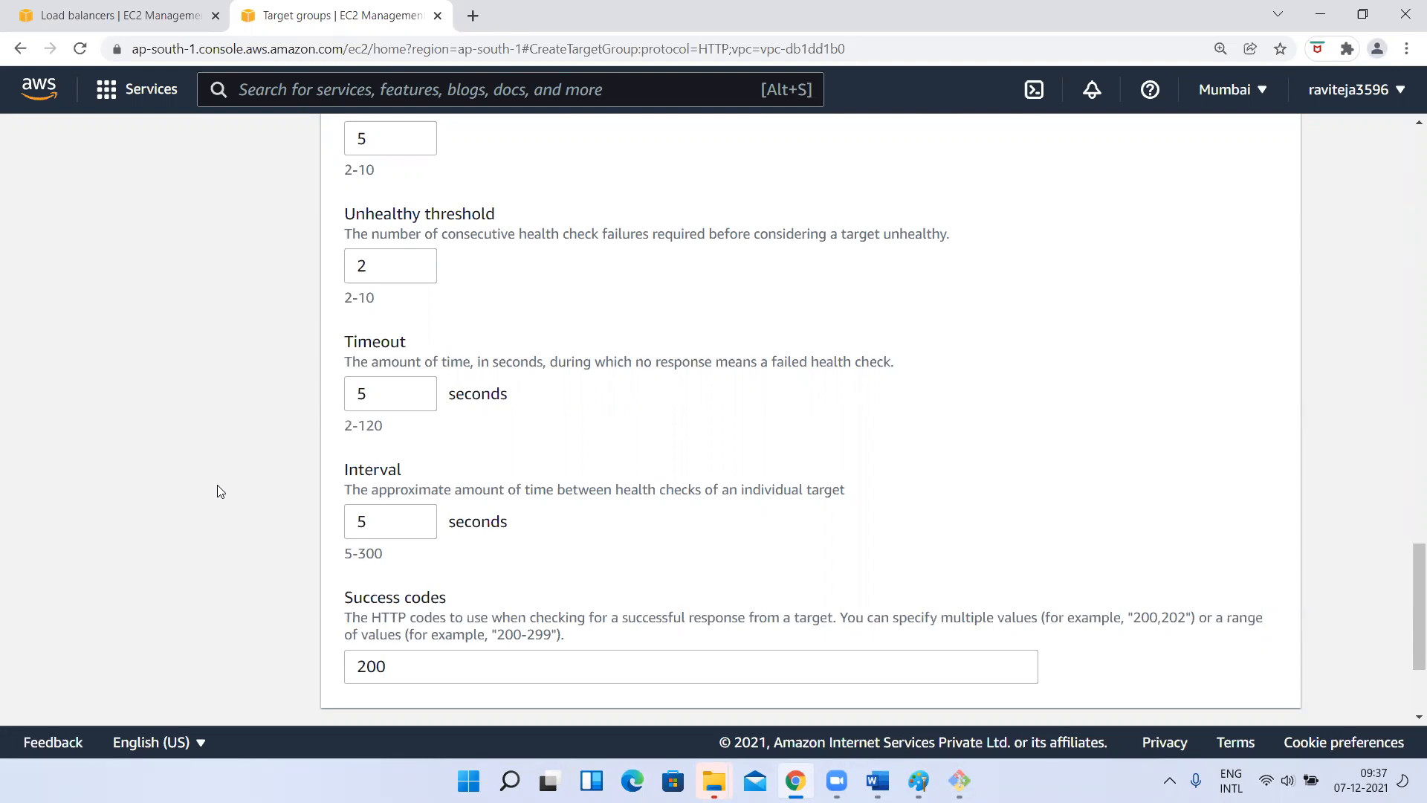
Examine the healthy and unhealthy threshold settings of the target group's health check
{"action": "scroll", "coordinate": [220, 492], "scroll_direction": "up", "scroll_amount": 1}
{"action": "left_click_drag", "start_coordinate": [372, 213], "coordinate": [338, 214]}
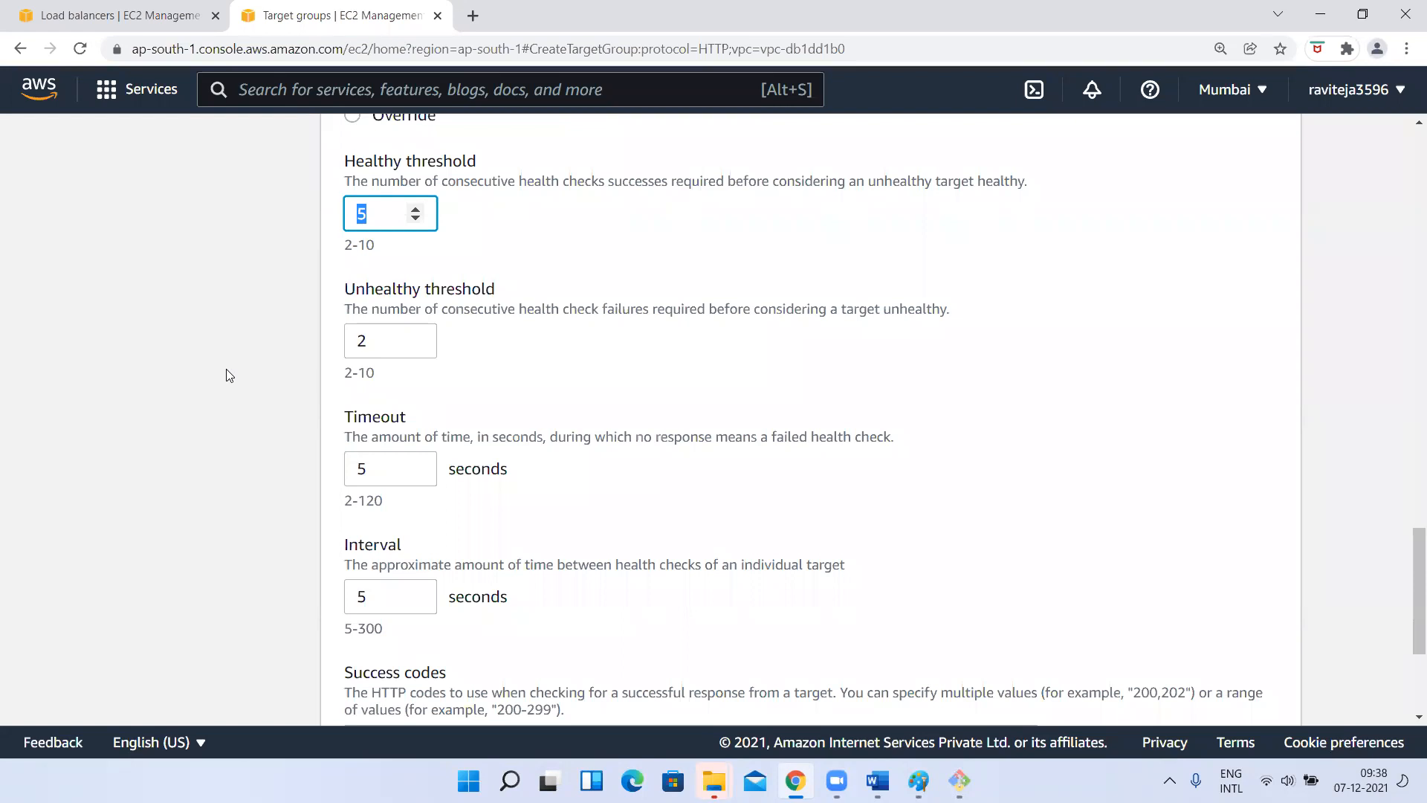
{"action": "double_click", "coordinate": [363, 340]}
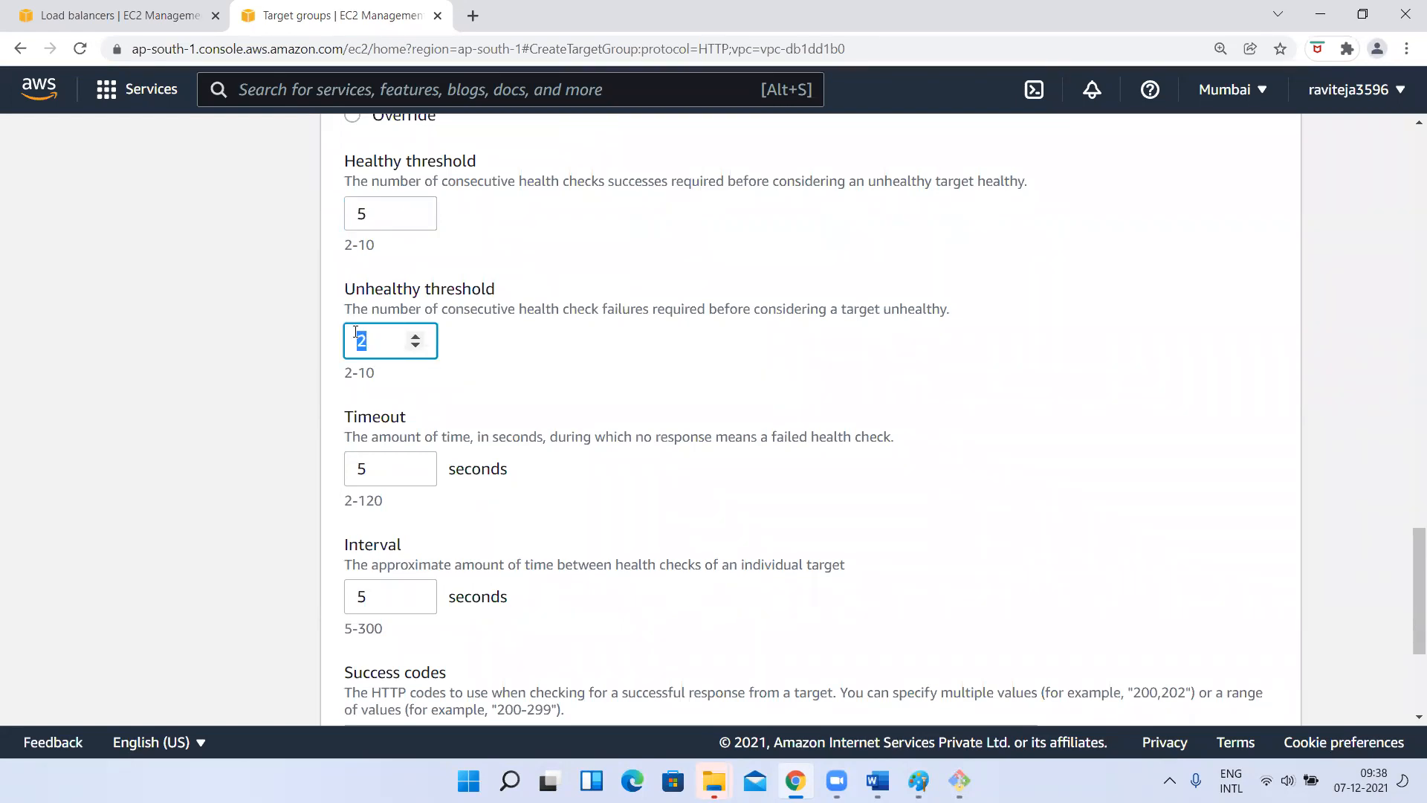
{"action": "left_click_drag", "start_coordinate": [356, 290], "coordinate": [494, 290]}
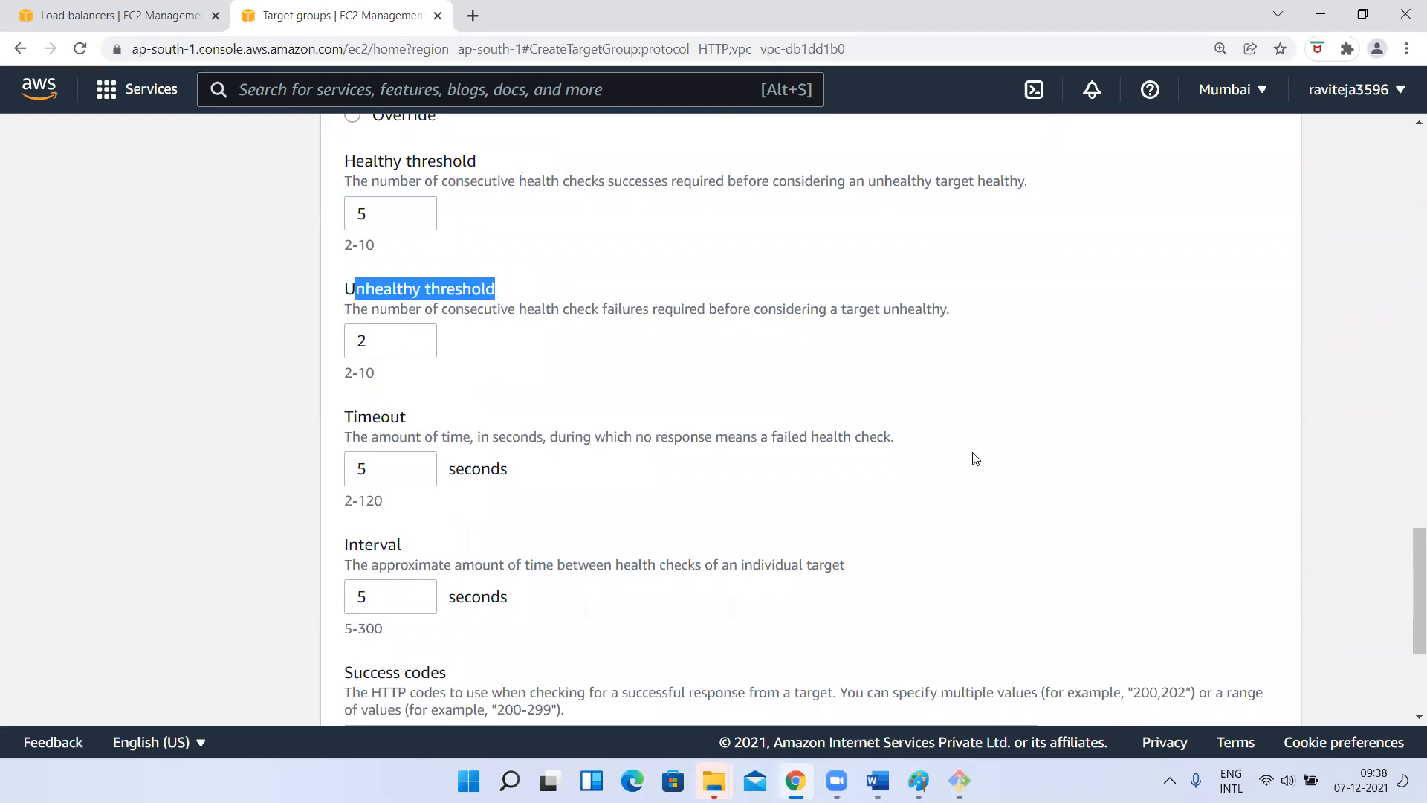
{"action": "left_click", "coordinate": [360, 341]}
{"action": "double_click", "coordinate": [364, 341]}
{"action": "left_click", "coordinate": [156, 452]}
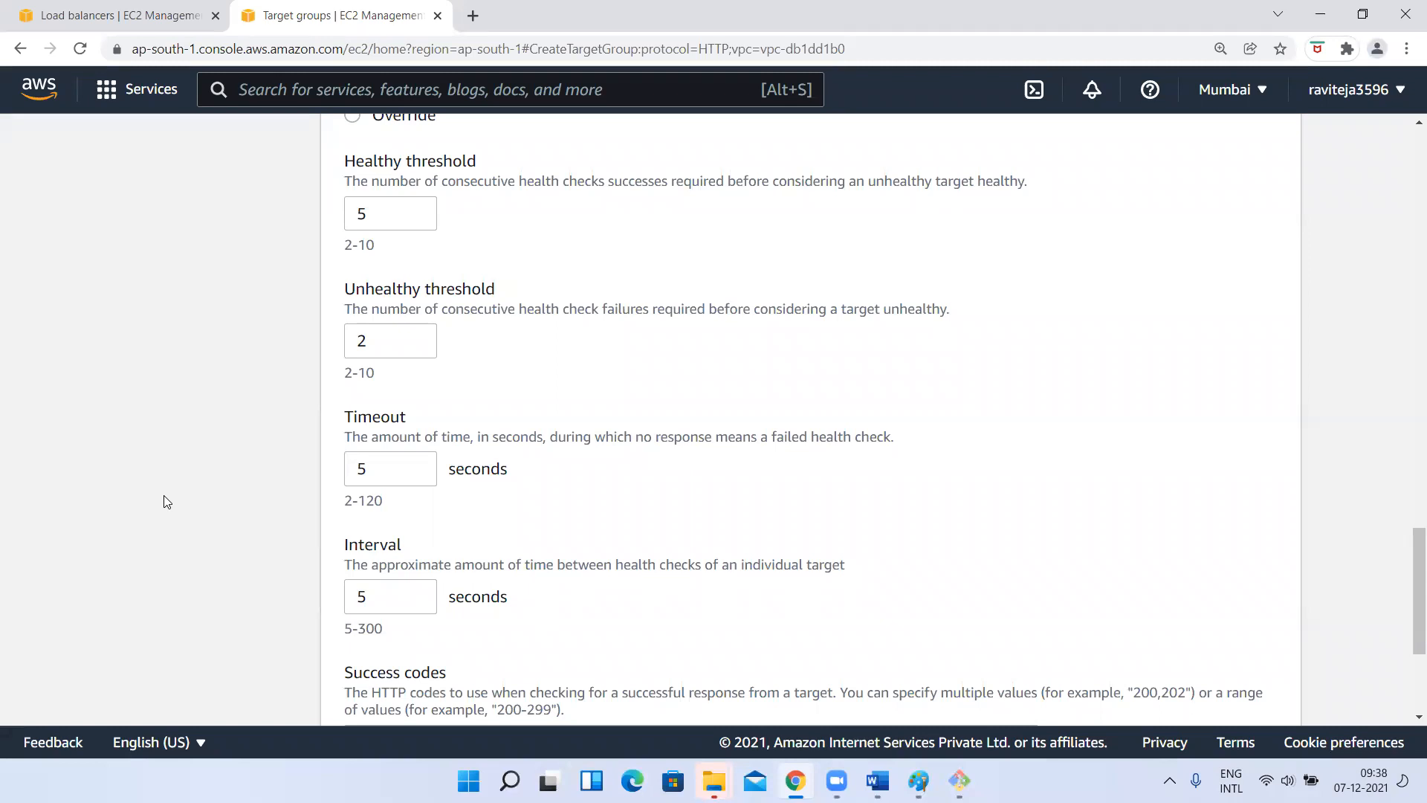
Examine the health check's timeout and success codes, and look over the advanced settings once more
{"action": "left_click_drag", "start_coordinate": [394, 469], "coordinate": [343, 474]}
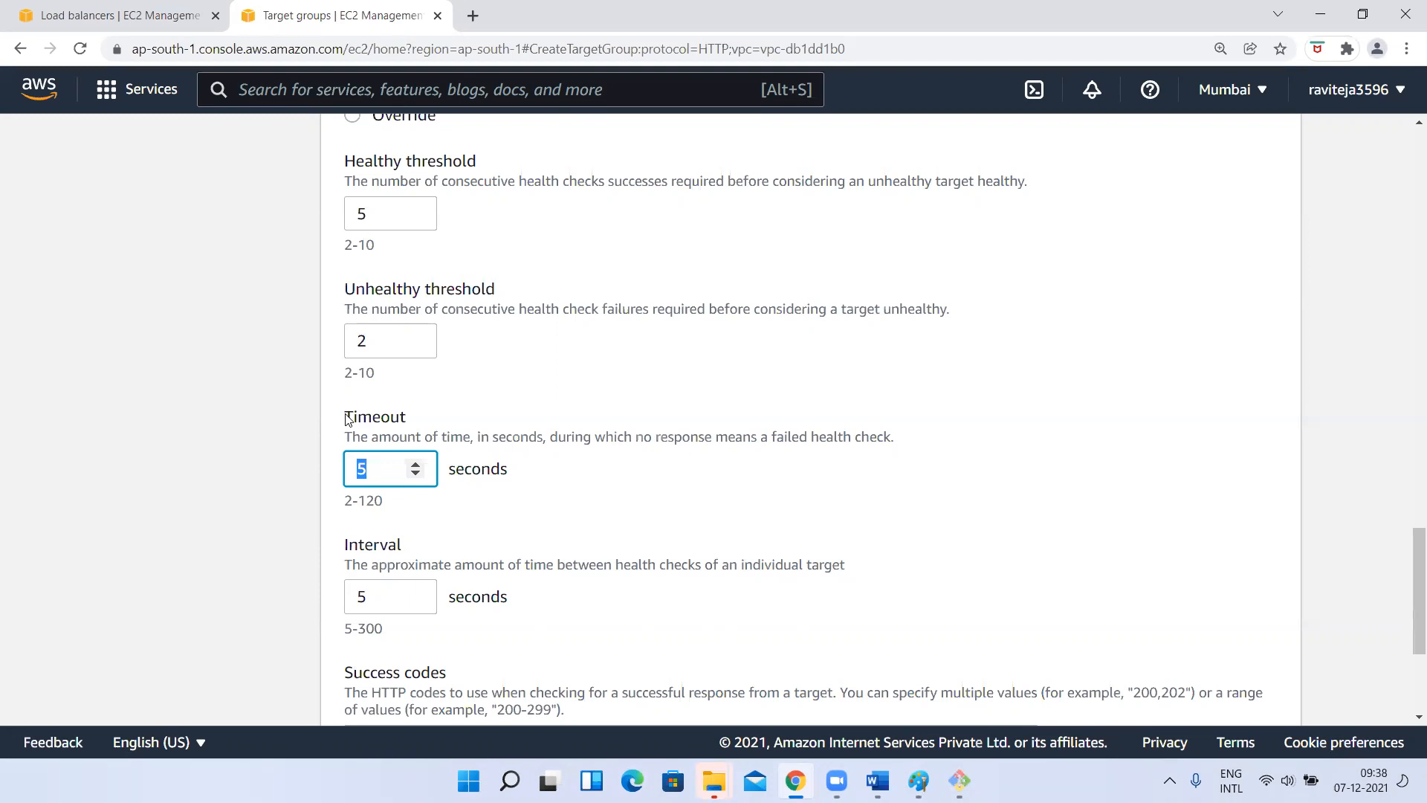
{"action": "left_click_drag", "start_coordinate": [347, 418], "coordinate": [439, 421]}
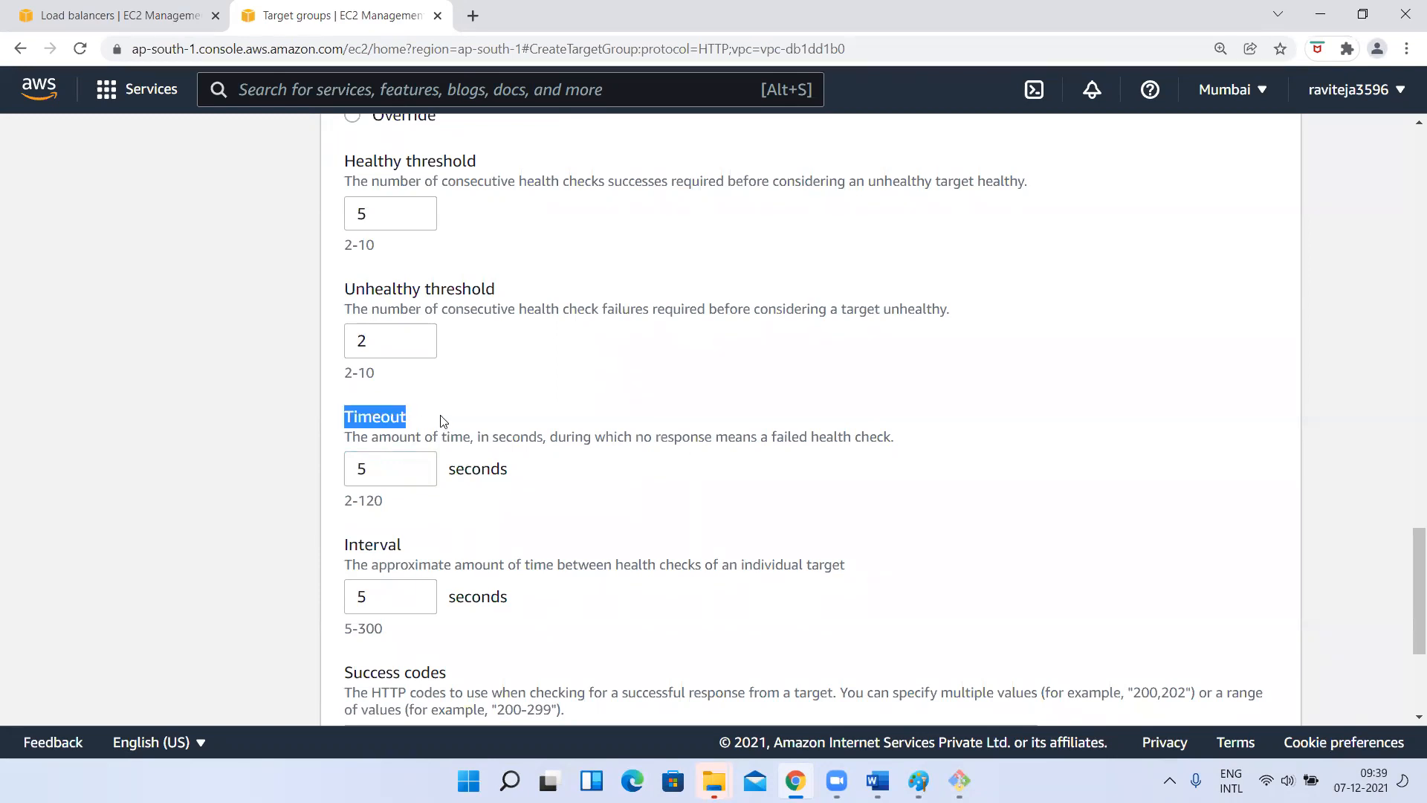
{"action": "scroll", "coordinate": [423, 491], "scroll_direction": "down", "scroll_amount": 3}
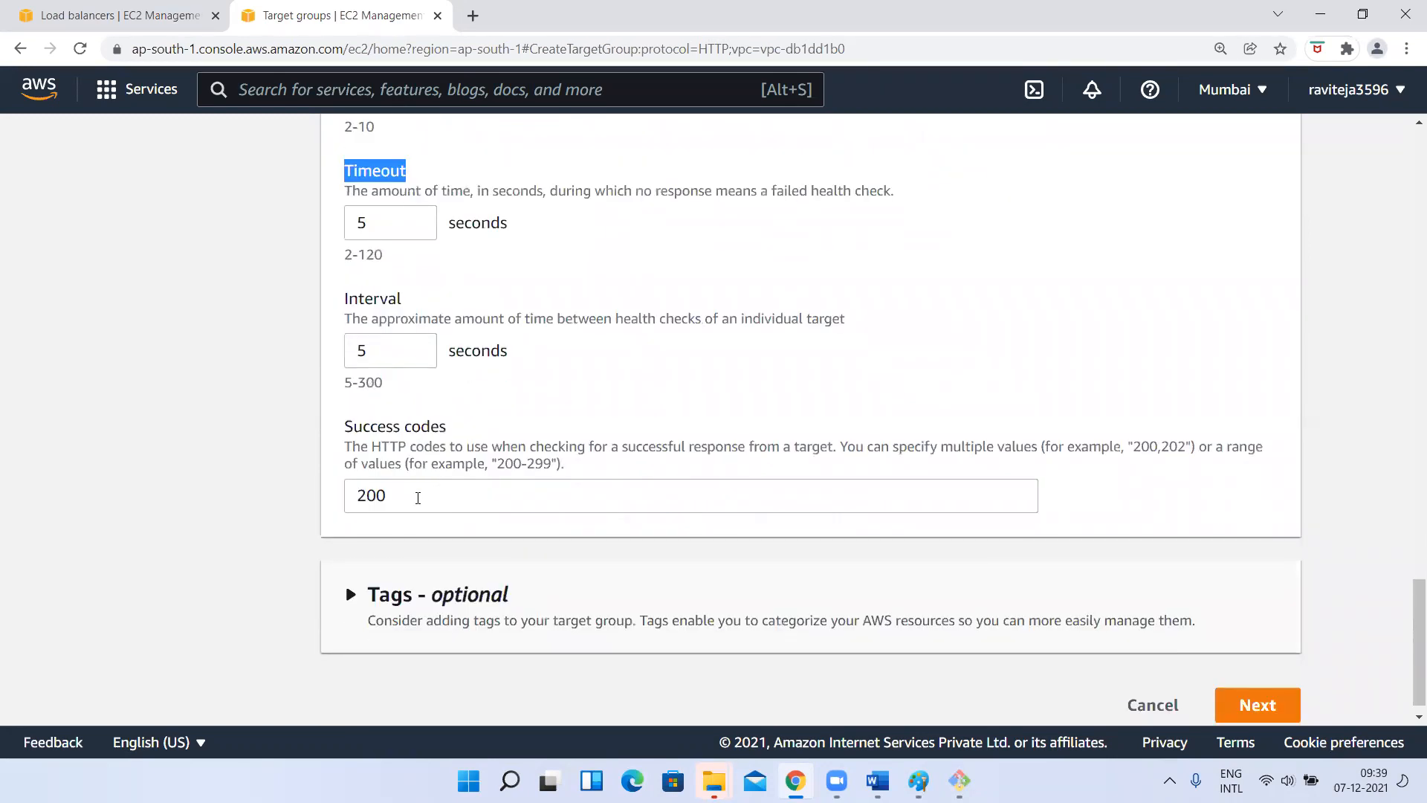
{"action": "left_click_drag", "start_coordinate": [403, 494], "coordinate": [501, 490]}
{"action": "left_click", "coordinate": [190, 471]}
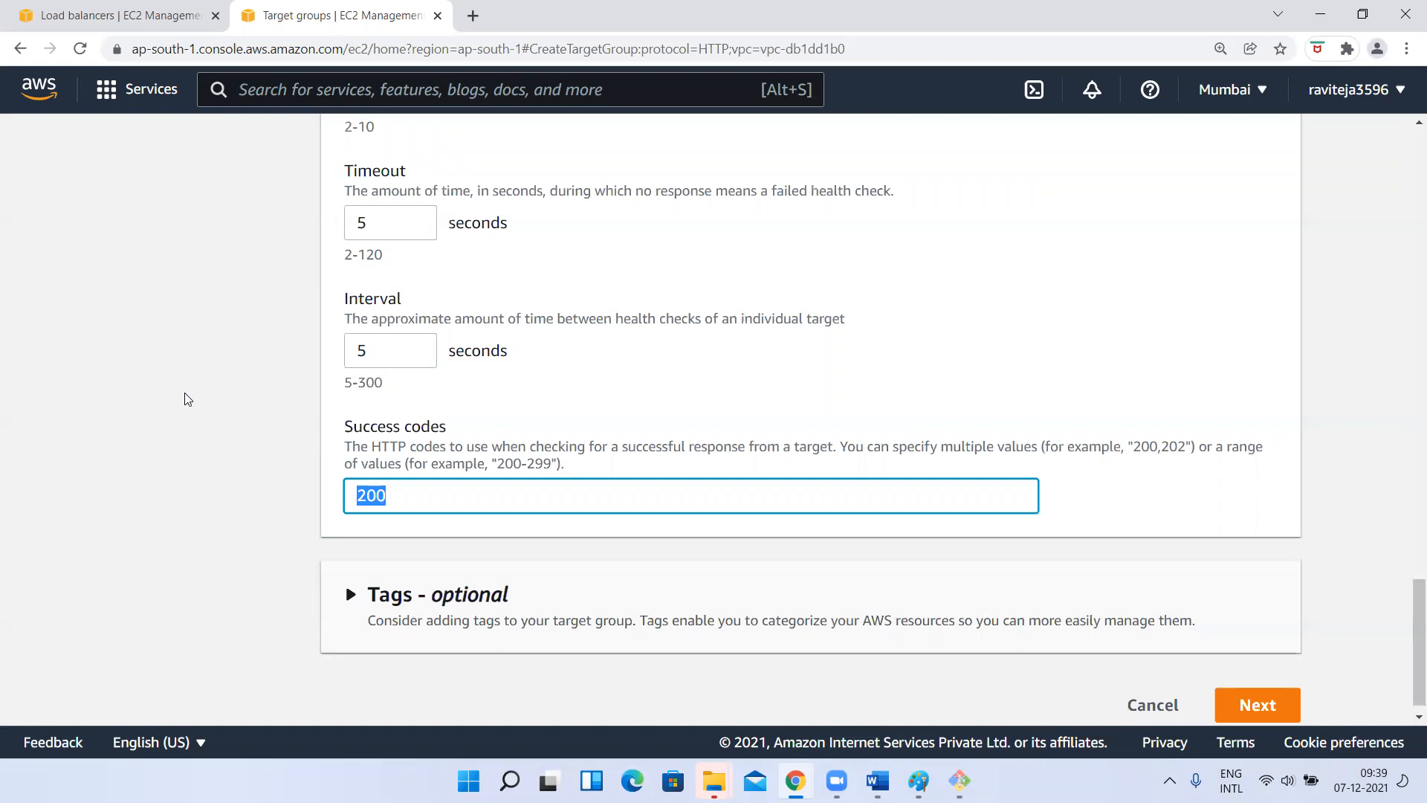
{"action": "left_click", "coordinate": [159, 509]}
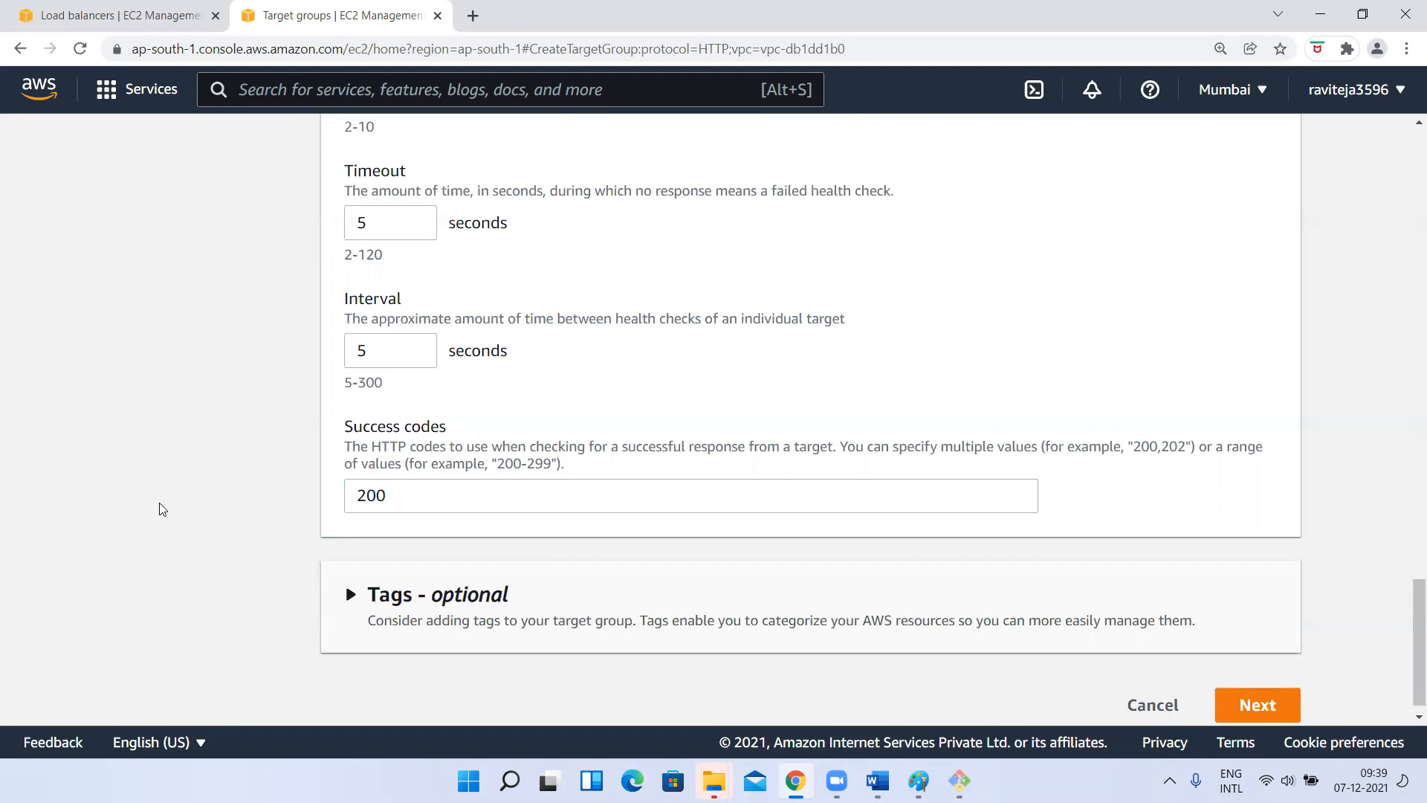
{"action": "scroll", "coordinate": [159, 509], "scroll_direction": "up", "scroll_amount": 5}
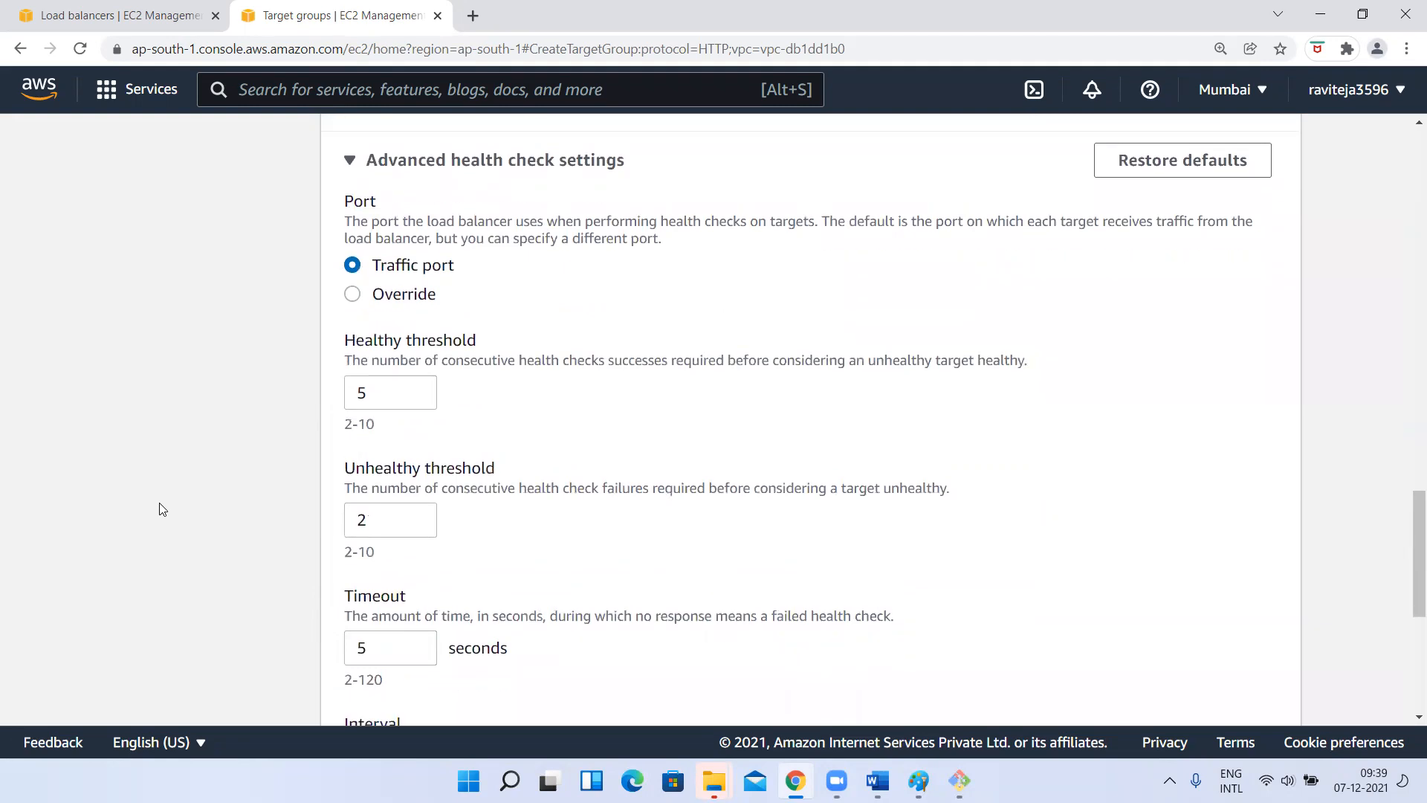
{"action": "scroll", "coordinate": [159, 509], "scroll_direction": "down", "scroll_amount": 5}
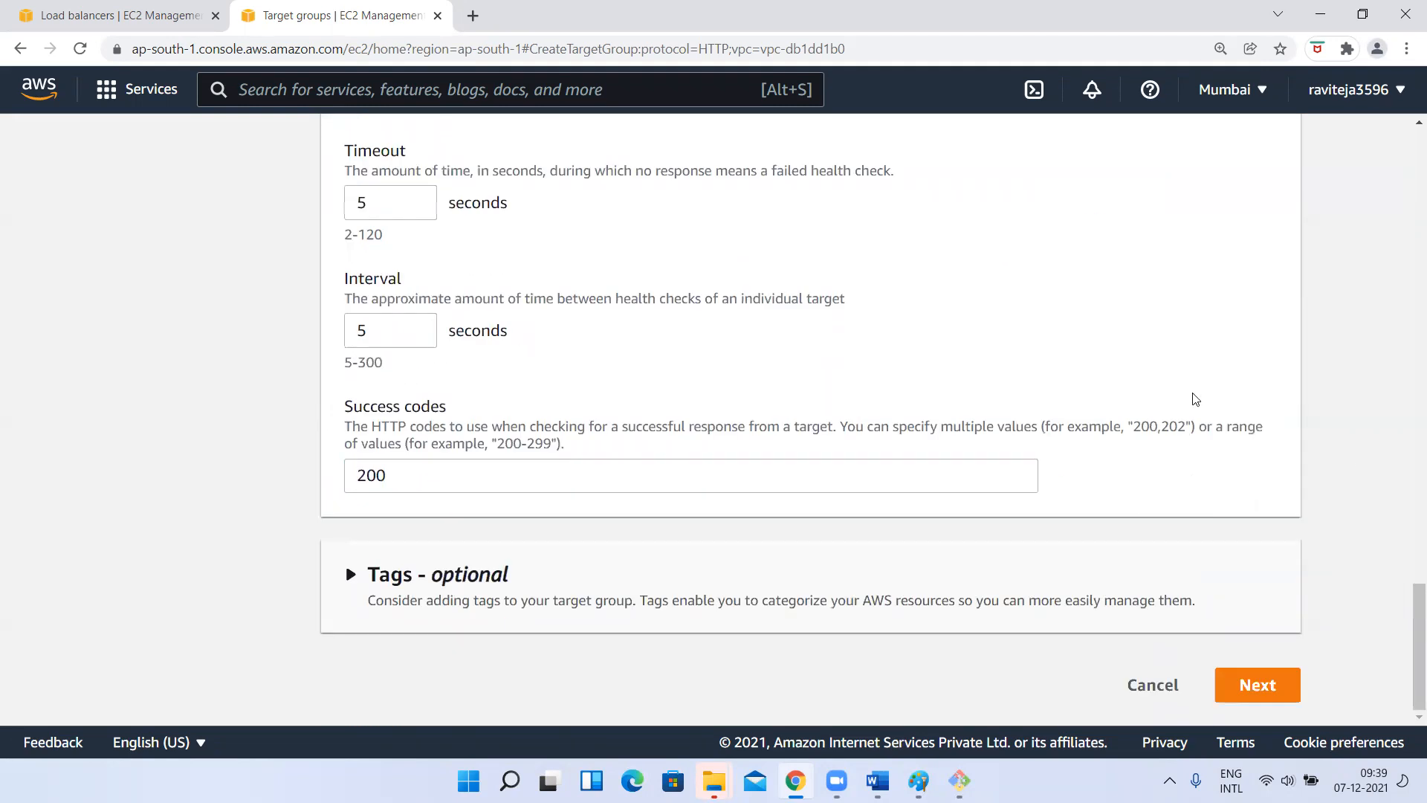
Try a health check timeout of 6 seconds and return it to 5 seconds
{"action": "left_click", "coordinate": [1248, 690]}
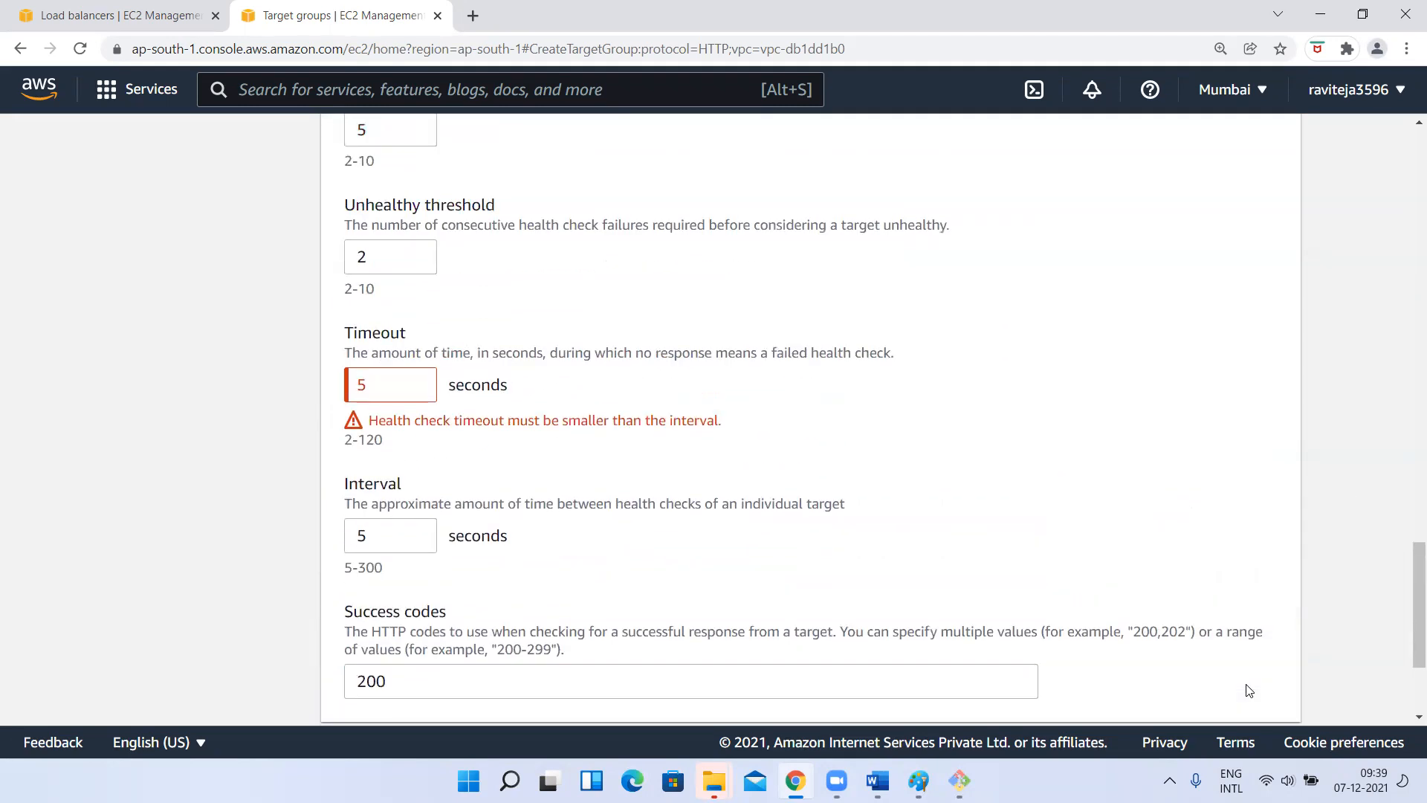
{"action": "left_click_drag", "start_coordinate": [414, 395], "coordinate": [192, 397]}
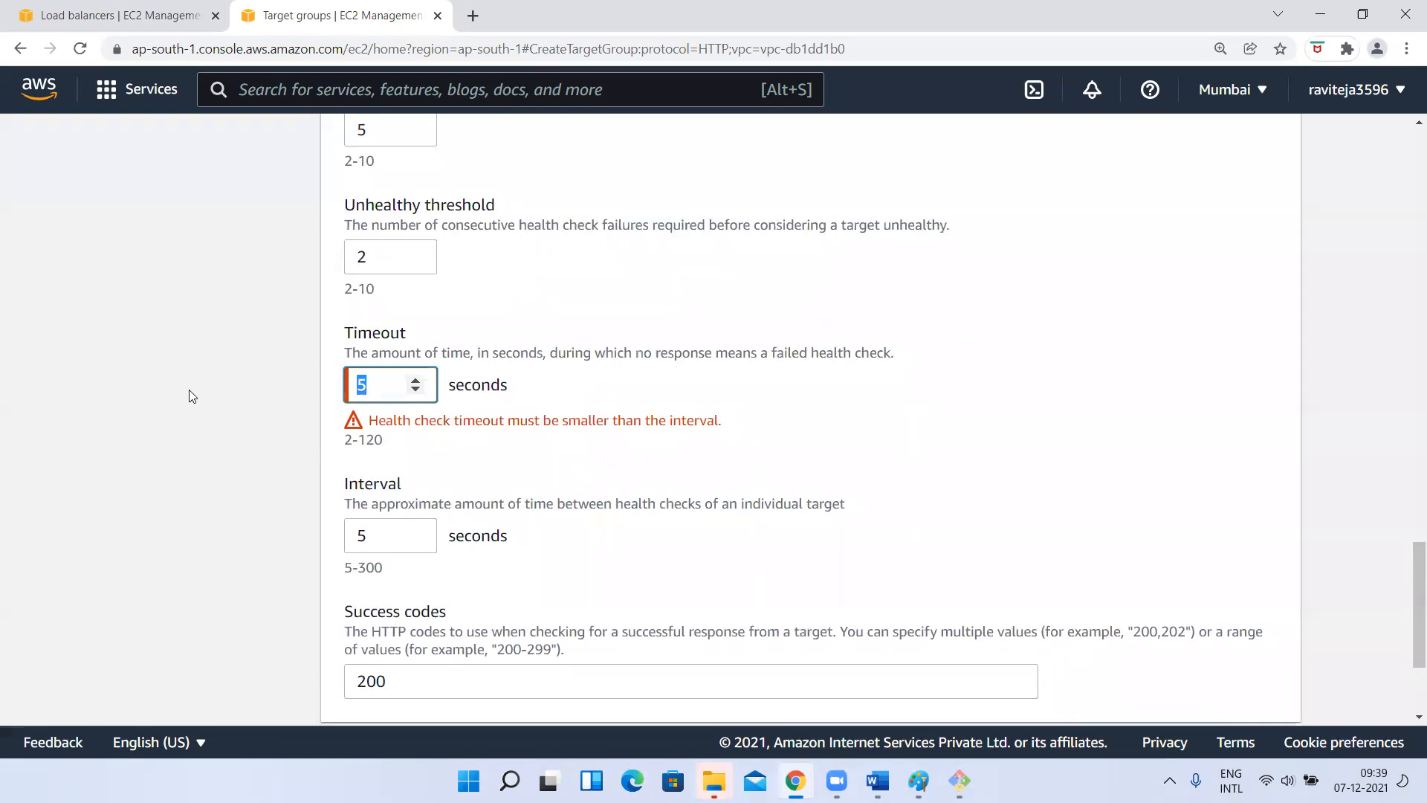
{"action": "type", "text": "6"}
{"action": "left_click", "coordinate": [167, 360]}
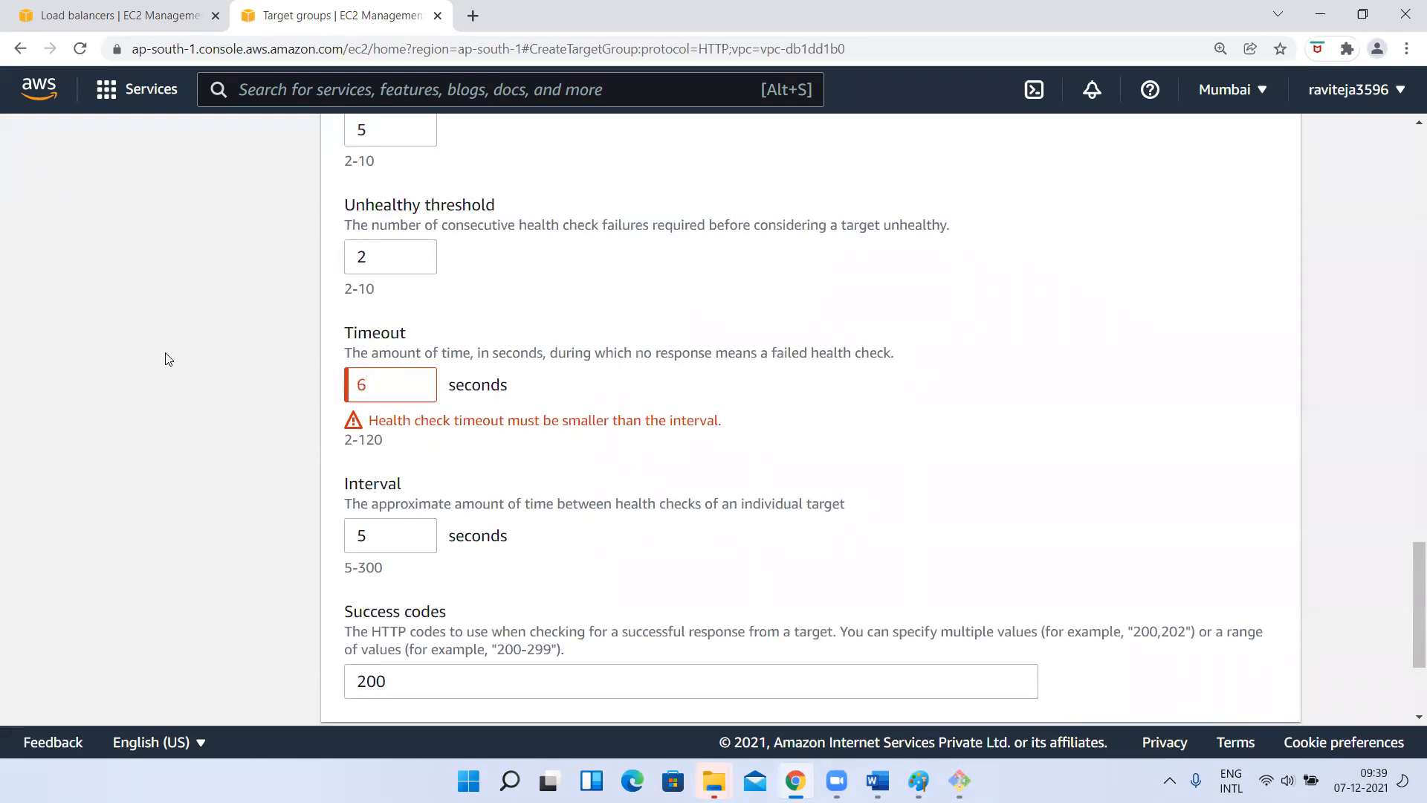
{"action": "scroll", "coordinate": [676, 417], "scroll_direction": "down", "scroll_amount": 2}
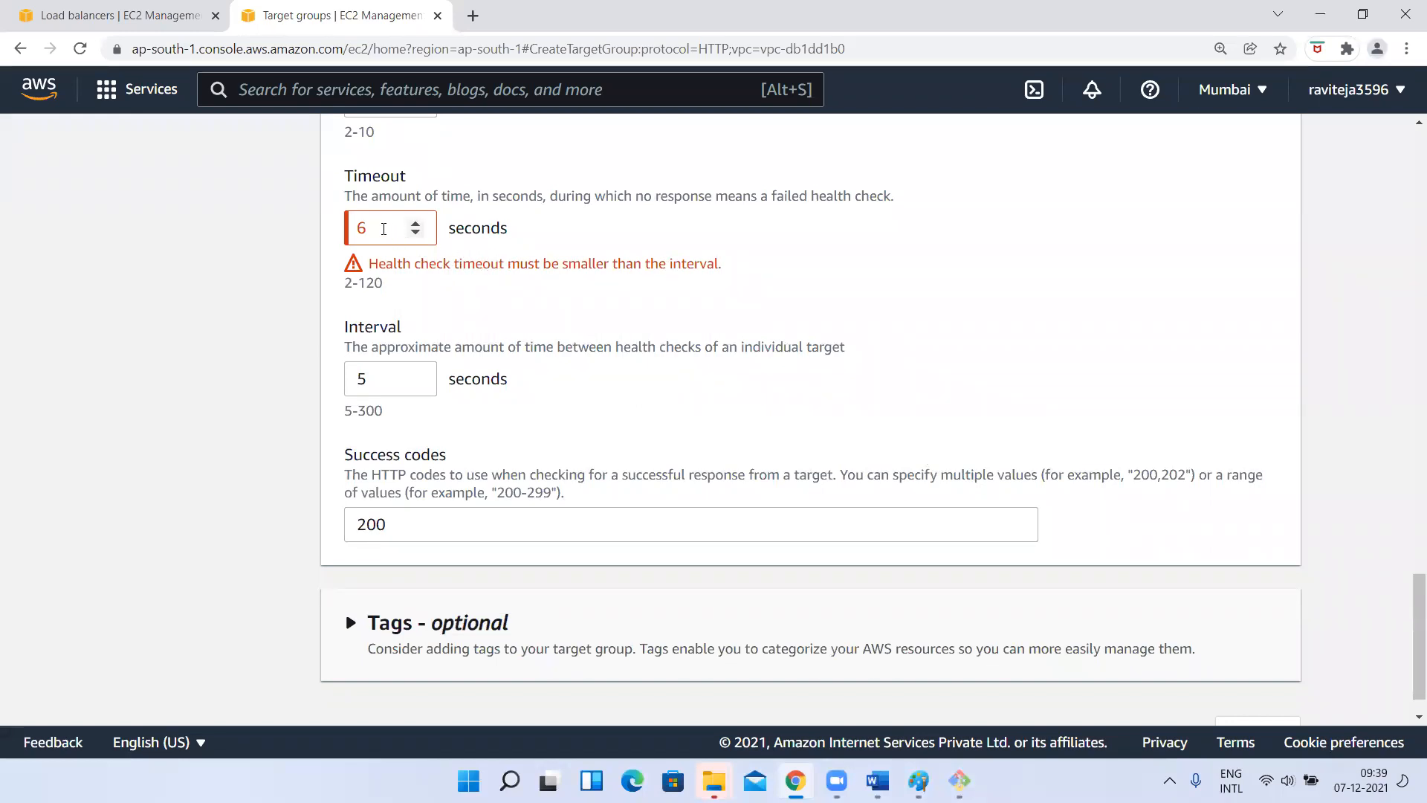
{"action": "left_click_drag", "start_coordinate": [382, 229], "coordinate": [310, 238]}
{"action": "type", "text": "5"}
Set the health check interval to 10 seconds and continue to target registration
{"action": "left_click_drag", "start_coordinate": [380, 379], "coordinate": [286, 381]}
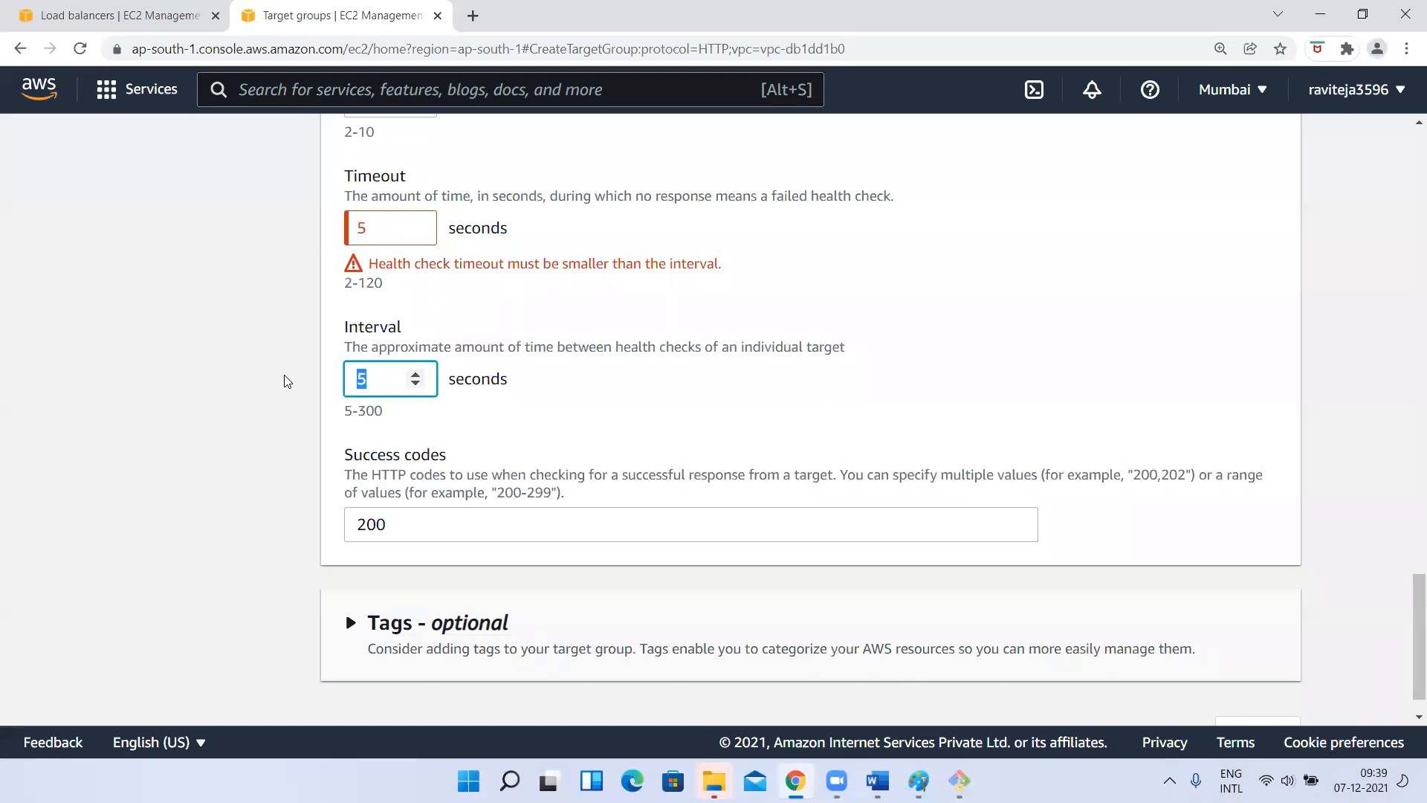
{"action": "type", "text": "10"}
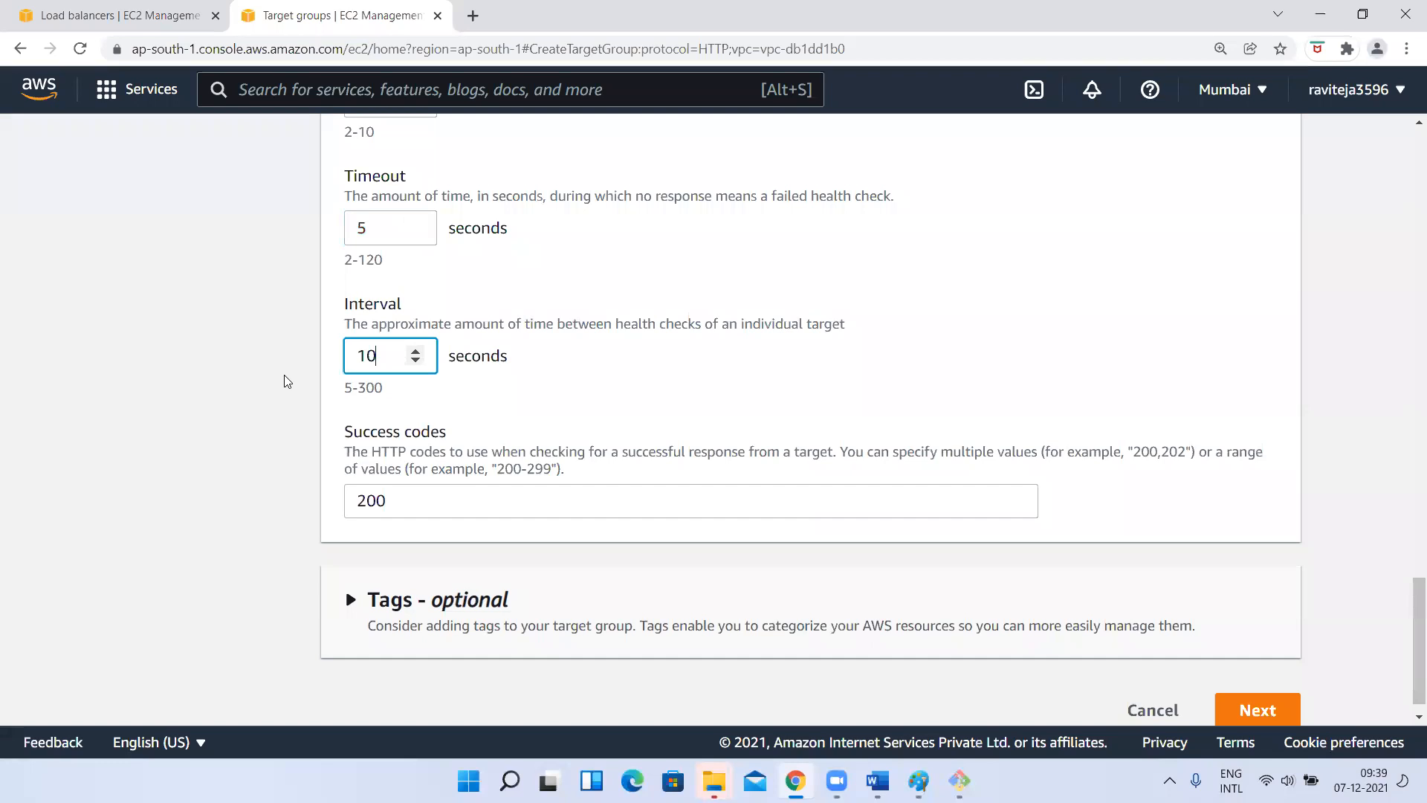
{"action": "left_click", "coordinate": [202, 373]}
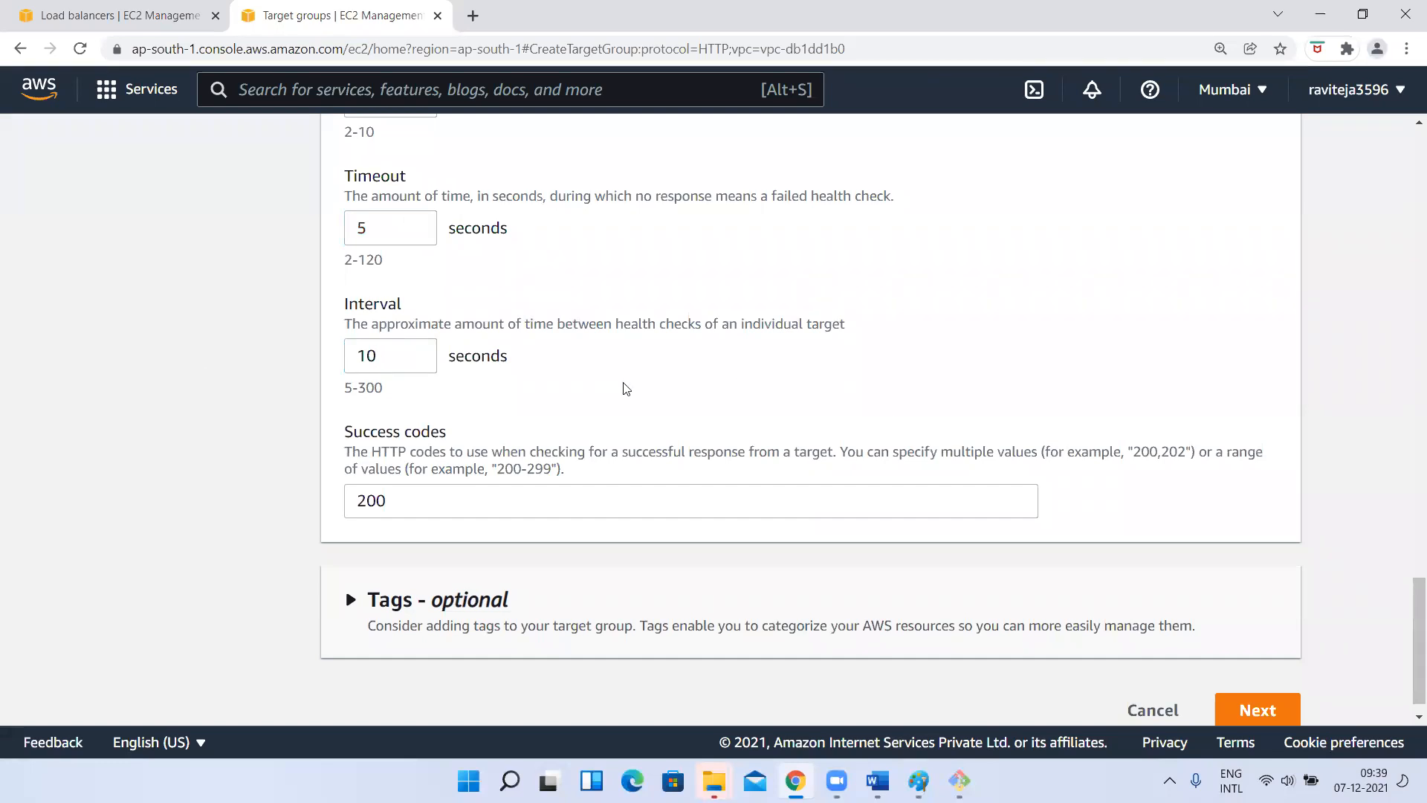
{"action": "left_click", "coordinate": [1244, 712]}
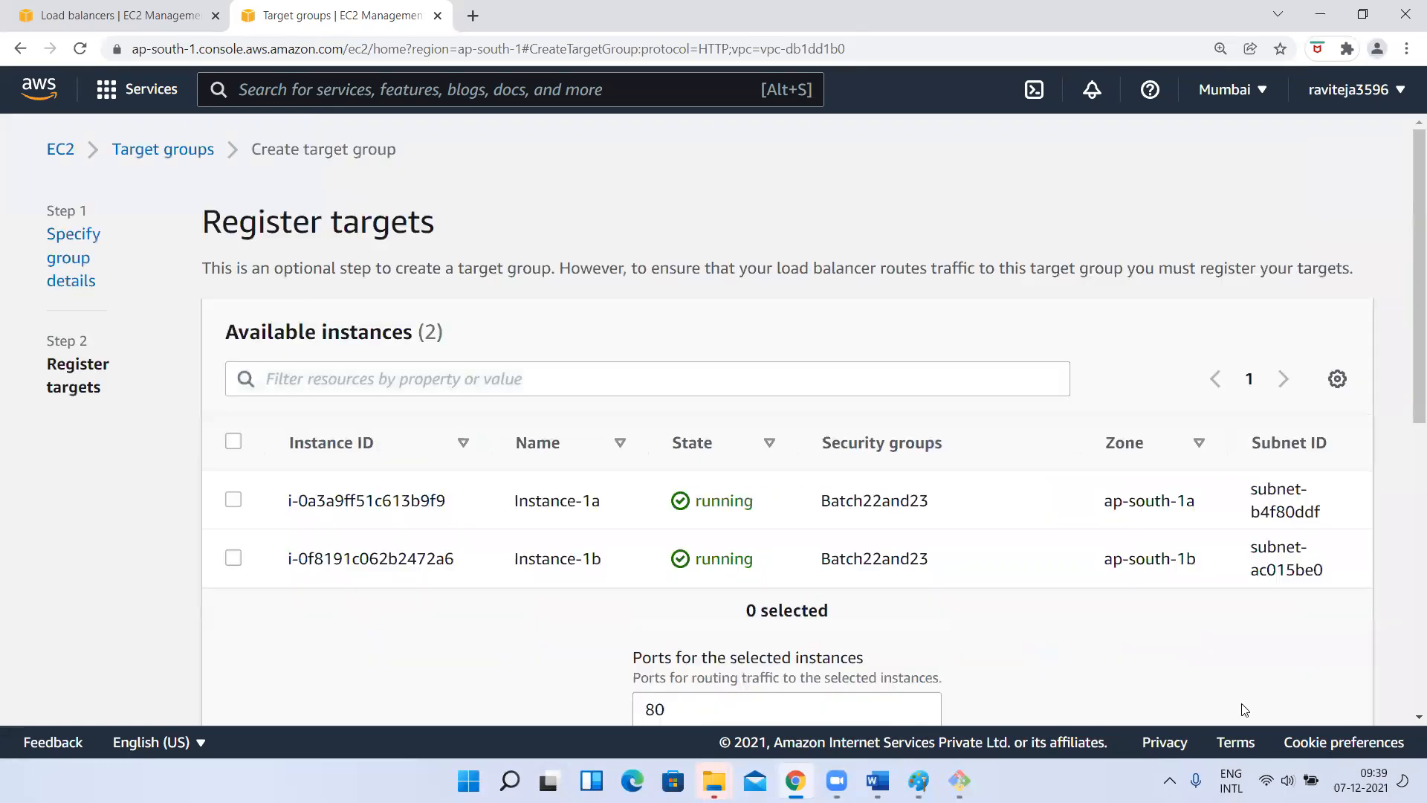
Look over the target registration page, recheck the group details and return to target registration
{"action": "scroll", "coordinate": [519, 439], "scroll_direction": "down", "scroll_amount": 2}
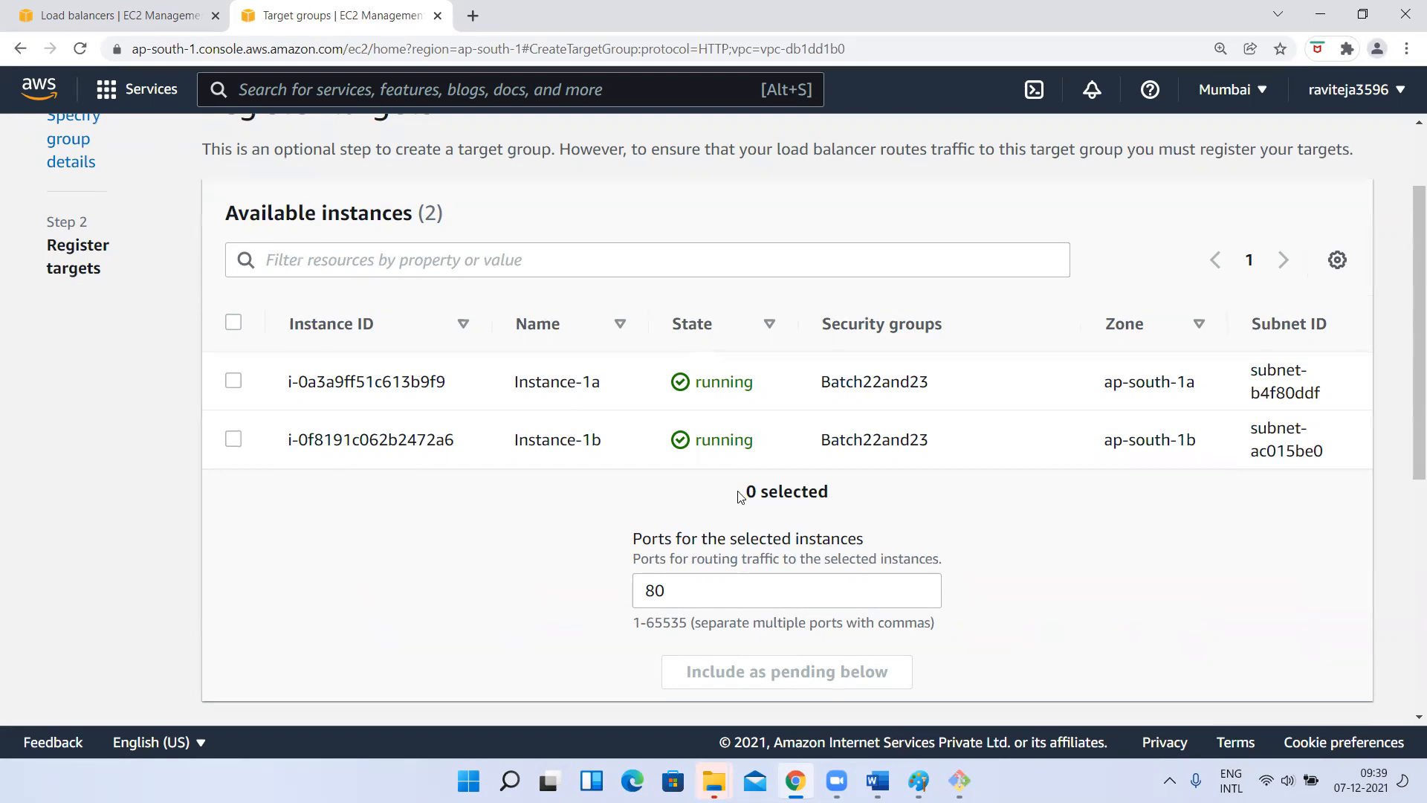
{"action": "scroll", "coordinate": [740, 494], "scroll_direction": "down", "scroll_amount": 6}
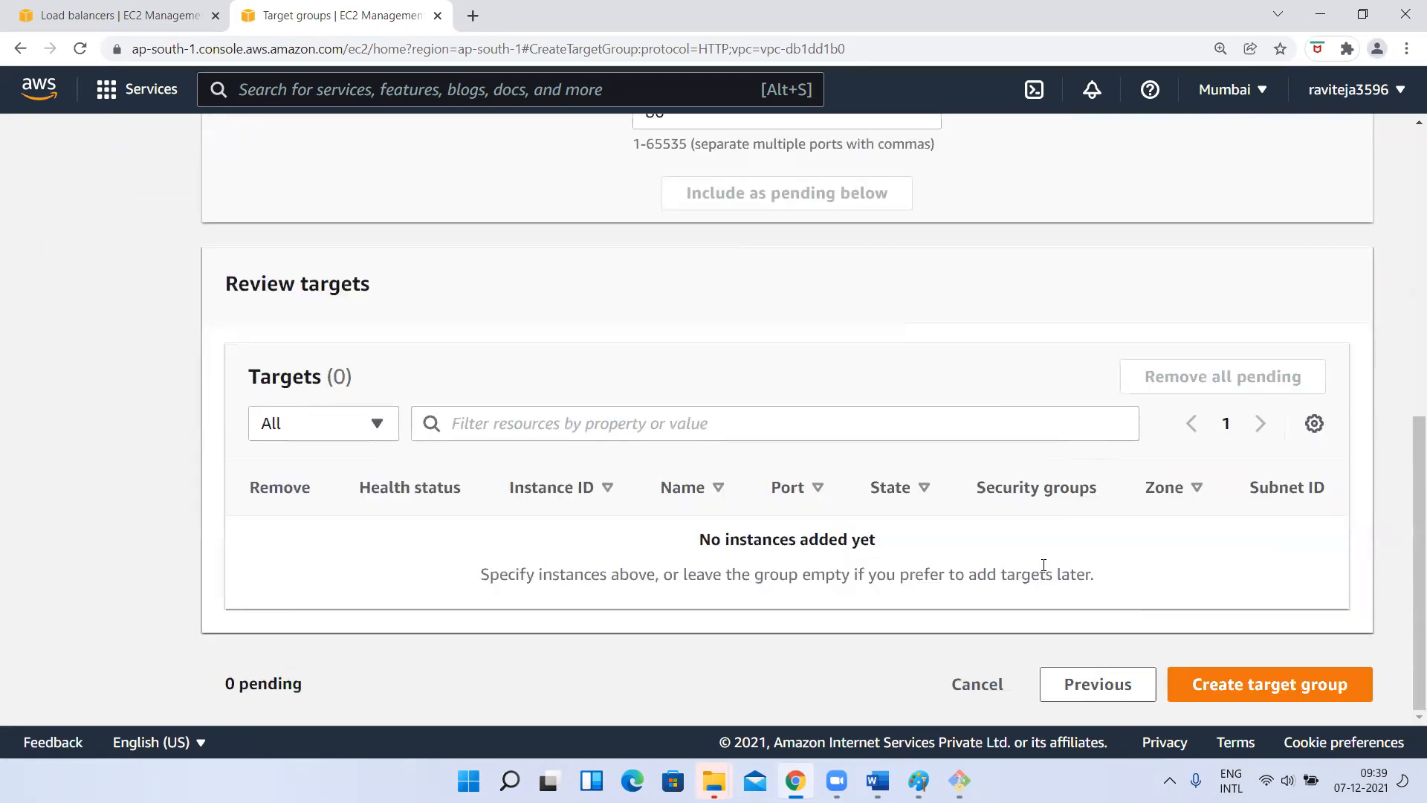
{"action": "left_click", "coordinate": [1066, 685]}
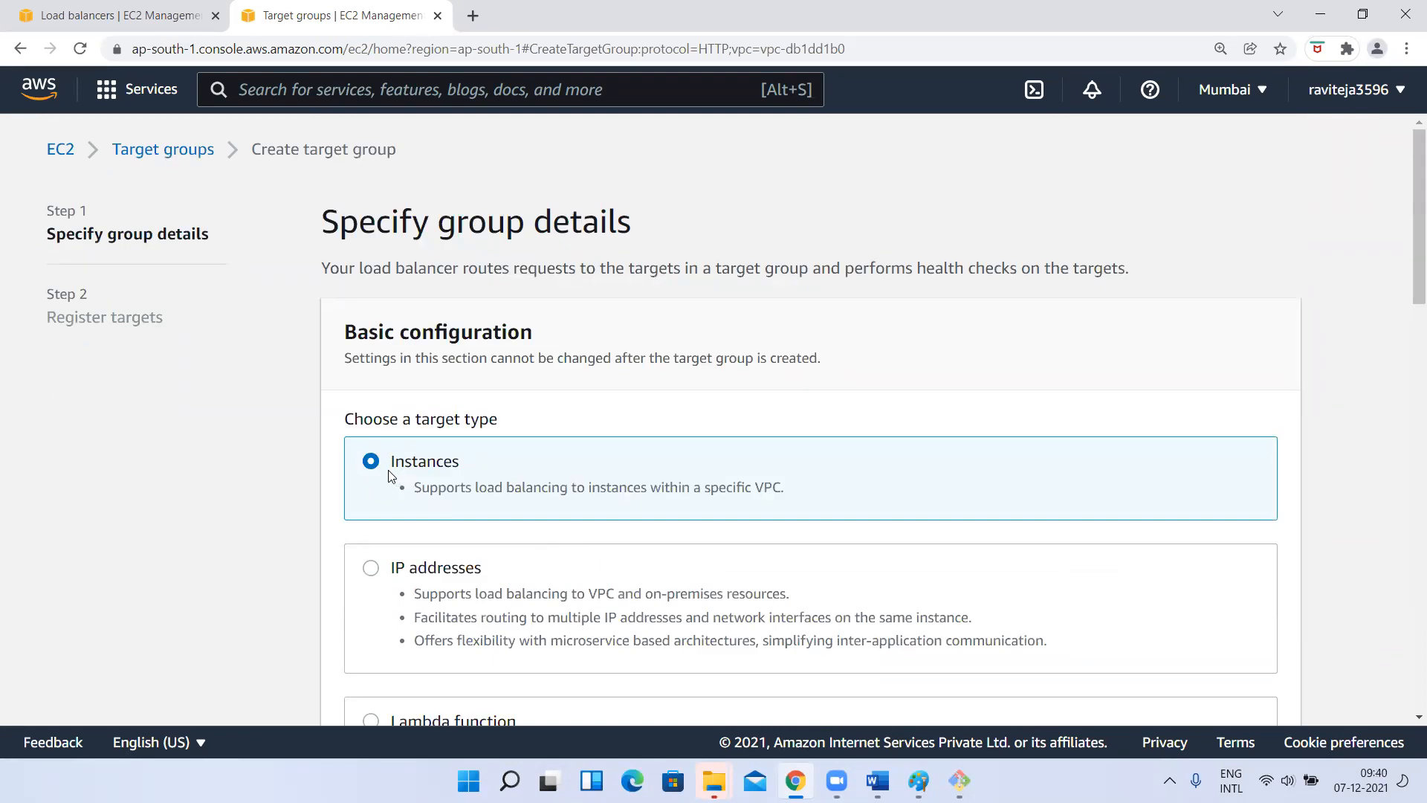
{"action": "scroll", "coordinate": [400, 498], "scroll_direction": "down", "scroll_amount": 15}
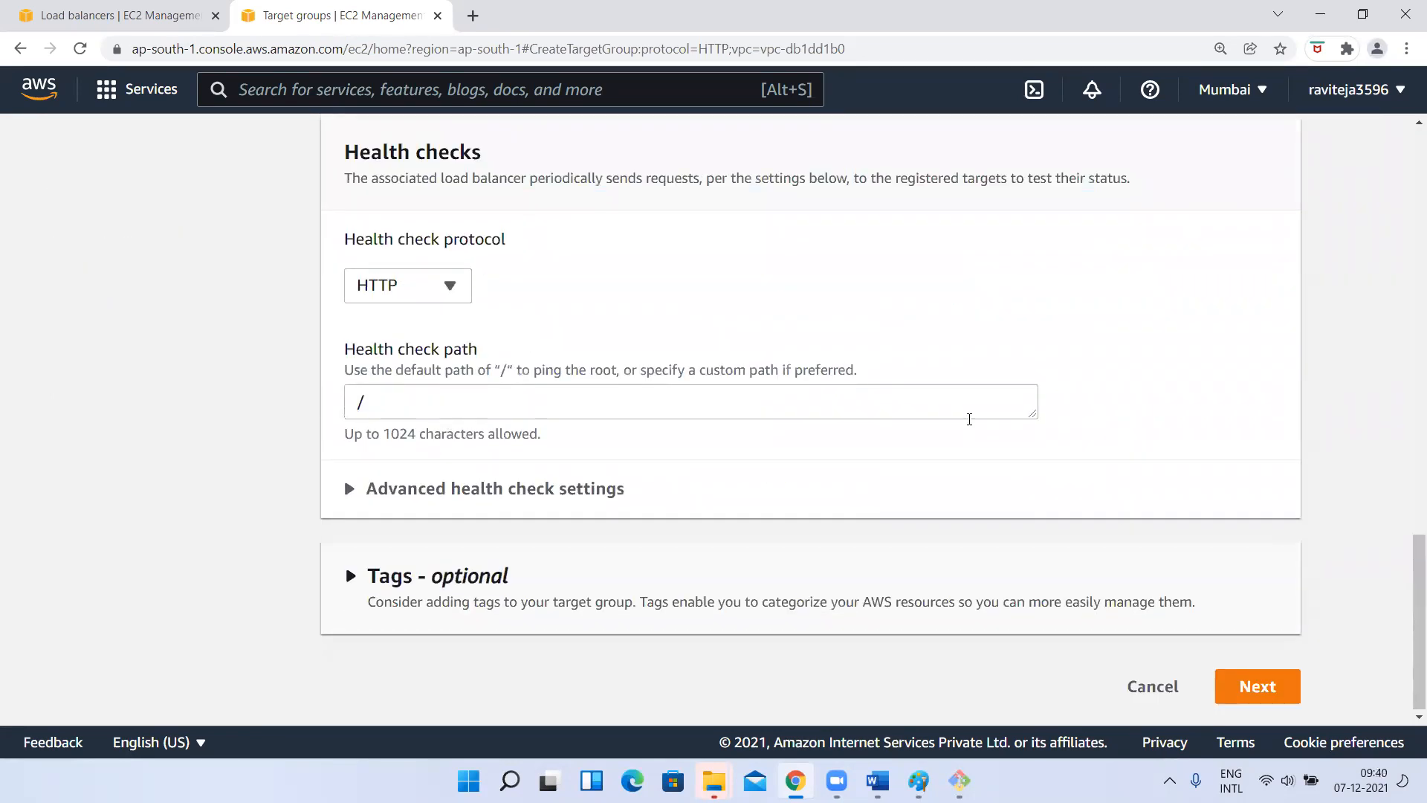
{"action": "left_click", "coordinate": [1257, 690]}
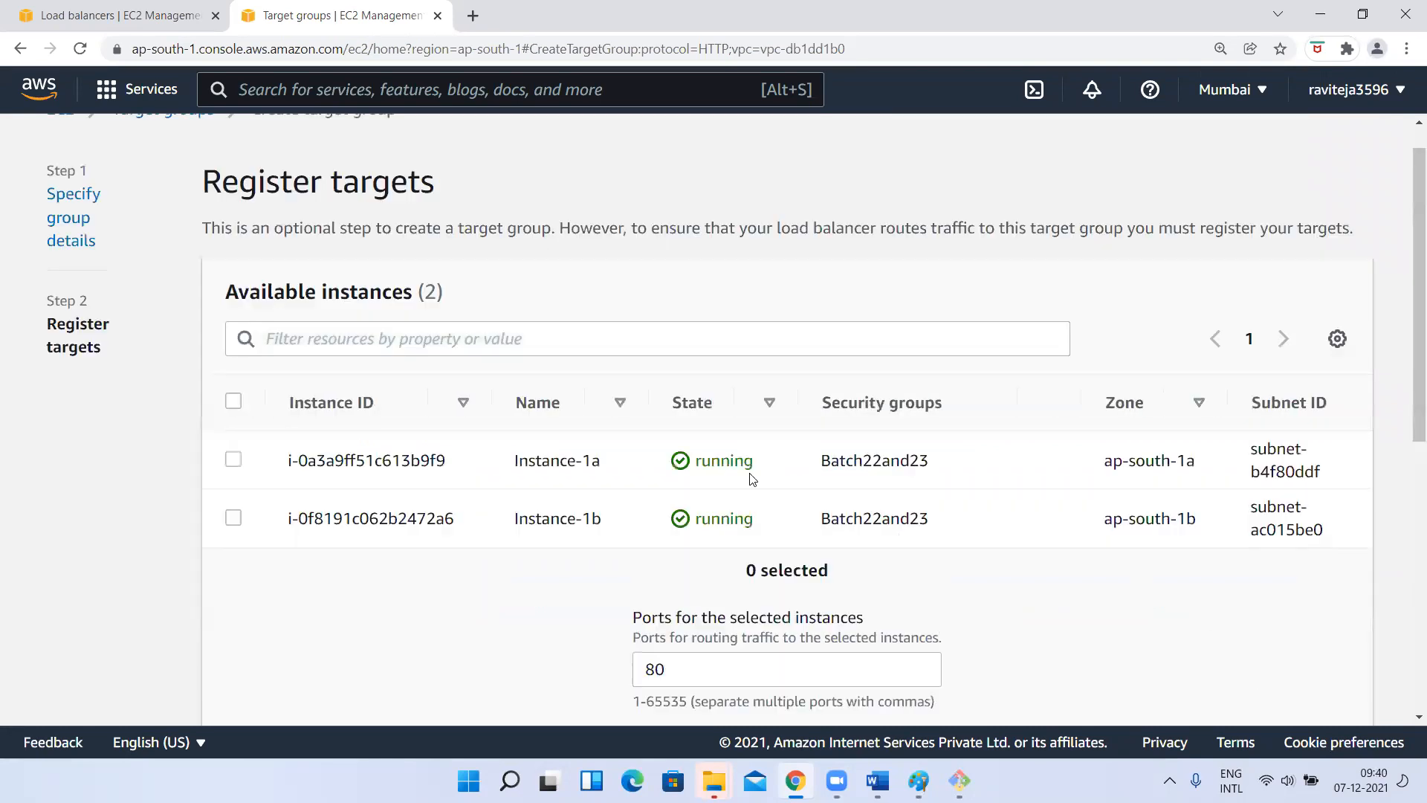
Select Instance-1a and Instance-1b among the available instances
{"action": "left_click", "coordinate": [234, 460]}
{"action": "left_click", "coordinate": [234, 518]}
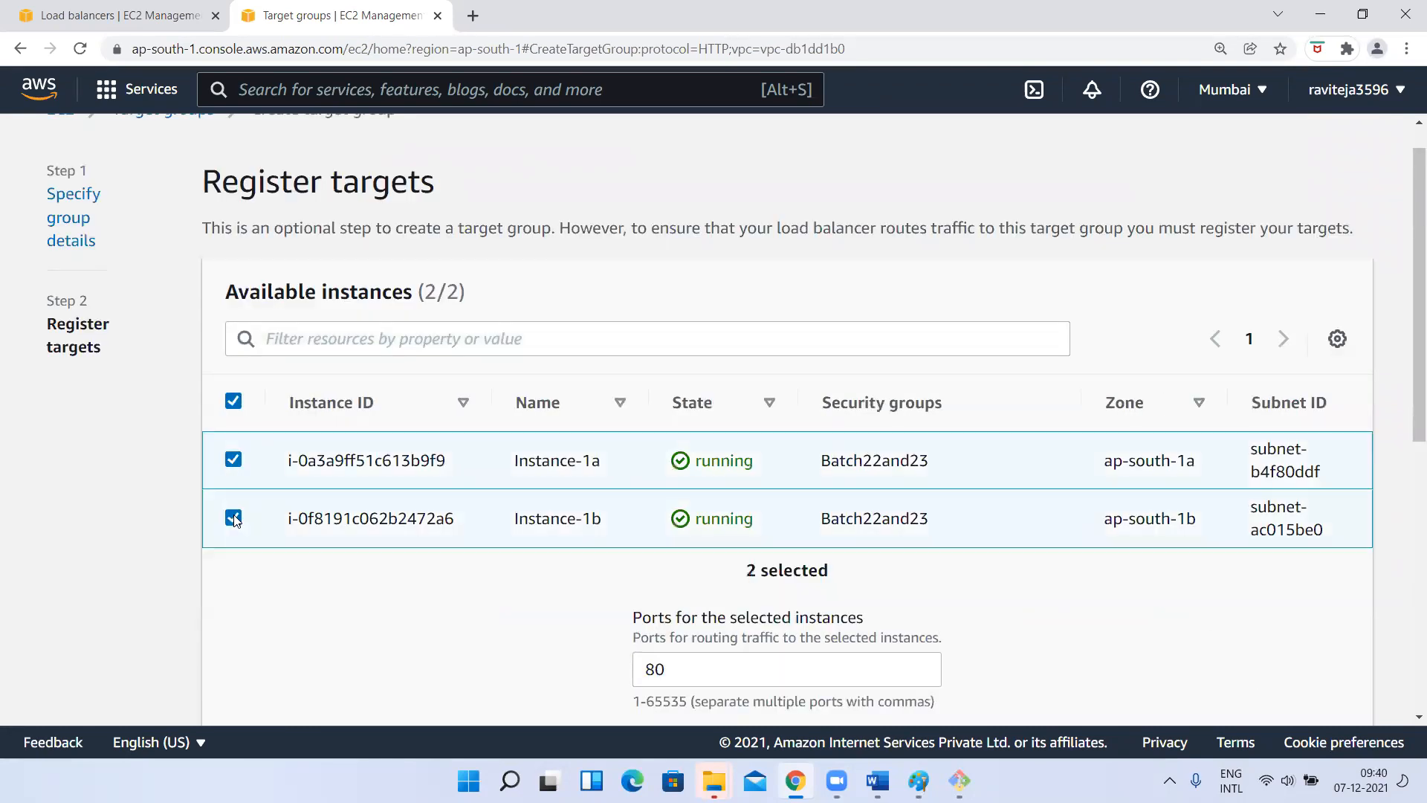
{"action": "left_click", "coordinate": [152, 19]}
{"action": "left_click", "coordinate": [311, 9]}
Create the target group without including the selected instances as pending, and enlarge the target groups list
{"action": "scroll", "coordinate": [297, 558], "scroll_direction": "down", "scroll_amount": 6}
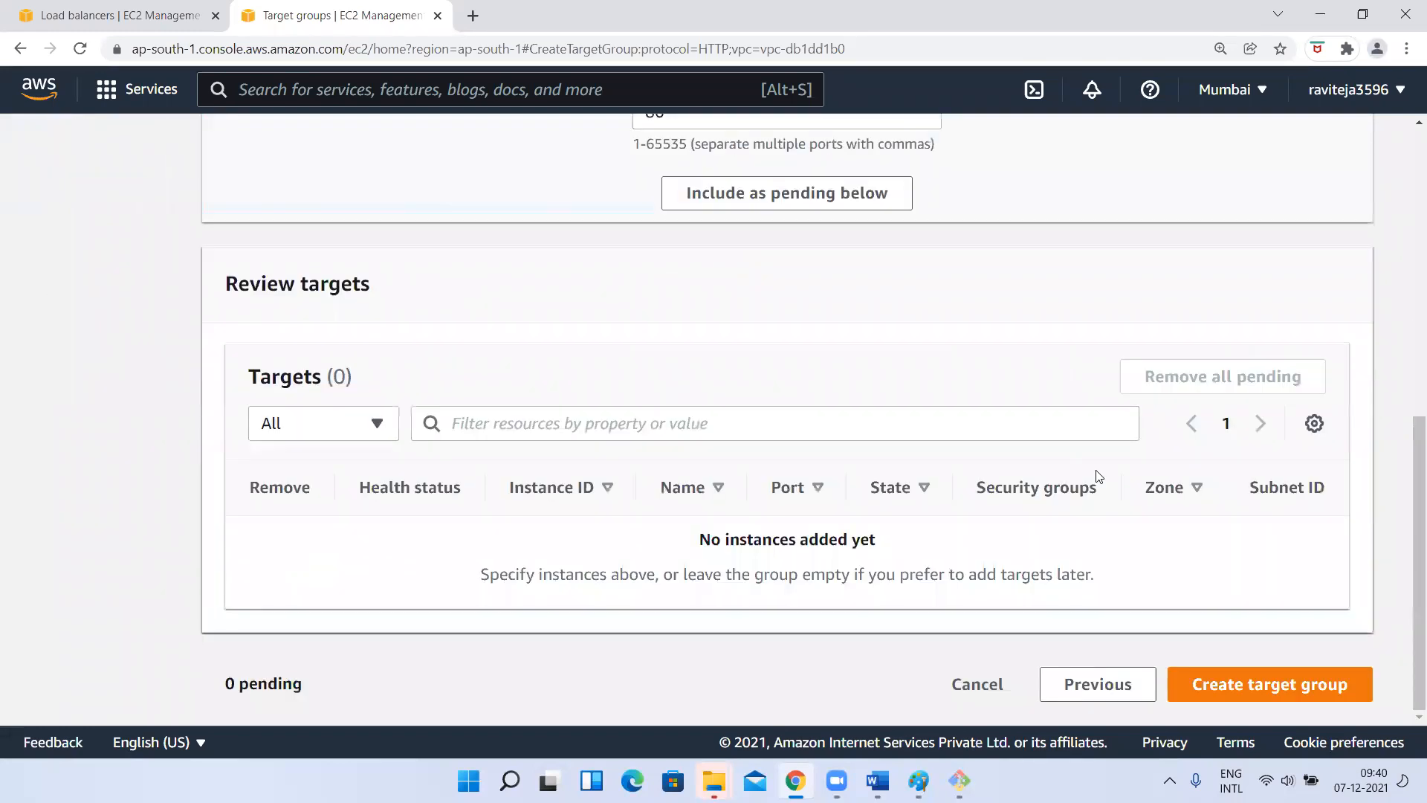
{"action": "scroll", "coordinate": [867, 407], "scroll_direction": "up", "scroll_amount": 6}
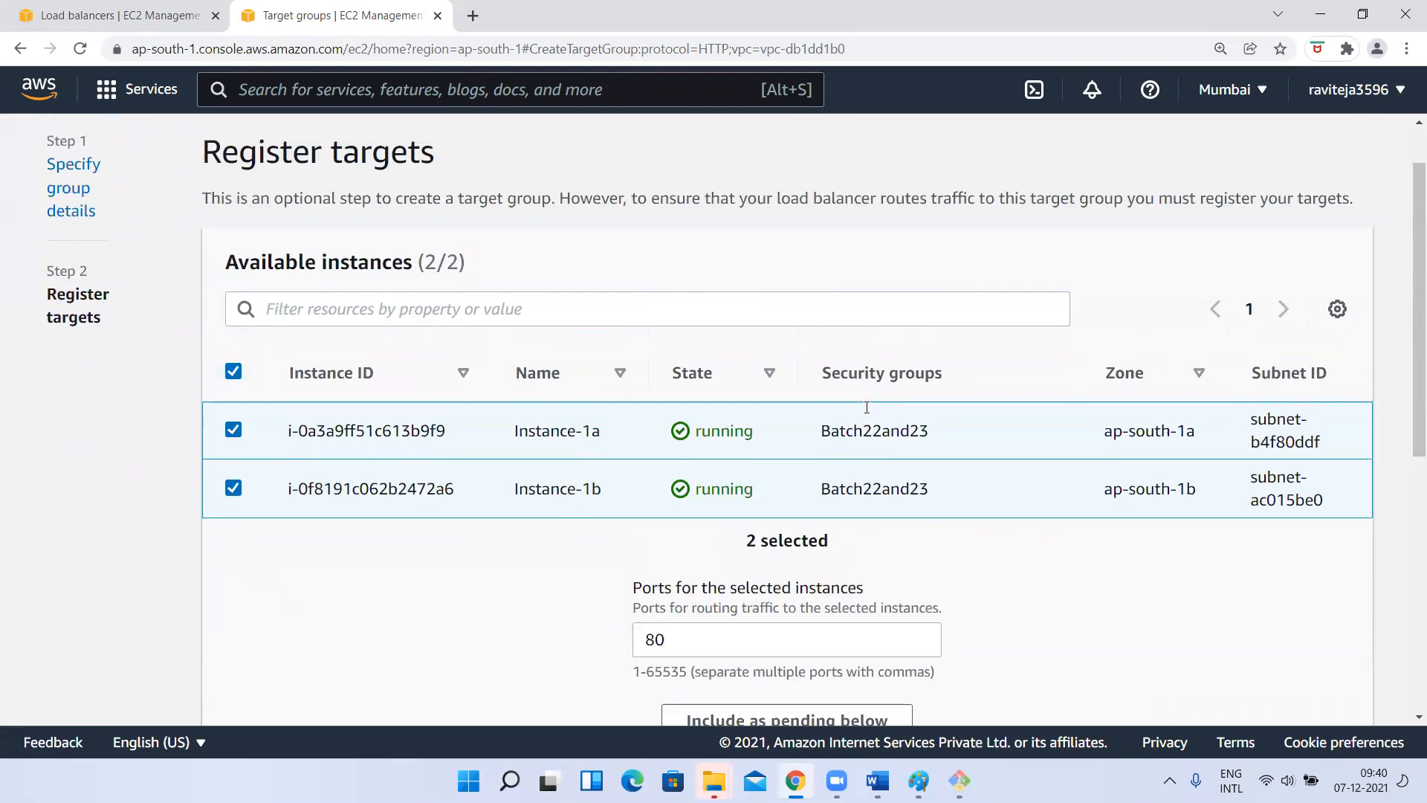
{"action": "scroll", "coordinate": [868, 413], "scroll_direction": "down", "scroll_amount": 7}
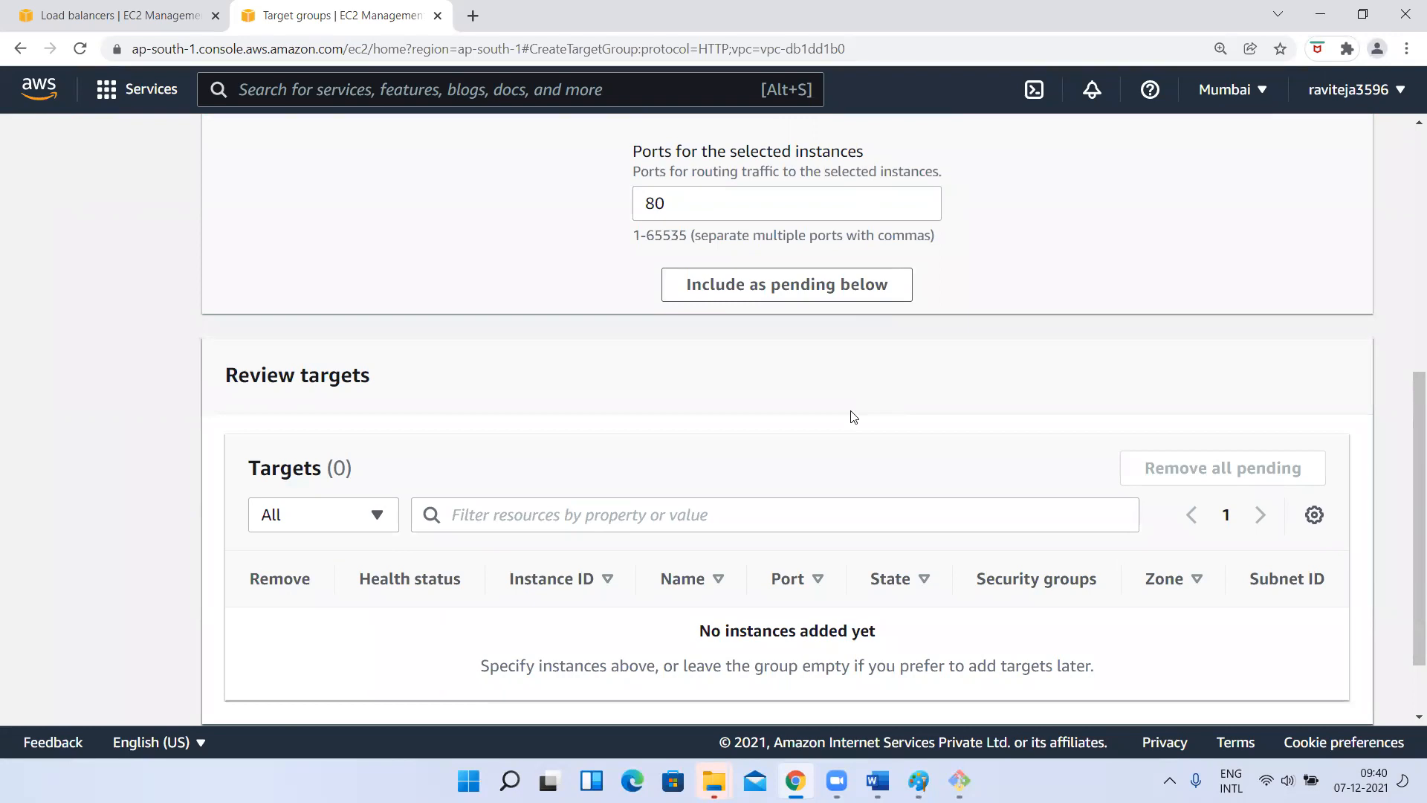
{"action": "scroll", "coordinate": [852, 410], "scroll_direction": "down", "scroll_amount": 2}
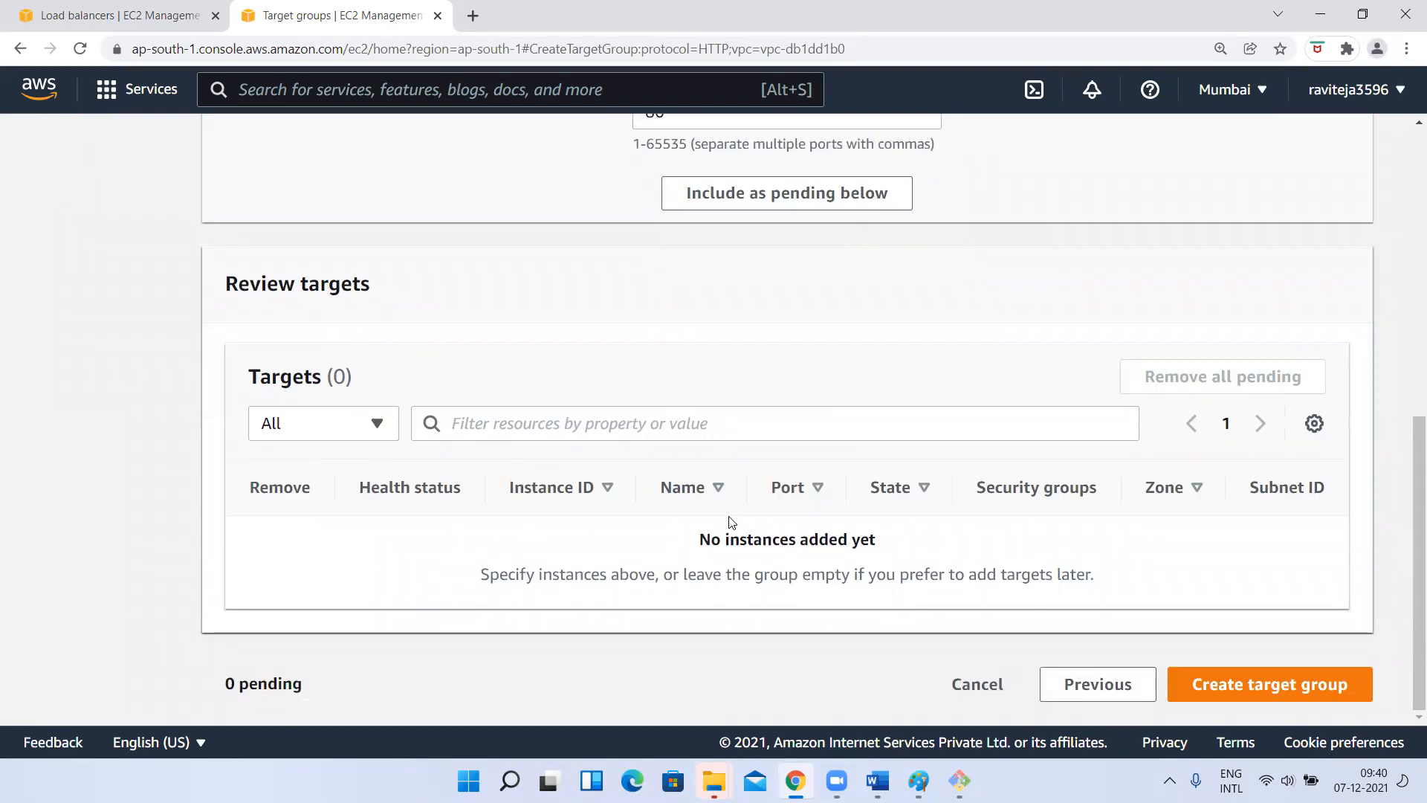
{"action": "left_click", "coordinate": [1223, 684]}
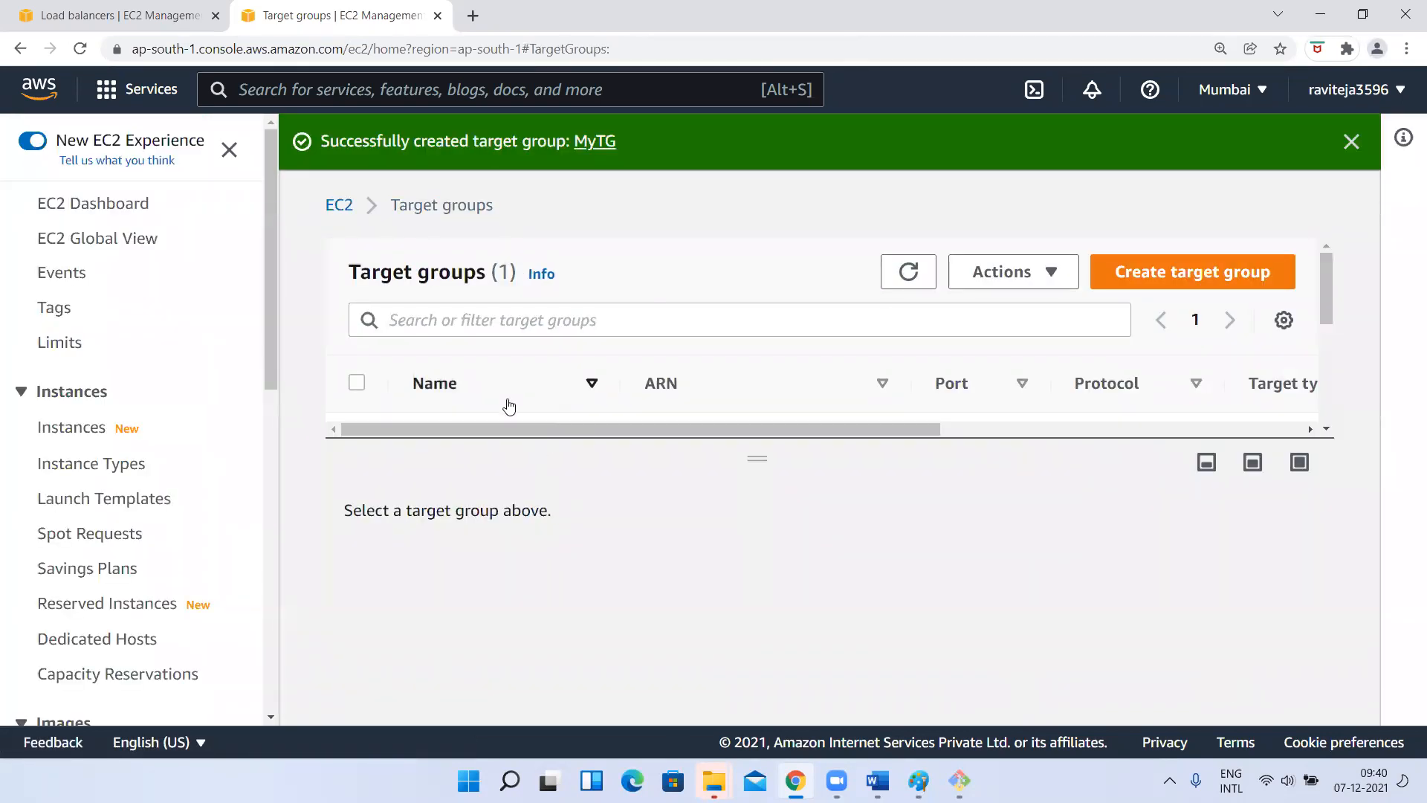
{"action": "left_click", "coordinate": [1351, 142]}
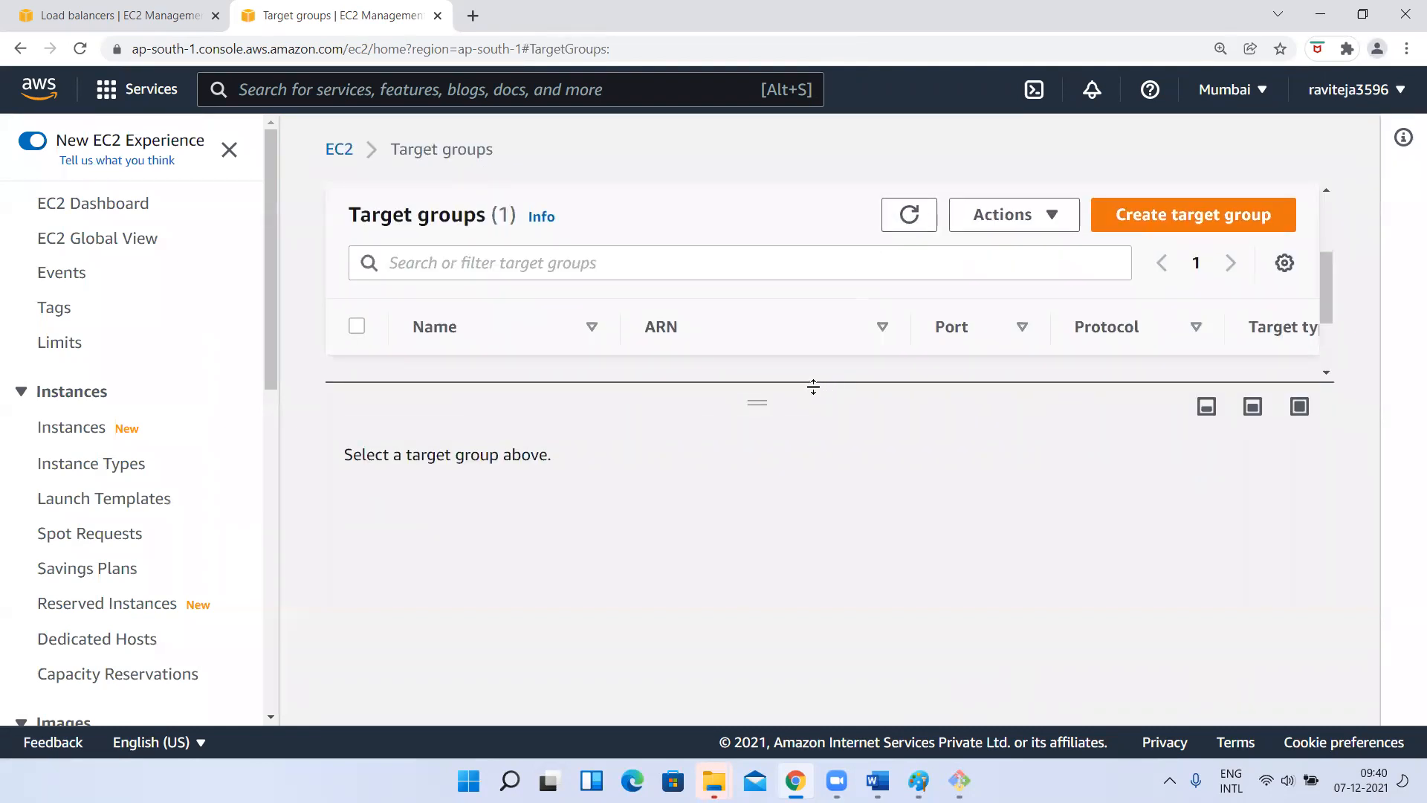
{"action": "left_click_drag", "start_coordinate": [813, 386], "coordinate": [826, 590]}
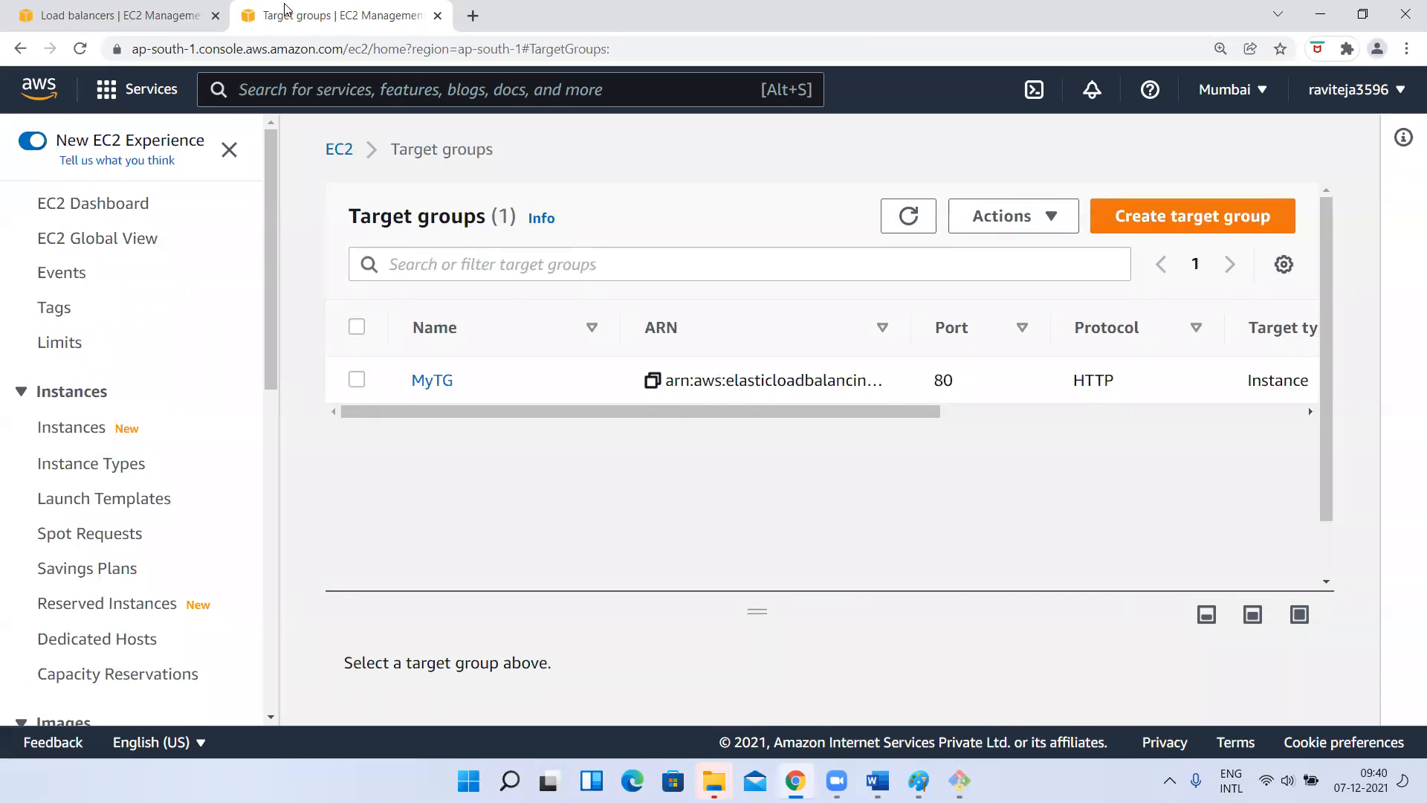
Refresh the target groups in the load balancer form and forward the HTTP:80 listener to MyTG
{"action": "left_click", "coordinate": [141, 7]}
{"action": "left_click", "coordinate": [1175, 350]}
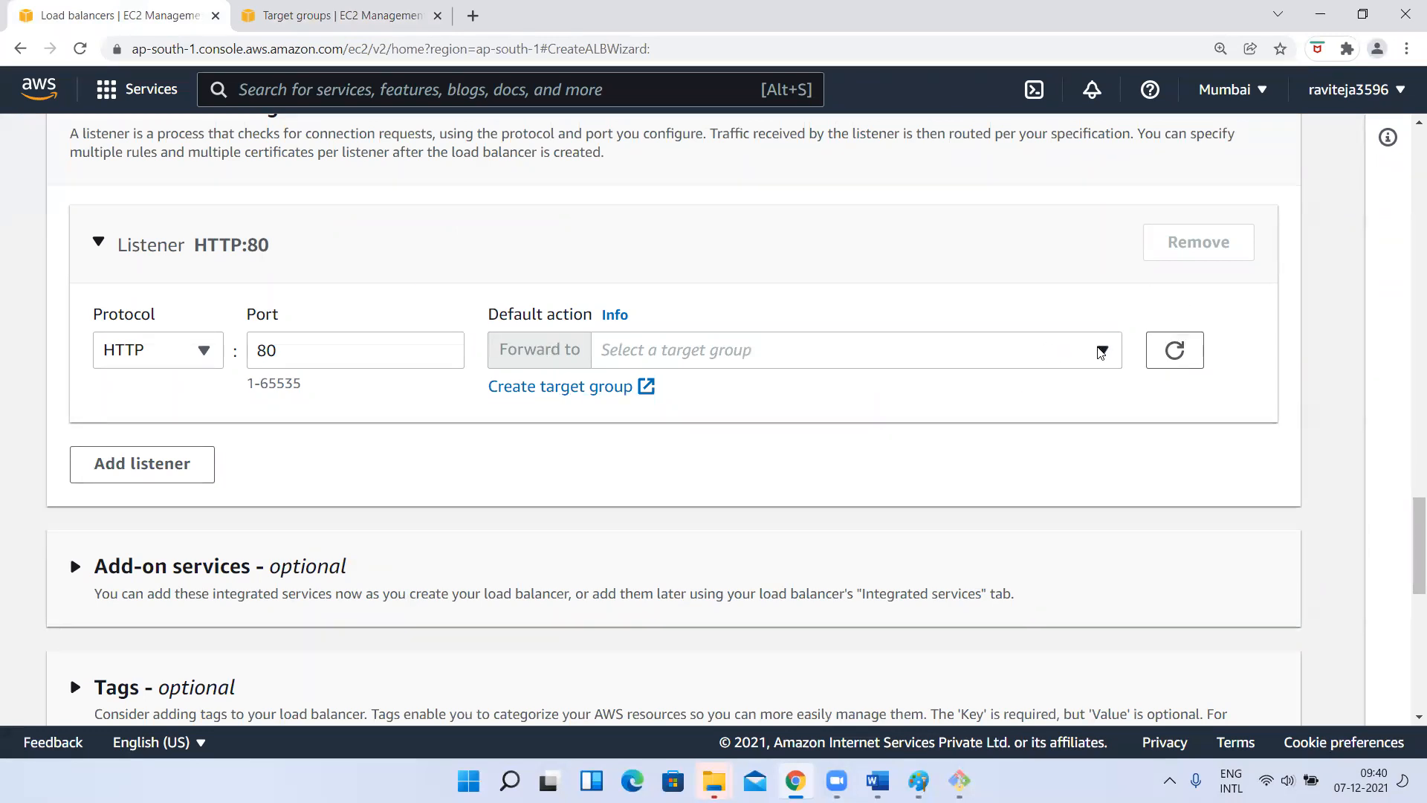
{"action": "left_click", "coordinate": [1100, 351]}
{"action": "left_click", "coordinate": [608, 437]}
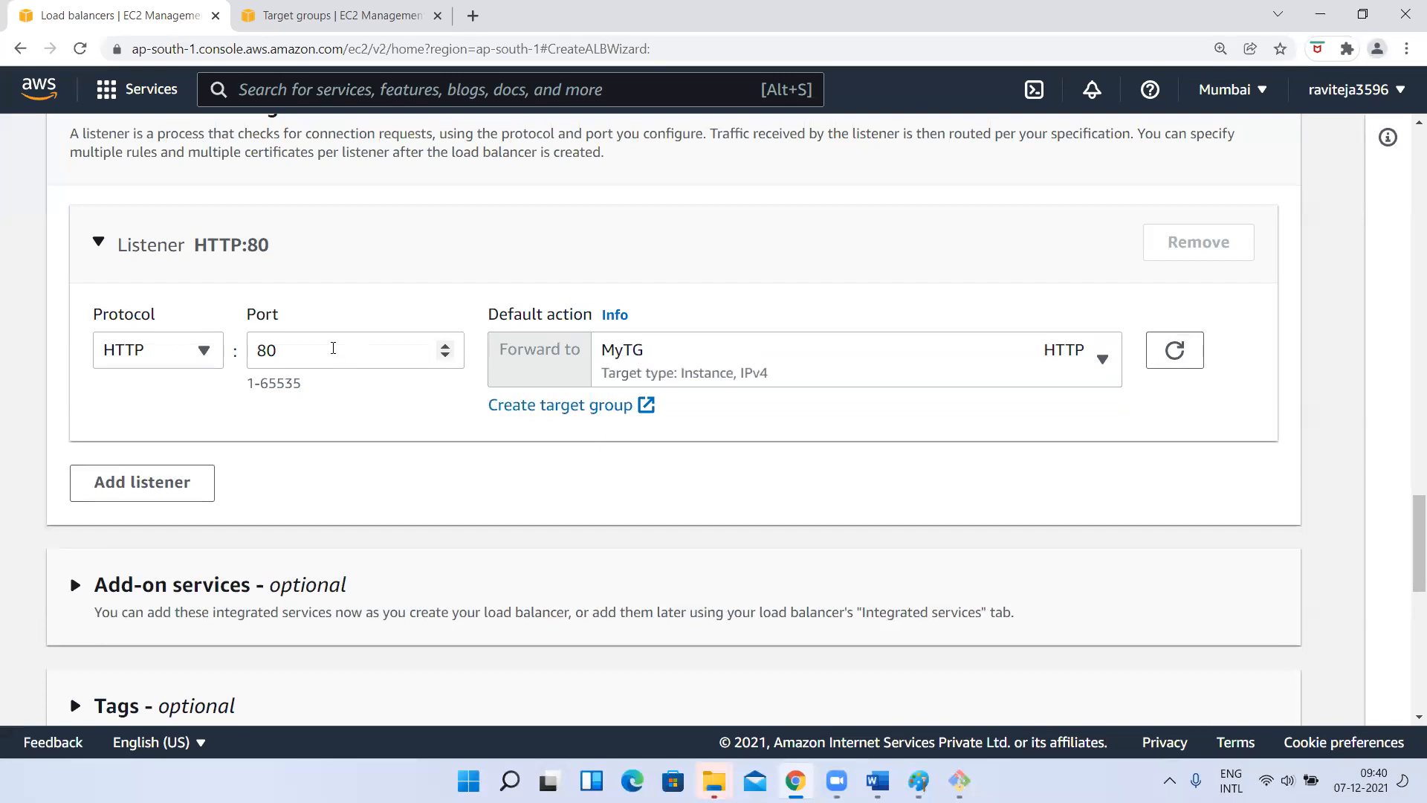
Recheck the subnet mappings, the HTTP:80 listener routing and the existing target groups, and refresh the listener's target group choices
{"action": "scroll", "coordinate": [334, 351], "scroll_direction": "up", "scroll_amount": 7}
{"action": "scroll", "coordinate": [159, 182], "scroll_direction": "up", "scroll_amount": 7}
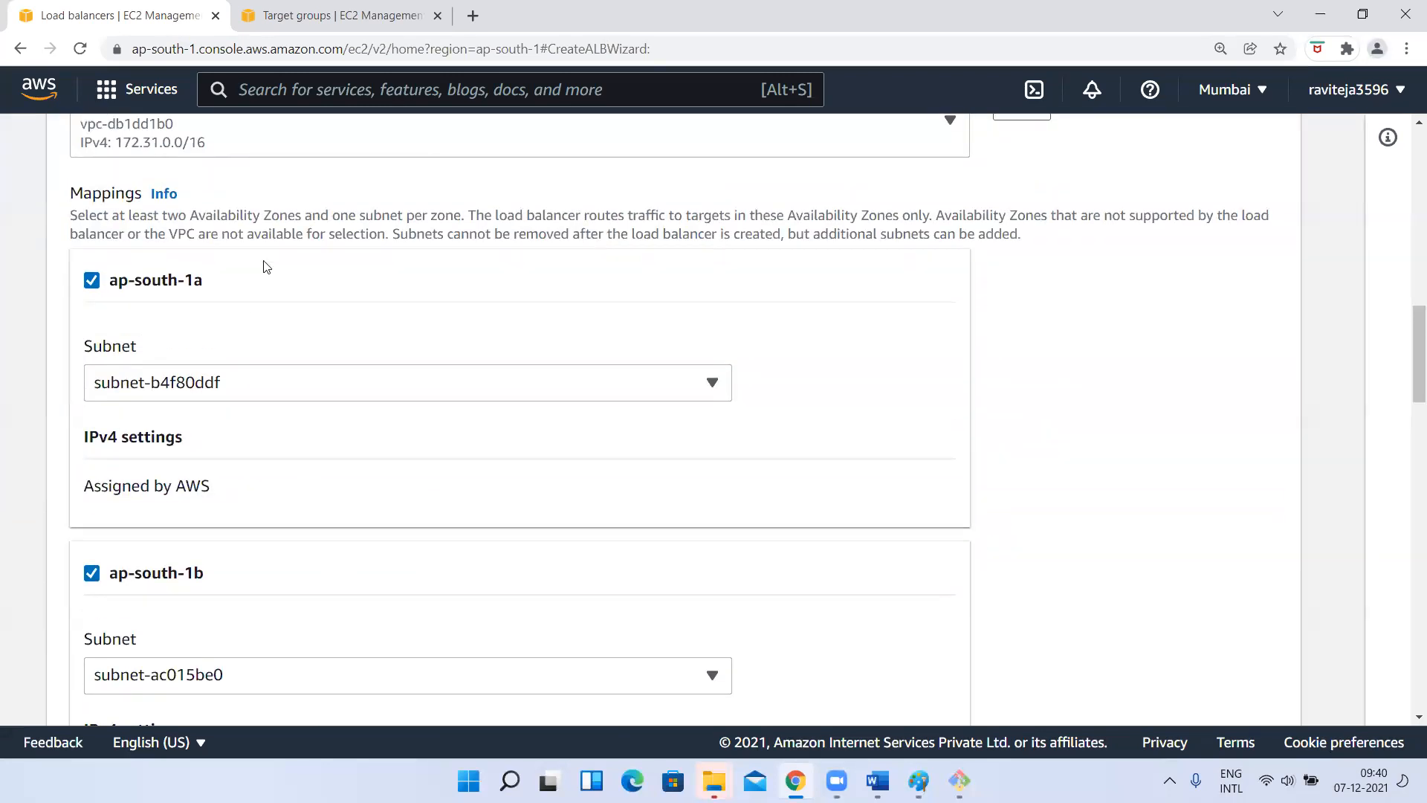
{"action": "scroll", "coordinate": [170, 339], "scroll_direction": "down", "scroll_amount": 14}
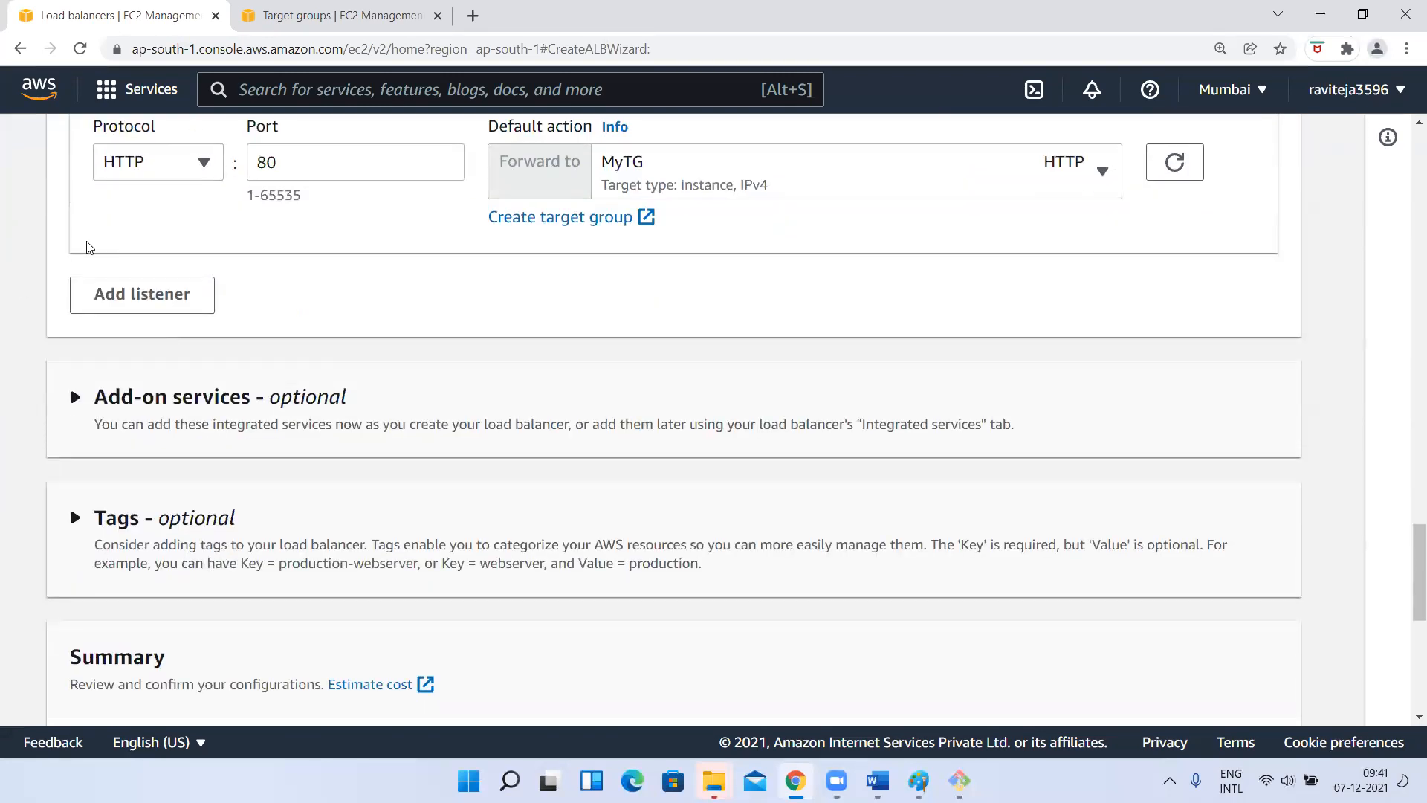
{"action": "scroll", "coordinate": [205, 289], "scroll_direction": "up", "scroll_amount": 4}
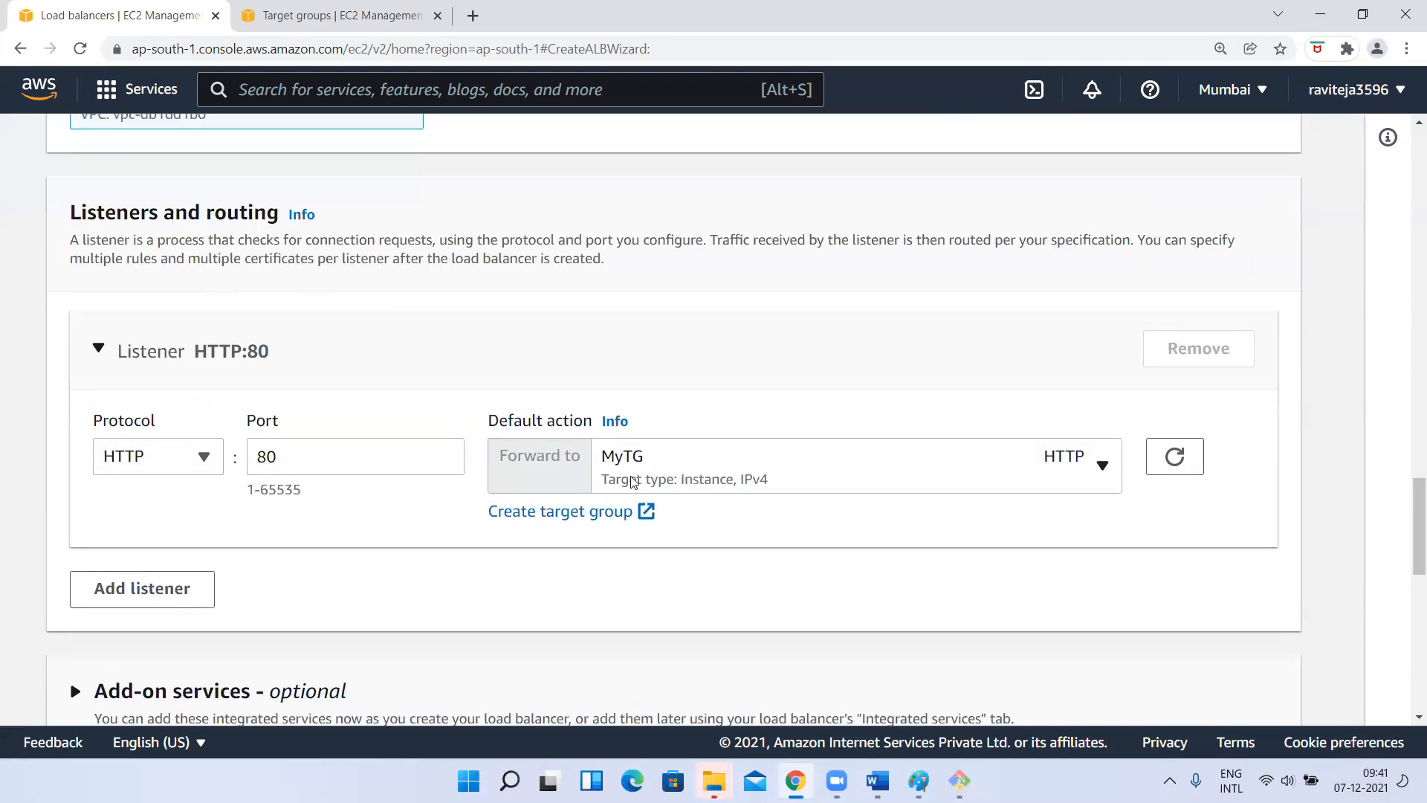
{"action": "left_click", "coordinate": [537, 525]}
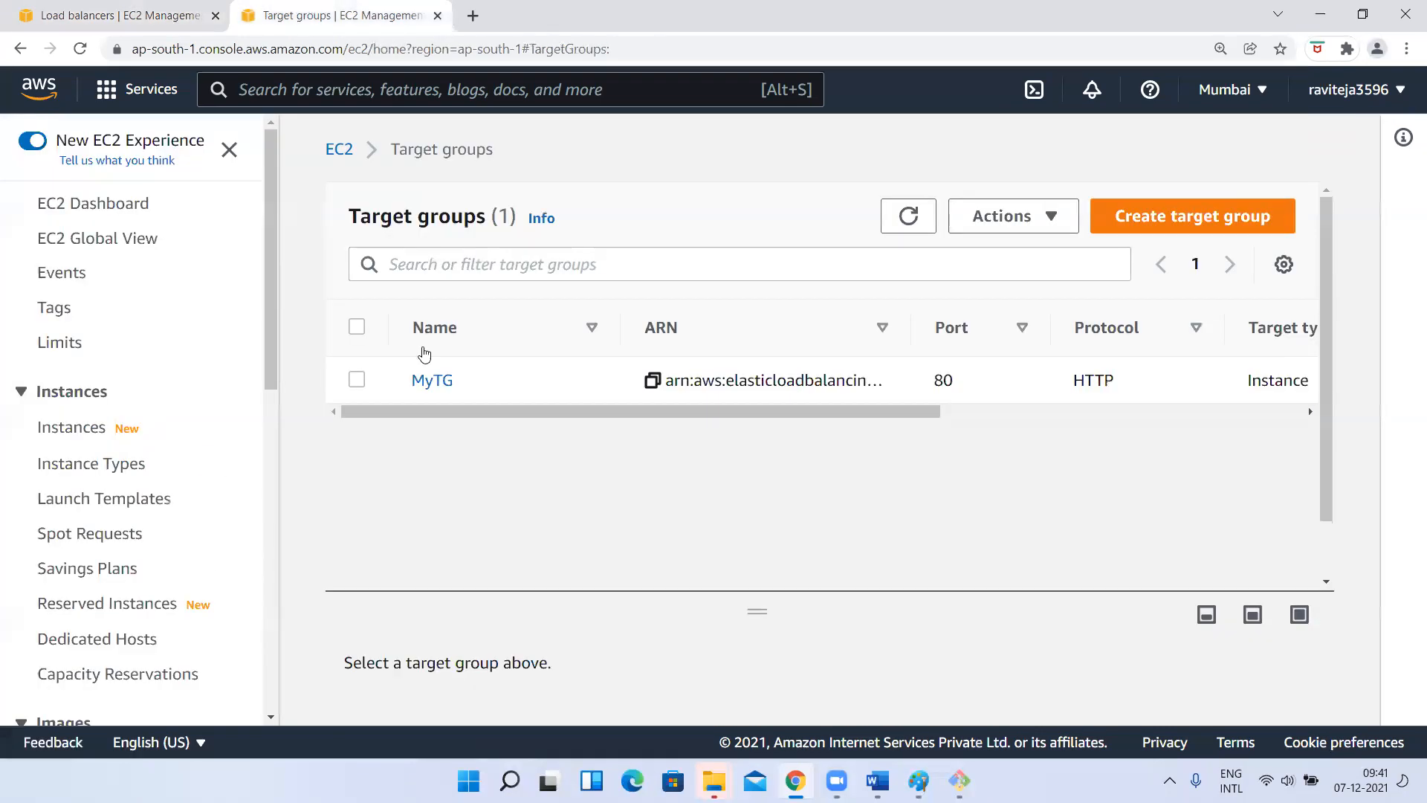
{"action": "left_click", "coordinate": [148, 13]}
{"action": "left_click", "coordinate": [1175, 456]}
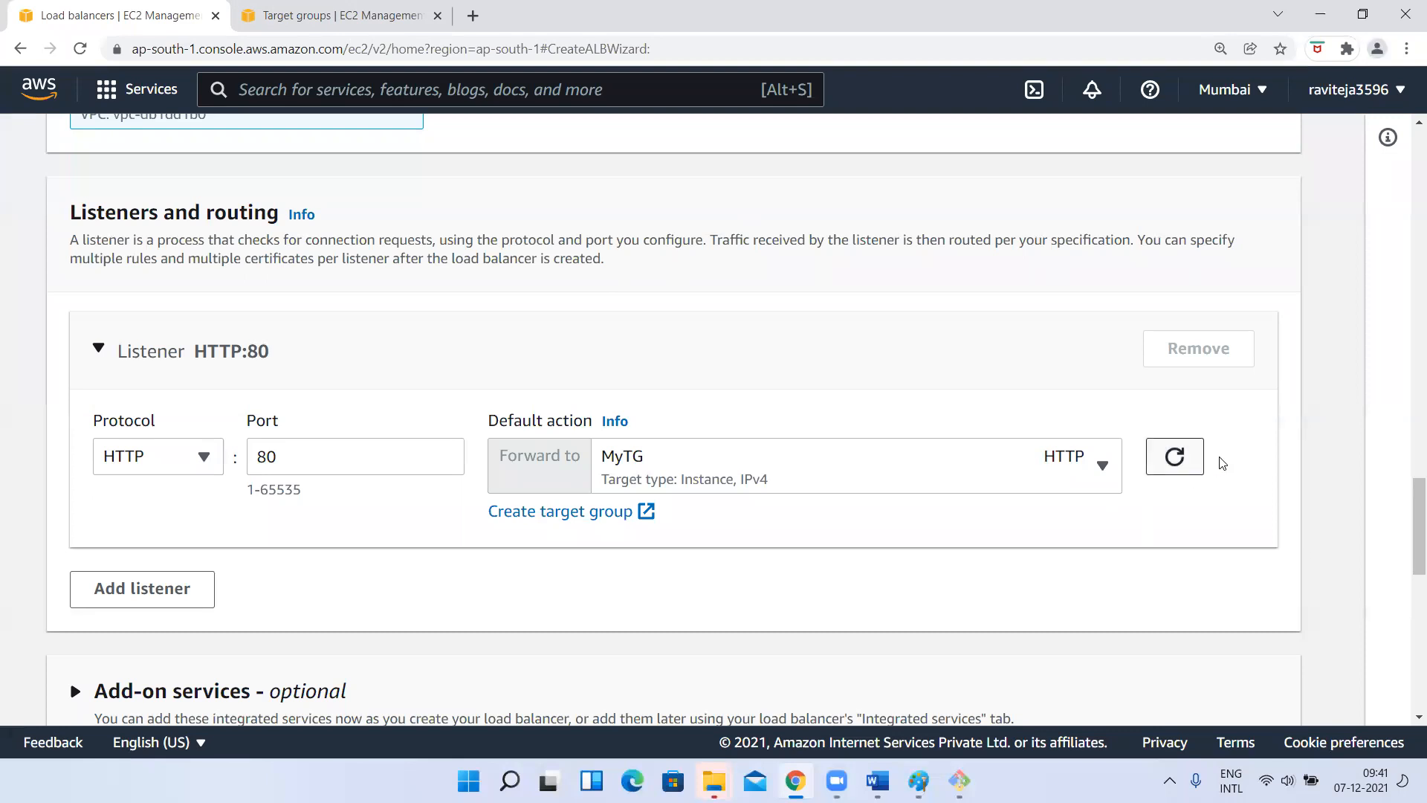
Create the load balancer mylb from the reviewed summary, dismiss the notification and view mylb in the load balancers list
{"action": "scroll", "coordinate": [660, 475], "scroll_direction": "down", "scroll_amount": 10}
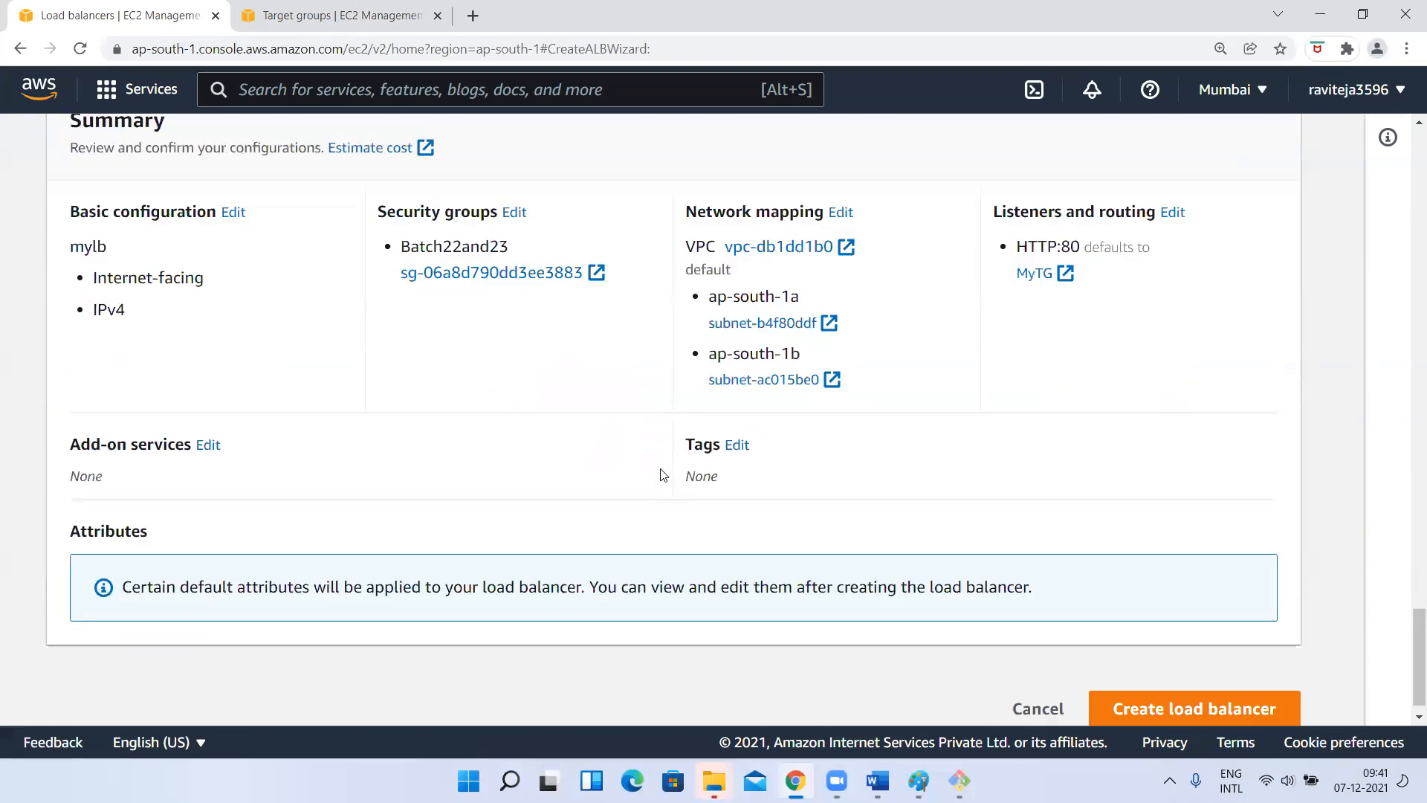
{"action": "left_click", "coordinate": [1199, 683]}
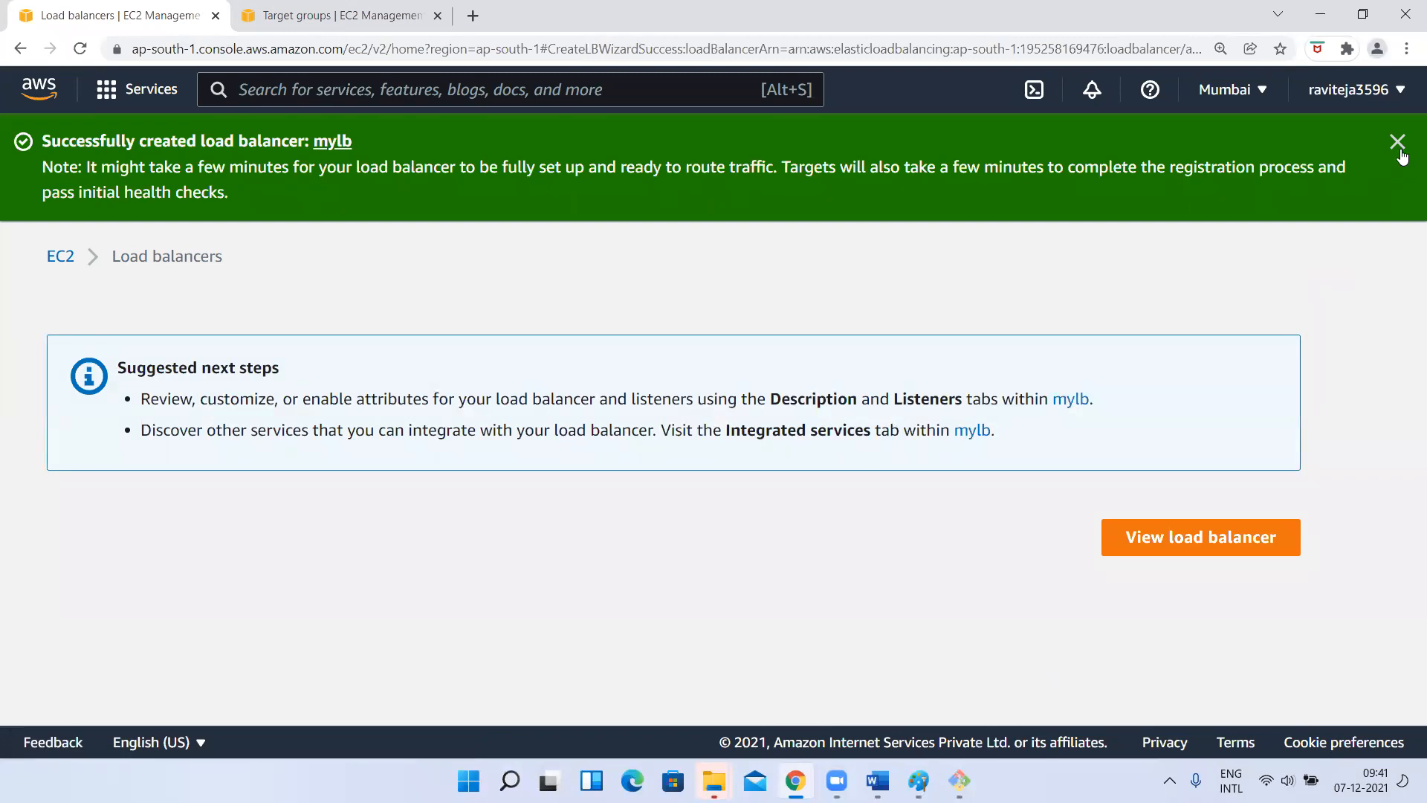
{"action": "left_click", "coordinate": [1398, 142]}
{"action": "left_click", "coordinate": [1182, 416]}
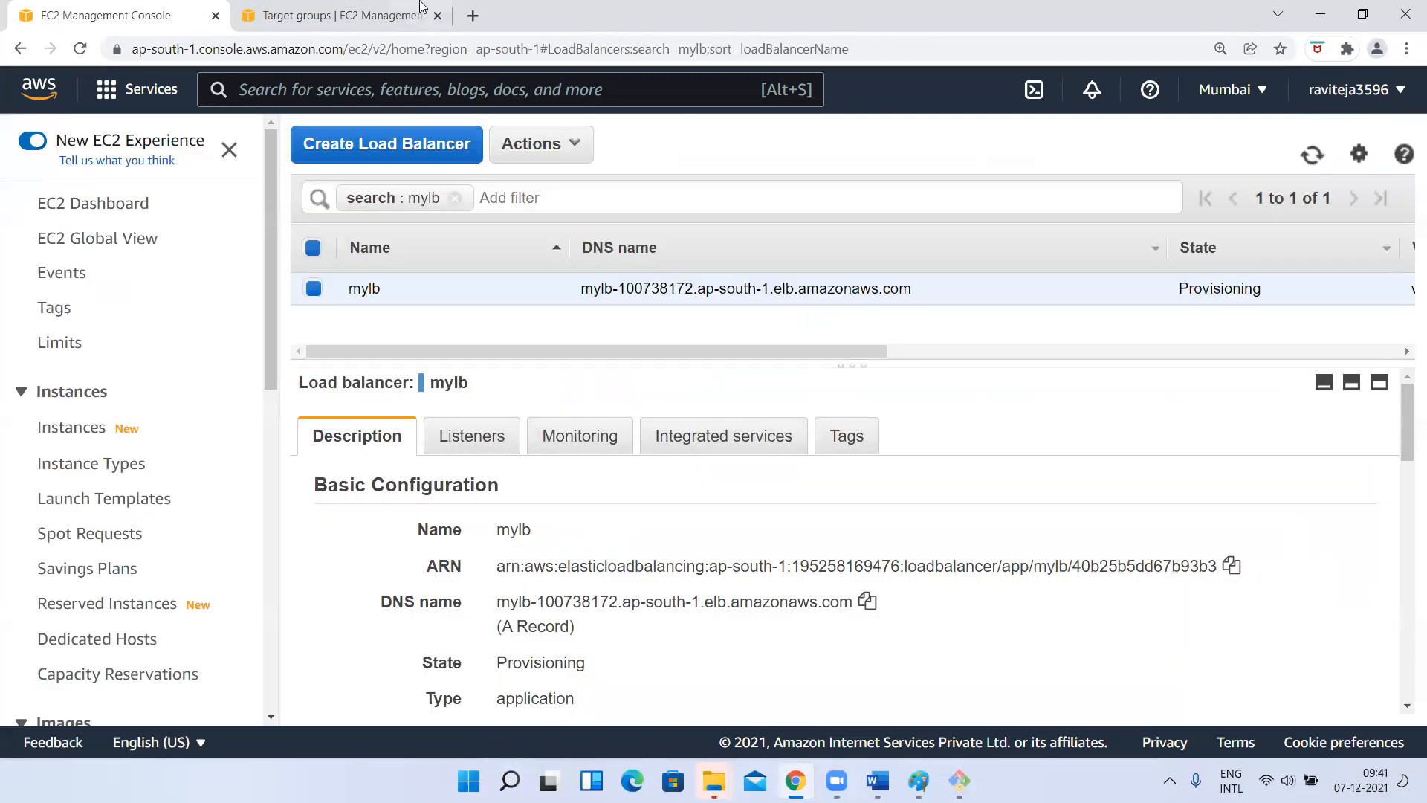
Select the target group MyTG, show its registered targets and start registering new targets
{"action": "left_click", "coordinate": [356, 16]}
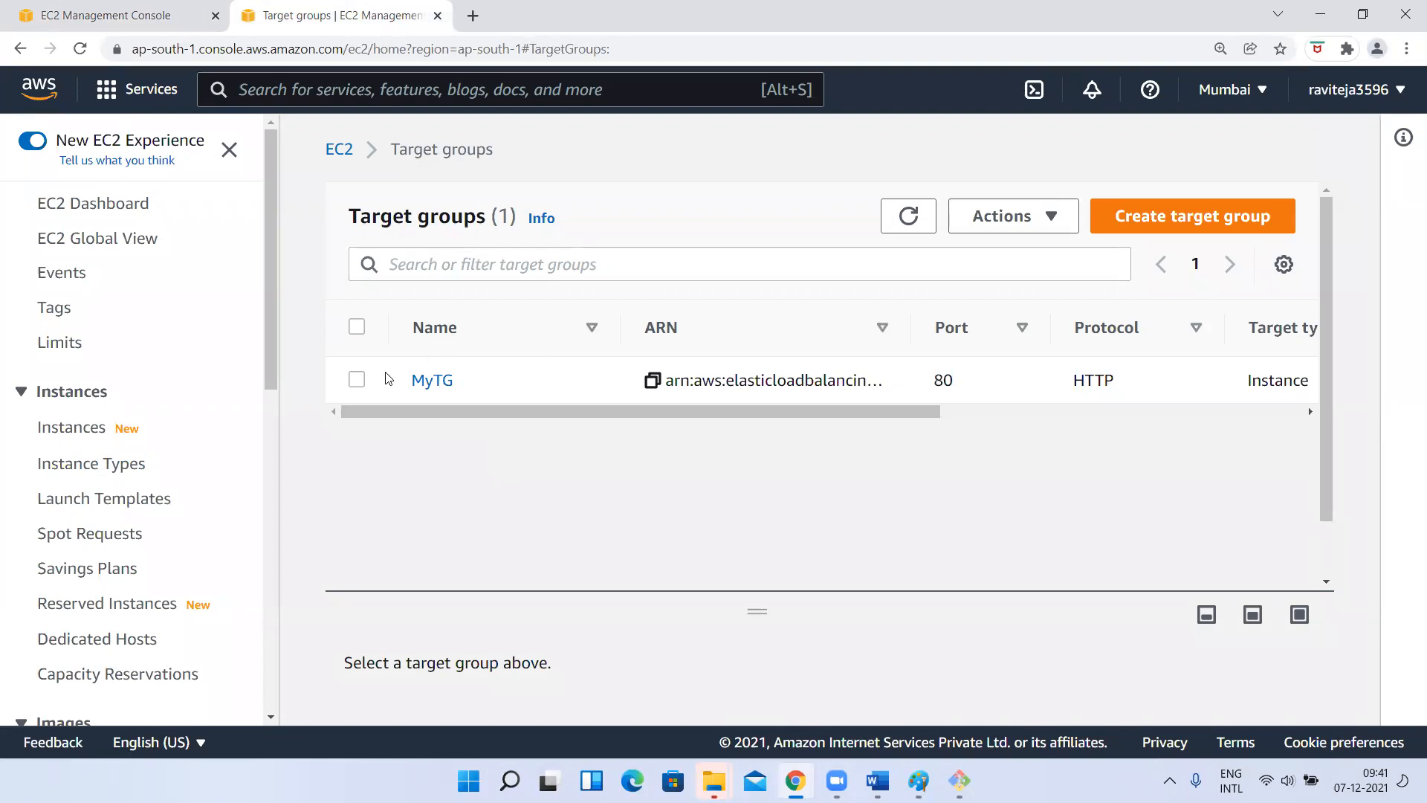
{"action": "left_click", "coordinate": [356, 380]}
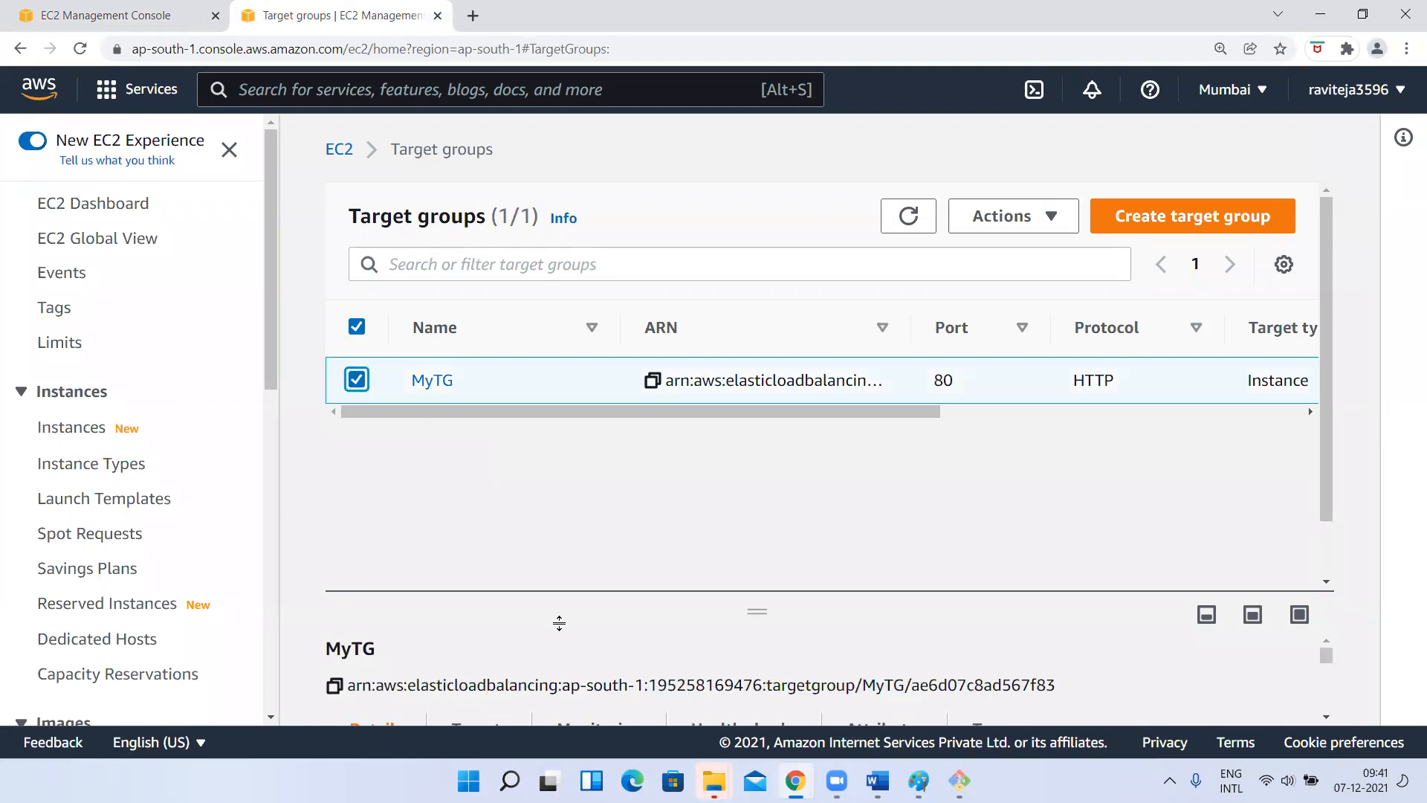
{"action": "left_click_drag", "start_coordinate": [599, 591], "coordinate": [595, 424]}
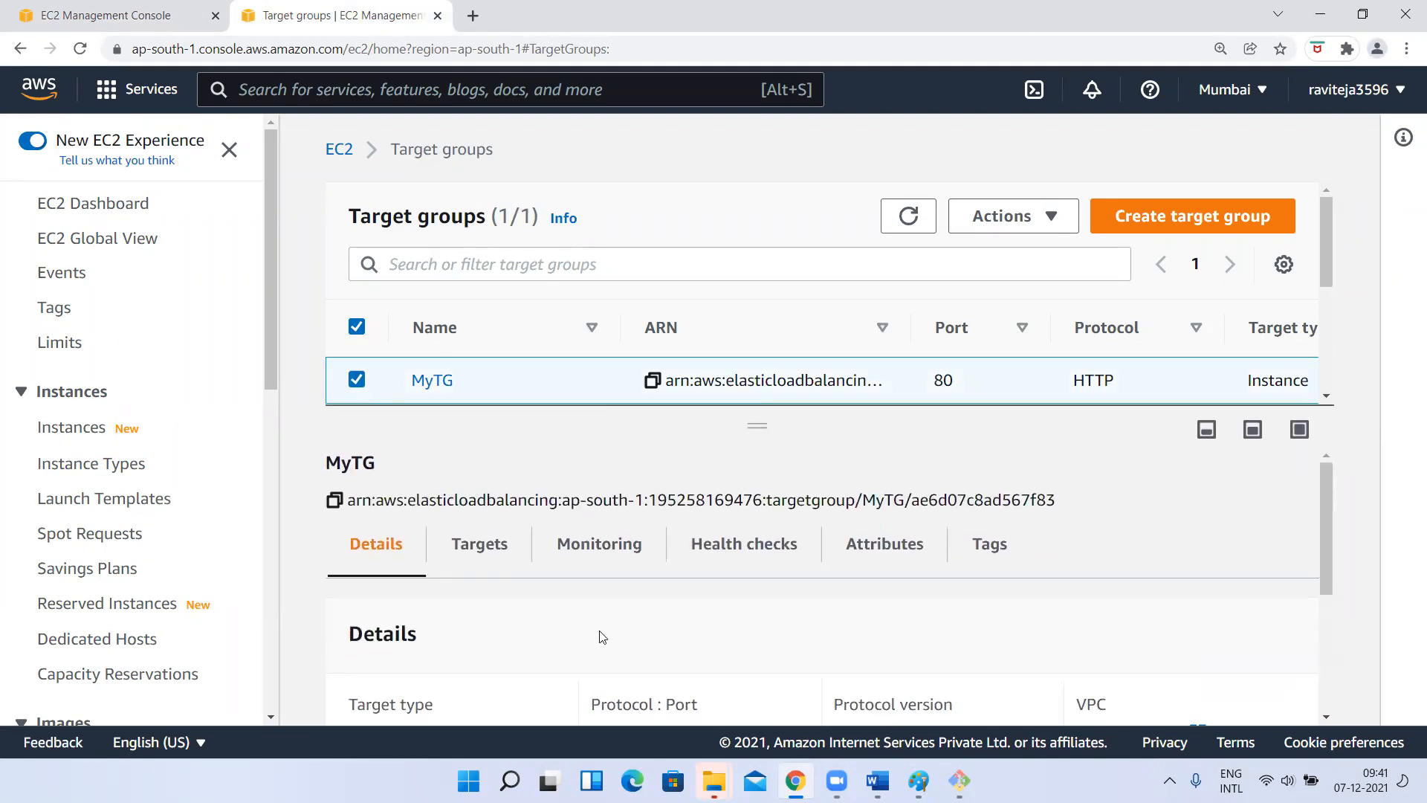
{"action": "left_click", "coordinate": [478, 544]}
{"action": "scroll", "coordinate": [493, 577], "scroll_direction": "down", "scroll_amount": 3}
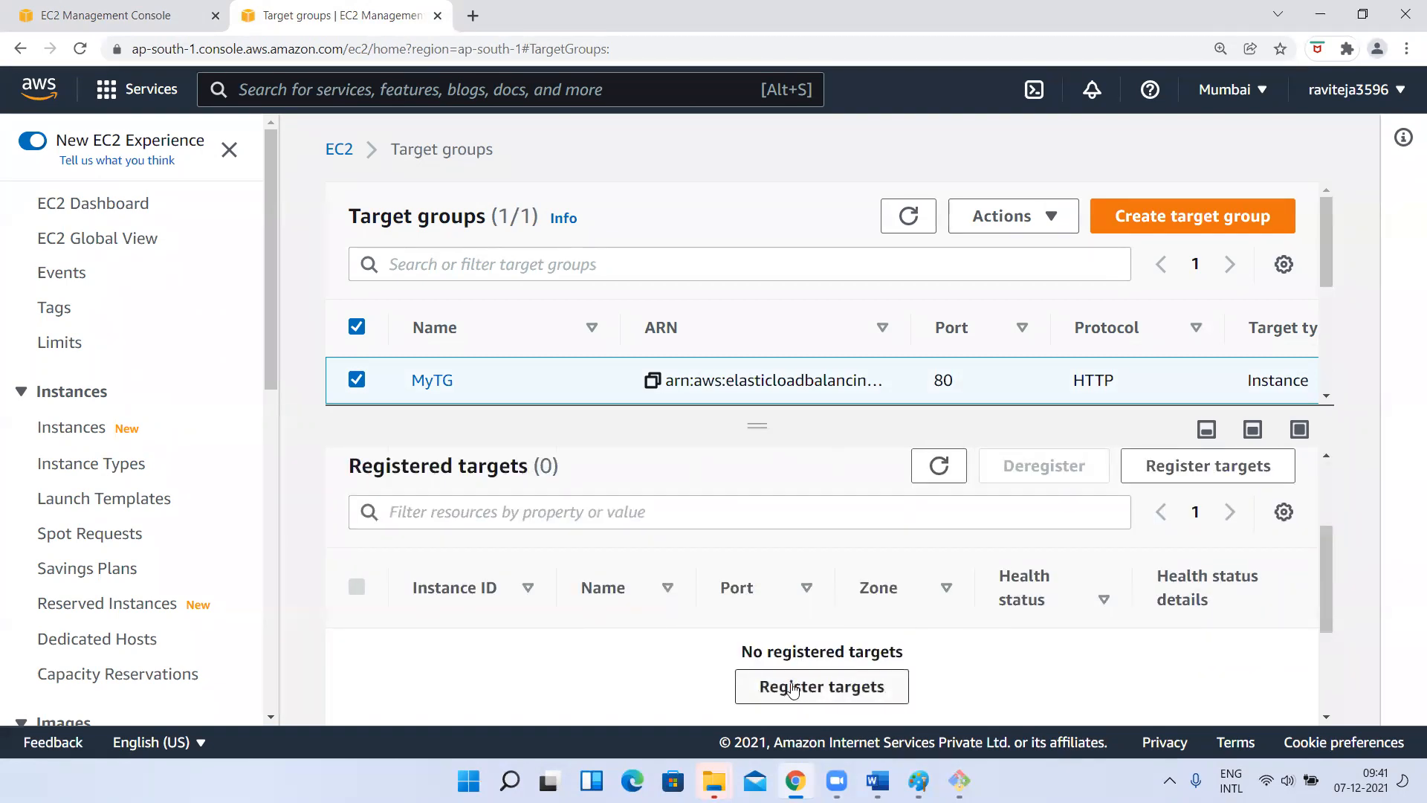
{"action": "left_click", "coordinate": [792, 687]}
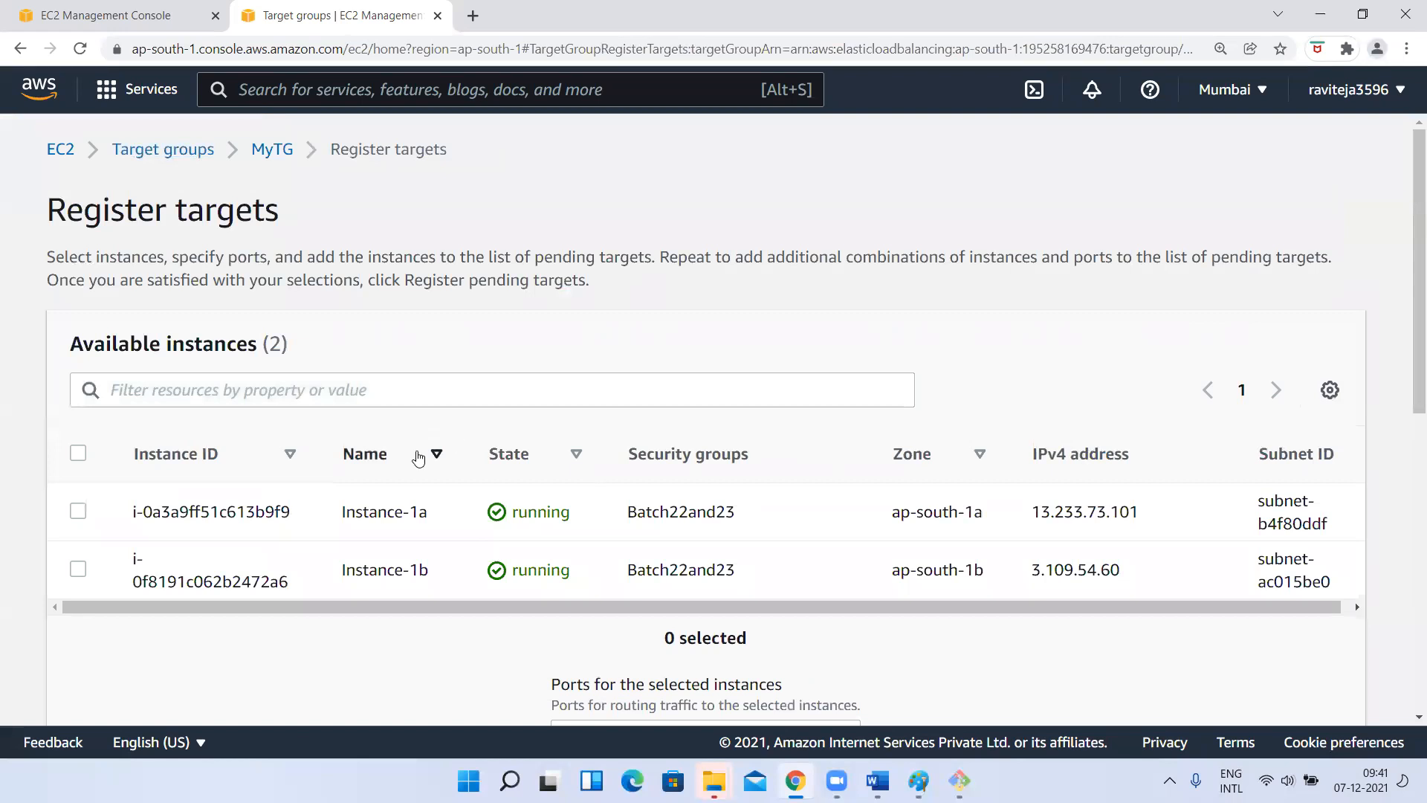
Select Instance-1a and Instance-1b and include them as pending targets on port 80
{"action": "left_click", "coordinate": [78, 511]}
{"action": "left_click", "coordinate": [78, 569]}
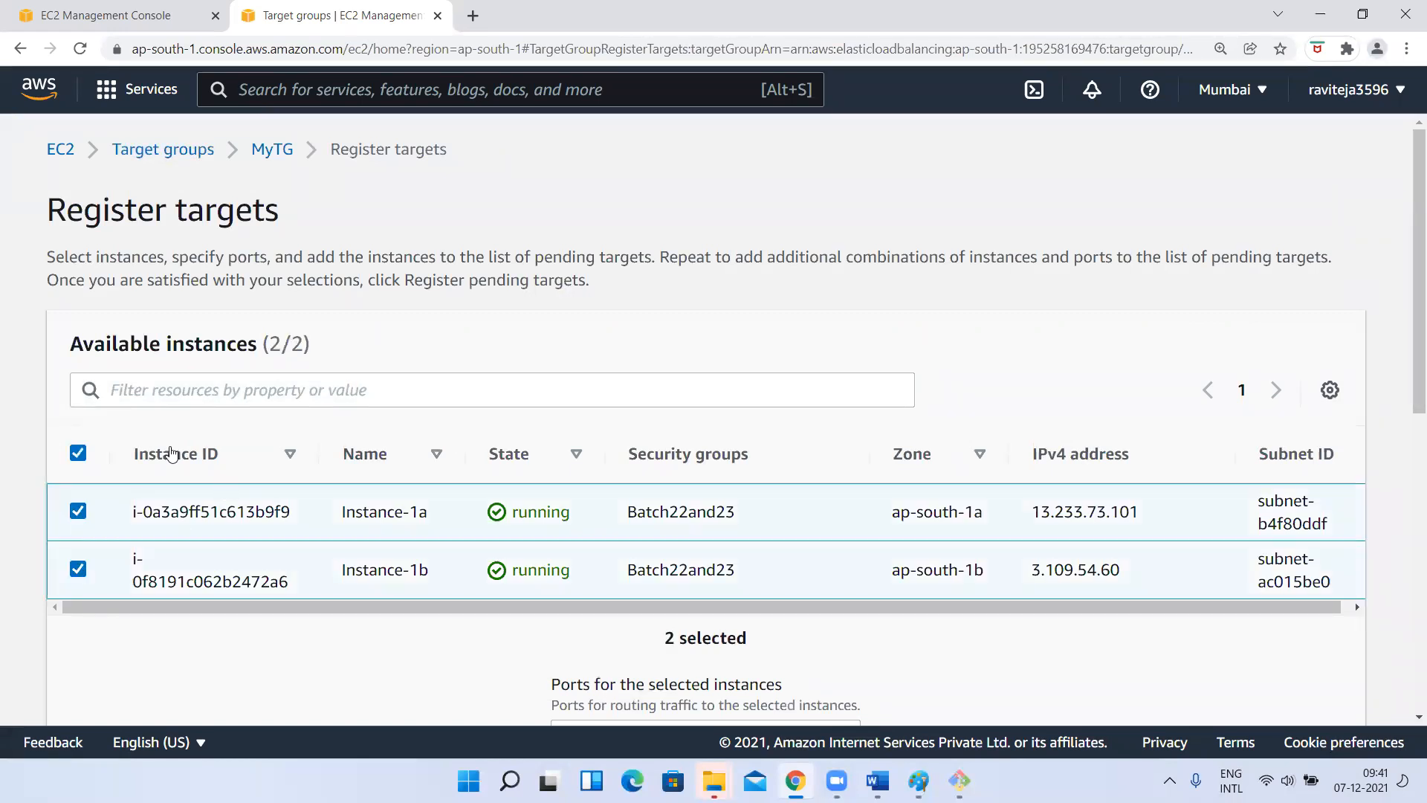
{"action": "scroll", "coordinate": [634, 372], "scroll_direction": "down", "scroll_amount": 4}
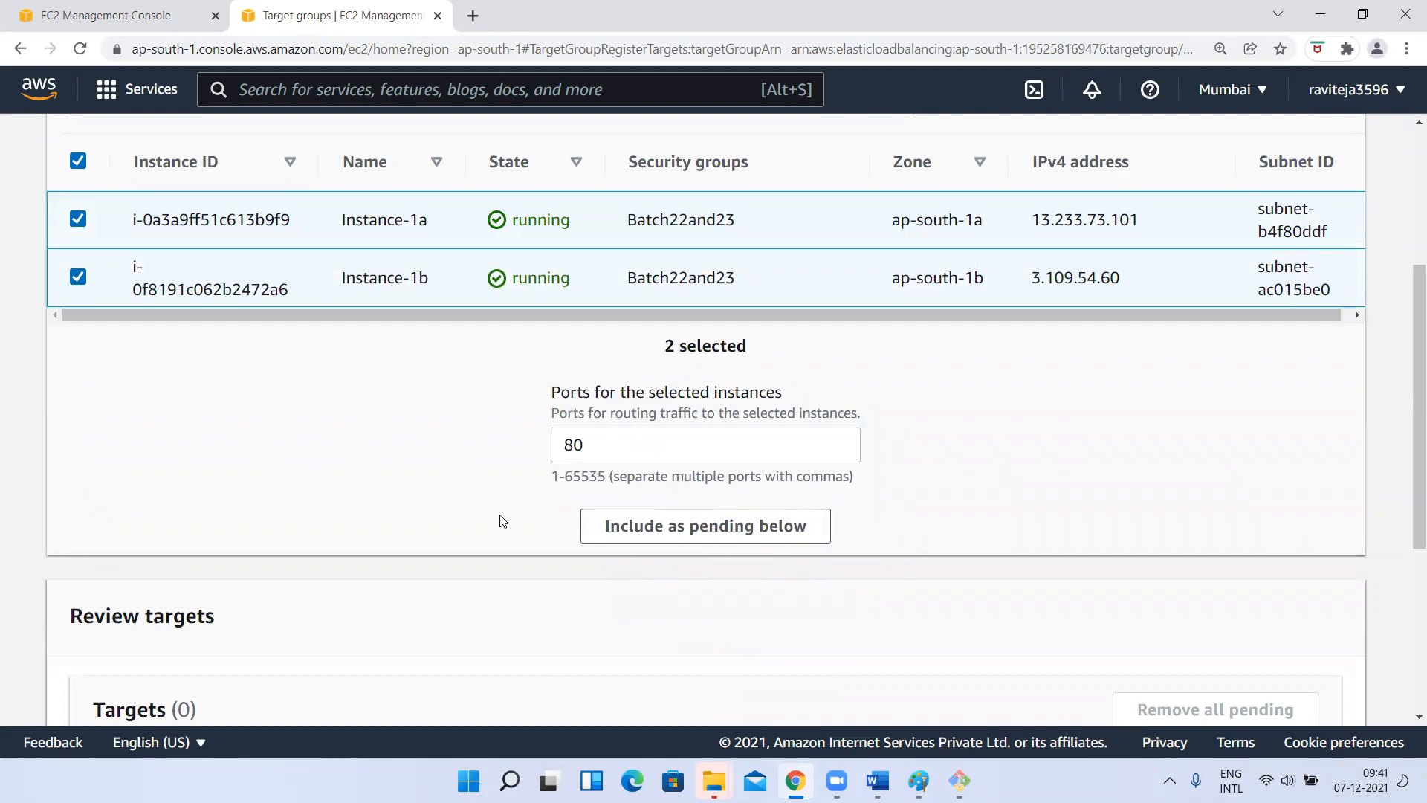
{"action": "scroll", "coordinate": [501, 519], "scroll_direction": "down", "scroll_amount": 4}
{"action": "scroll", "coordinate": [503, 520], "scroll_direction": "down", "scroll_amount": 1}
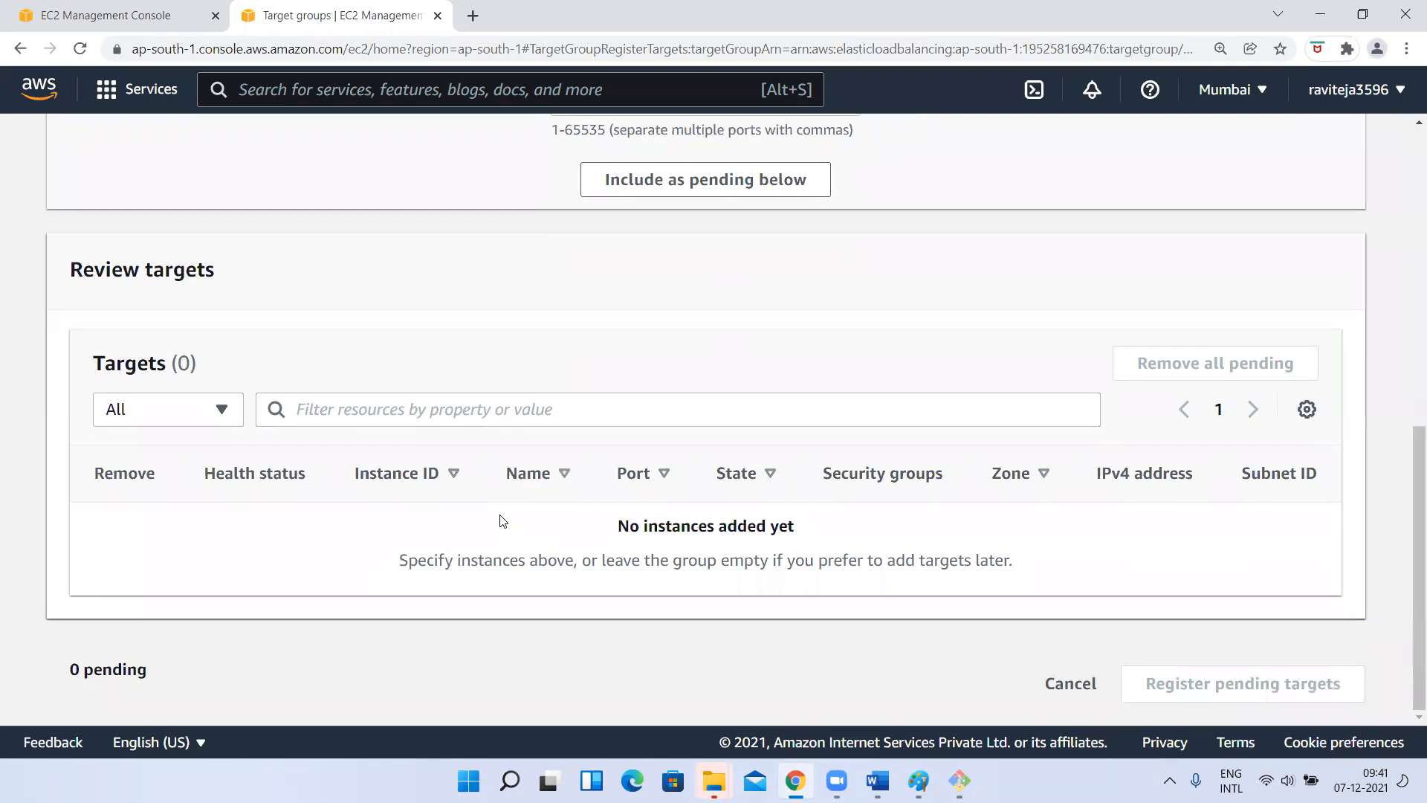
{"action": "scroll", "coordinate": [501, 521], "scroll_direction": "up", "scroll_amount": 9}
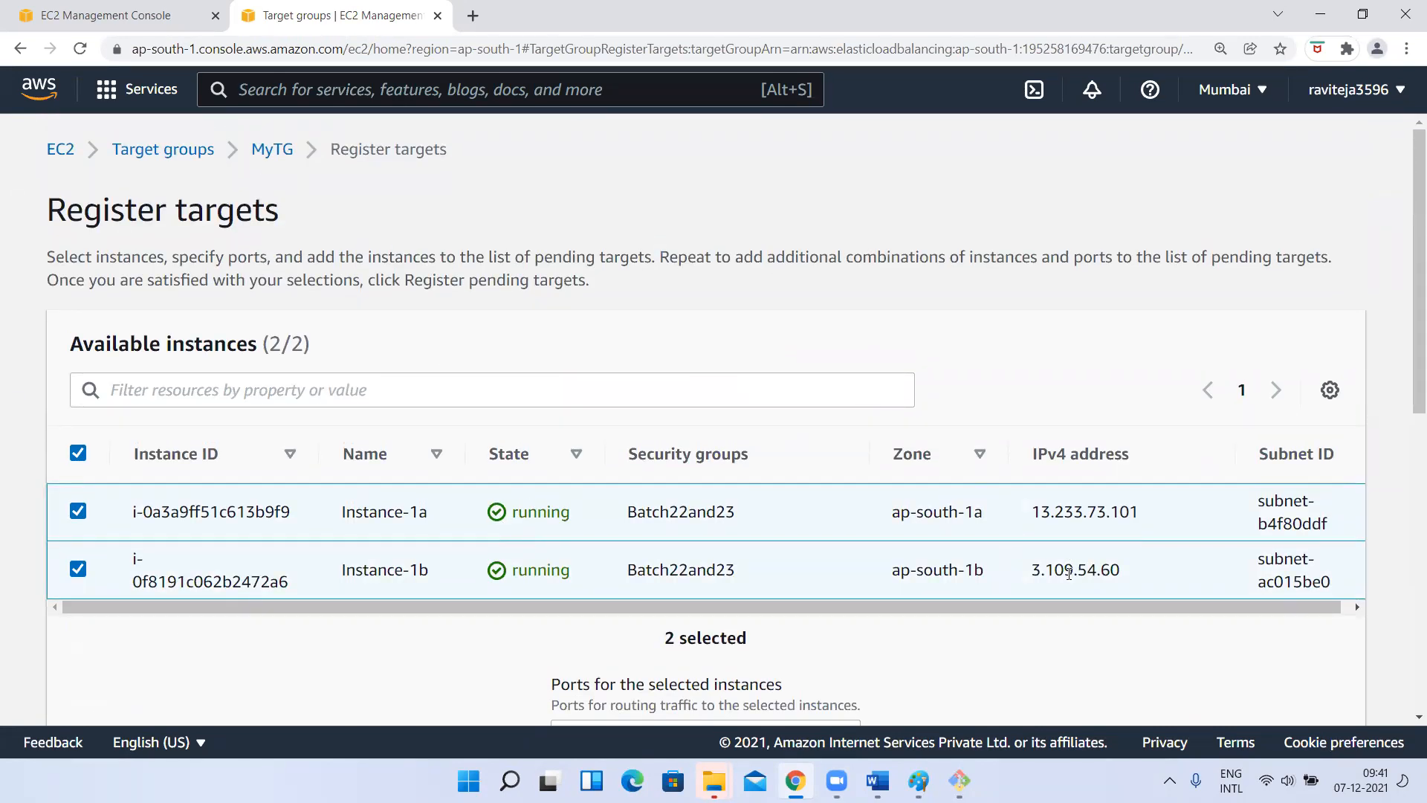
{"action": "left_click_drag", "start_coordinate": [1050, 607], "coordinate": [1230, 593]}
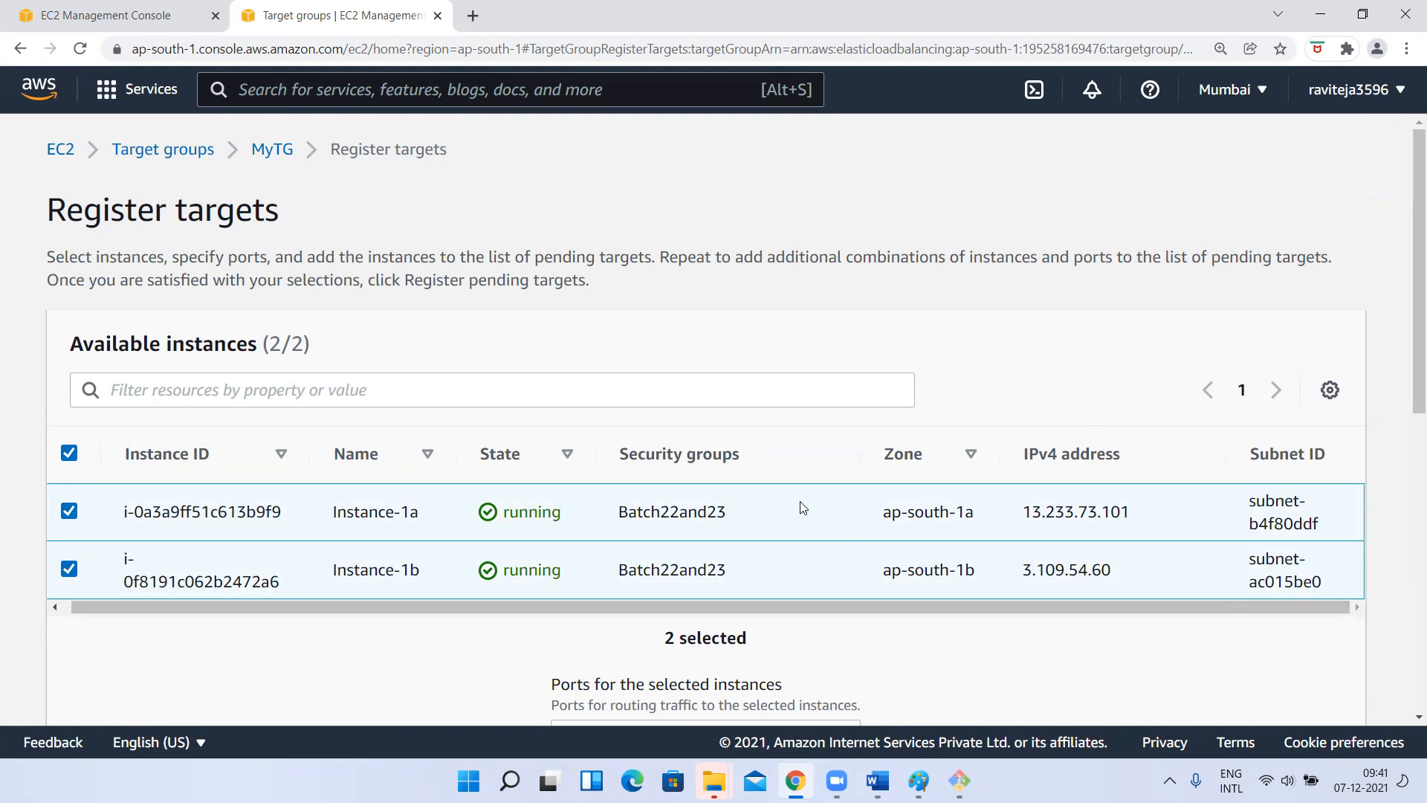
{"action": "scroll", "coordinate": [712, 497], "scroll_direction": "down", "scroll_amount": 4}
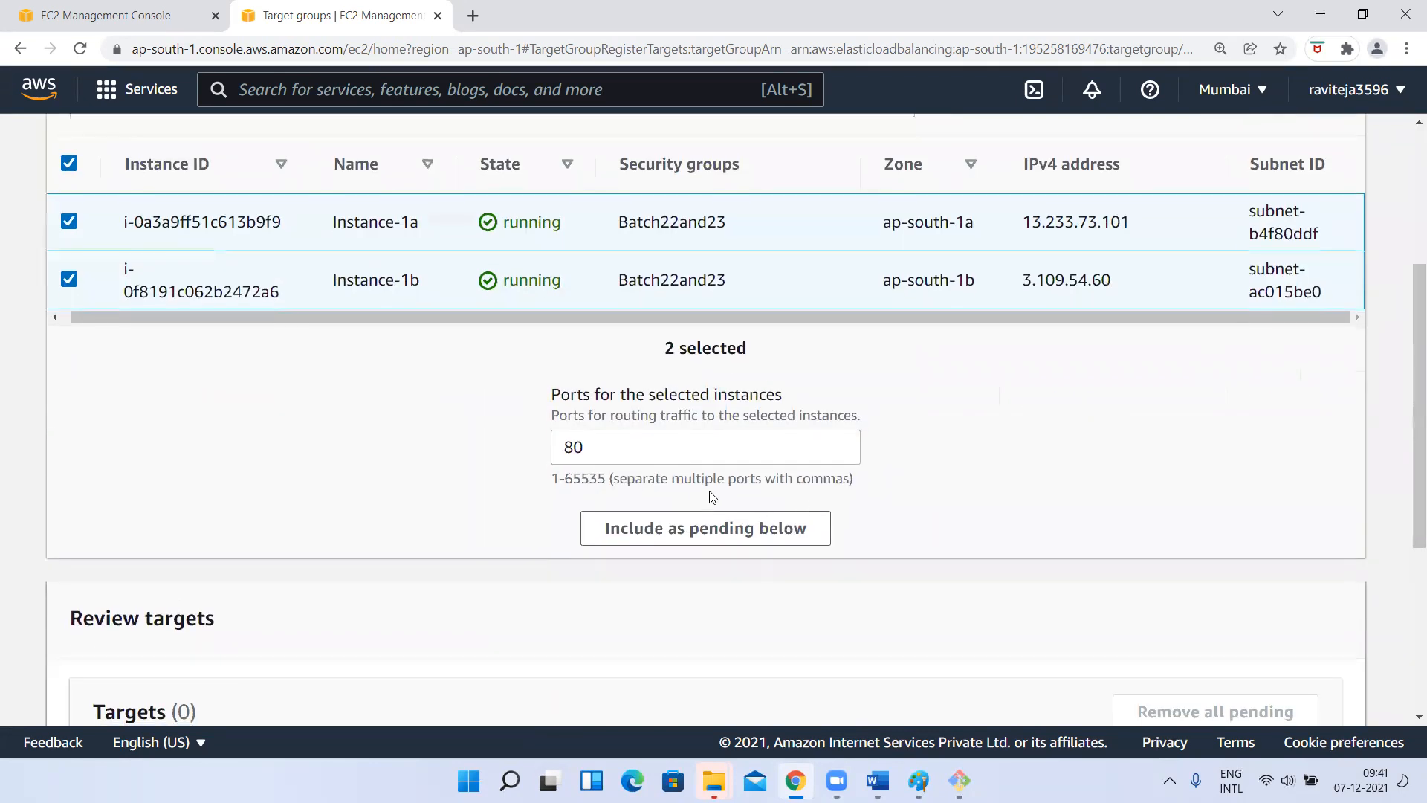
{"action": "left_click", "coordinate": [660, 533]}
{"action": "scroll", "coordinate": [660, 532], "scroll_direction": "down", "scroll_amount": 4}
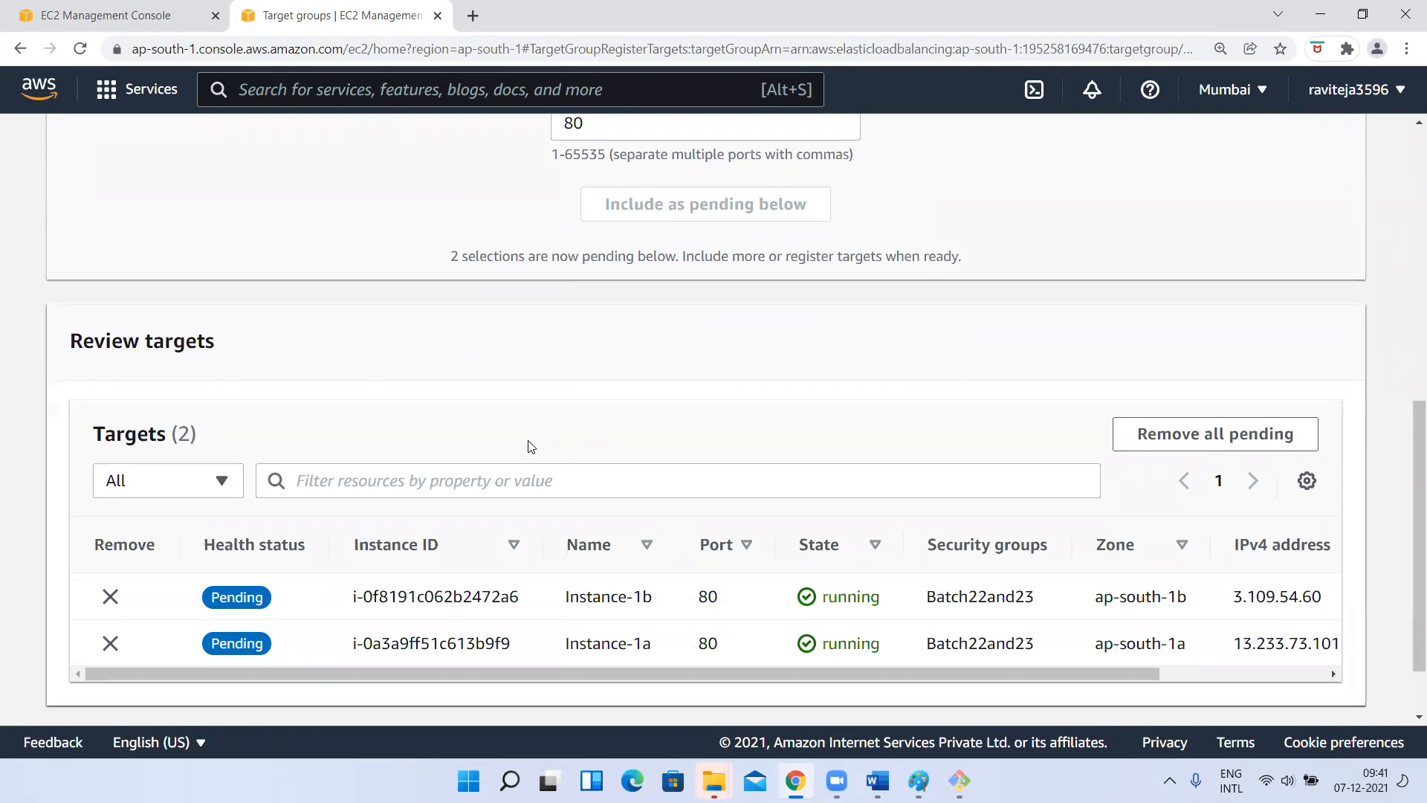
Reselect Instance-1a and Instance-1b among the available instances
{"action": "scroll", "coordinate": [674, 429], "scroll_direction": "up", "scroll_amount": 3}
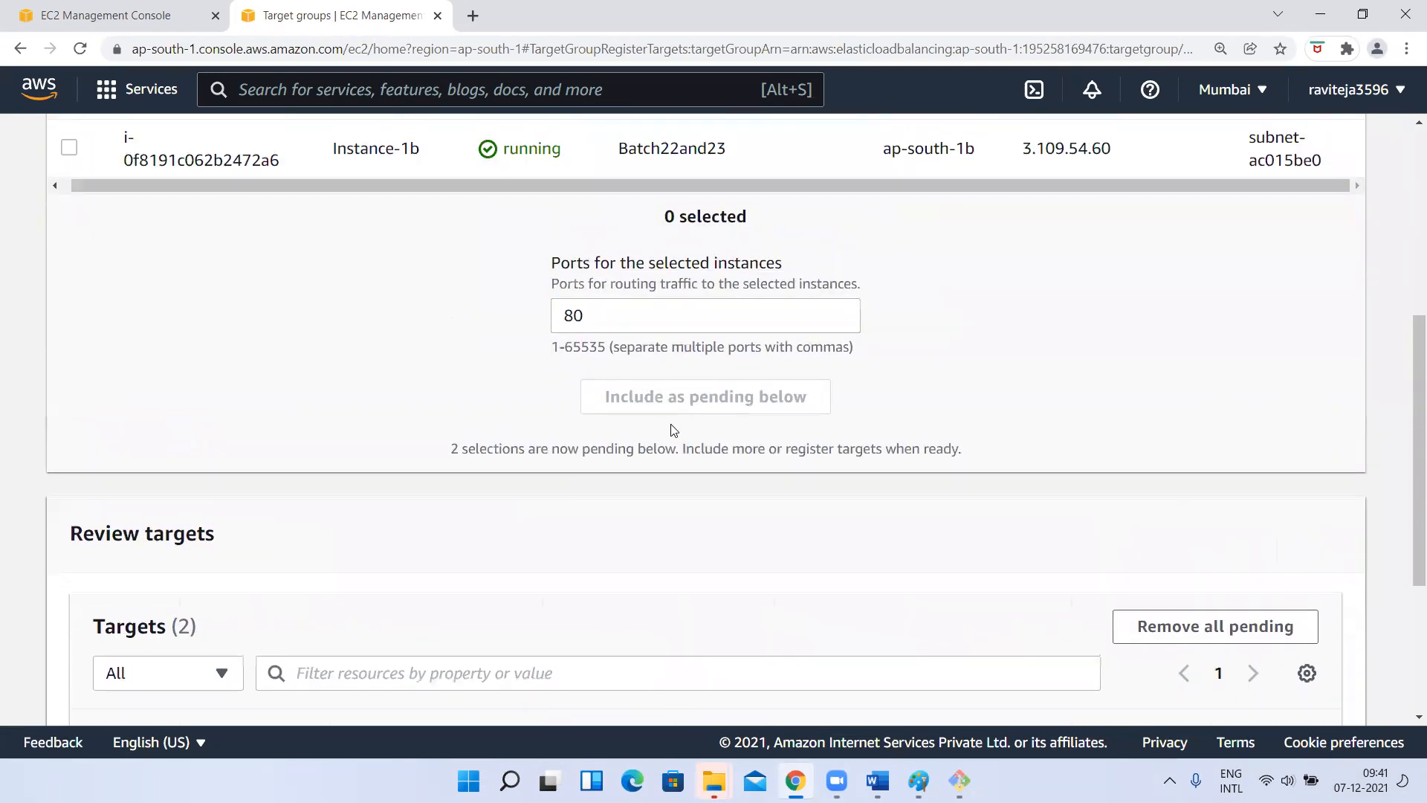
{"action": "scroll", "coordinate": [673, 429], "scroll_direction": "up", "scroll_amount": 2}
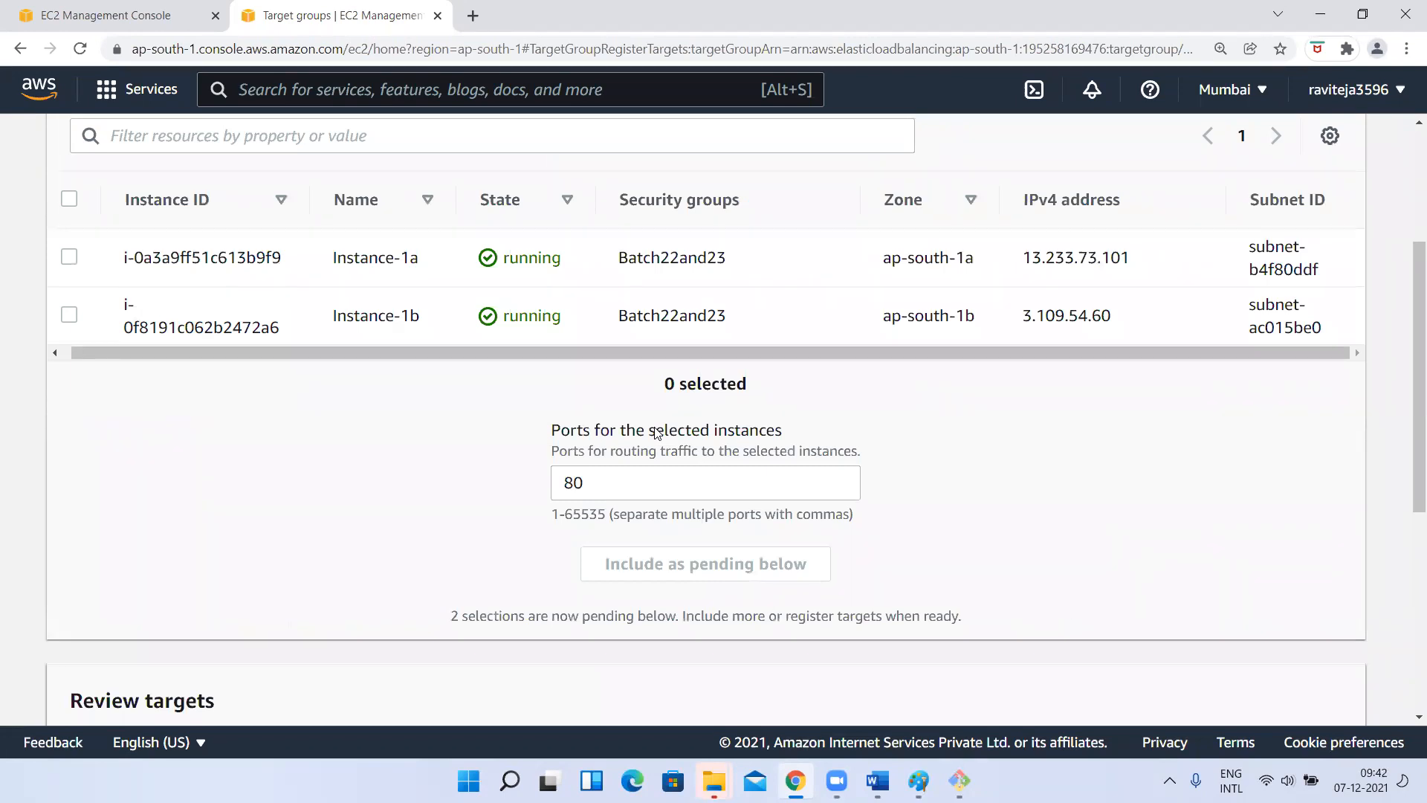
{"action": "scroll", "coordinate": [526, 482], "scroll_direction": "down", "scroll_amount": 1}
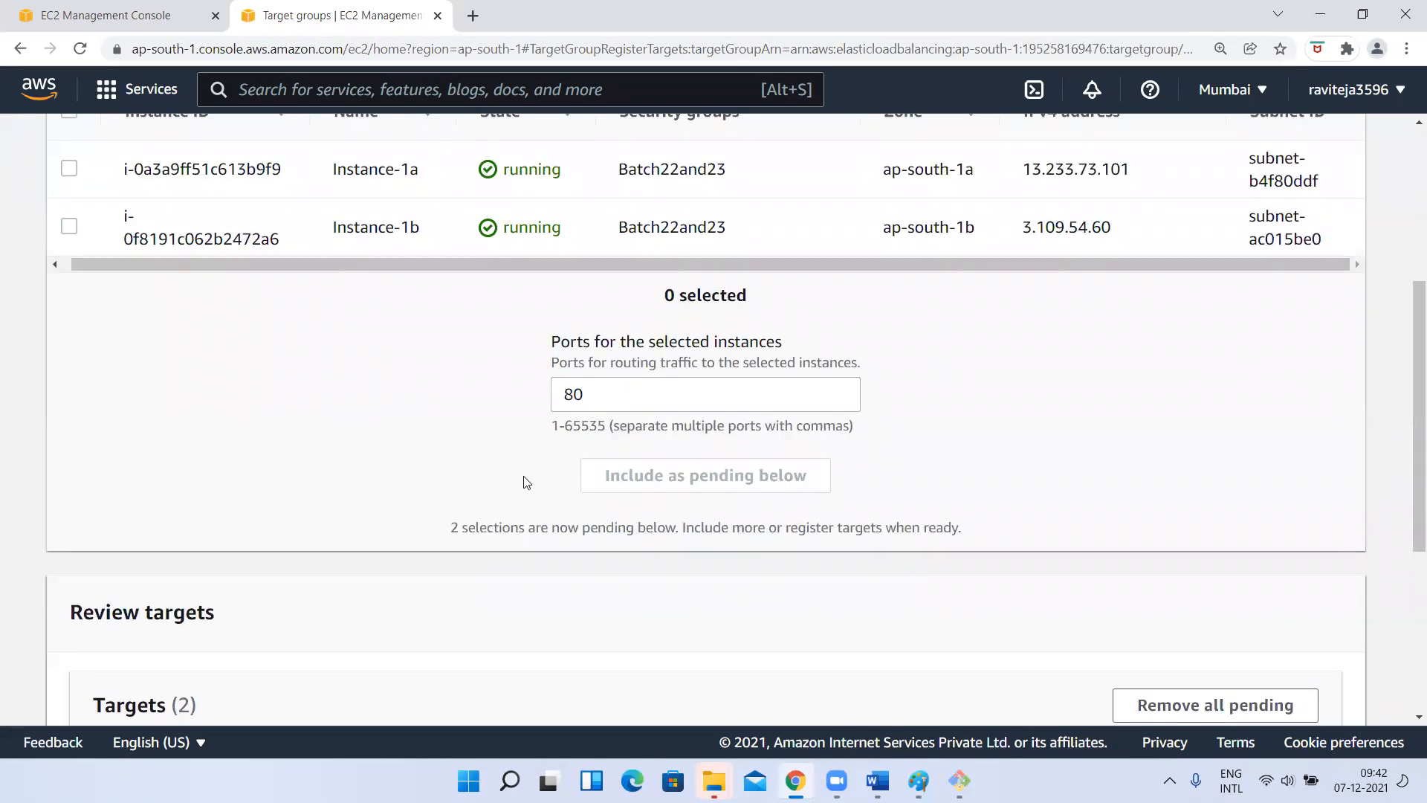
{"action": "scroll", "coordinate": [527, 482], "scroll_direction": "up", "scroll_amount": 2}
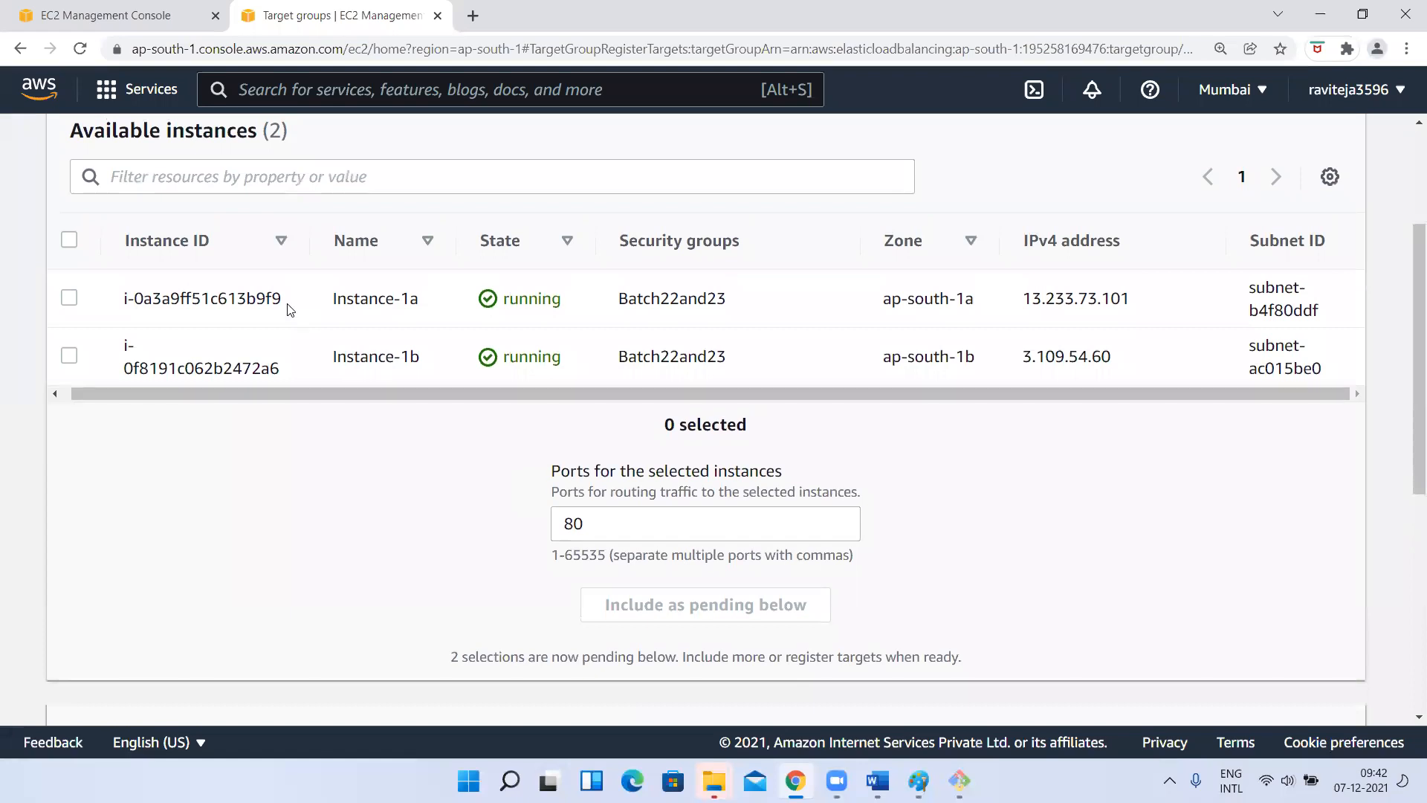
{"action": "left_click", "coordinate": [76, 303]}
{"action": "left_click", "coordinate": [69, 356]}
Compare the targets under Review targets with the selected available instances and their port
{"action": "scroll", "coordinate": [70, 361], "scroll_direction": "down", "scroll_amount": 5}
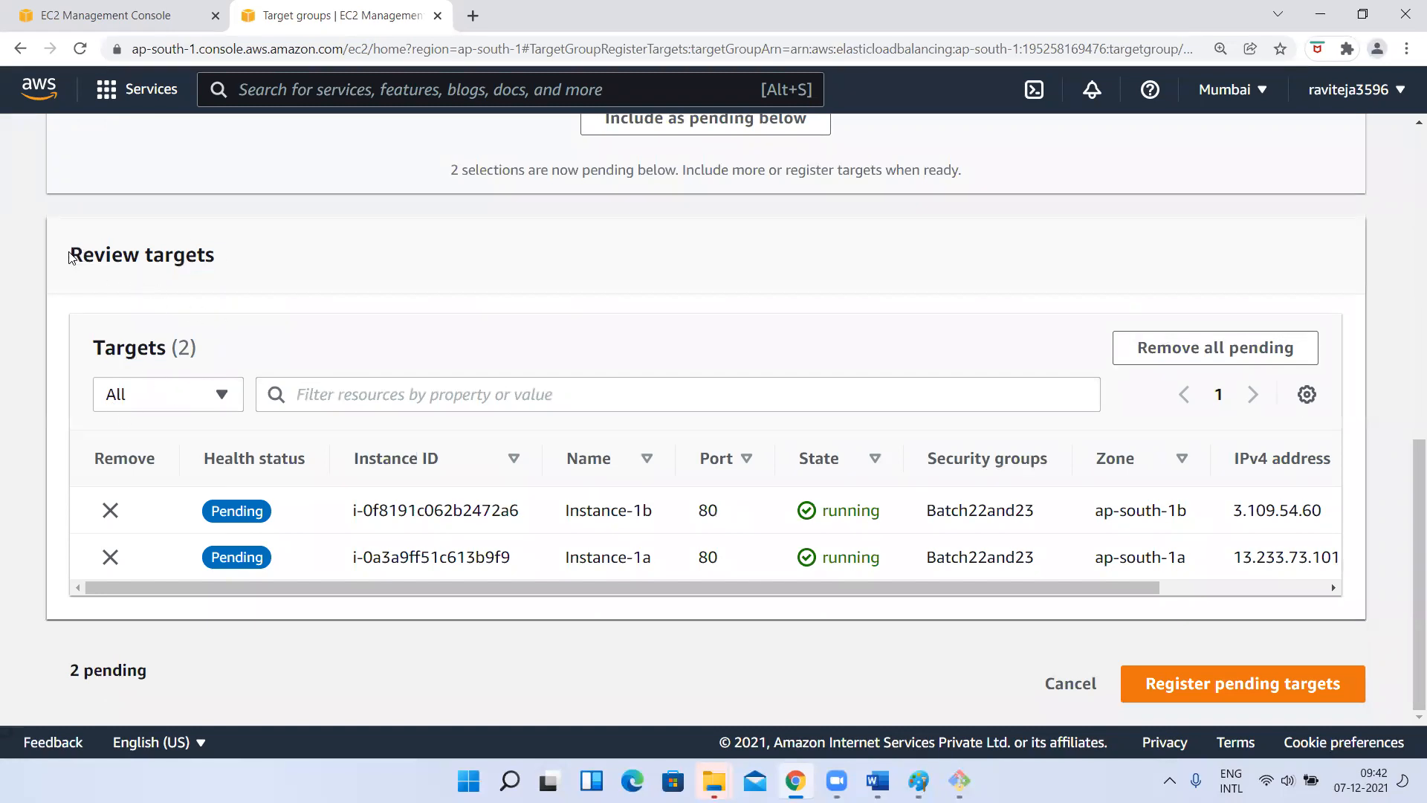
{"action": "left_click_drag", "start_coordinate": [70, 256], "coordinate": [230, 270]}
{"action": "scroll", "coordinate": [297, 260], "scroll_direction": "up", "scroll_amount": 2}
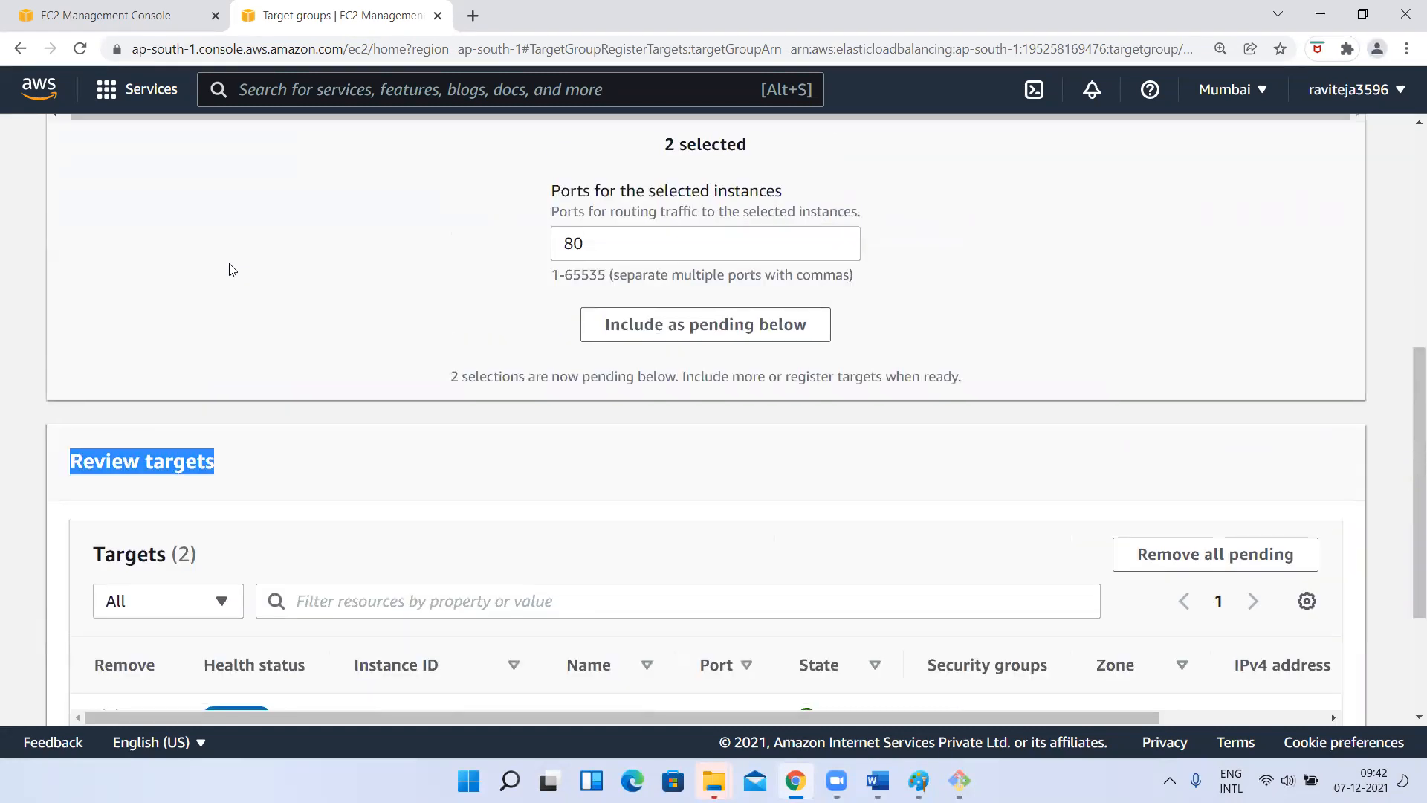
{"action": "scroll", "coordinate": [350, 248], "scroll_direction": "up", "scroll_amount": 4}
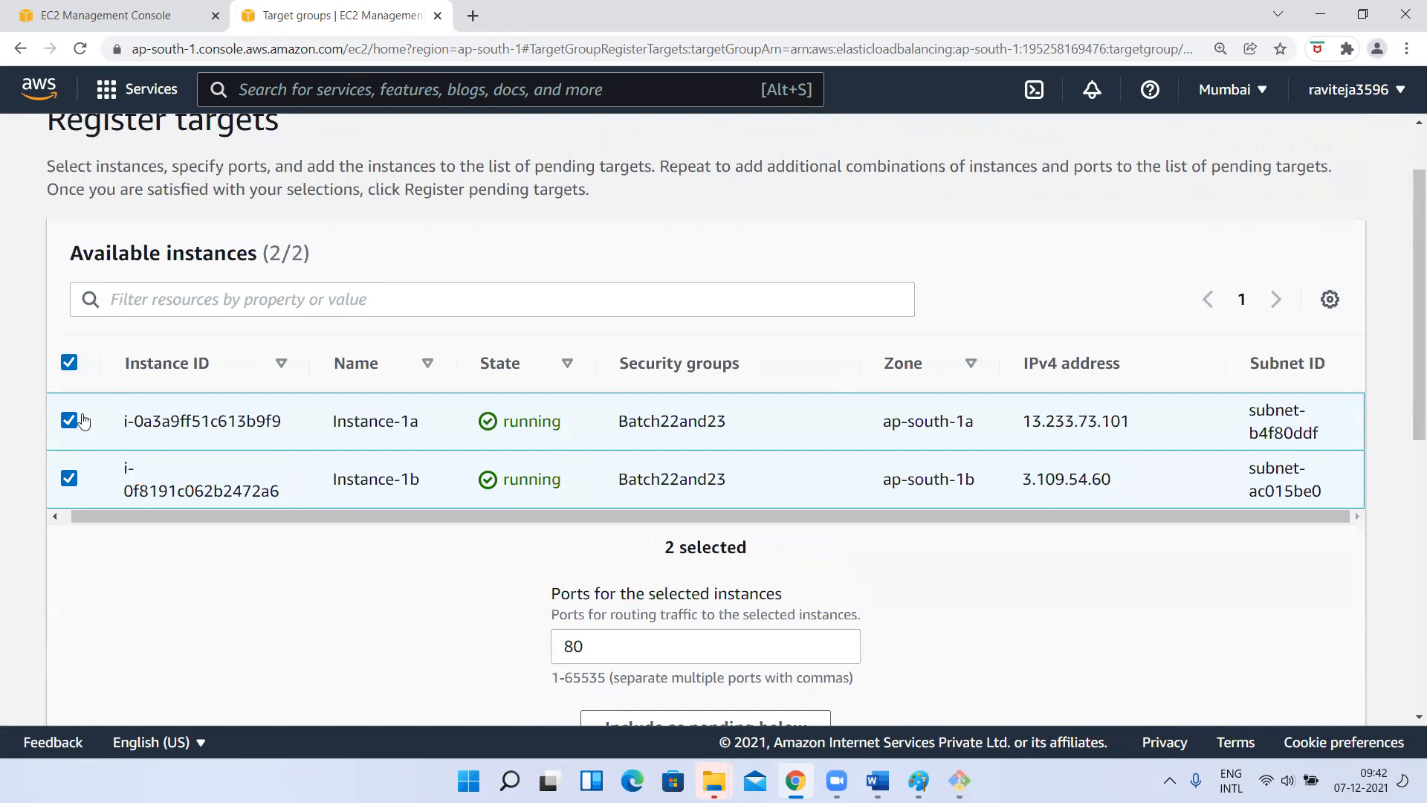
{"action": "scroll", "coordinate": [417, 394], "scroll_direction": "down", "scroll_amount": 8}
{"action": "scroll", "coordinate": [526, 367], "scroll_direction": "up", "scroll_amount": 1}
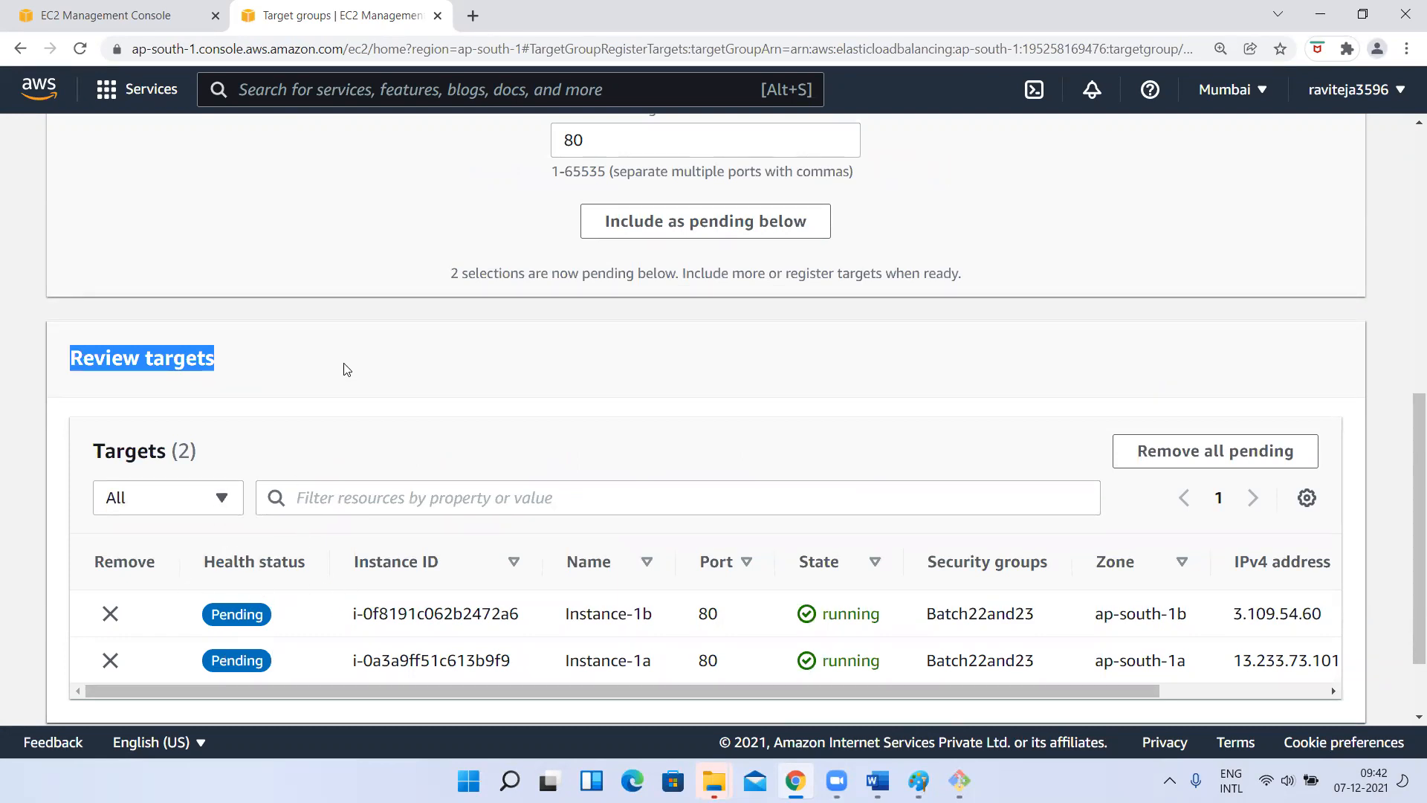
{"action": "scroll", "coordinate": [344, 369], "scroll_direction": "up", "scroll_amount": 3}
{"action": "scroll", "coordinate": [345, 369], "scroll_direction": "down", "scroll_amount": 4}
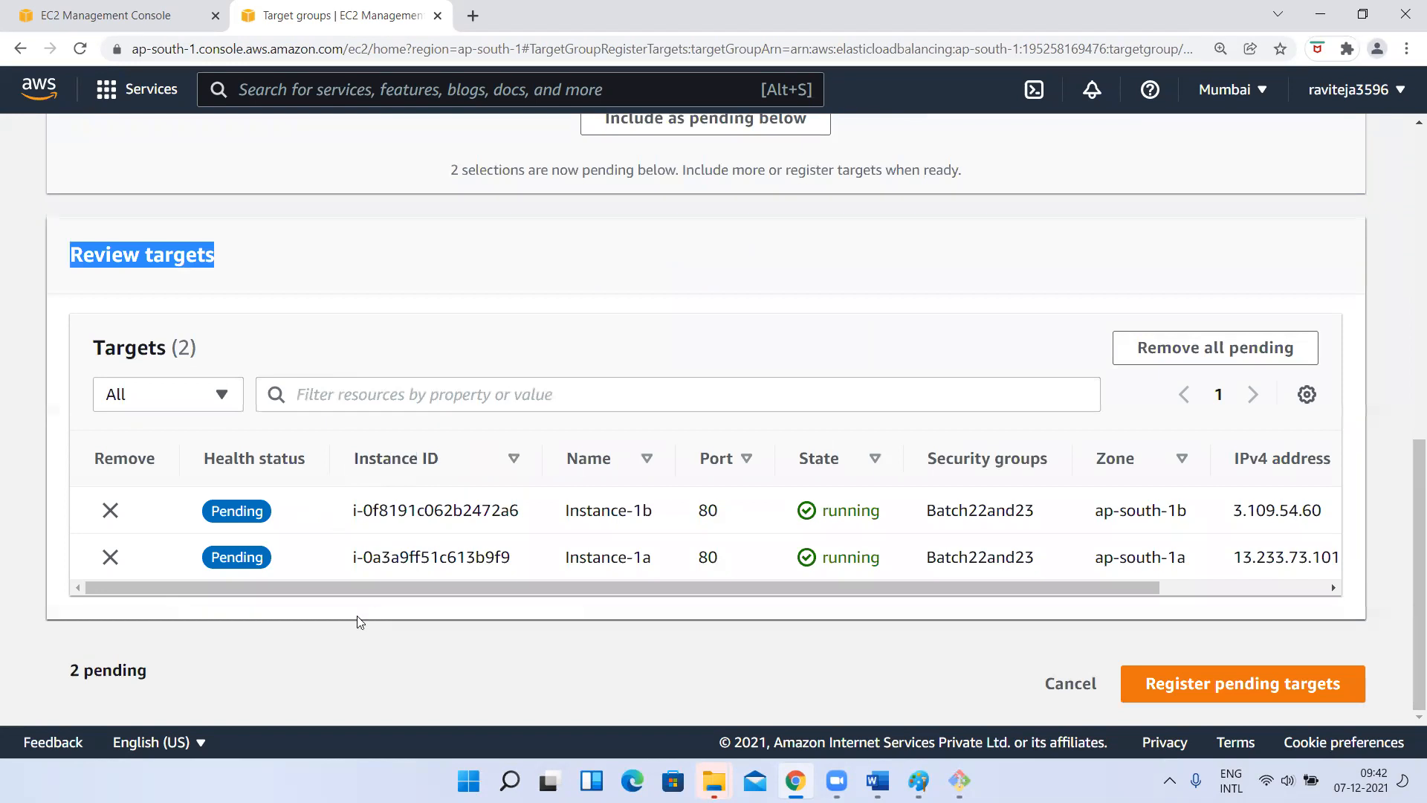
Register only the pending targets Instance-1b and Instance-1a to MyTG, without including the additional selections
{"action": "scroll", "coordinate": [372, 533], "scroll_direction": "up", "scroll_amount": 5}
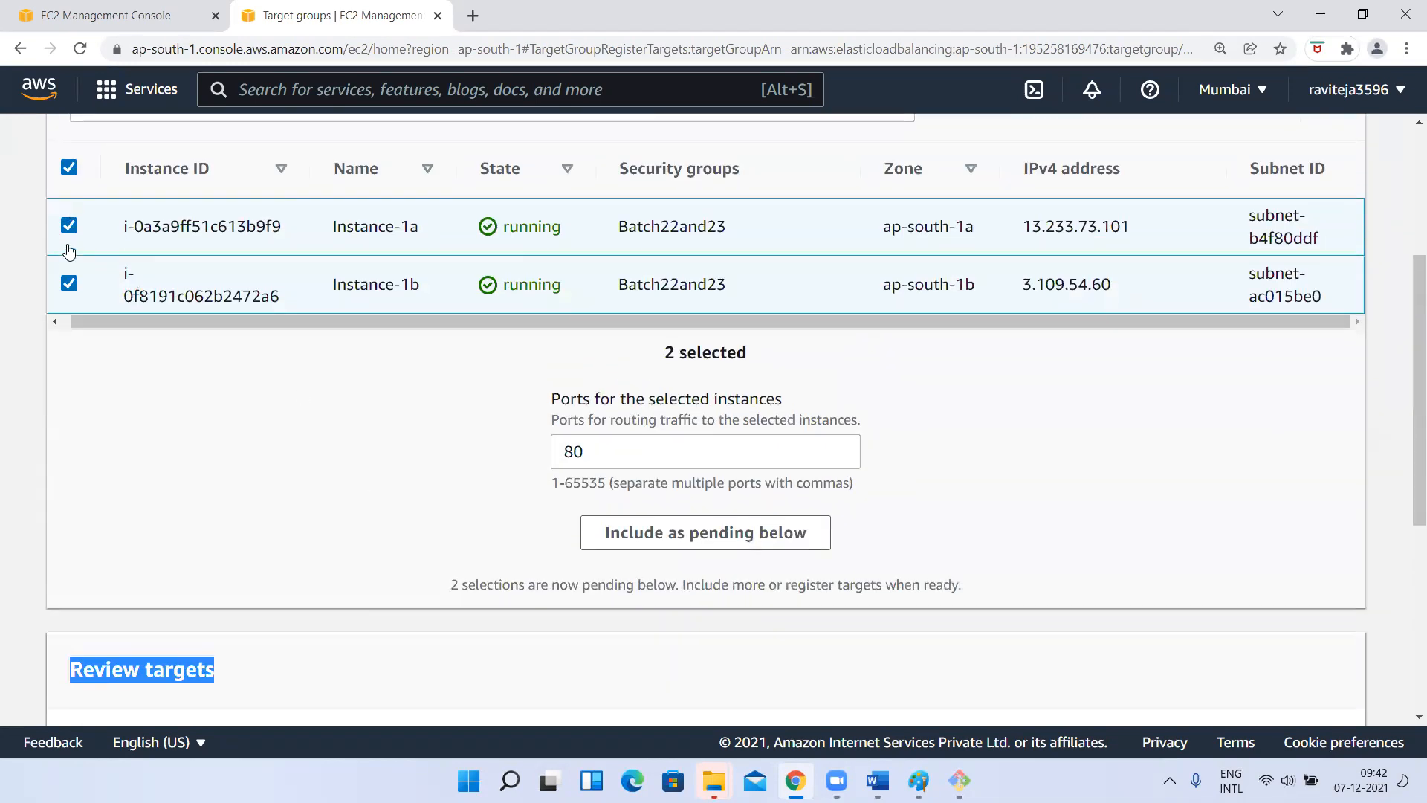
{"action": "scroll", "coordinate": [424, 561], "scroll_direction": "down", "scroll_amount": 5}
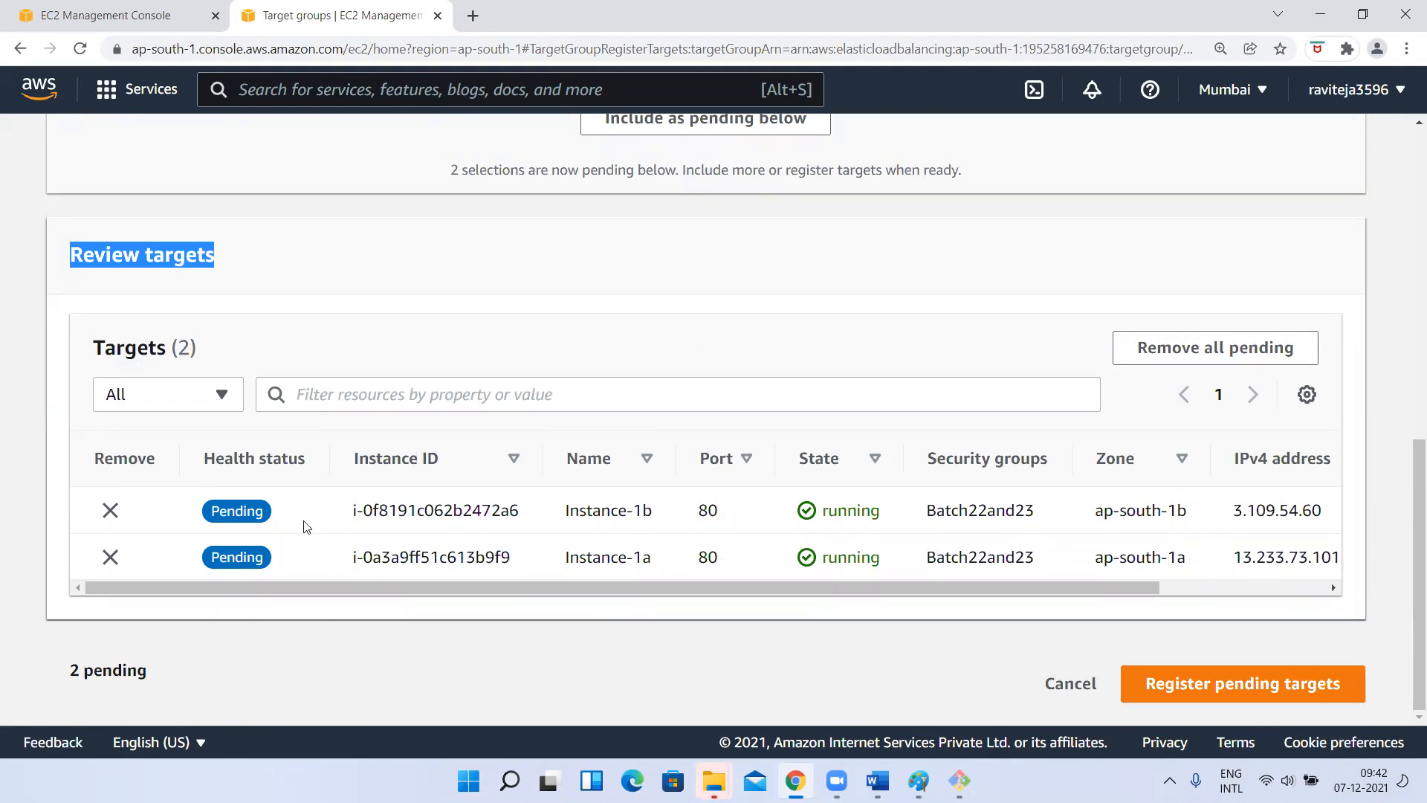
{"action": "left_click", "coordinate": [1310, 687]}
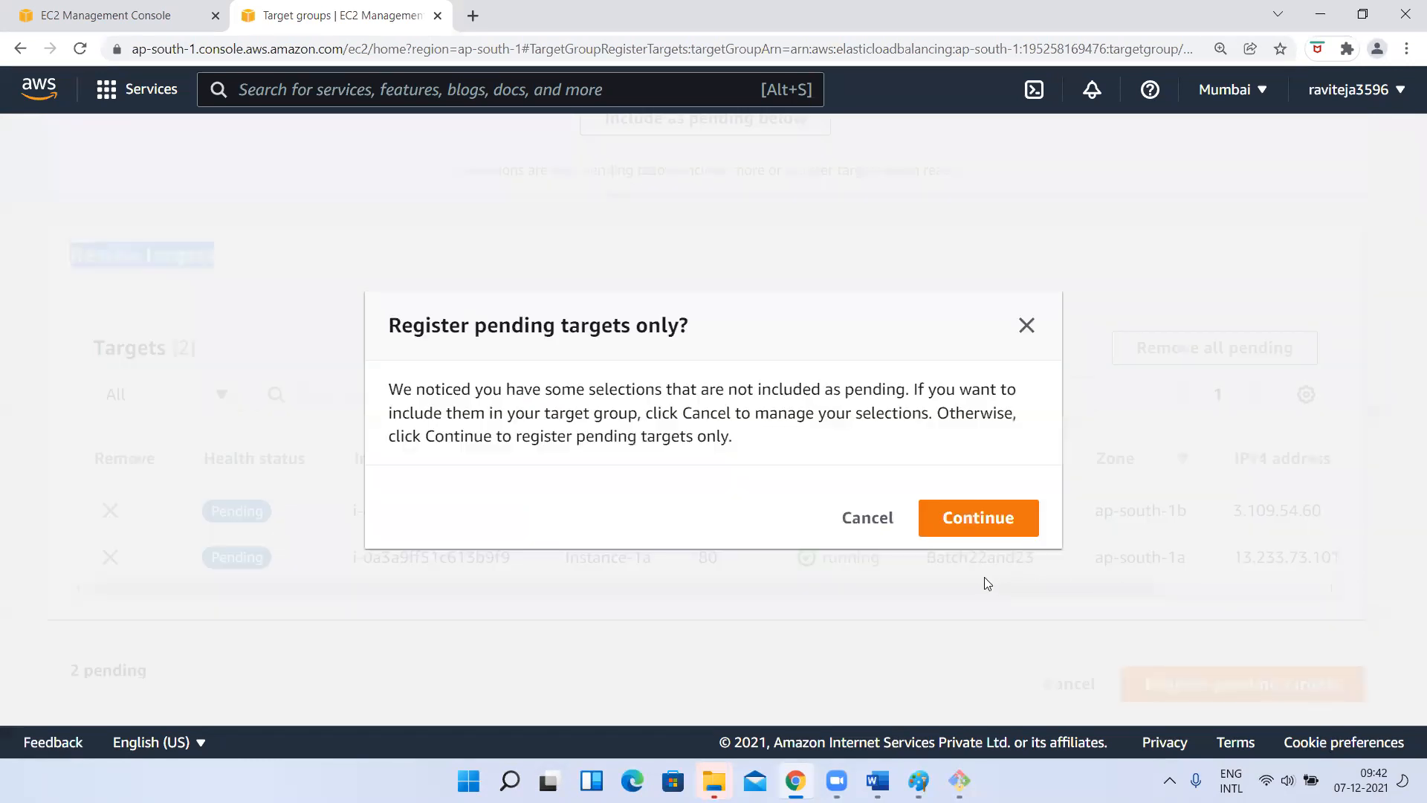
{"action": "left_click", "coordinate": [962, 518]}
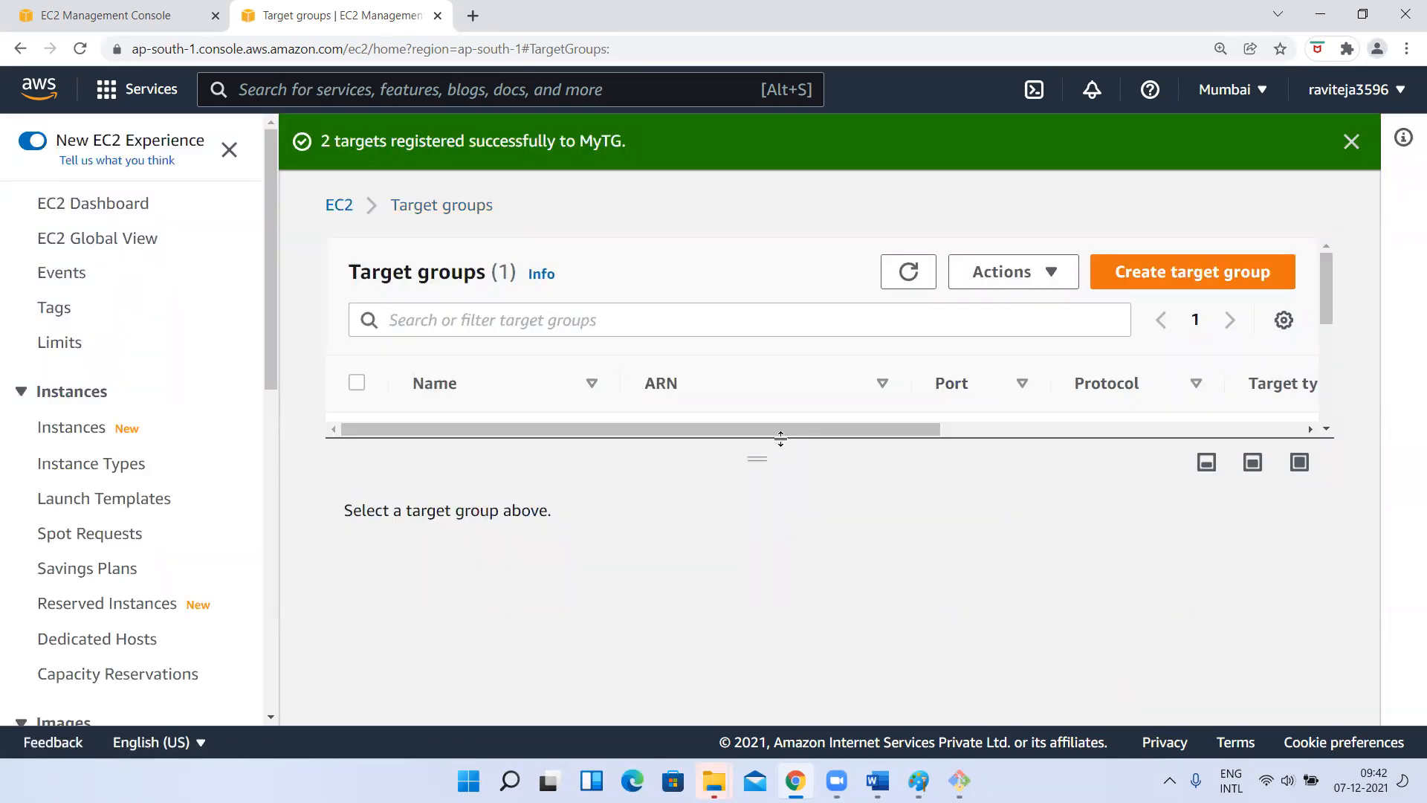
Enlarge the target groups list, select MyTG and check the health status of its registered instances
{"action": "left_click_drag", "start_coordinate": [782, 439], "coordinate": [782, 469]}
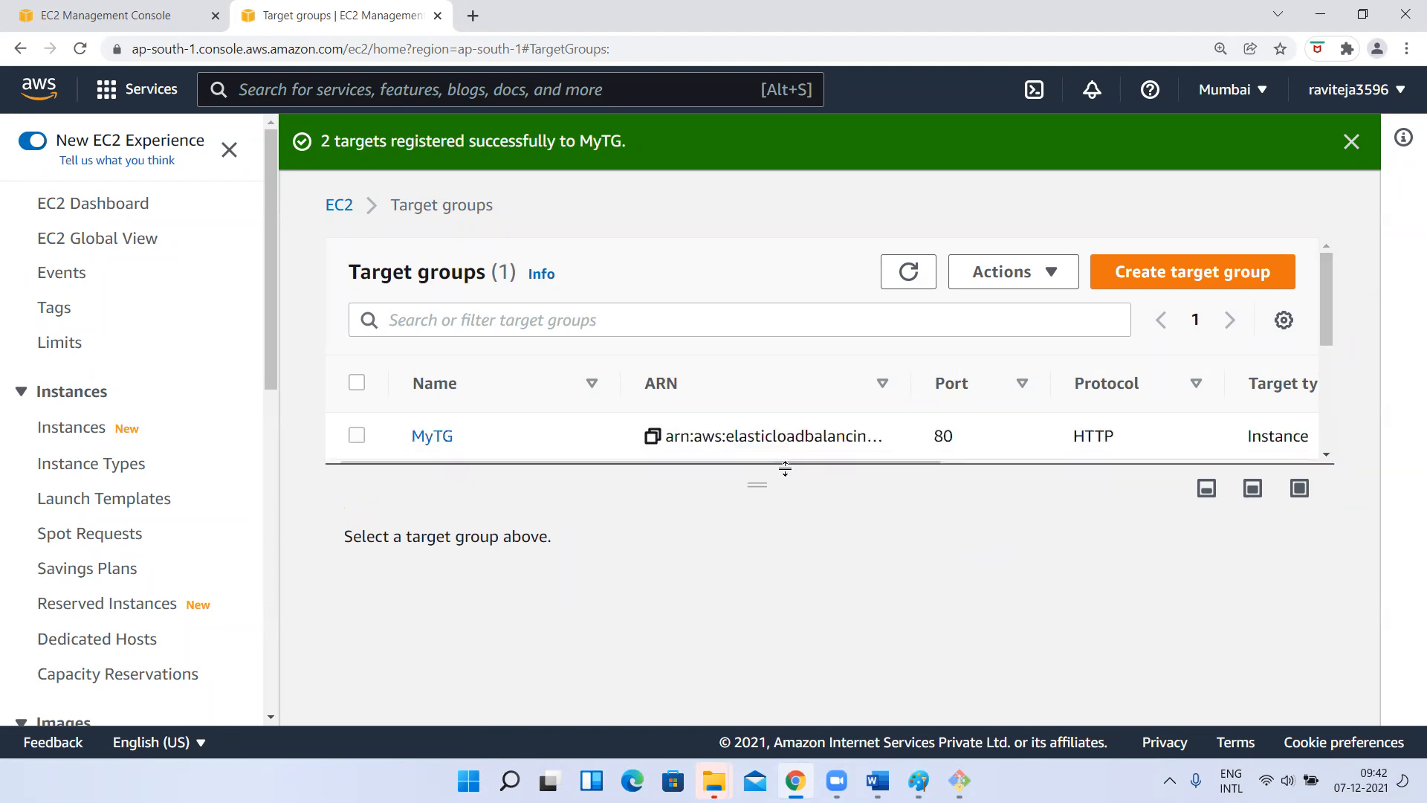
{"action": "left_click", "coordinate": [357, 436]}
{"action": "scroll", "coordinate": [682, 690], "scroll_direction": "down", "scroll_amount": 5}
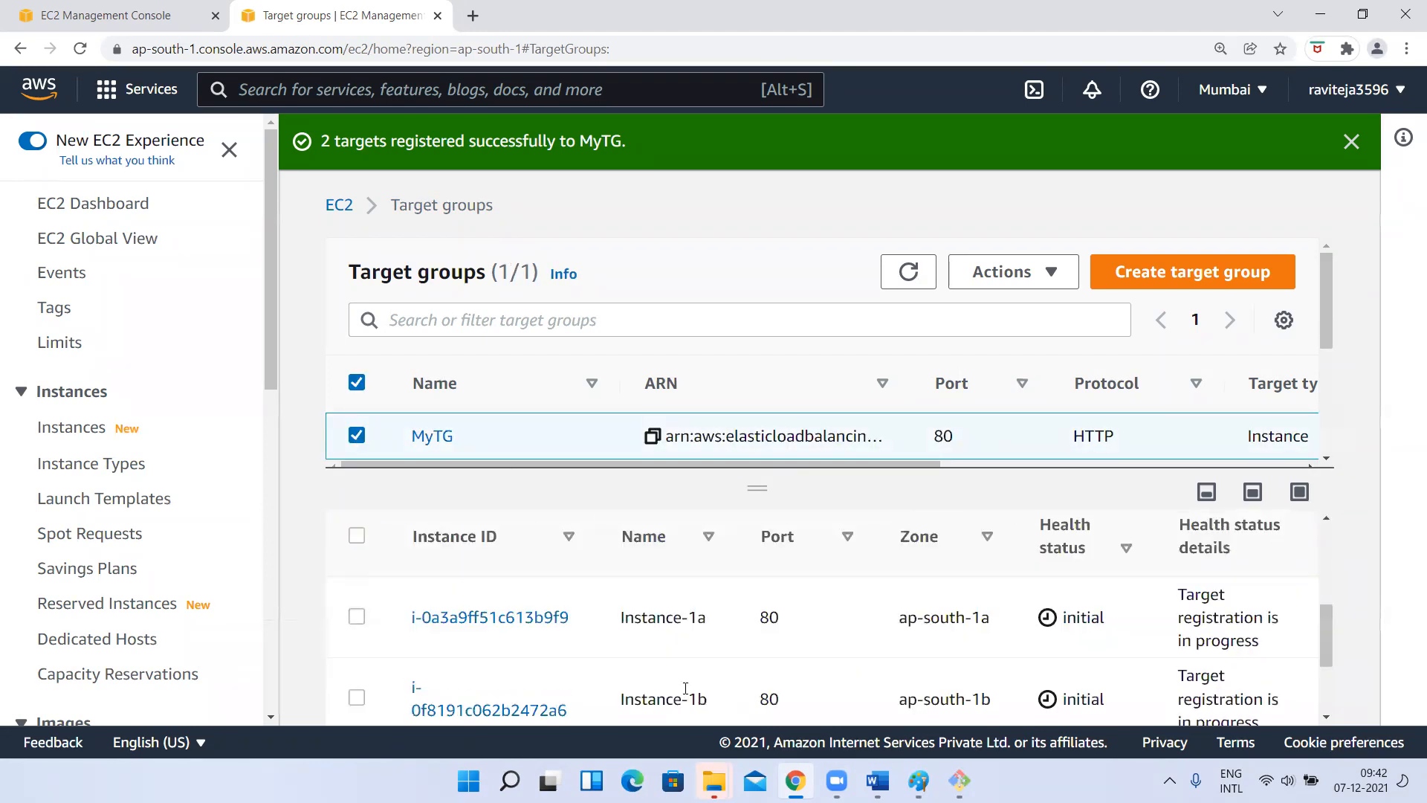
Enlarge the details area of MyTG and check the port, zone and health status of its registered targets
{"action": "scroll", "coordinate": [682, 693], "scroll_direction": "down", "scroll_amount": 2}
{"action": "scroll", "coordinate": [682, 691], "scroll_direction": "up", "scroll_amount": 5}
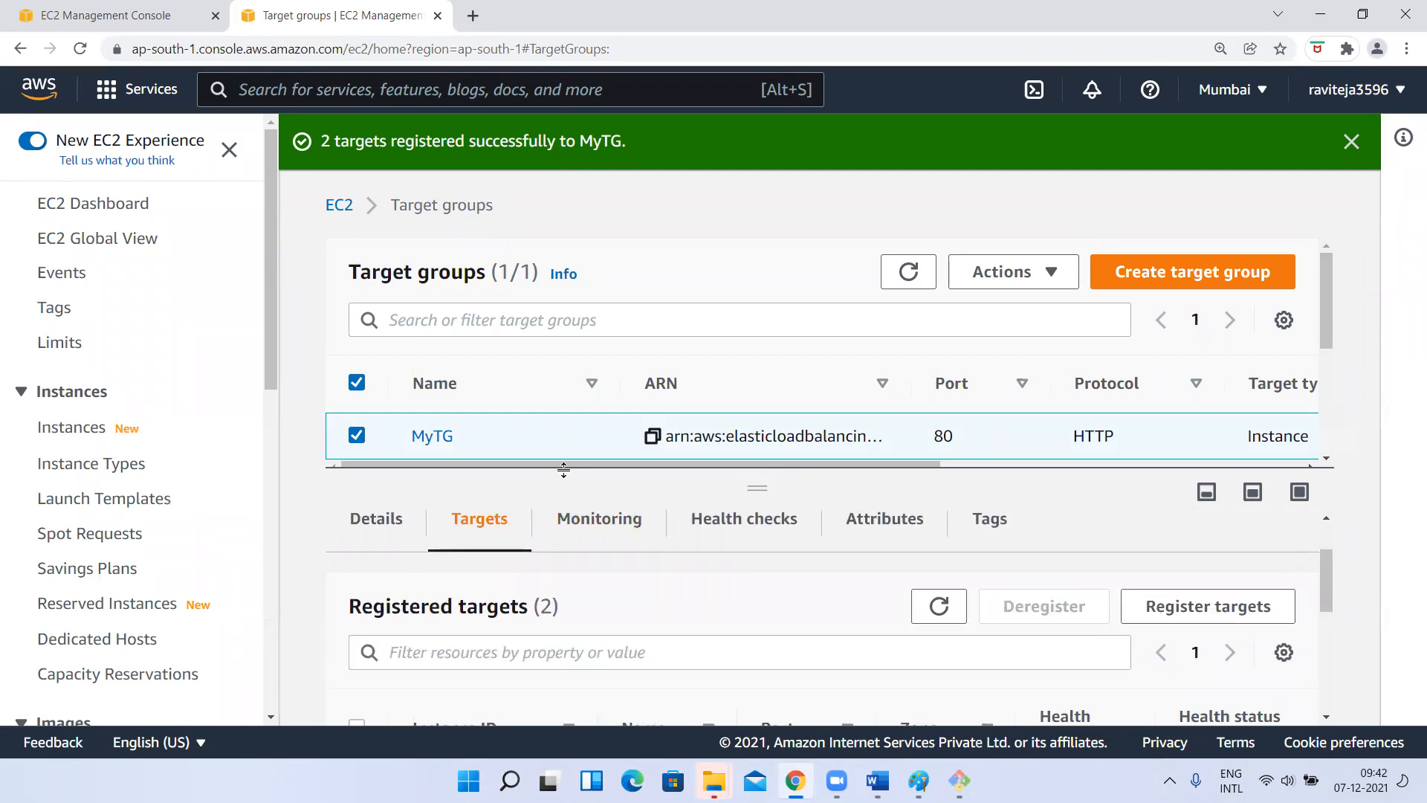
{"action": "left_click_drag", "start_coordinate": [564, 470], "coordinate": [561, 307]}
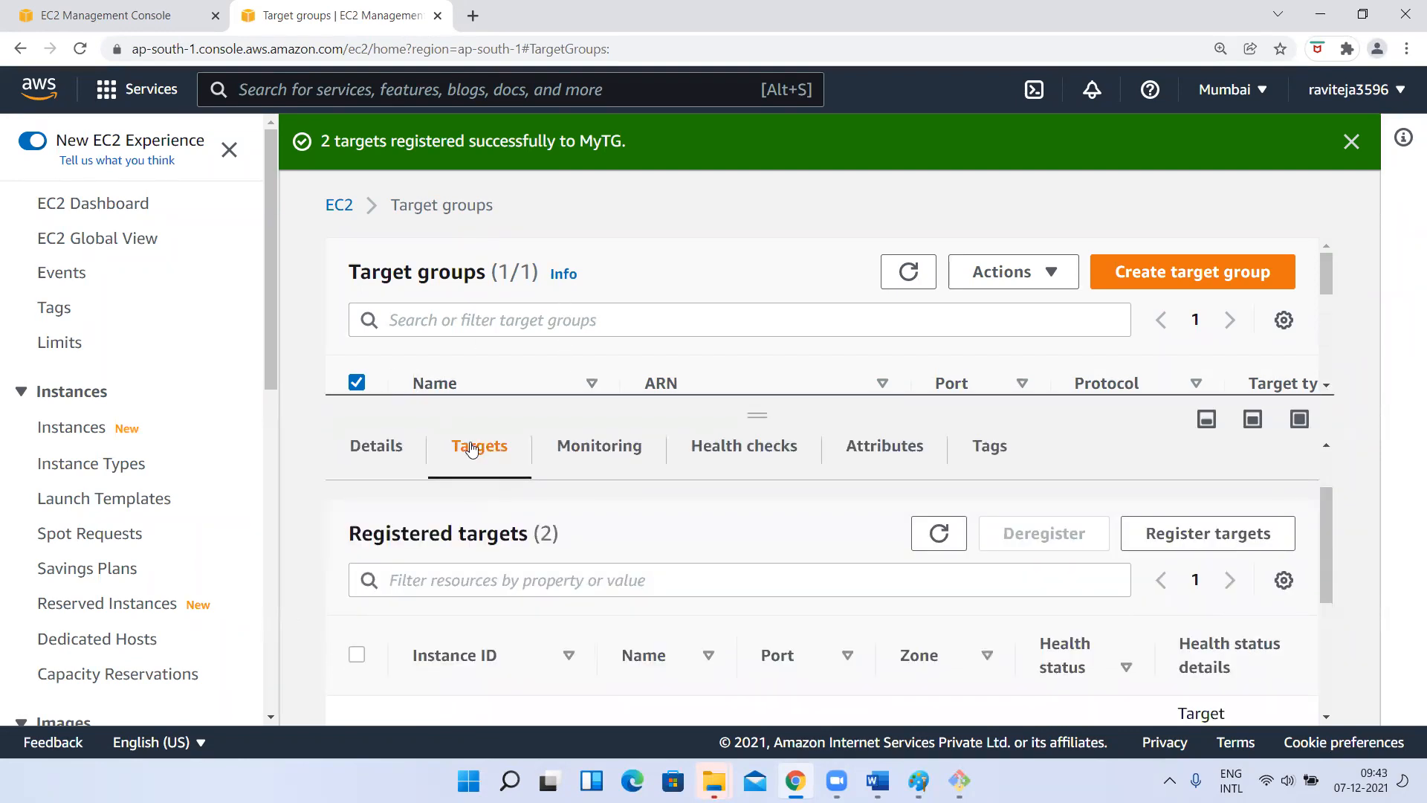
{"action": "scroll", "coordinate": [354, 508], "scroll_direction": "down", "scroll_amount": 1}
{"action": "left_click_drag", "start_coordinate": [351, 524], "coordinate": [534, 530]}
{"action": "scroll", "coordinate": [554, 621], "scroll_direction": "down", "scroll_amount": 3}
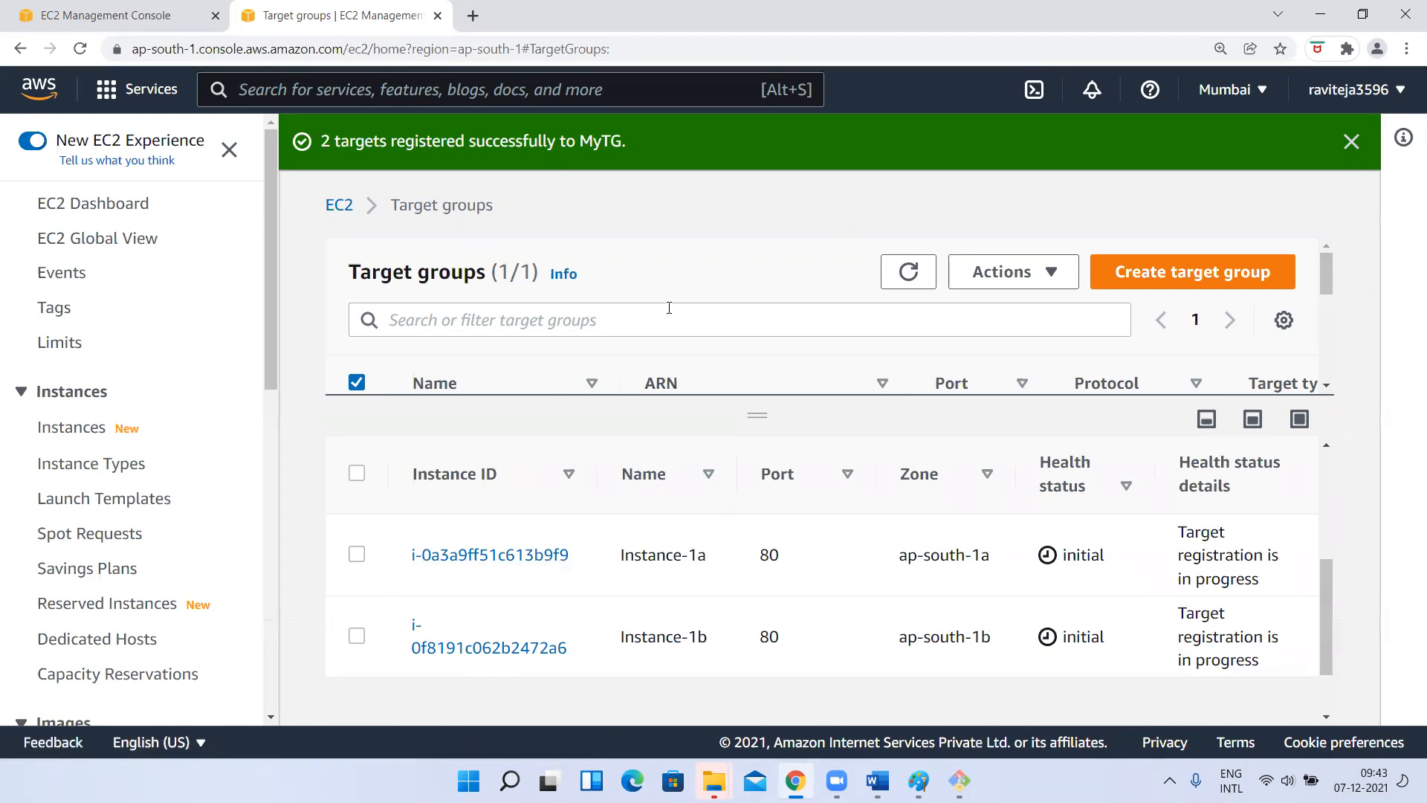
Look through the available actions and the details of MyTG, and return to its registered targets
{"action": "left_click", "coordinate": [976, 291]}
{"action": "scroll", "coordinate": [654, 595], "scroll_direction": "up", "scroll_amount": 5}
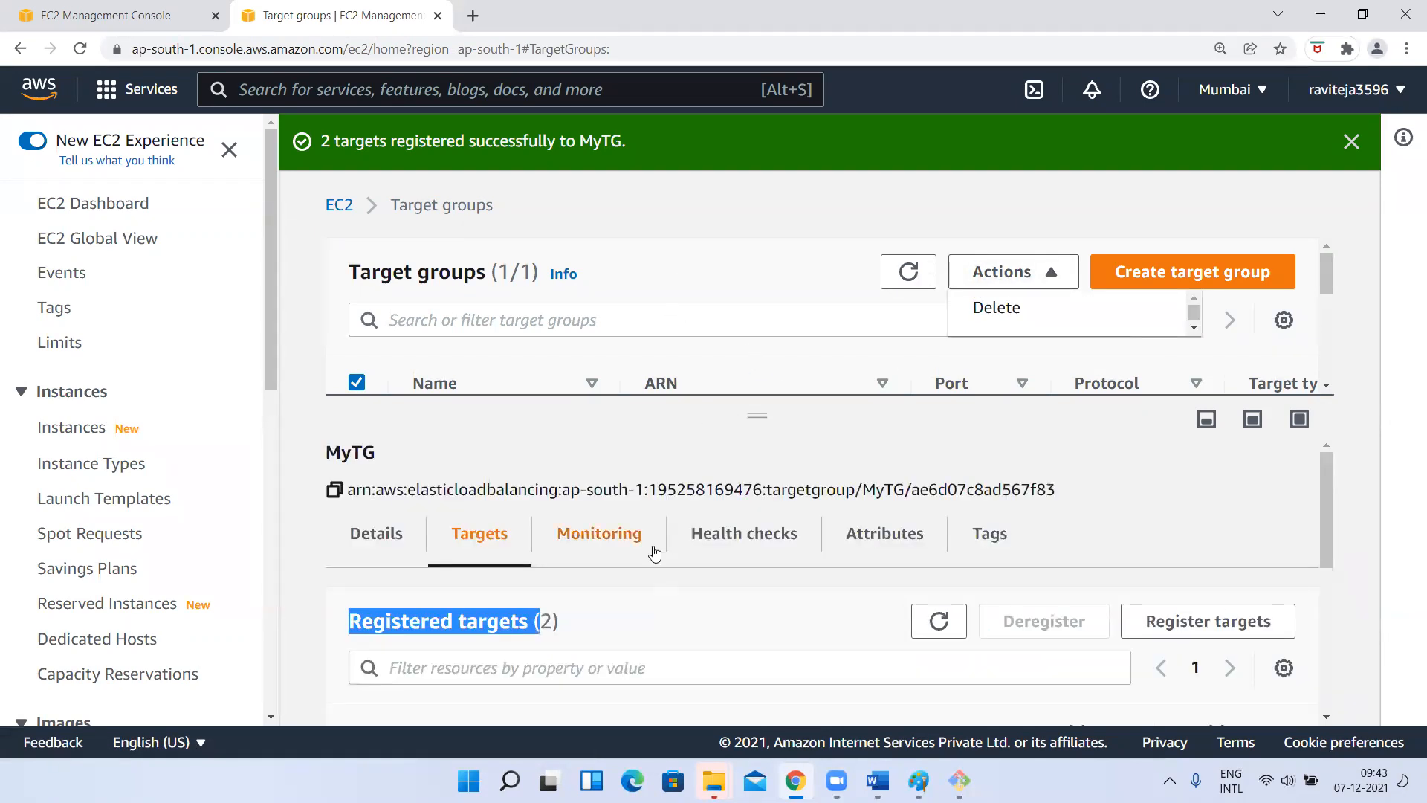
{"action": "left_click", "coordinate": [376, 533]}
{"action": "scroll", "coordinate": [696, 567], "scroll_direction": "down", "scroll_amount": 3}
{"action": "scroll", "coordinate": [698, 570], "scroll_direction": "up", "scroll_amount": 3}
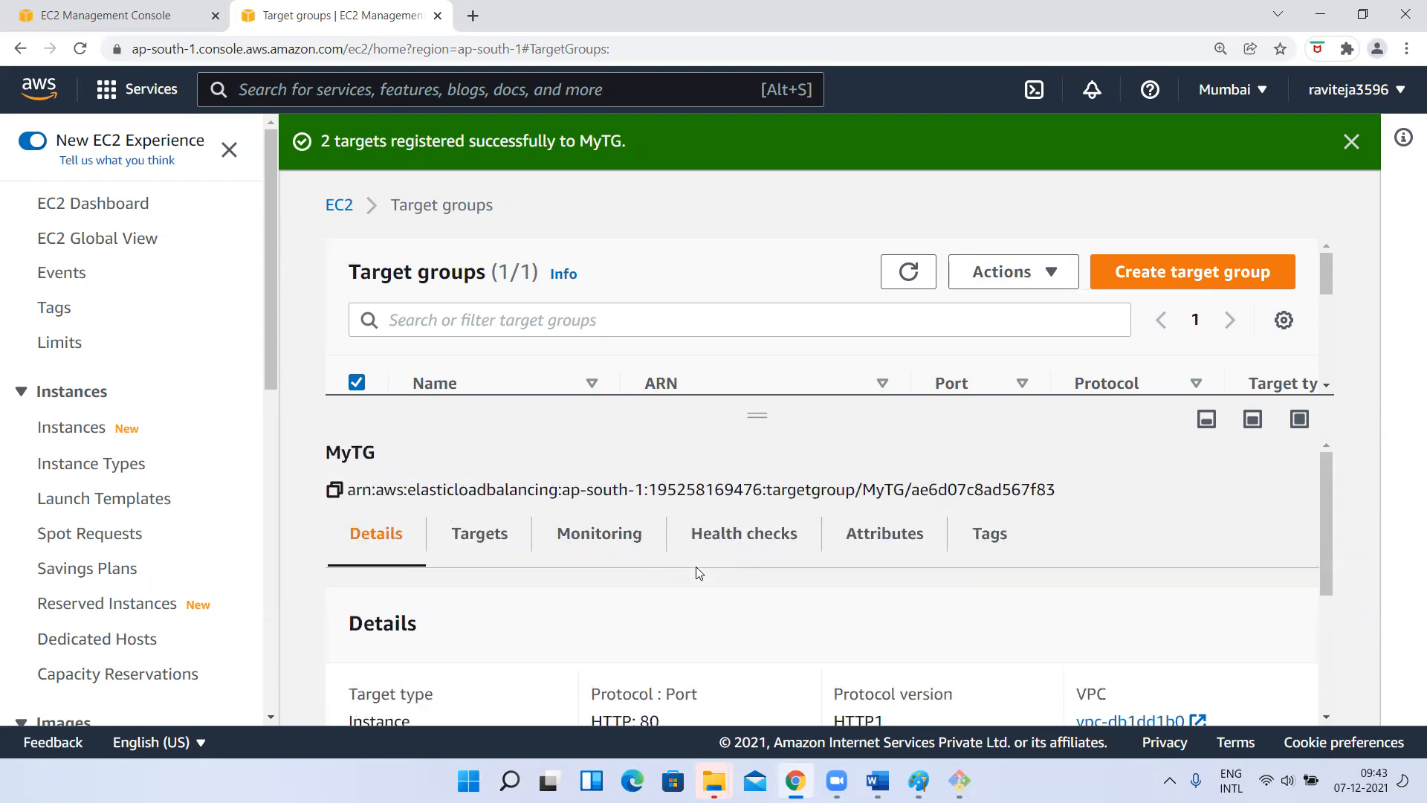
{"action": "left_click", "coordinate": [998, 272]}
{"action": "scroll", "coordinate": [681, 568], "scroll_direction": "down", "scroll_amount": 2}
{"action": "scroll", "coordinate": [681, 568], "scroll_direction": "up", "scroll_amount": 2}
{"action": "left_click", "coordinate": [508, 528]}
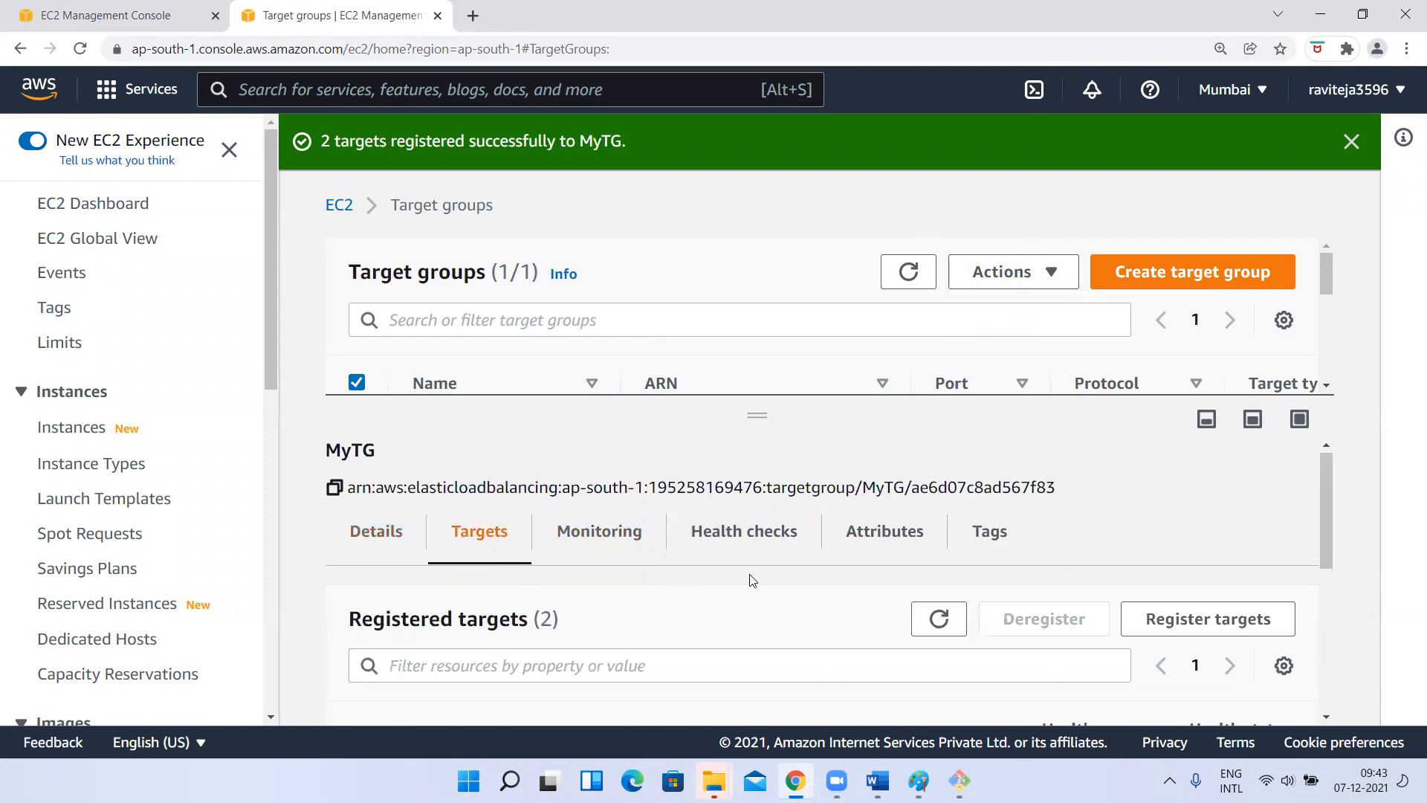
Check the health status of MyTG's targets on the target registration page, and close the page without registering anything
{"action": "left_click", "coordinate": [1208, 619]}
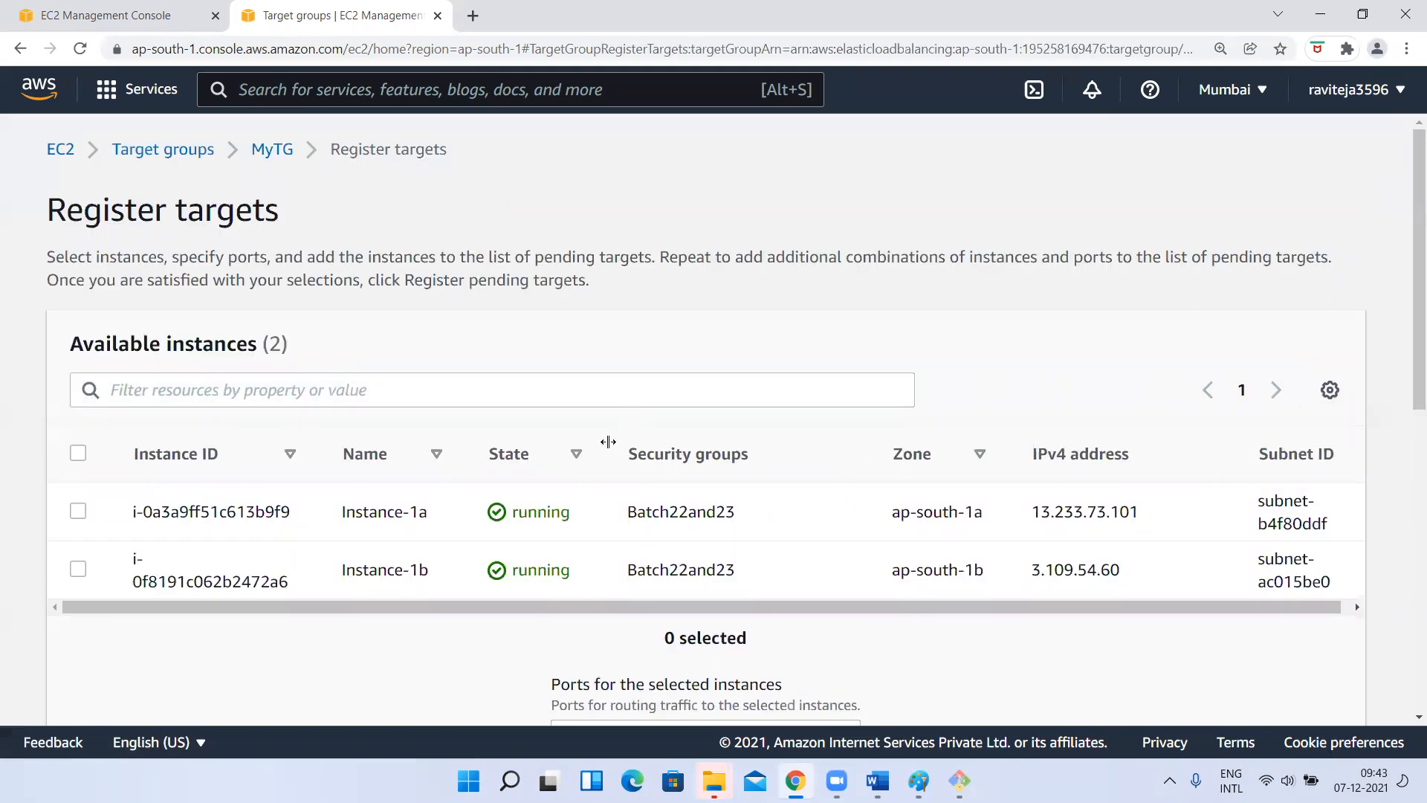
{"action": "scroll", "coordinate": [180, 435], "scroll_direction": "down", "scroll_amount": 3}
{"action": "scroll", "coordinate": [203, 392], "scroll_direction": "up", "scroll_amount": 2}
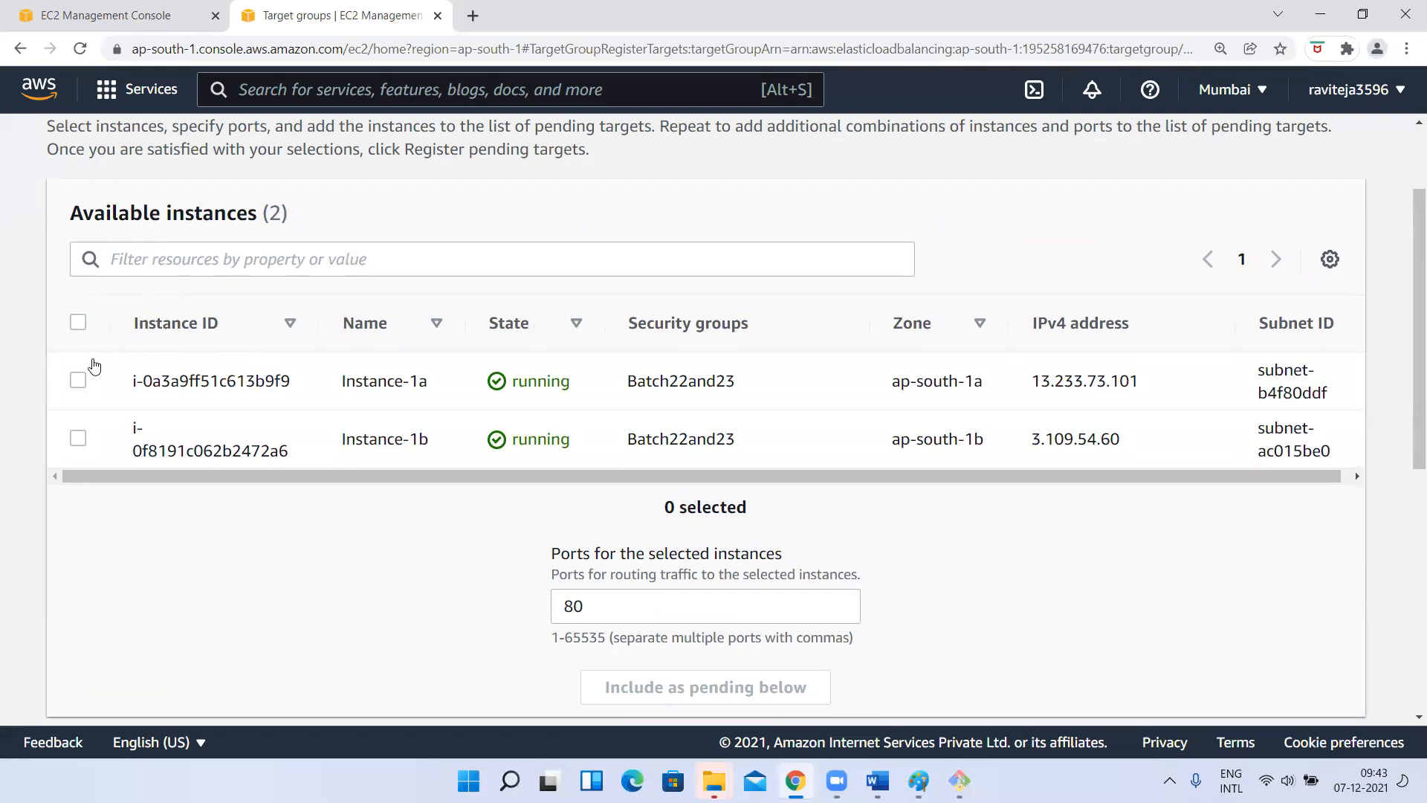
{"action": "scroll", "coordinate": [125, 409], "scroll_direction": "down", "scroll_amount": 4}
{"action": "scroll", "coordinate": [121, 394], "scroll_direction": "up", "scroll_amount": 5}
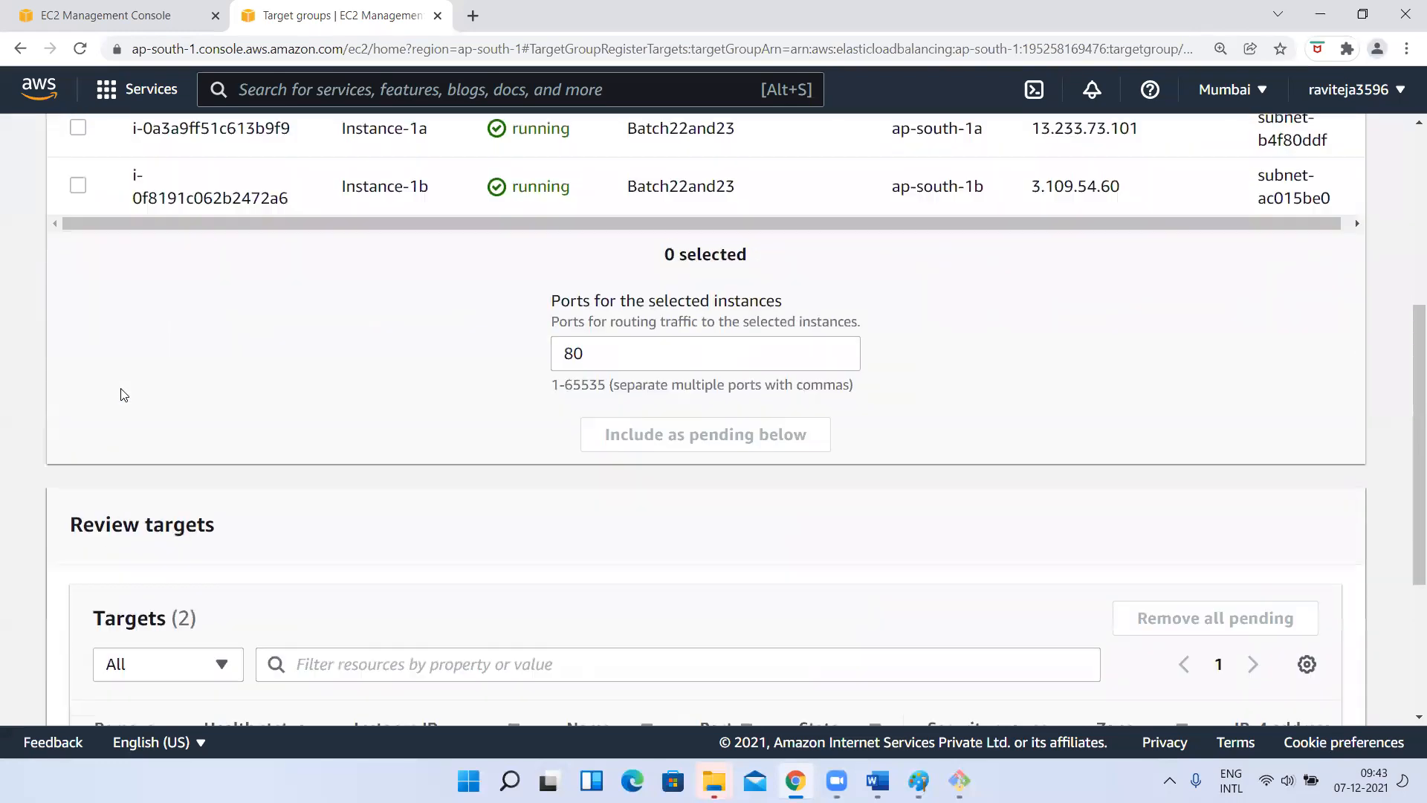
{"action": "left_click", "coordinate": [79, 414]}
{"action": "left_click", "coordinate": [78, 471]}
{"action": "scroll", "coordinate": [636, 596], "scroll_direction": "down", "scroll_amount": 5}
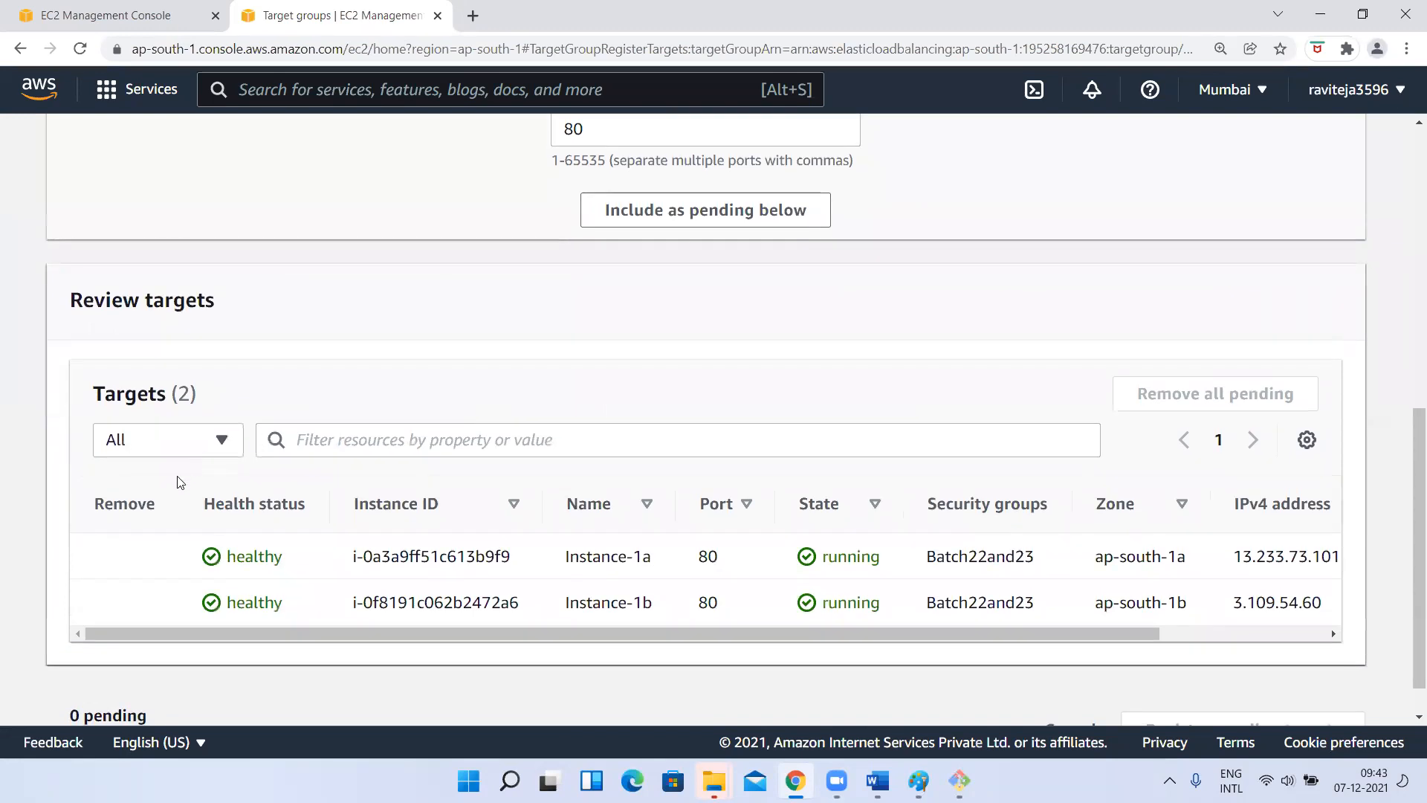
{"action": "left_click_drag", "start_coordinate": [103, 404], "coordinate": [225, 382]}
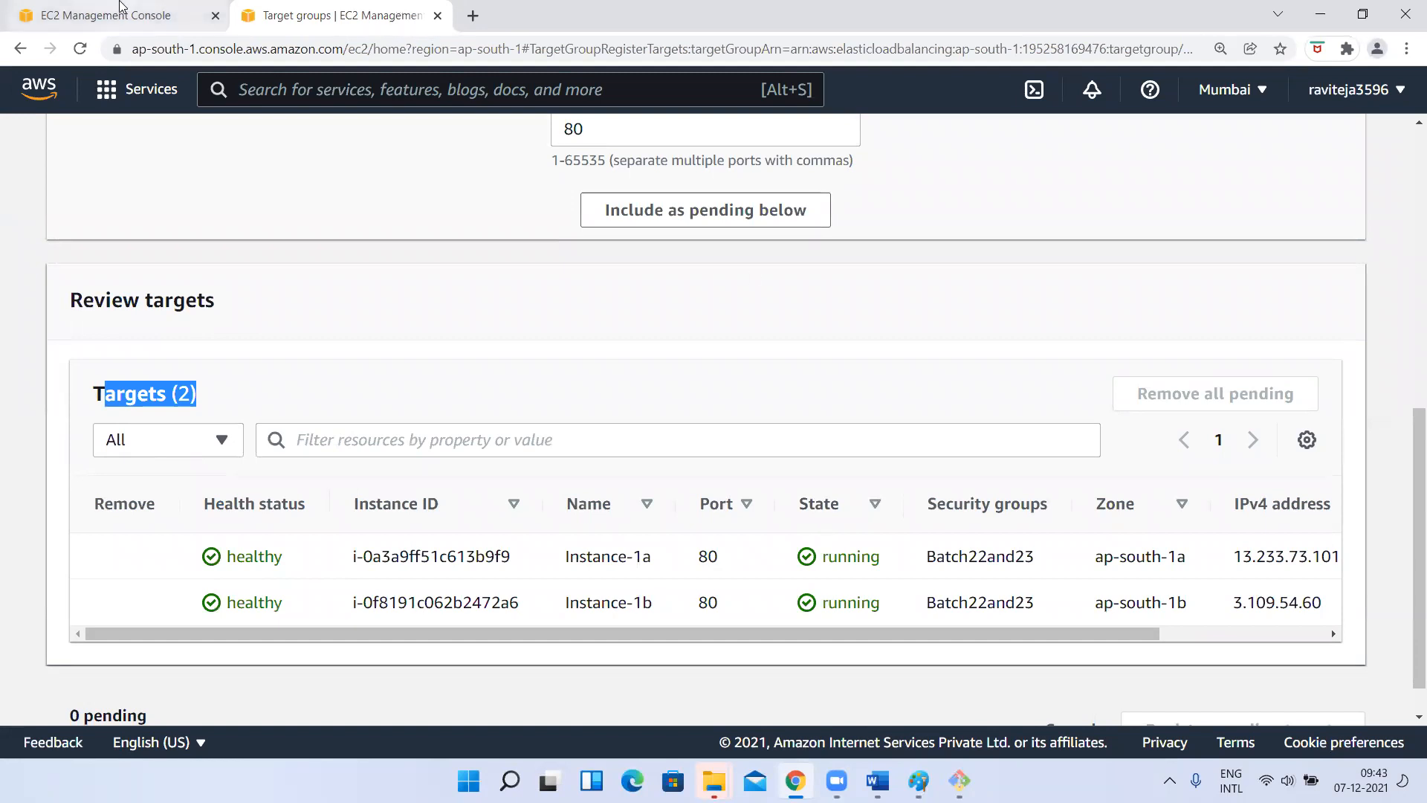
{"action": "left_click", "coordinate": [437, 16]}
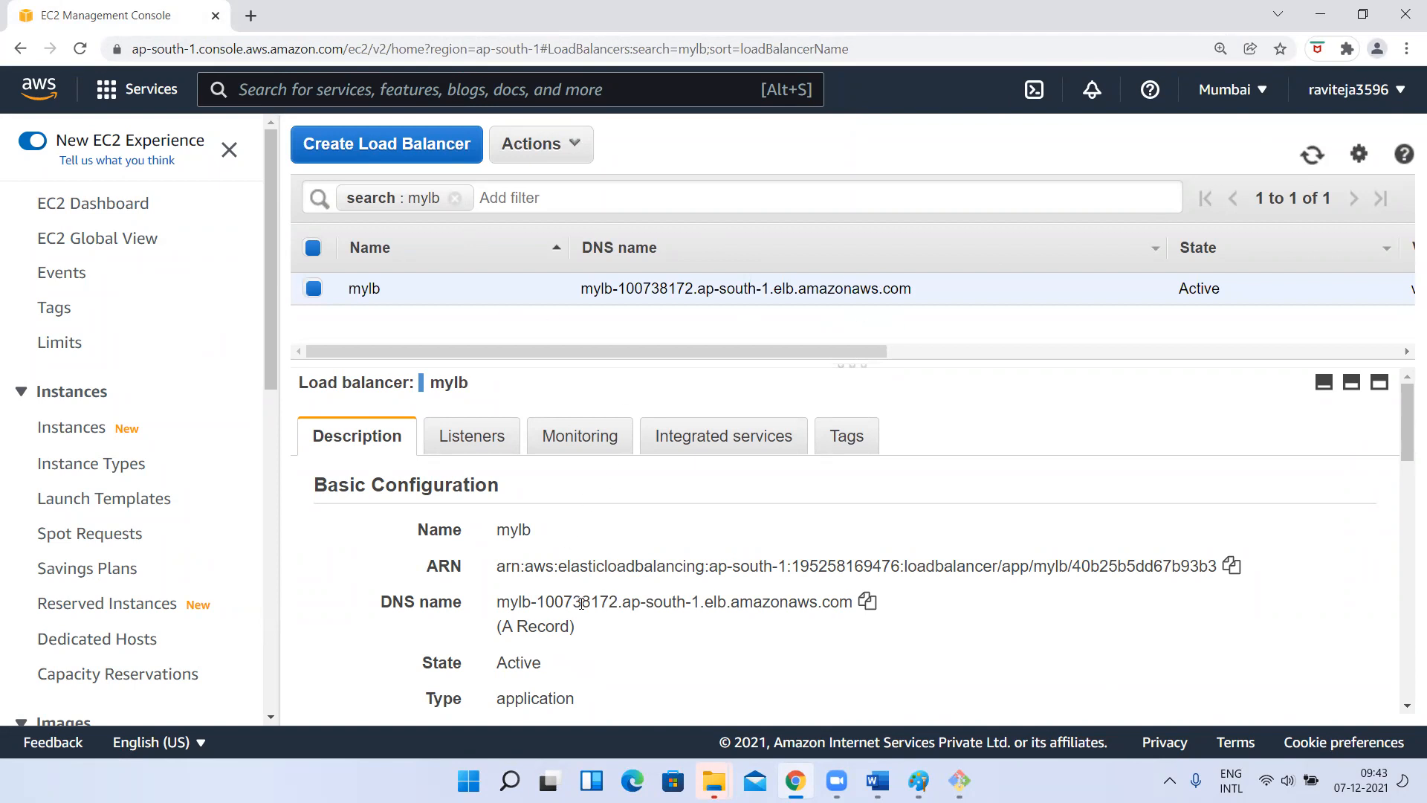
Copy the DNS name of the load balancer mylb and open it in a new browser tab
{"action": "left_click", "coordinate": [868, 604]}
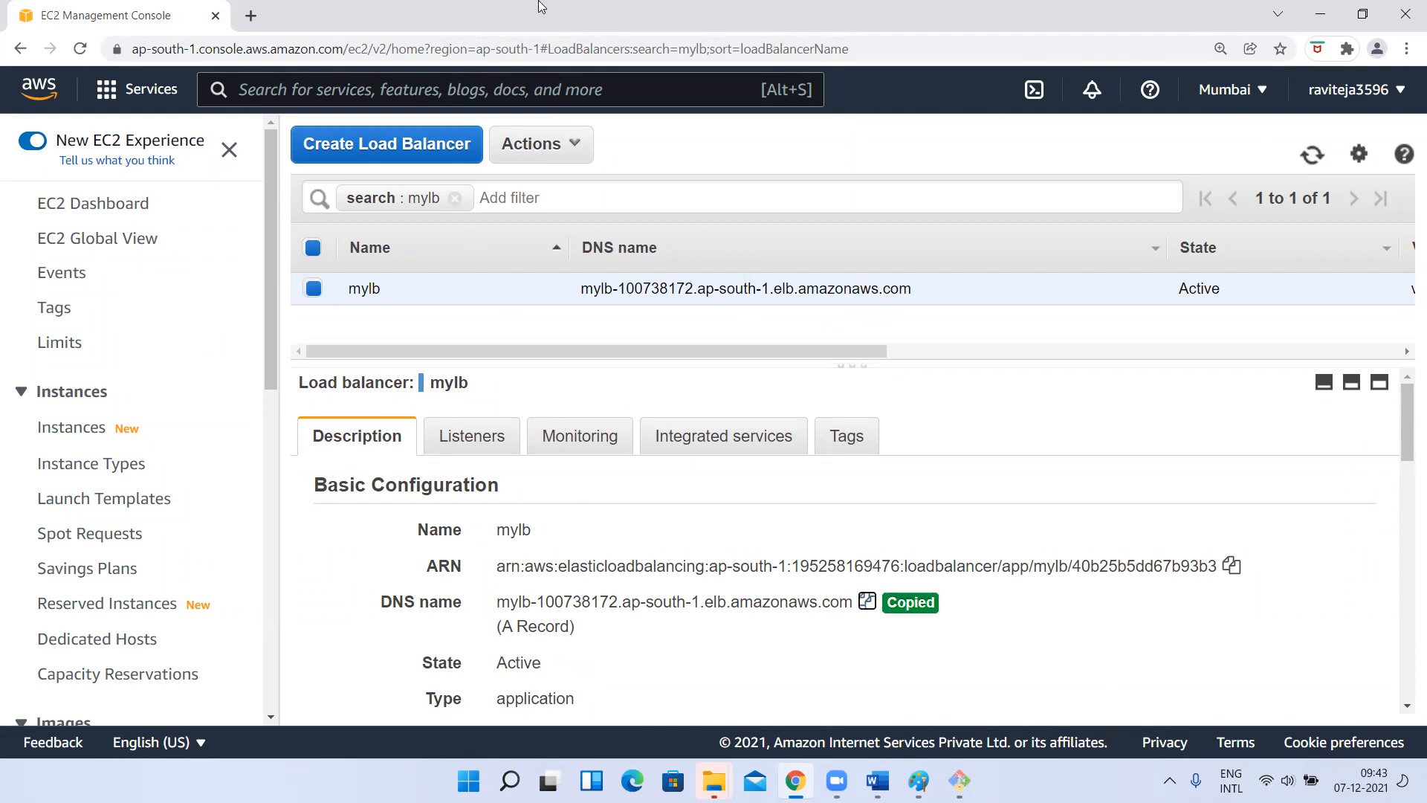
{"action": "left_click", "coordinate": [260, 19]}
{"action": "key", "text": "ctrl+v"}
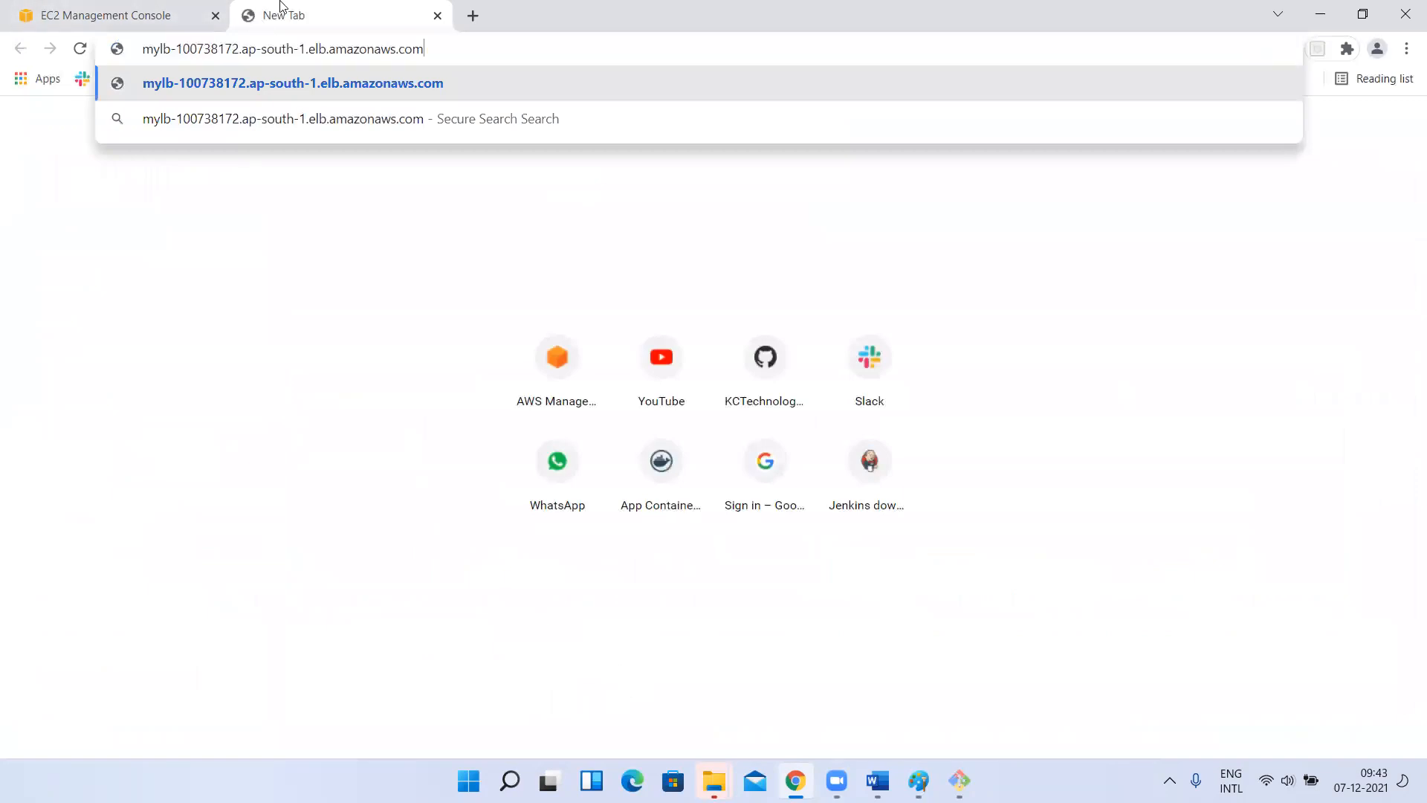
{"action": "key", "text": "Return"}
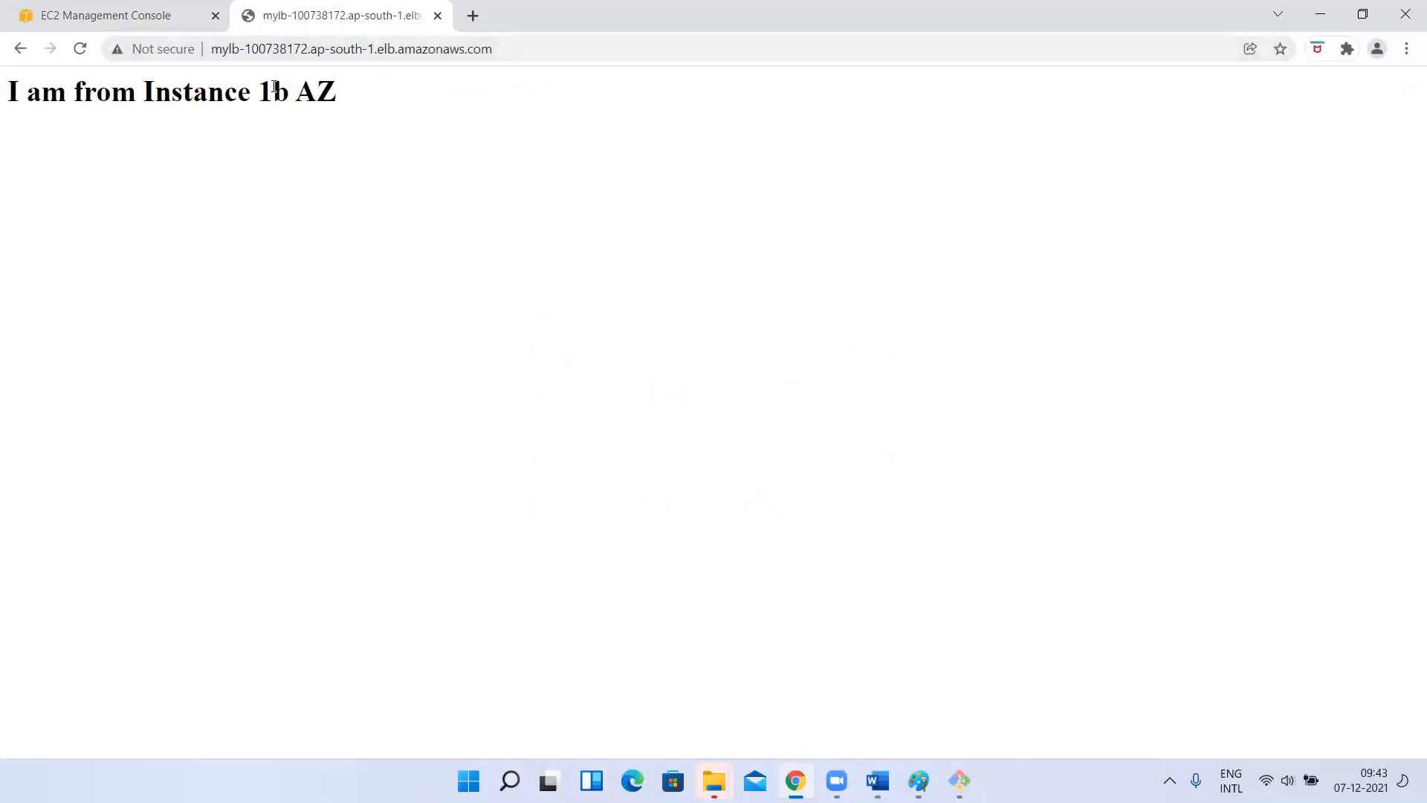
Load the mylb address twice more and check which instance's page is served
{"action": "left_click", "coordinate": [495, 55]}
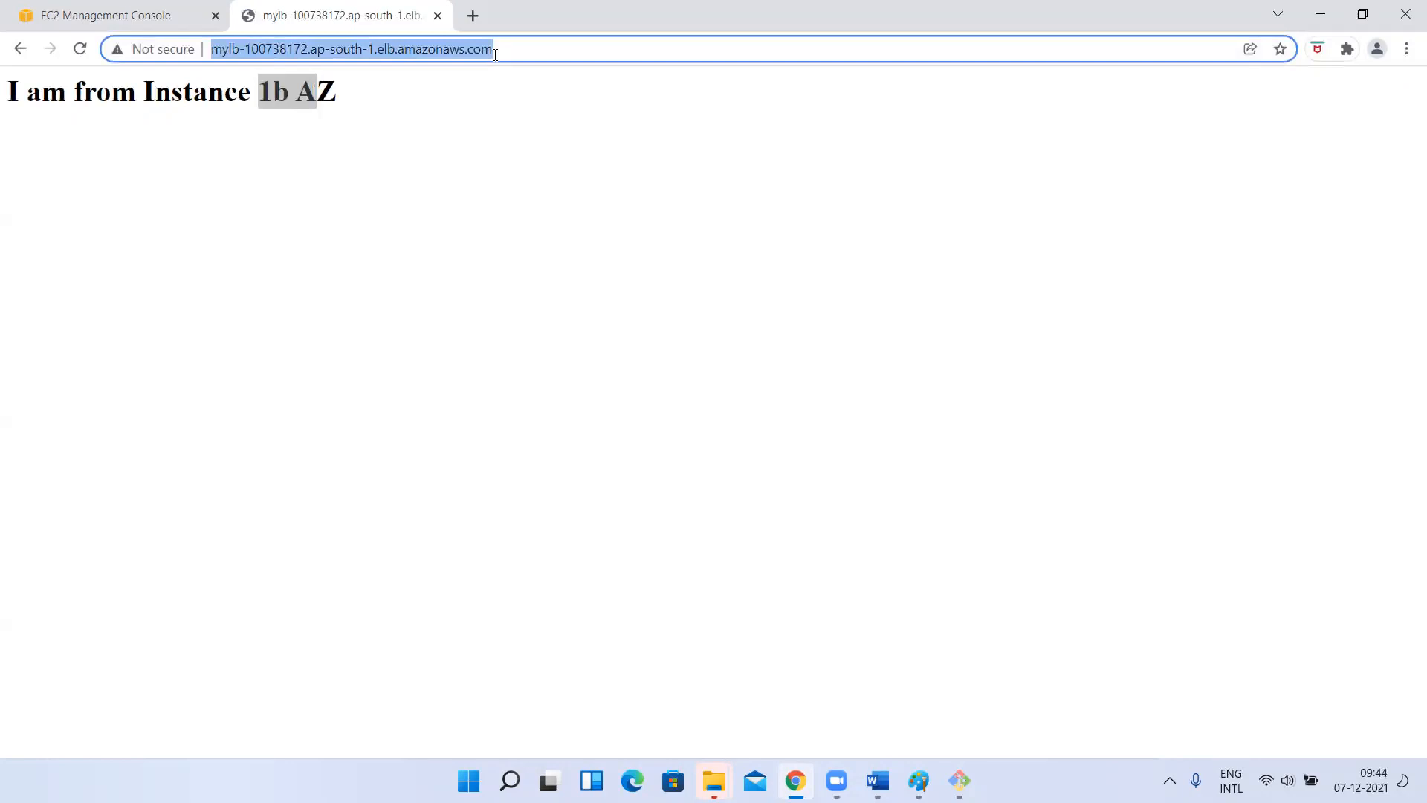
{"action": "left_click", "coordinate": [495, 55]}
{"action": "key", "text": "Return"}
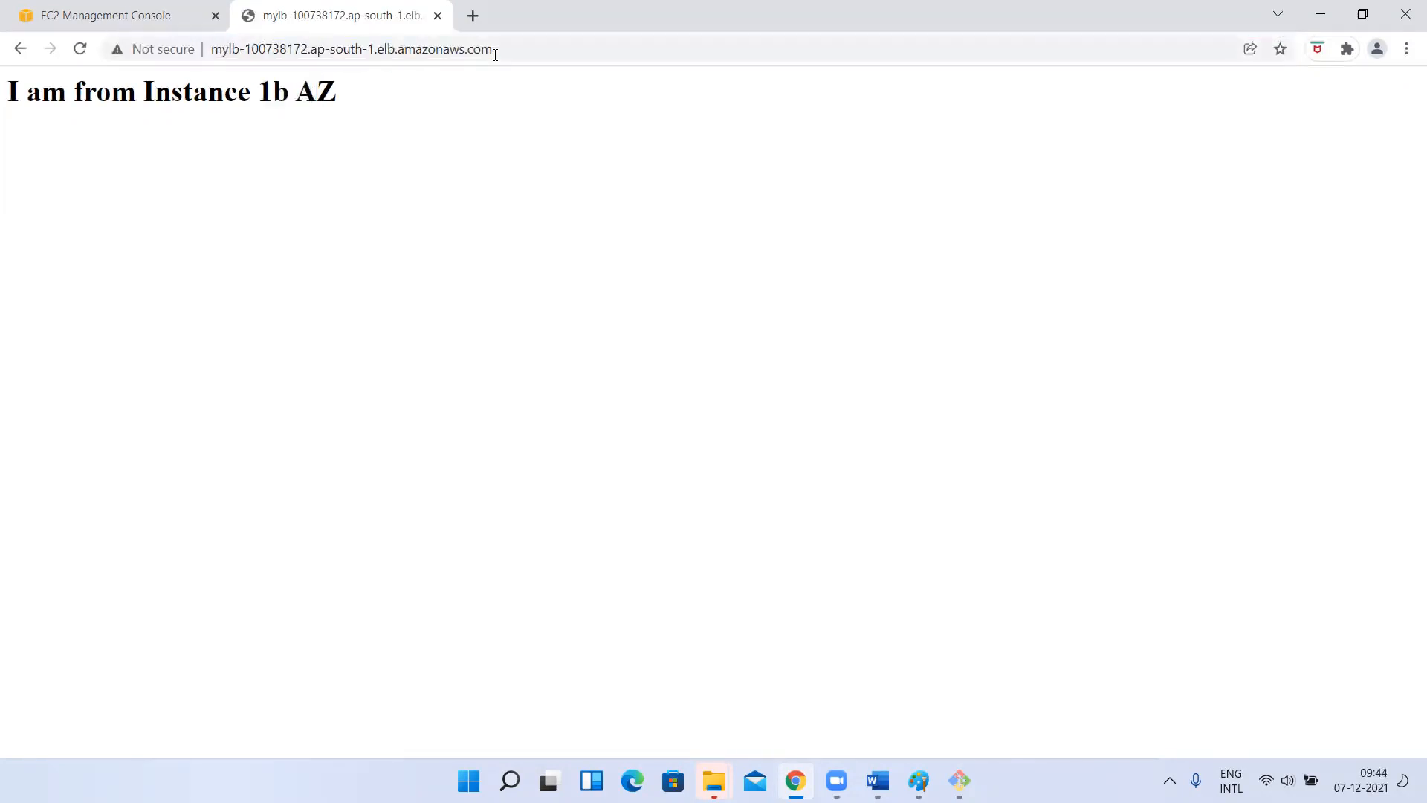
{"action": "left_click", "coordinate": [495, 54]}
{"action": "key", "text": "Return"}
{"action": "double_click", "coordinate": [260, 96]}
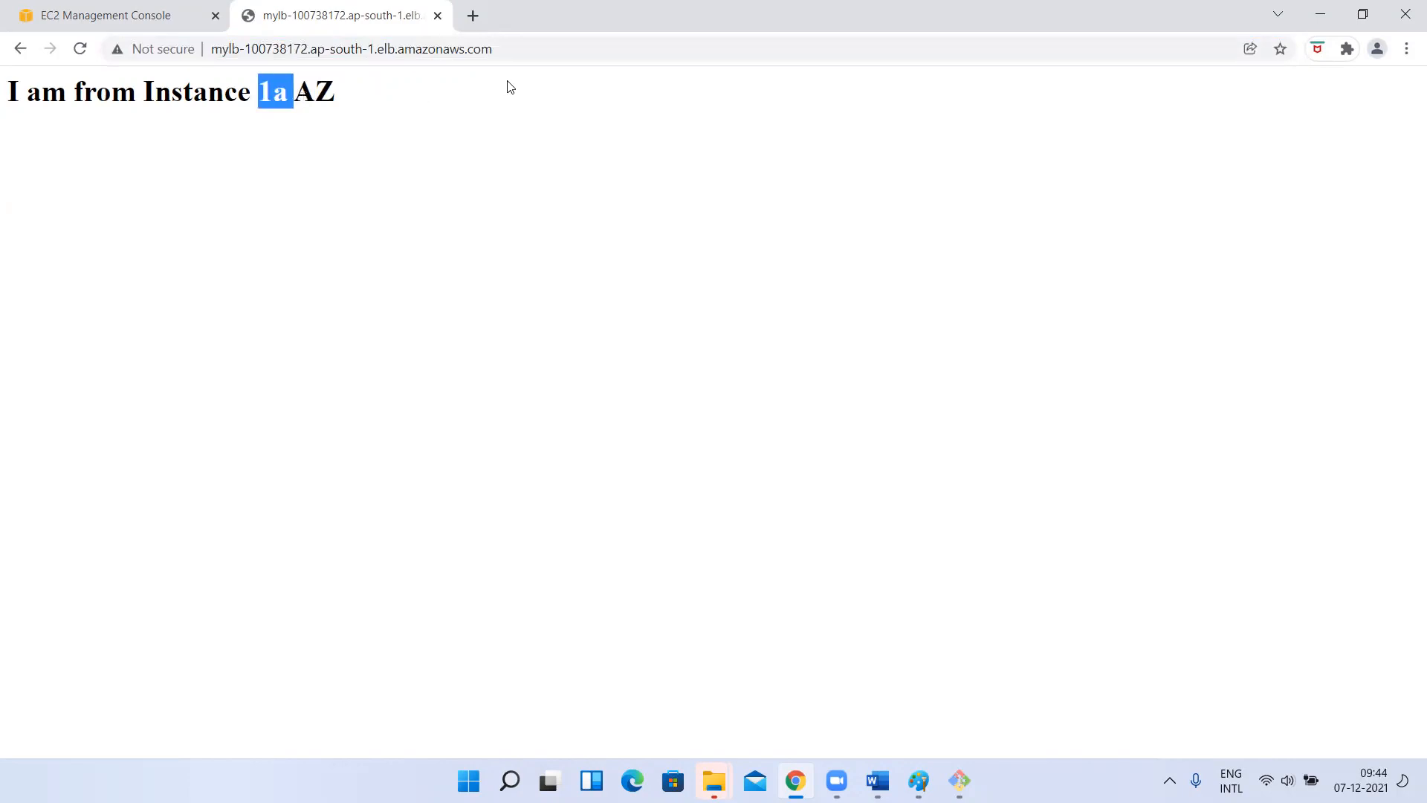
Refresh the load balancer page repeatedly to test how requests are distributed across the two instances
{"action": "left_click", "coordinate": [492, 48]}
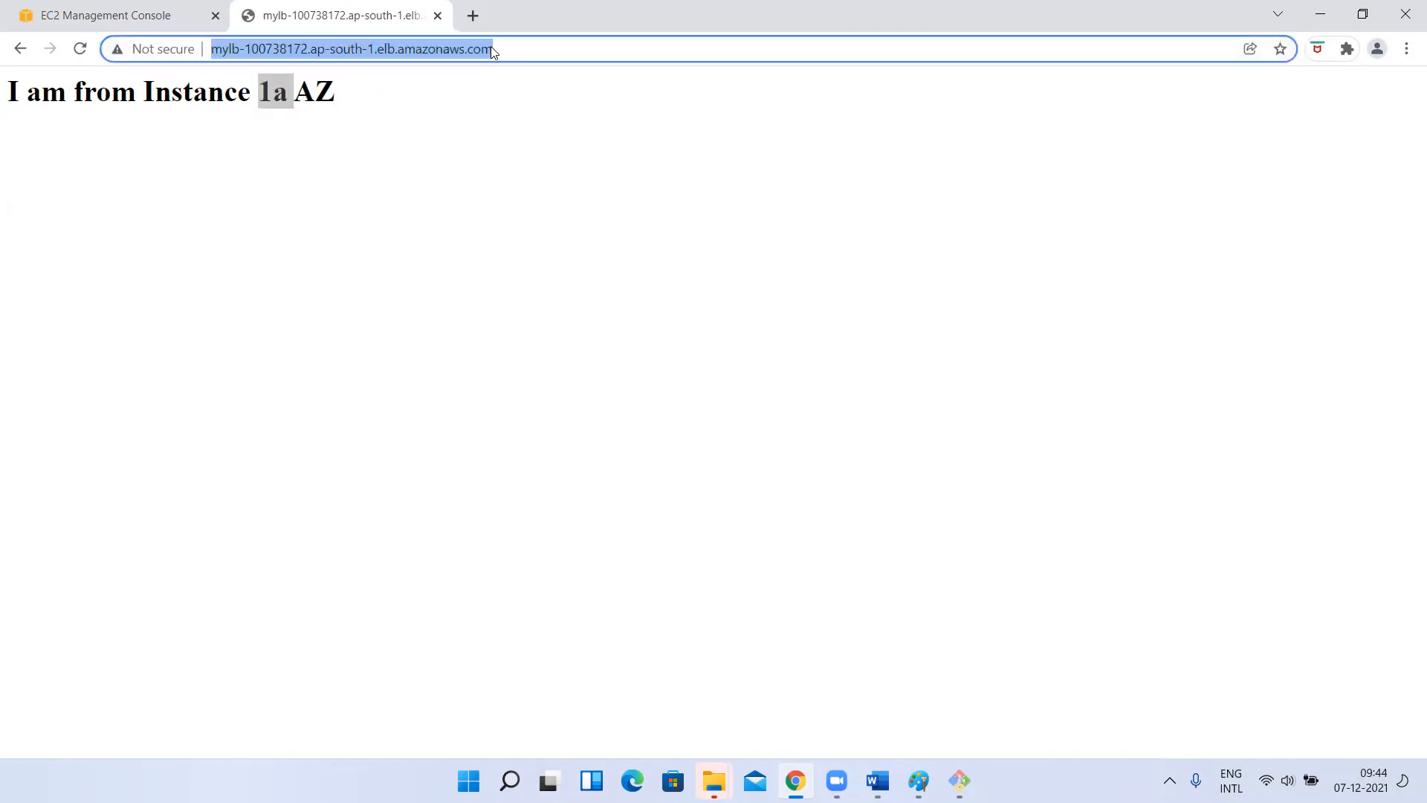
{"action": "left_click", "coordinate": [79, 51]}
{"action": "left_click", "coordinate": [80, 51]}
{"action": "left_click", "coordinate": [80, 51]}
{"action": "left_click", "coordinate": [80, 50]}
{"action": "left_click", "coordinate": [80, 50]}
{"action": "left_click", "coordinate": [80, 51]}
{"action": "left_click", "coordinate": [79, 51]}
{"action": "left_click", "coordinate": [80, 50]}
{"action": "left_click", "coordinate": [80, 50]}
{"action": "left_click", "coordinate": [79, 50]}
{"action": "left_click", "coordinate": [79, 51]}
{"action": "left_click", "coordinate": [79, 51]}
{"action": "left_click", "coordinate": [80, 50]}
{"action": "left_click", "coordinate": [80, 50]}
{"action": "left_click", "coordinate": [79, 50]}
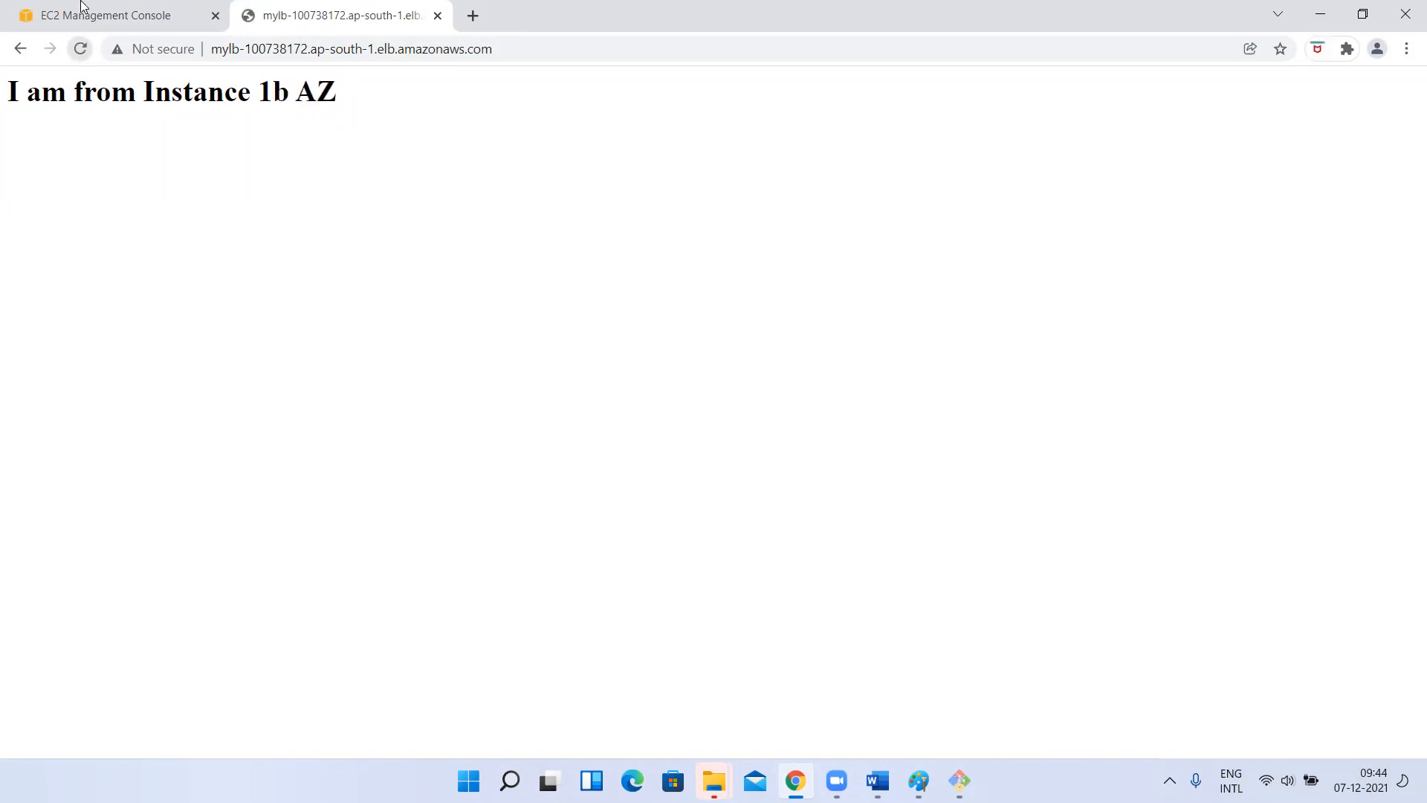
Open the EC2 instances list and examine the instance settings and instance state options for Instance-1a
{"action": "left_click", "coordinate": [85, 12]}
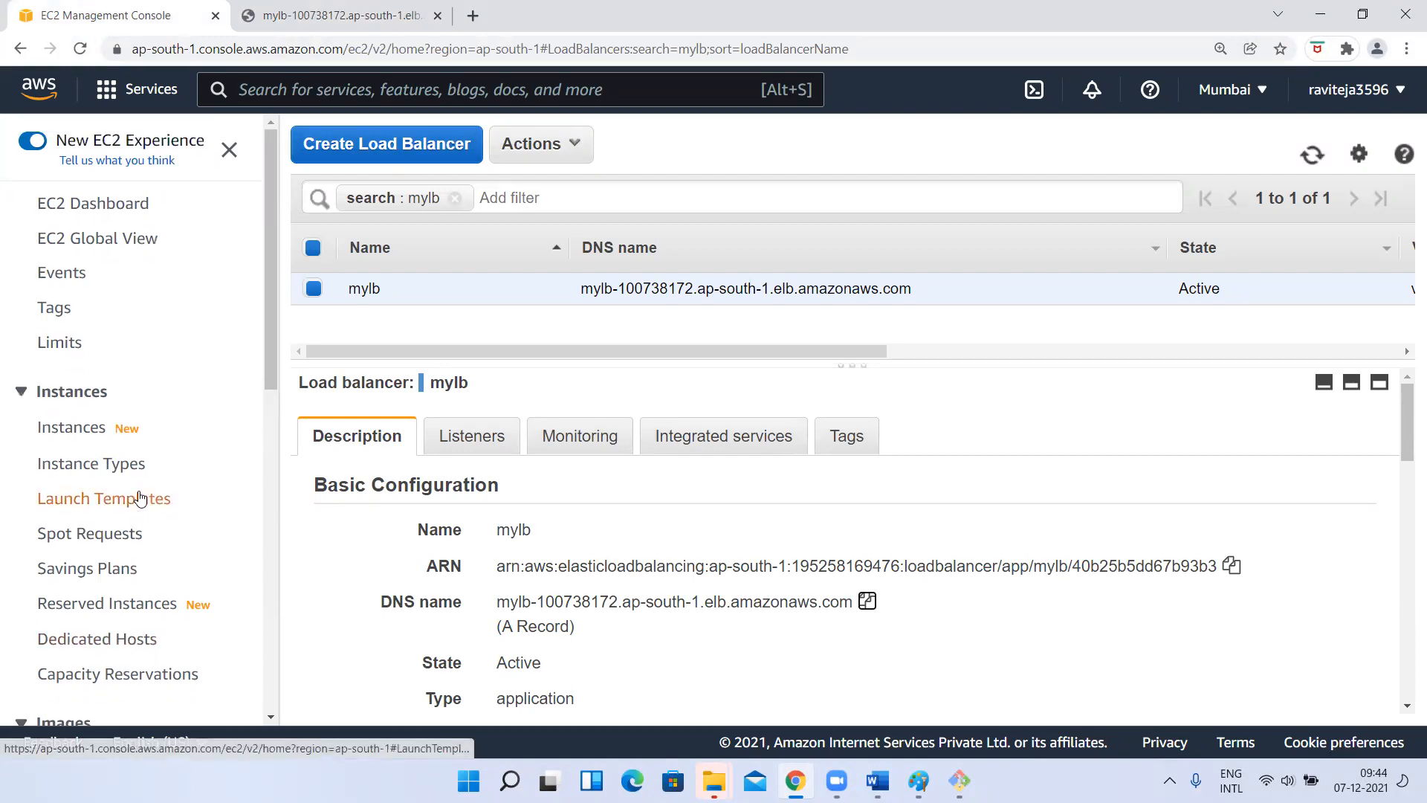
{"action": "left_click", "coordinate": [65, 436]}
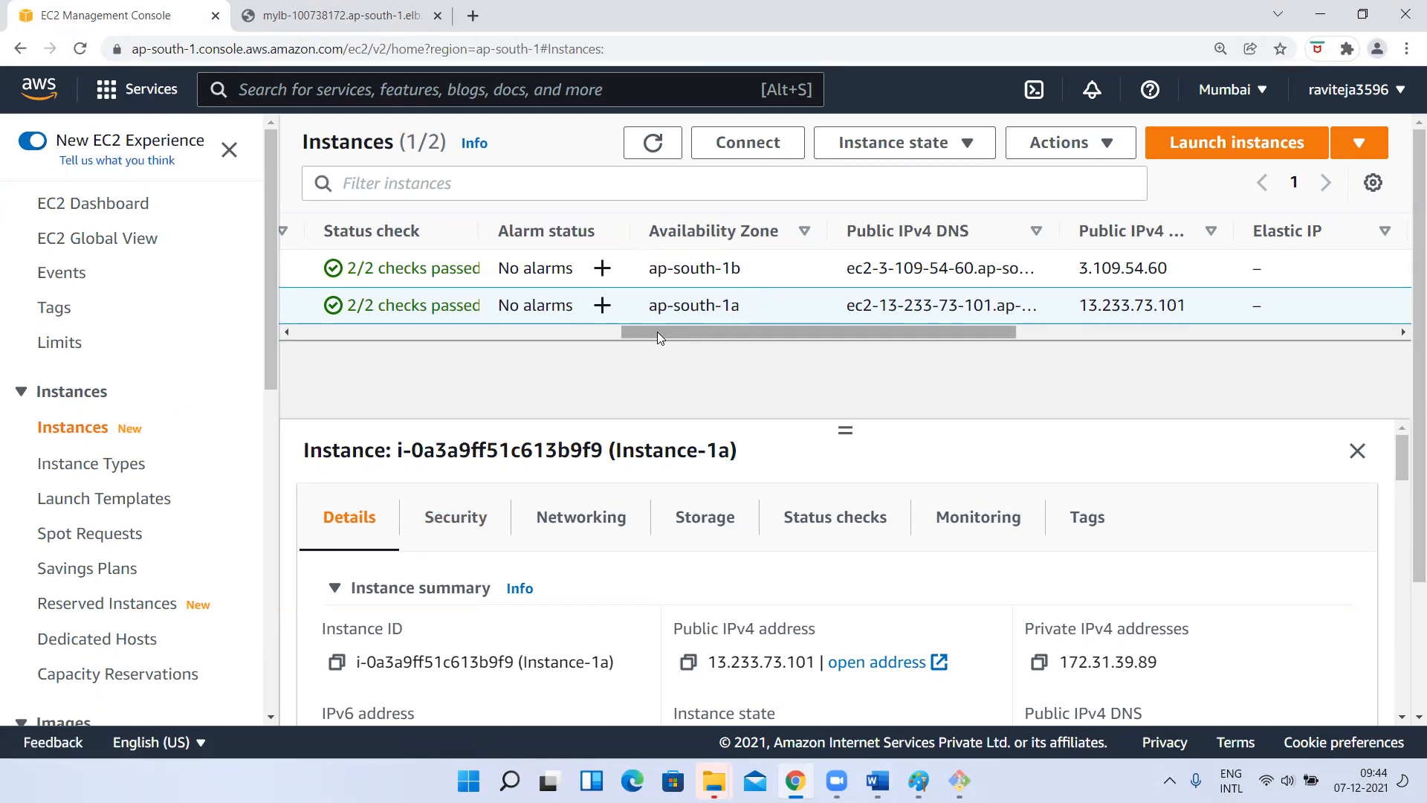
{"action": "left_click_drag", "start_coordinate": [657, 331], "coordinate": [430, 332]}
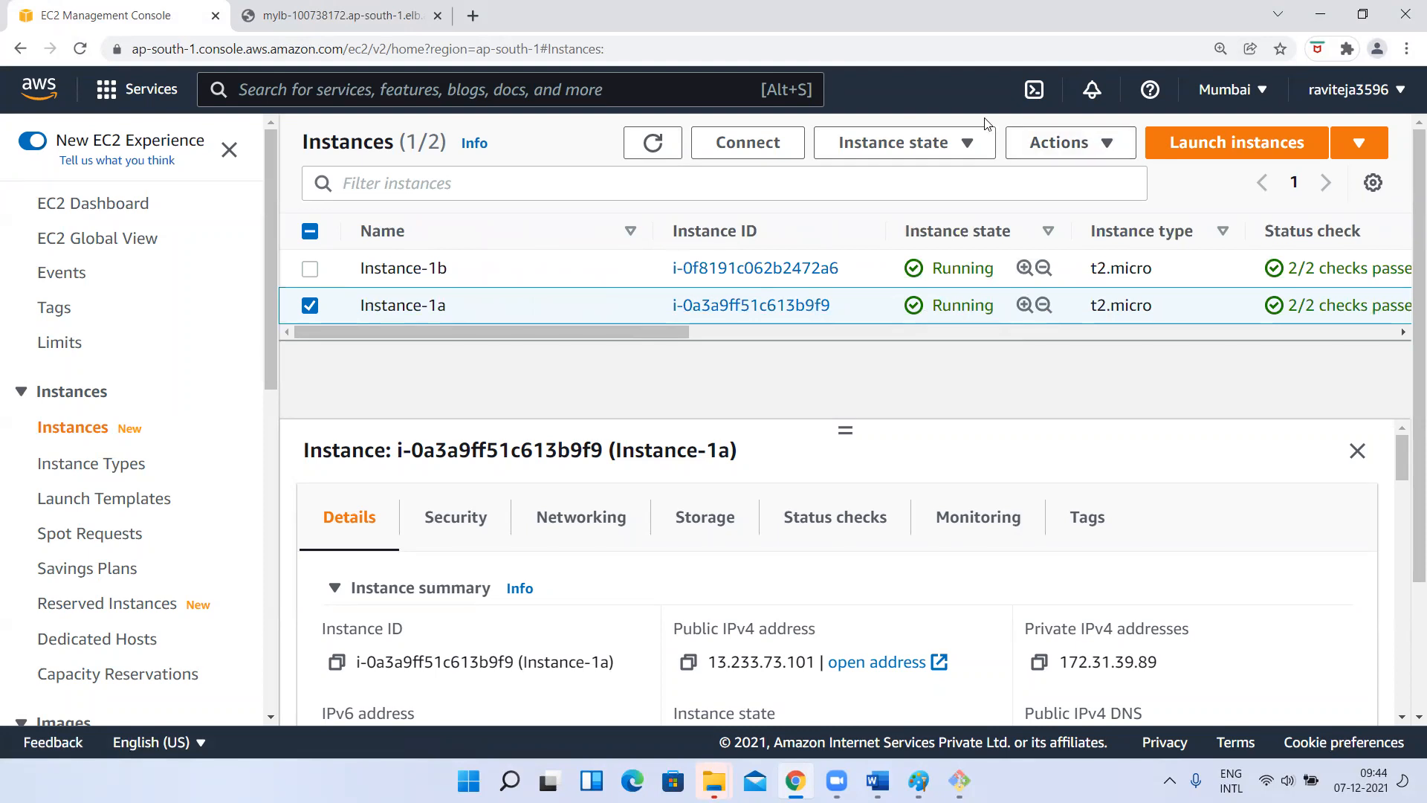
{"action": "left_click", "coordinate": [1071, 142]}
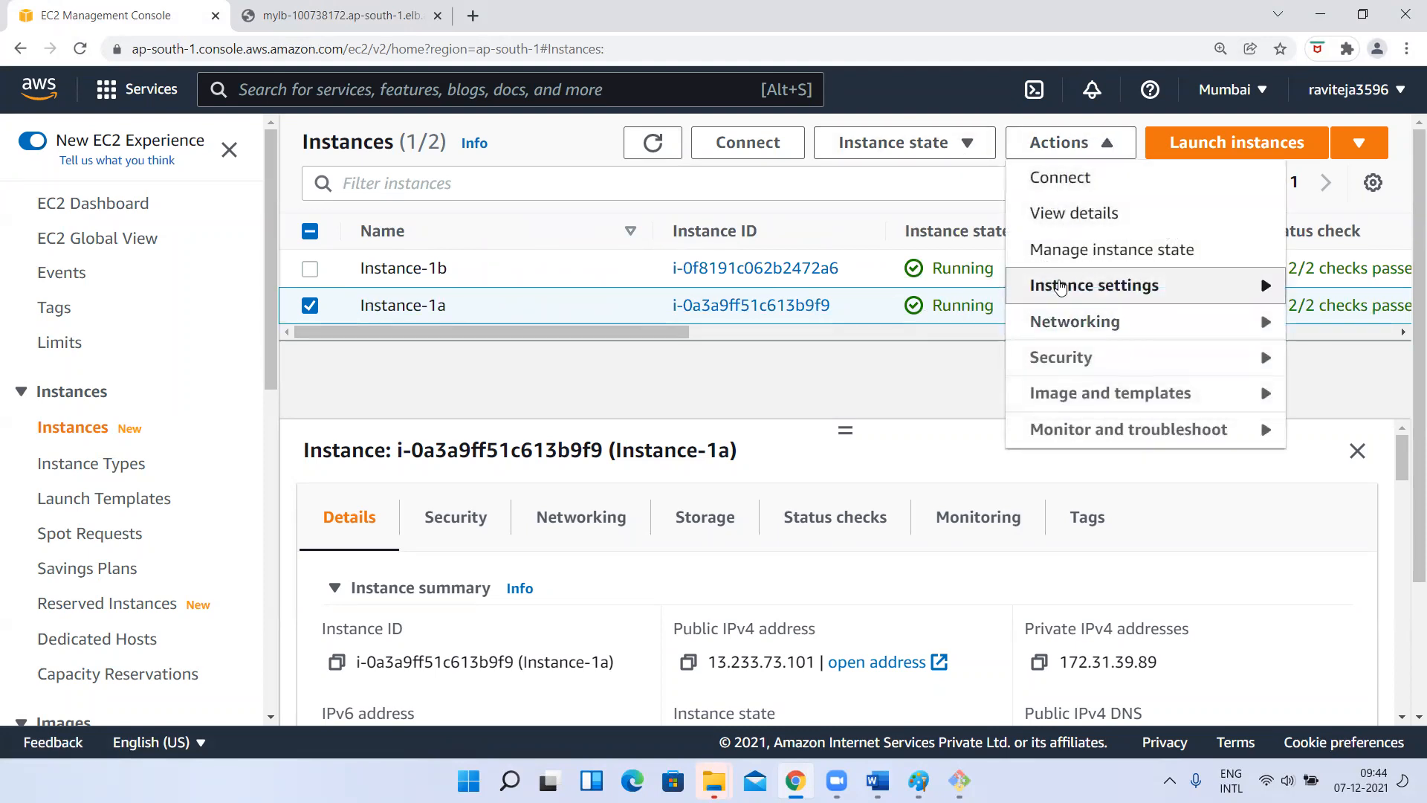
{"action": "left_click", "coordinate": [1061, 286]}
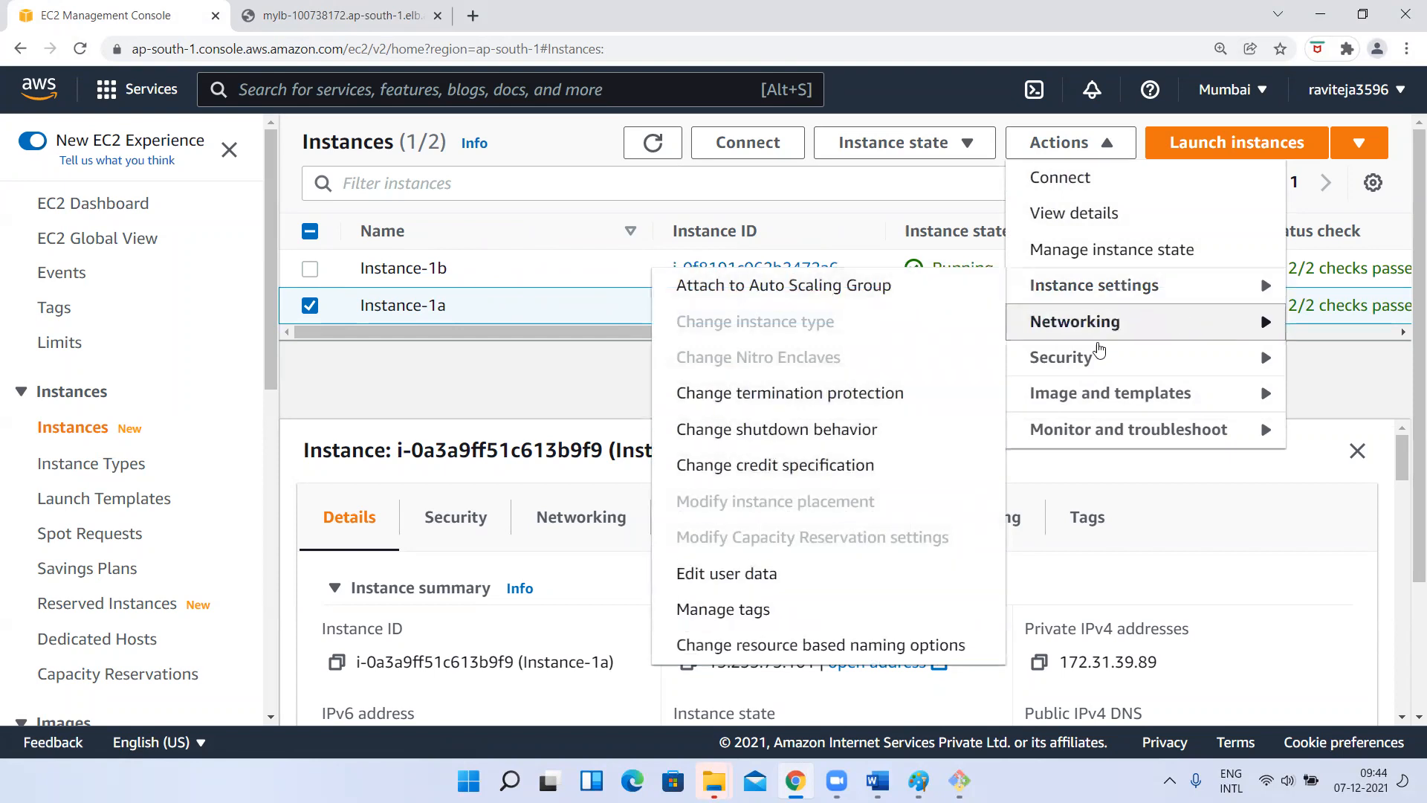
{"action": "left_click", "coordinate": [913, 148]}
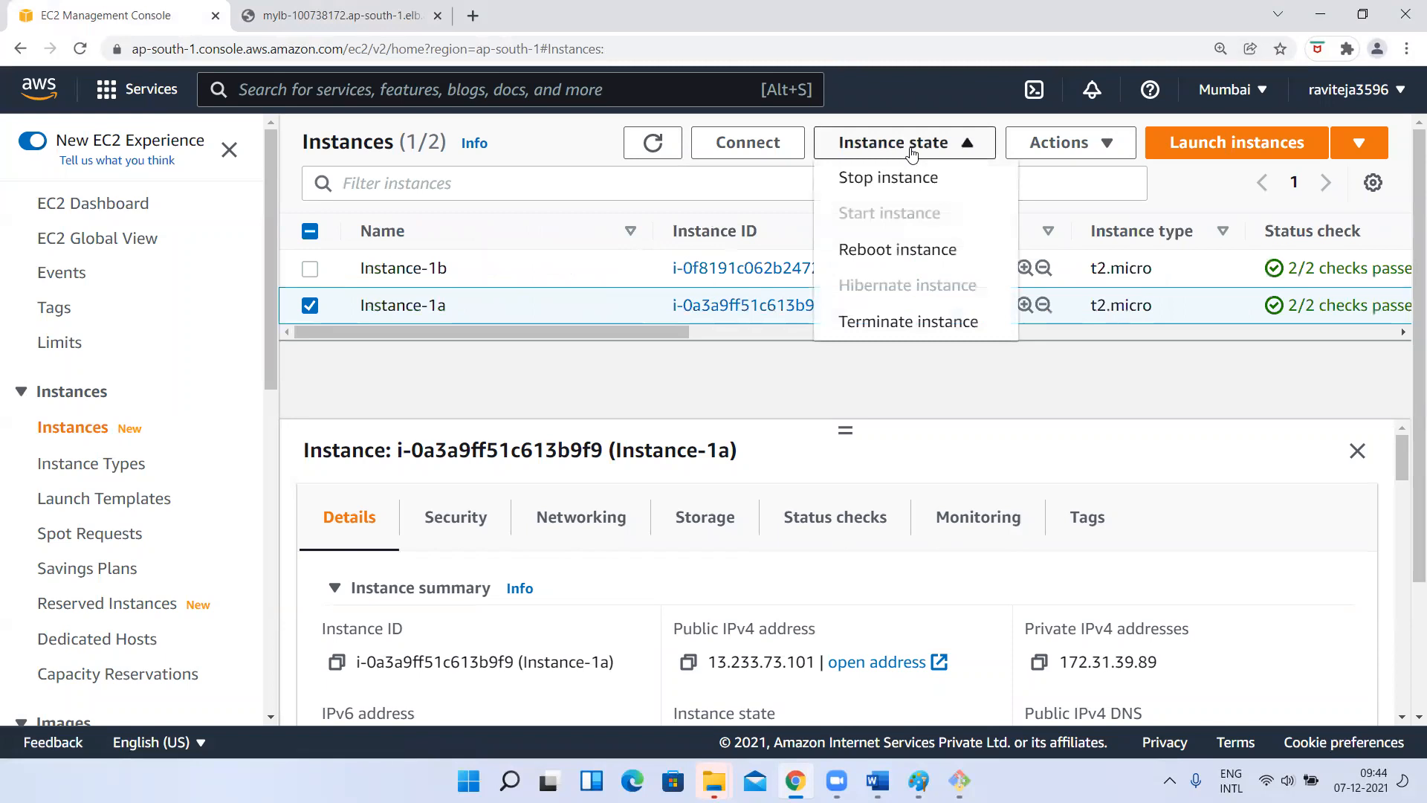
{"action": "left_click", "coordinate": [646, 314]}
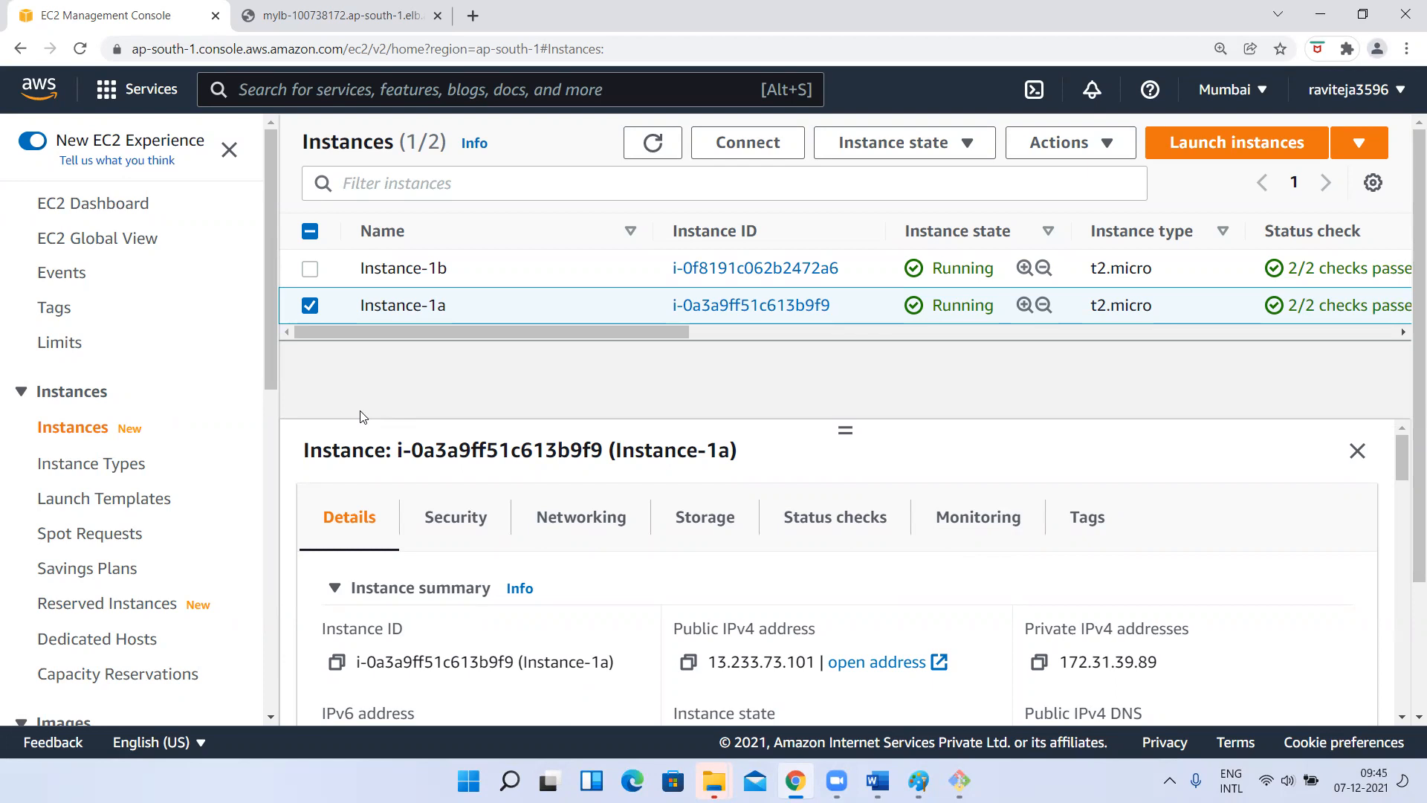
Try to delete the target group MyTG
{"action": "scroll", "coordinate": [137, 524], "scroll_direction": "down", "scroll_amount": 6}
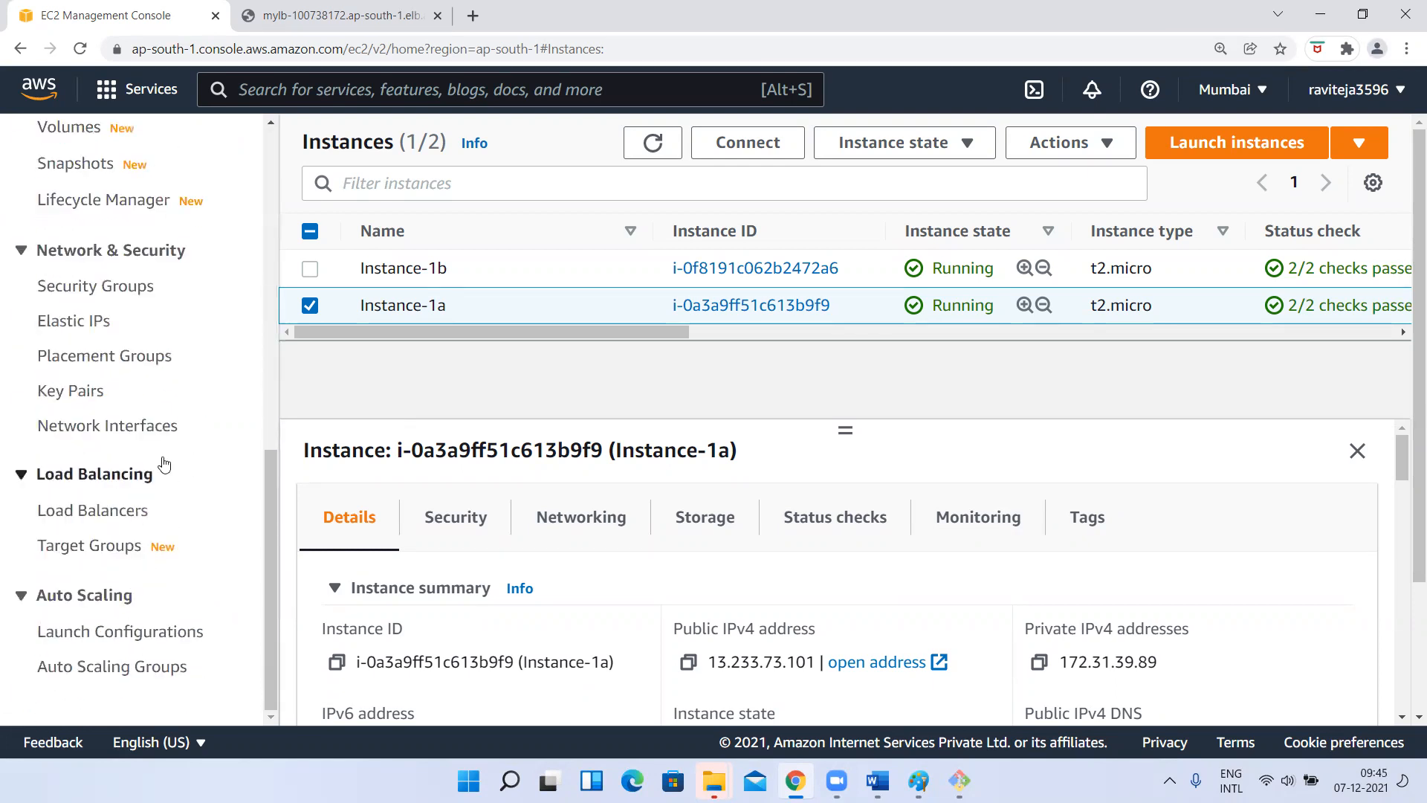
{"action": "left_click", "coordinate": [50, 548]}
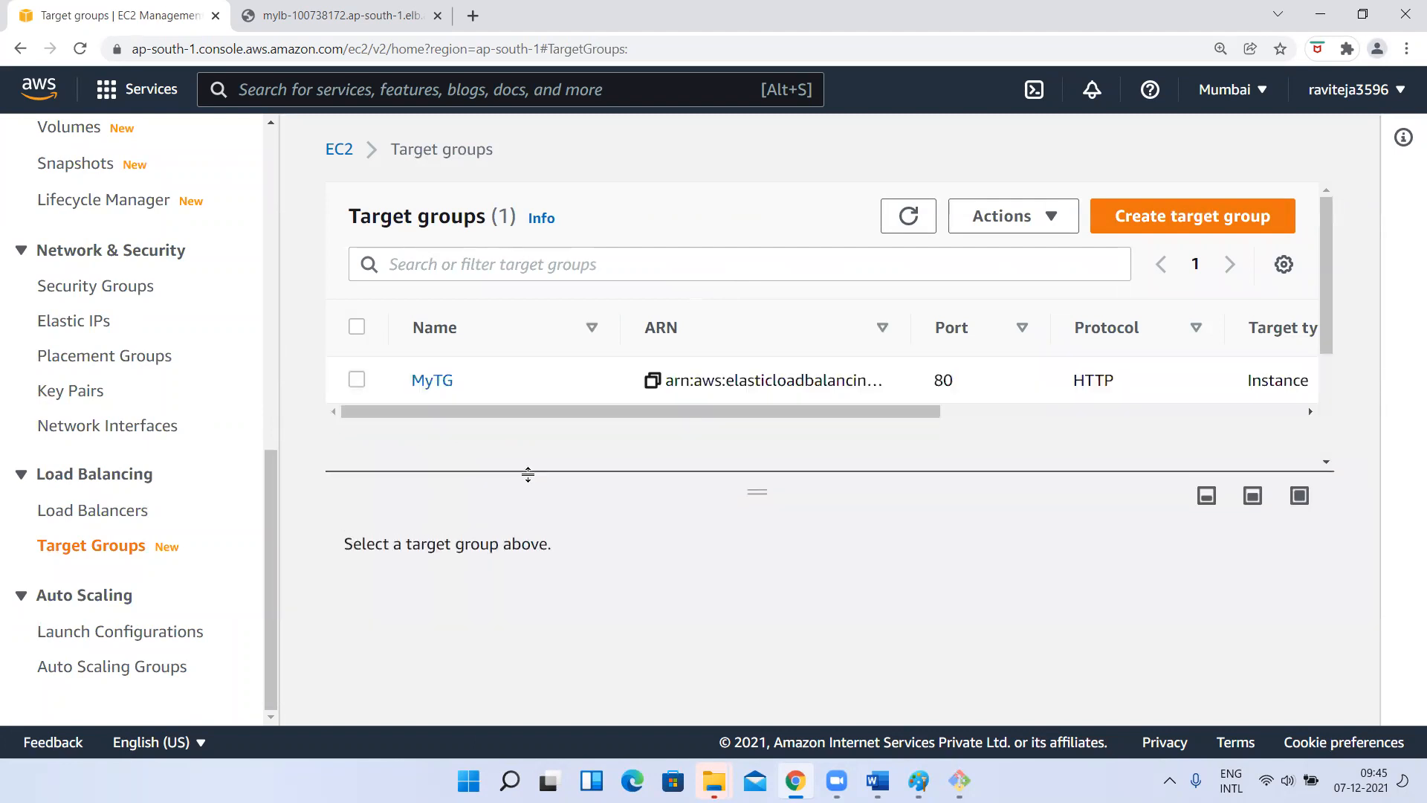
{"action": "left_click", "coordinate": [357, 380]}
{"action": "left_click", "coordinate": [1026, 223]}
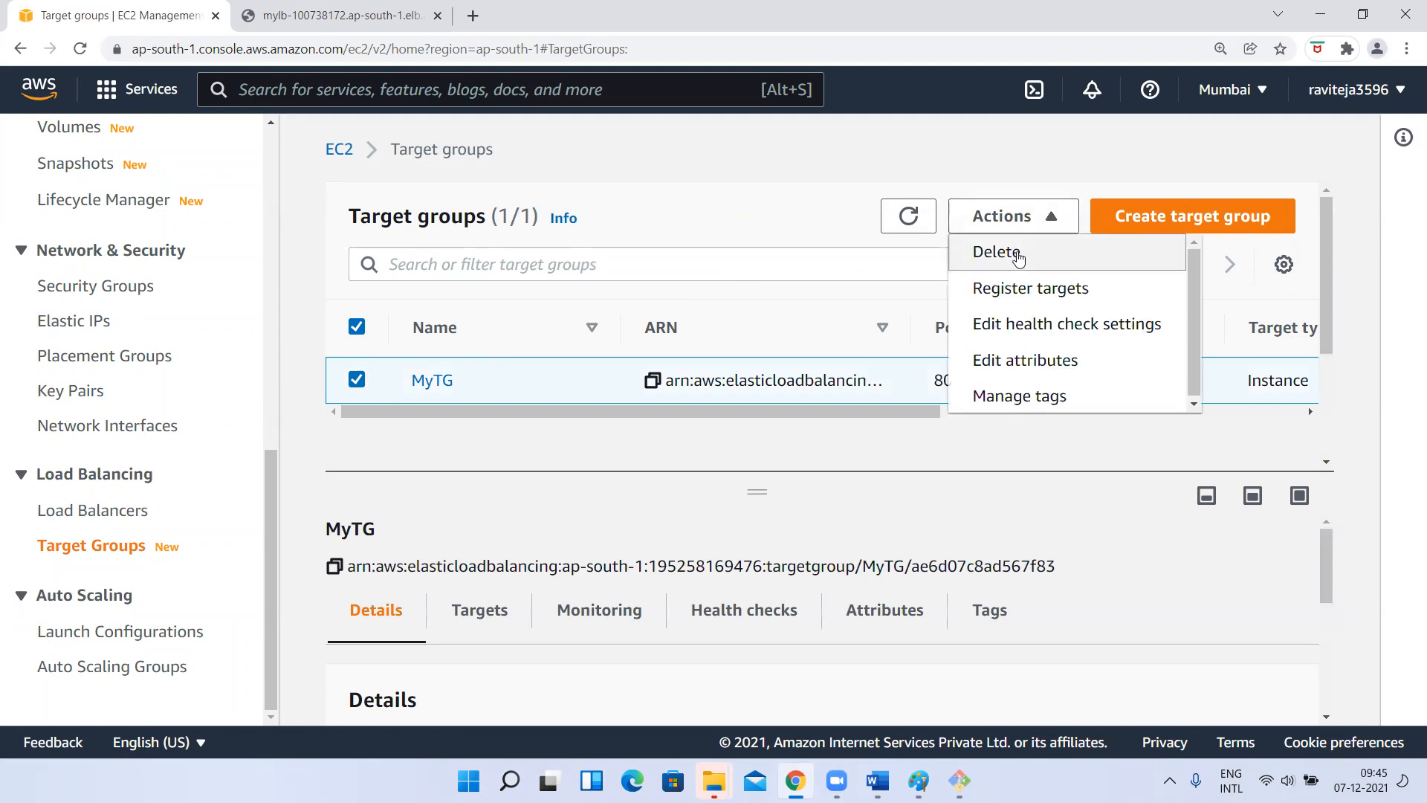
{"action": "left_click", "coordinate": [1014, 253]}
{"action": "left_click", "coordinate": [1091, 574]}
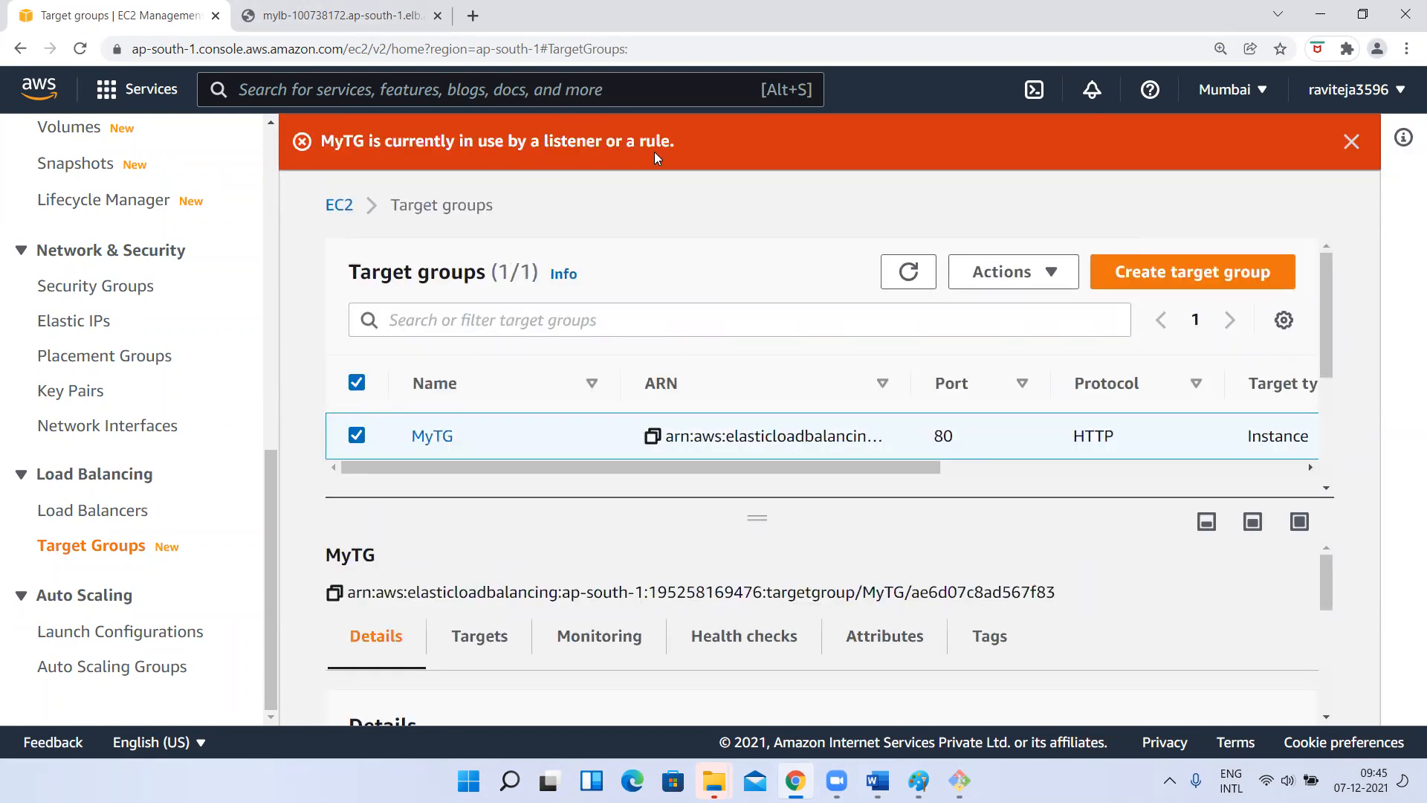
Delete the load balancer mylb
{"action": "left_click", "coordinate": [78, 513]}
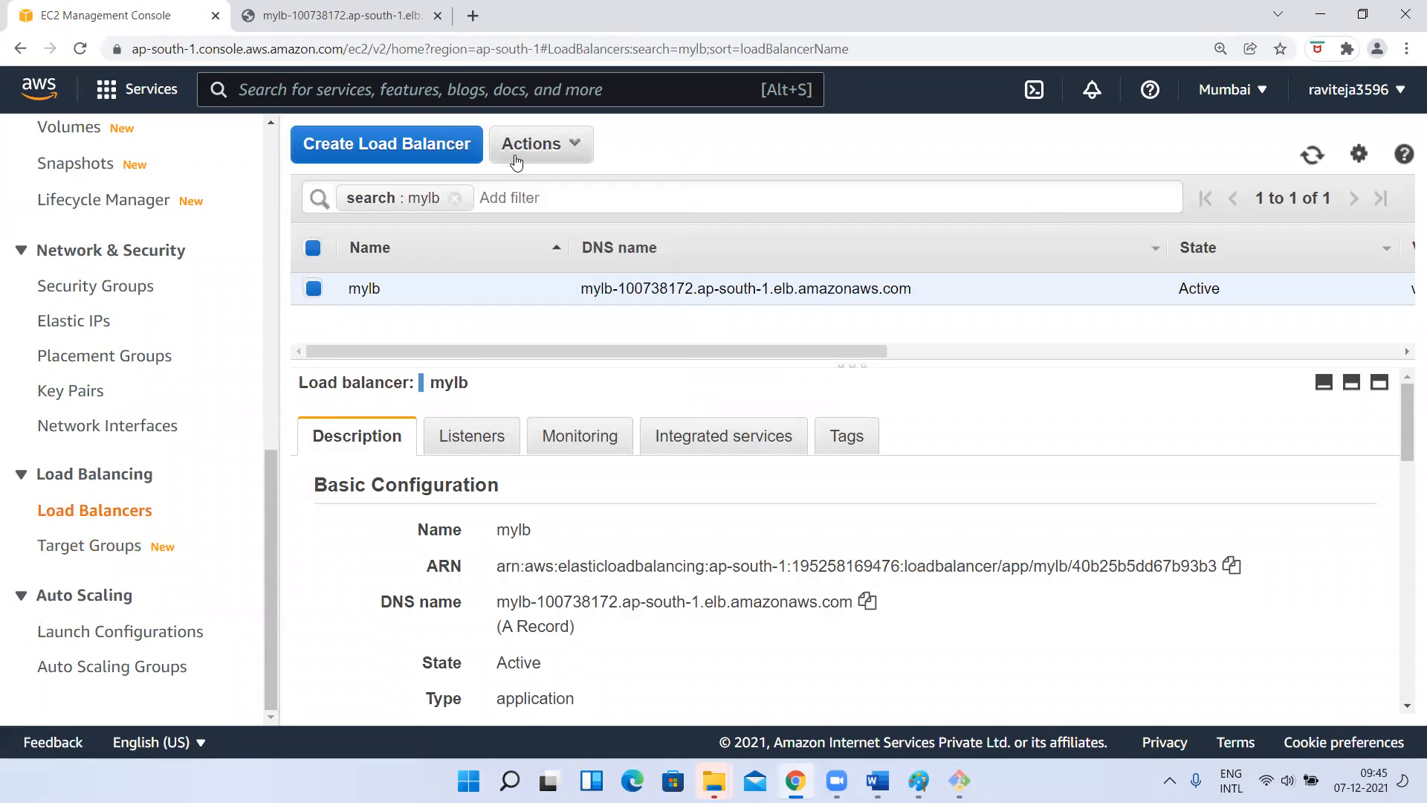
{"action": "left_click", "coordinate": [518, 159]}
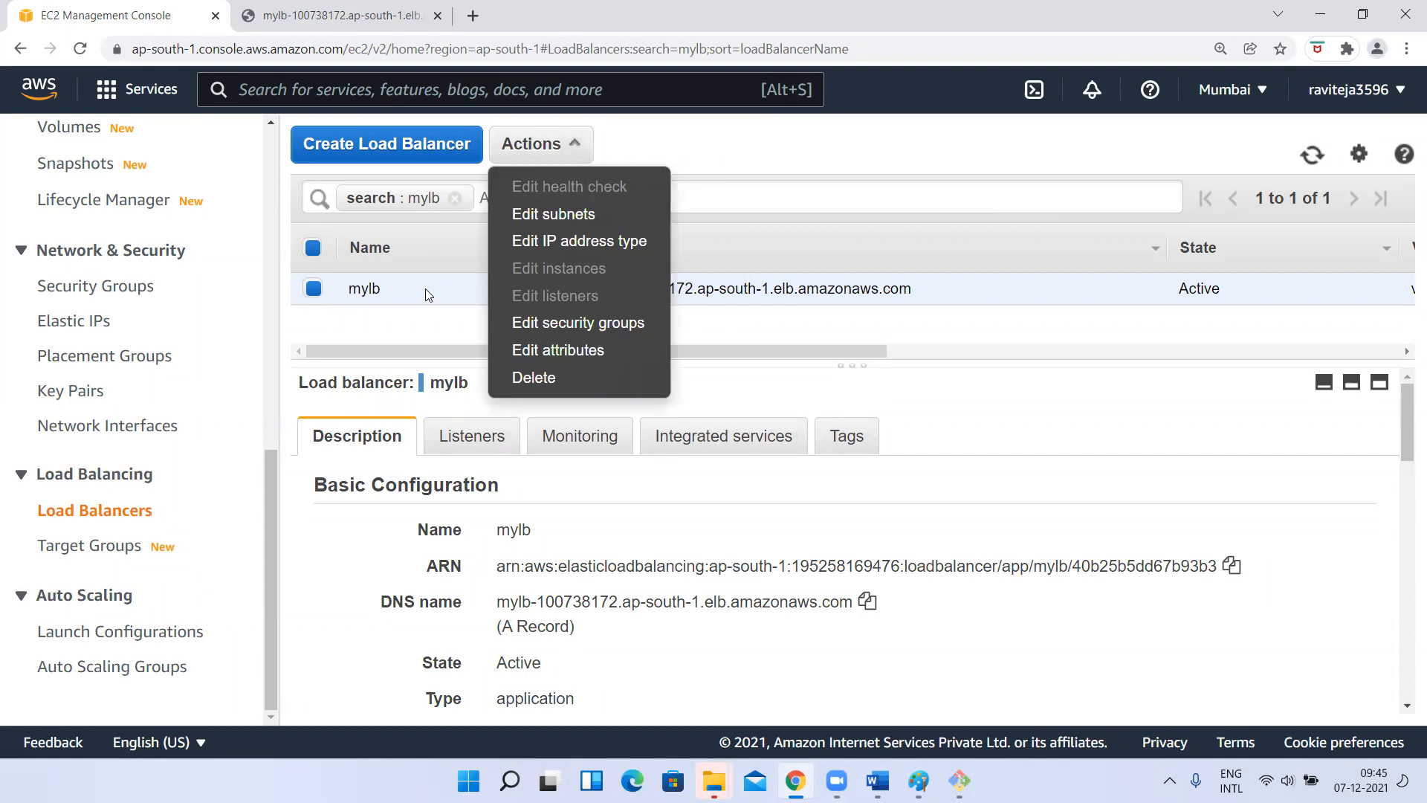
{"action": "left_click", "coordinate": [551, 379]}
{"action": "left_click", "coordinate": [1001, 503]}
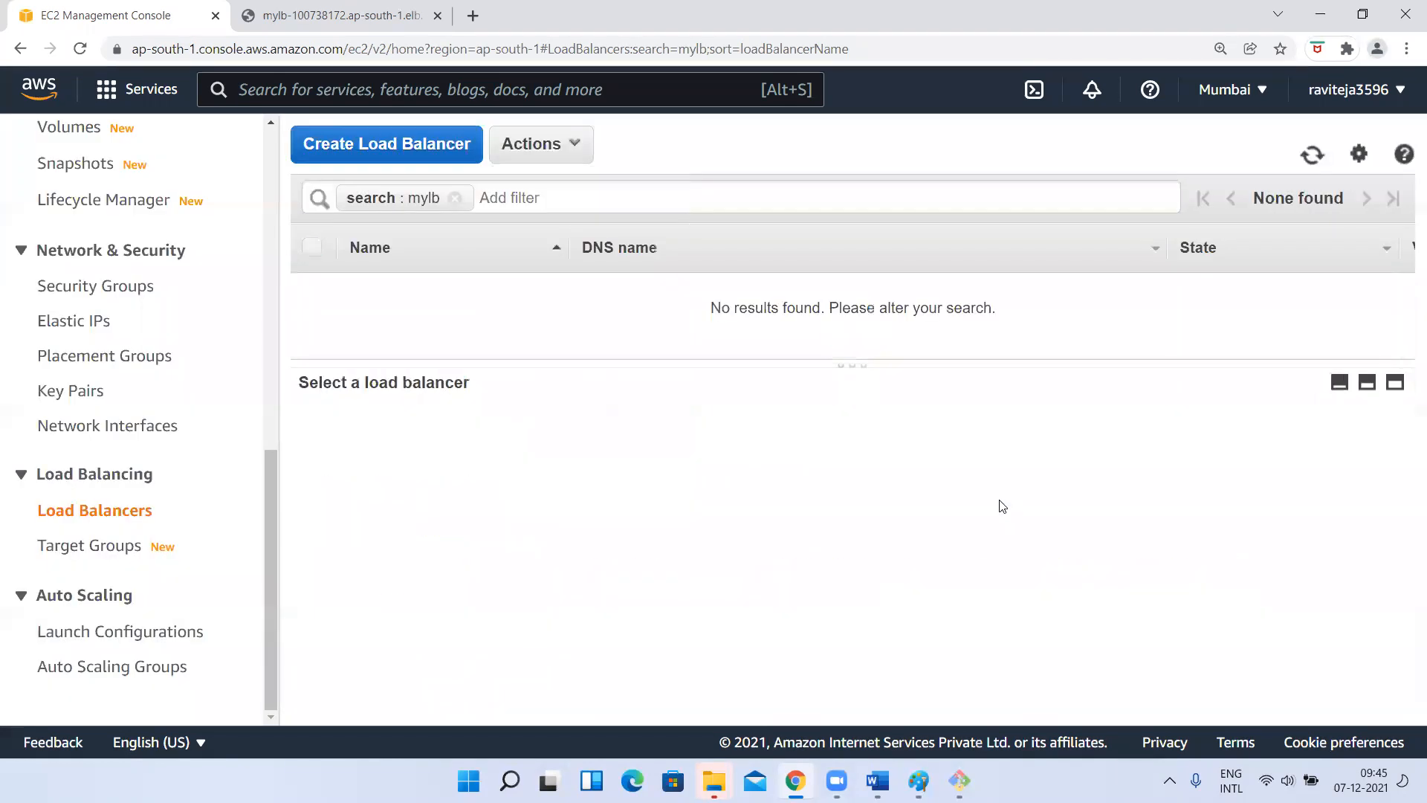
Delete the target group MyTG and confirm the deletion
{"action": "left_click", "coordinate": [58, 547]}
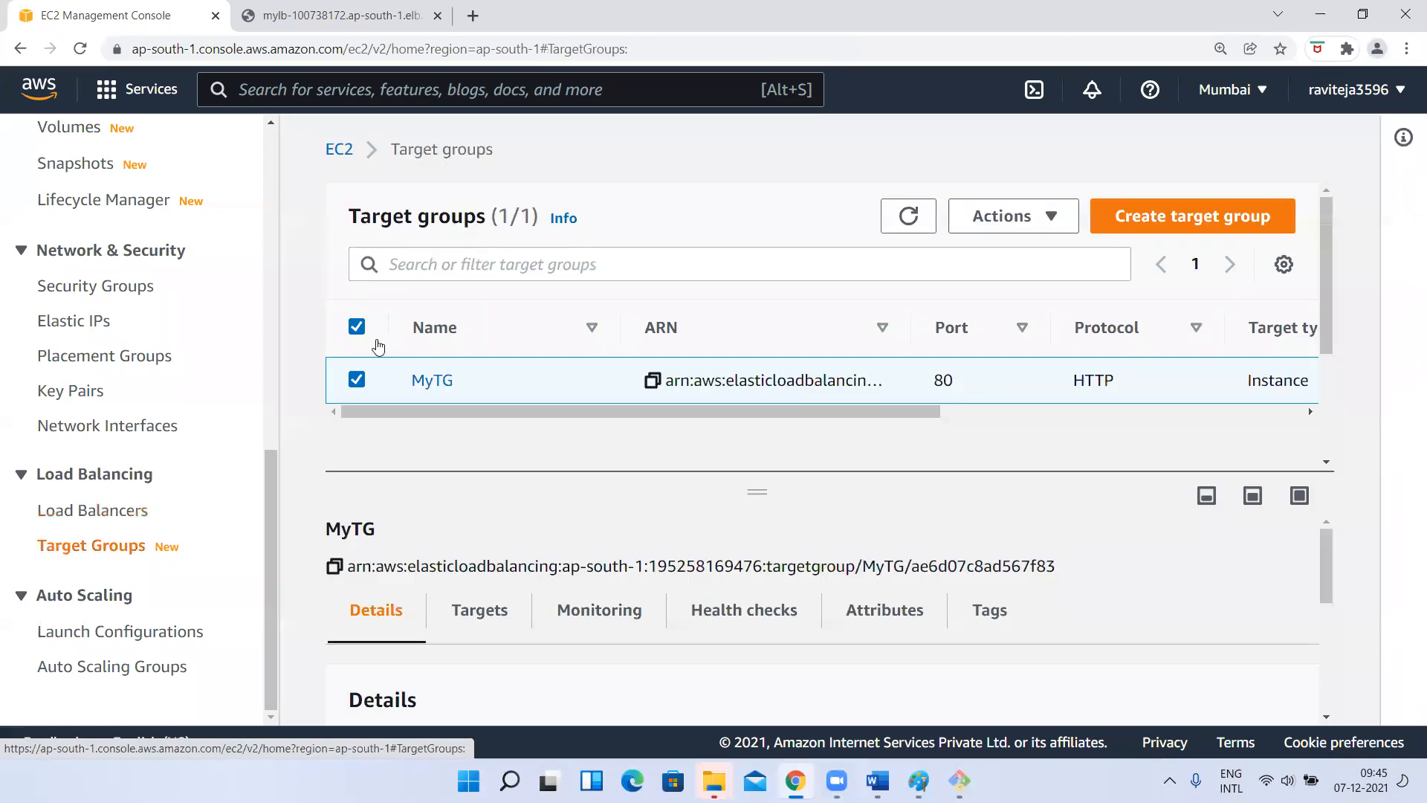
{"action": "left_click", "coordinate": [963, 223]}
{"action": "left_click", "coordinate": [997, 267]}
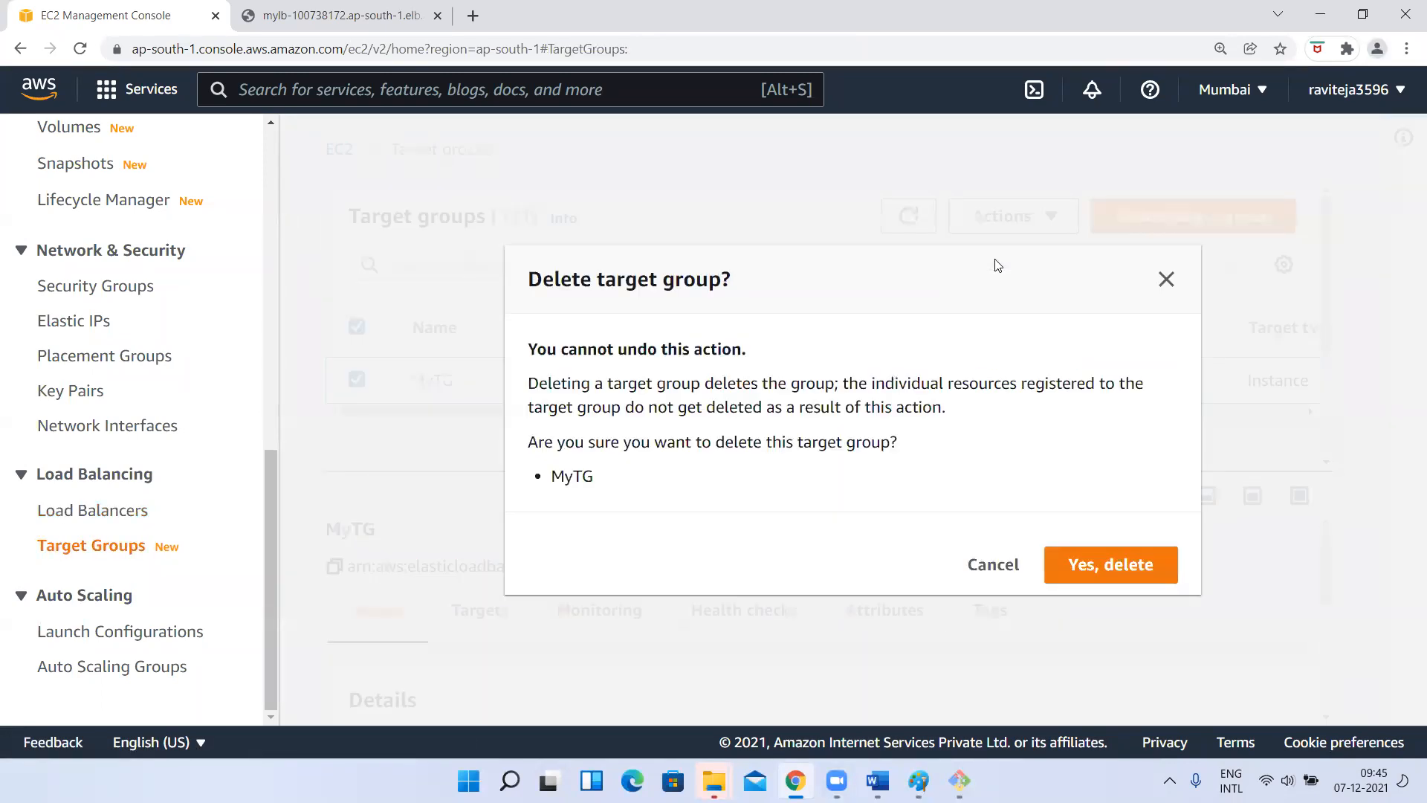
{"action": "left_click", "coordinate": [1087, 553]}
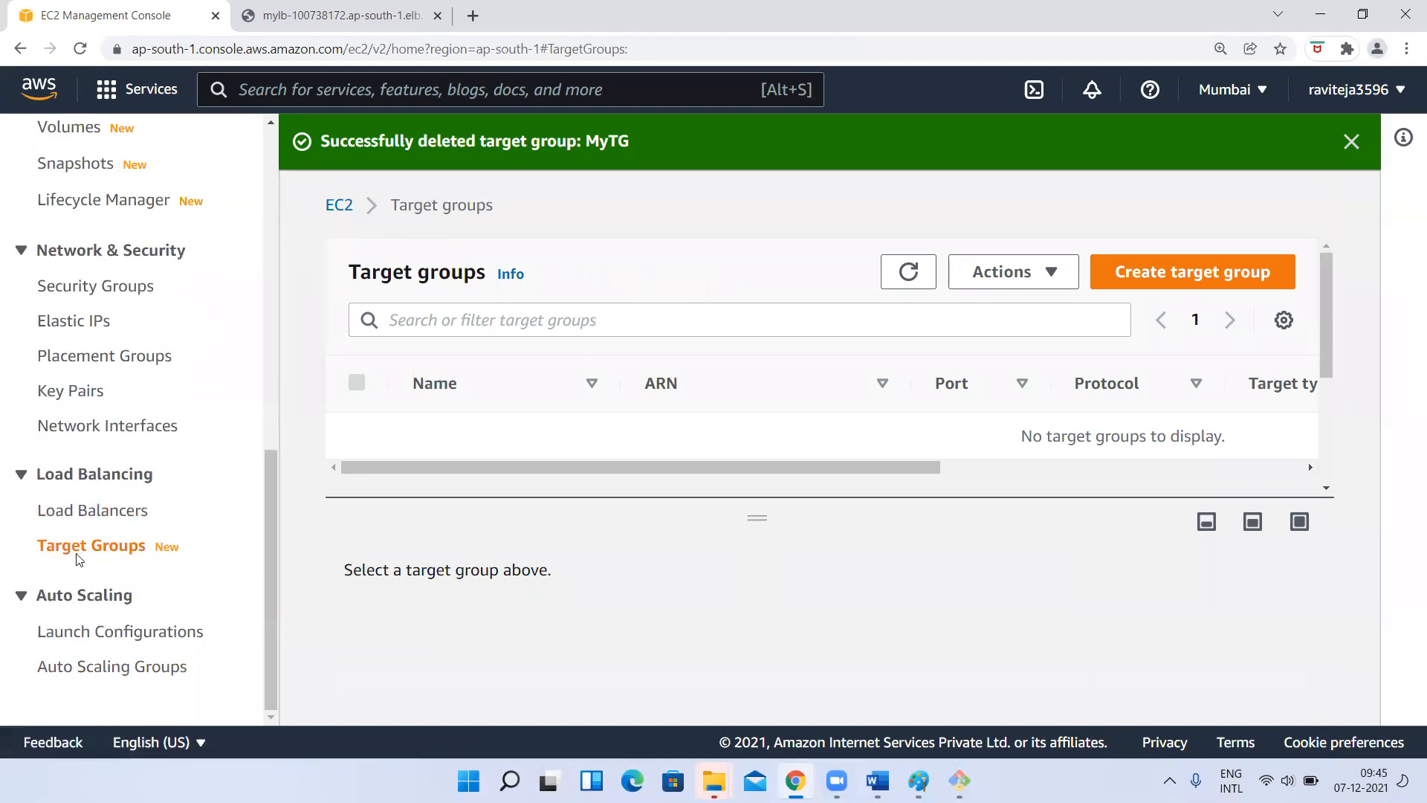
Terminate both EC2 instances, Instance-1a and Instance-1b, and refresh the instances list to check their state
{"action": "scroll", "coordinate": [70, 474], "scroll_direction": "up", "scroll_amount": 10}
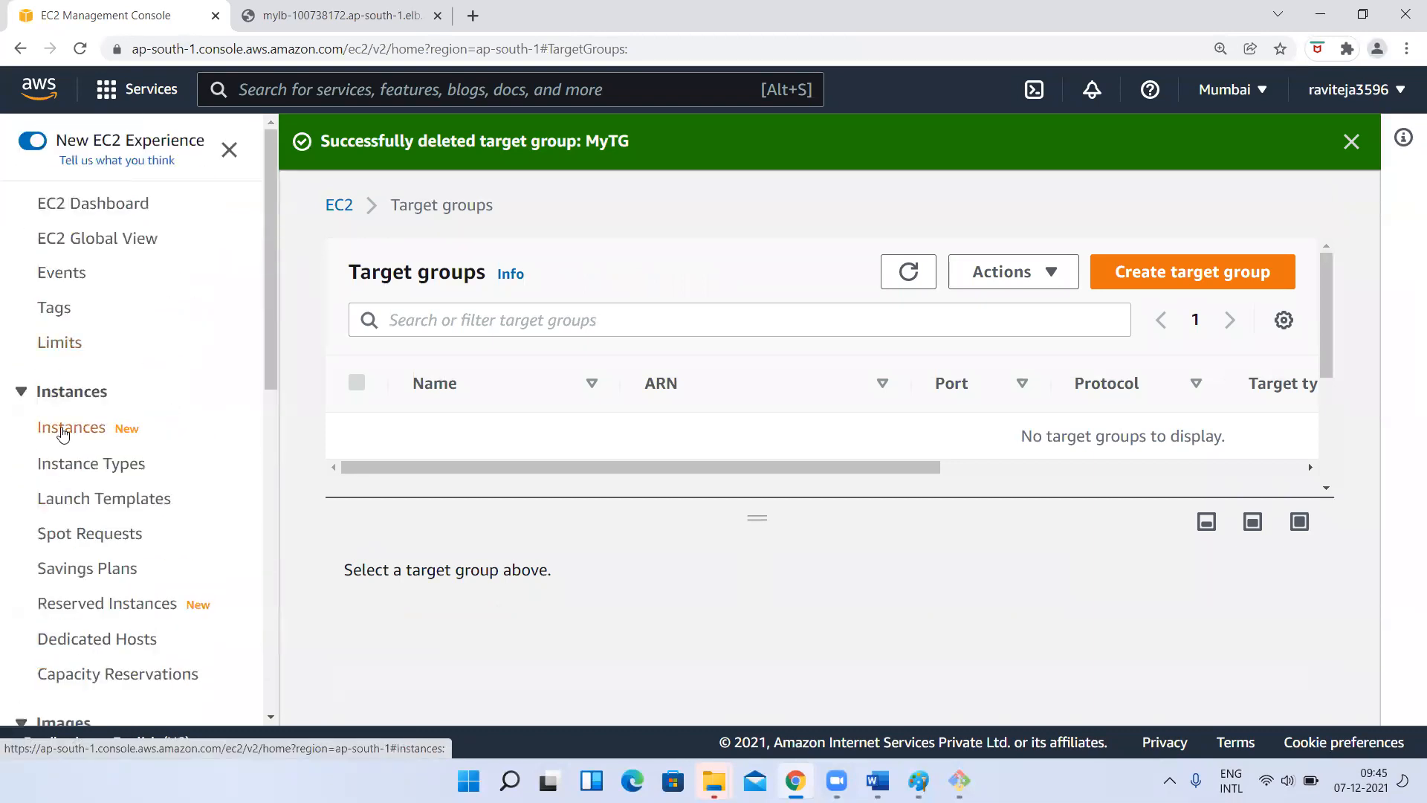
{"action": "left_click", "coordinate": [72, 426]}
{"action": "left_click", "coordinate": [310, 269]}
{"action": "left_click", "coordinate": [904, 142]}
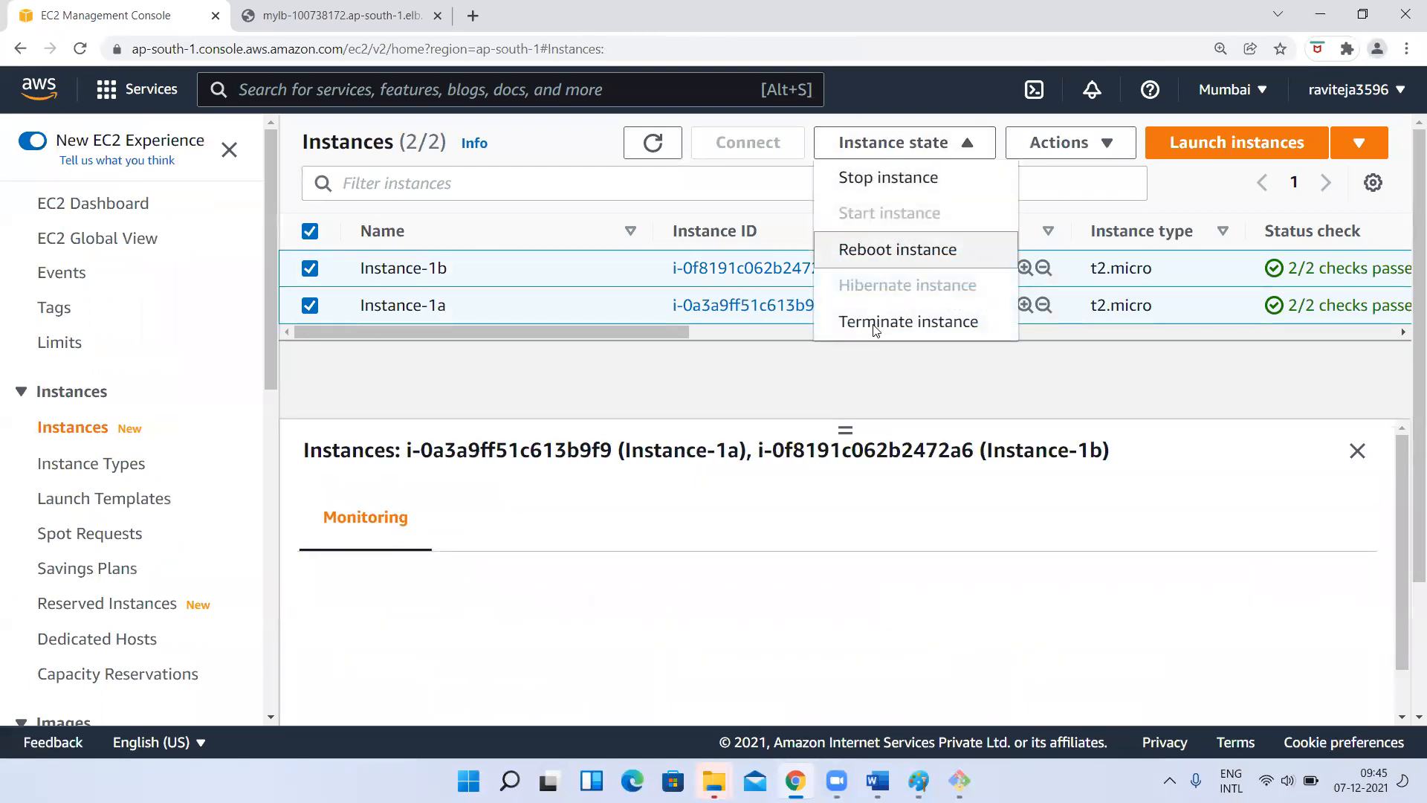
{"action": "left_click", "coordinate": [875, 321]}
{"action": "left_click", "coordinate": [1100, 620]}
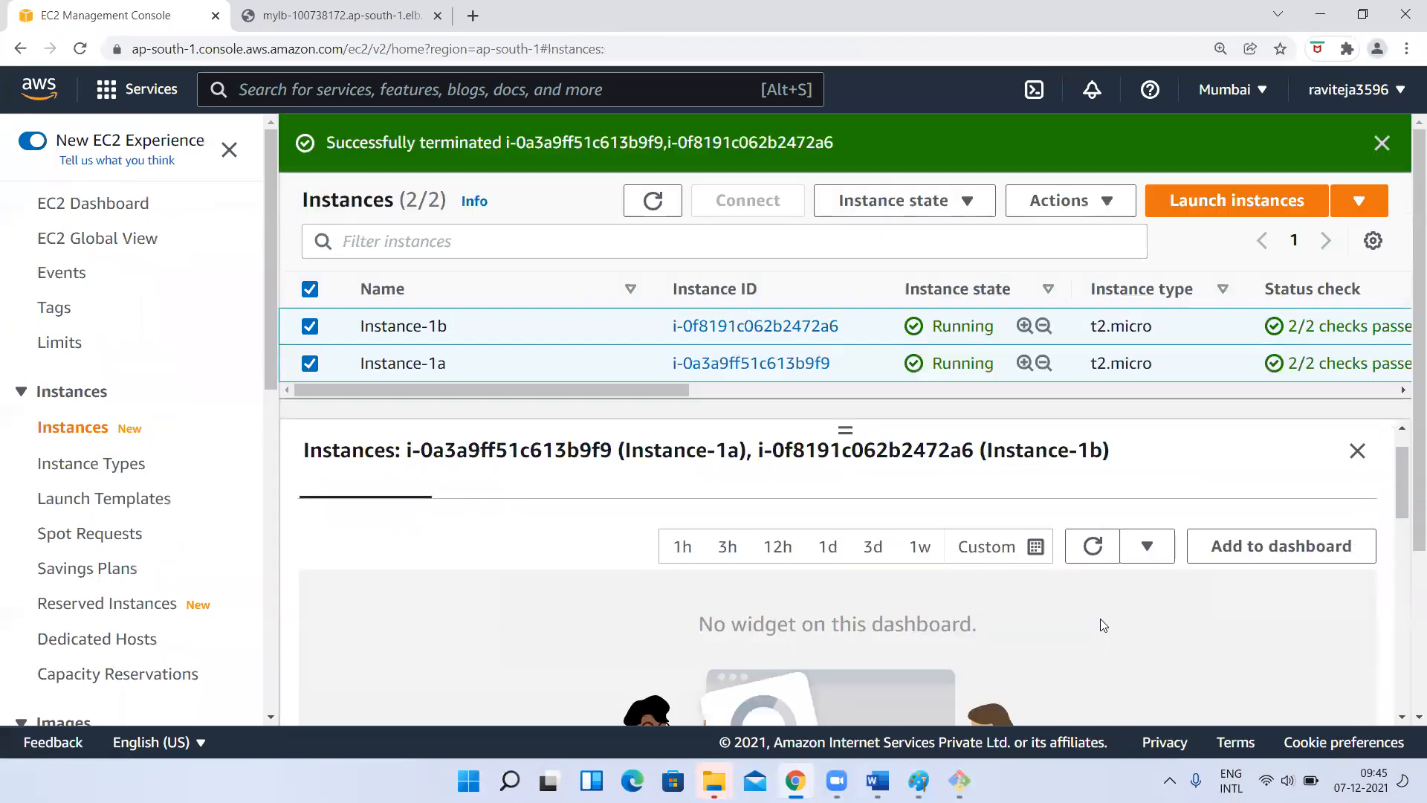
{"action": "left_click", "coordinate": [1382, 143]}
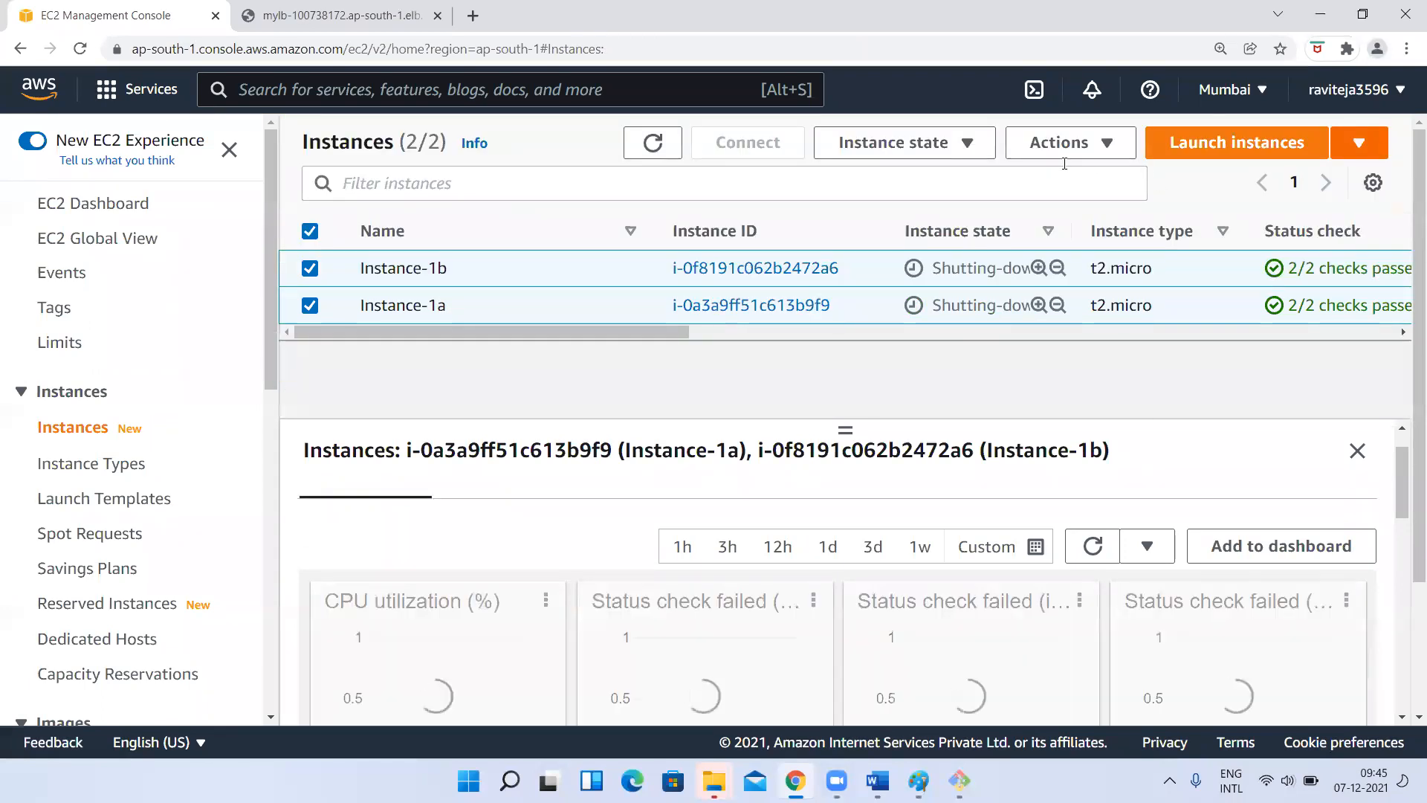
{"action": "left_click", "coordinate": [654, 144]}
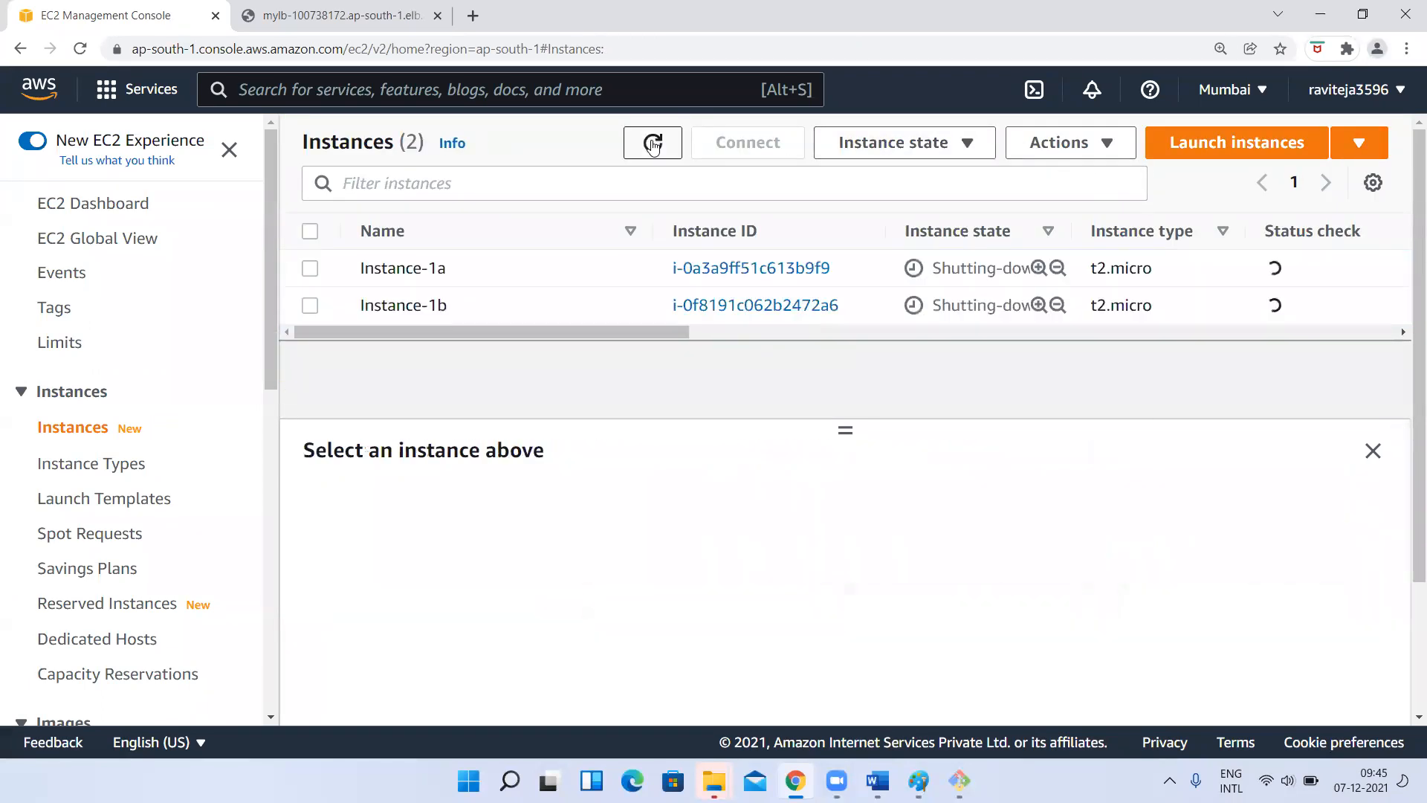
{"action": "left_click", "coordinate": [654, 144]}
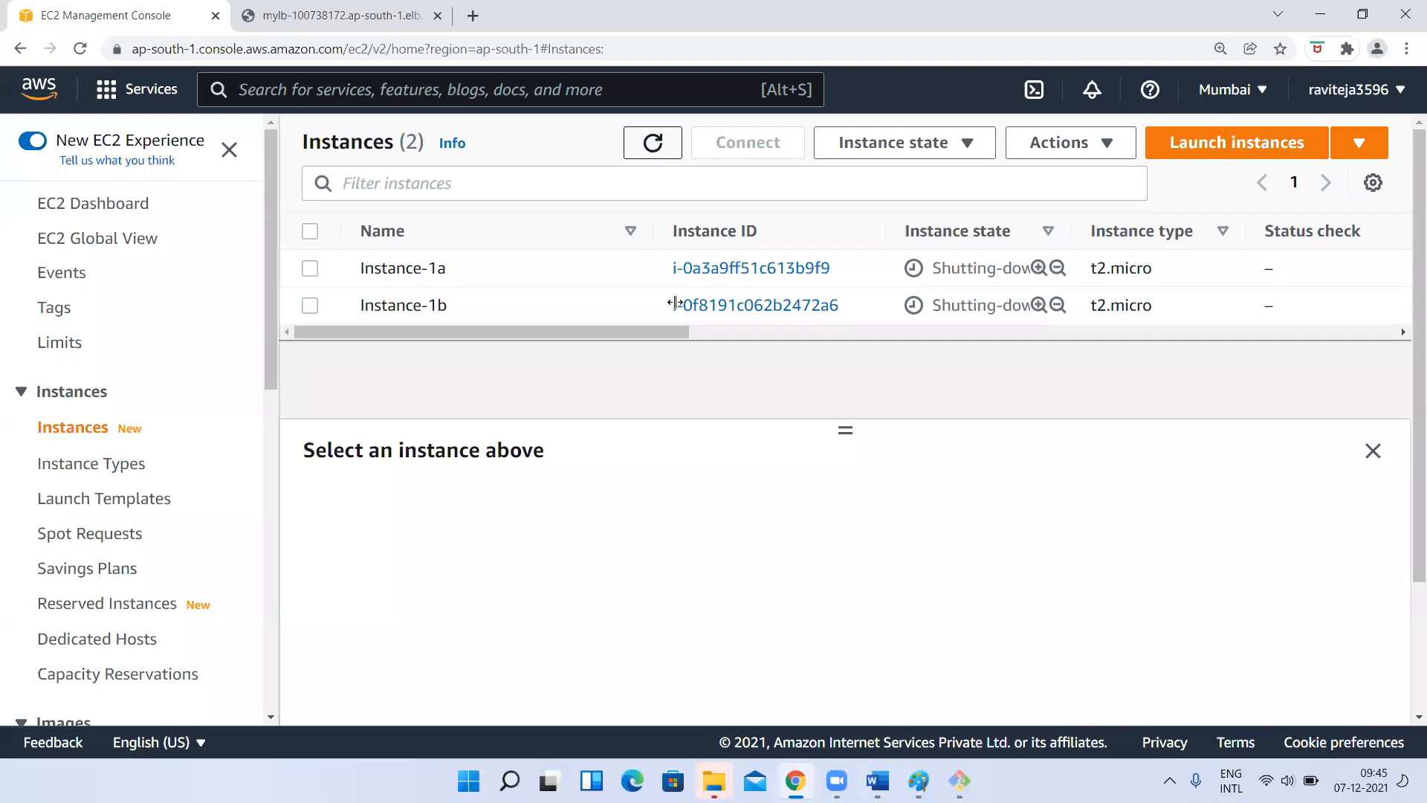